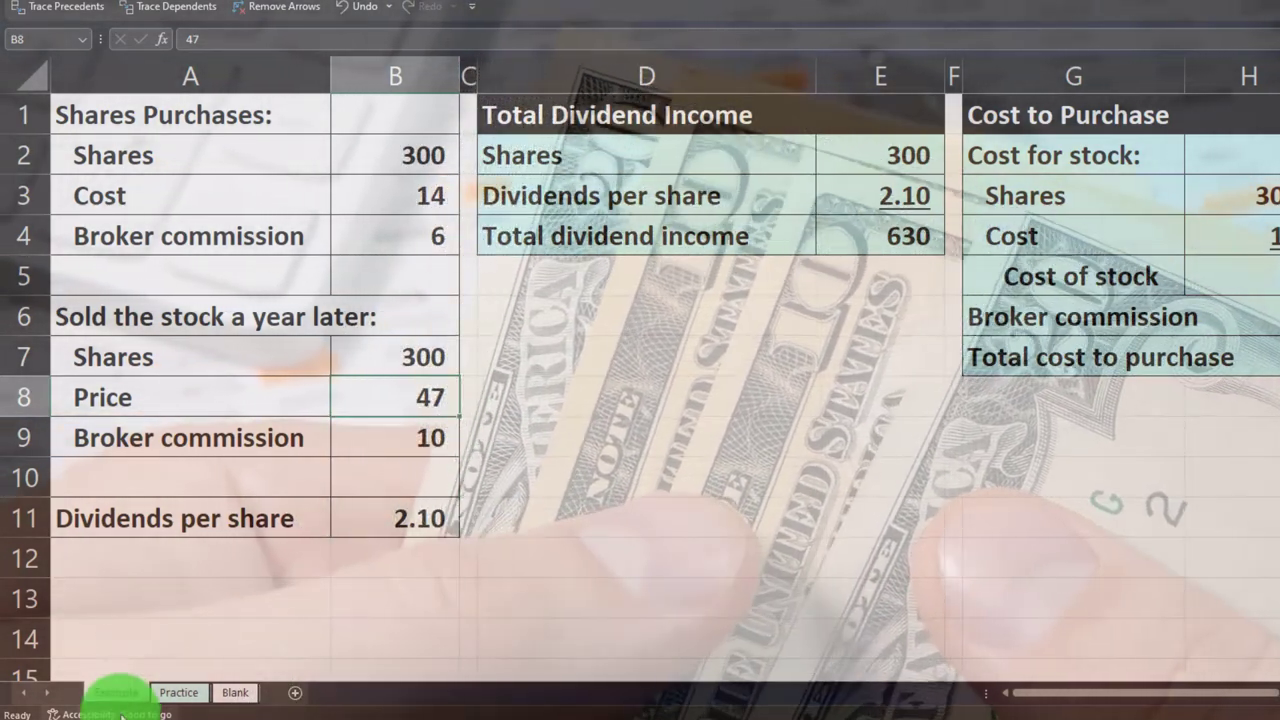
- Look at the Practice worksheet and switch to the Blank worksheet
{"action": "left_click", "coordinate": [166, 696]}
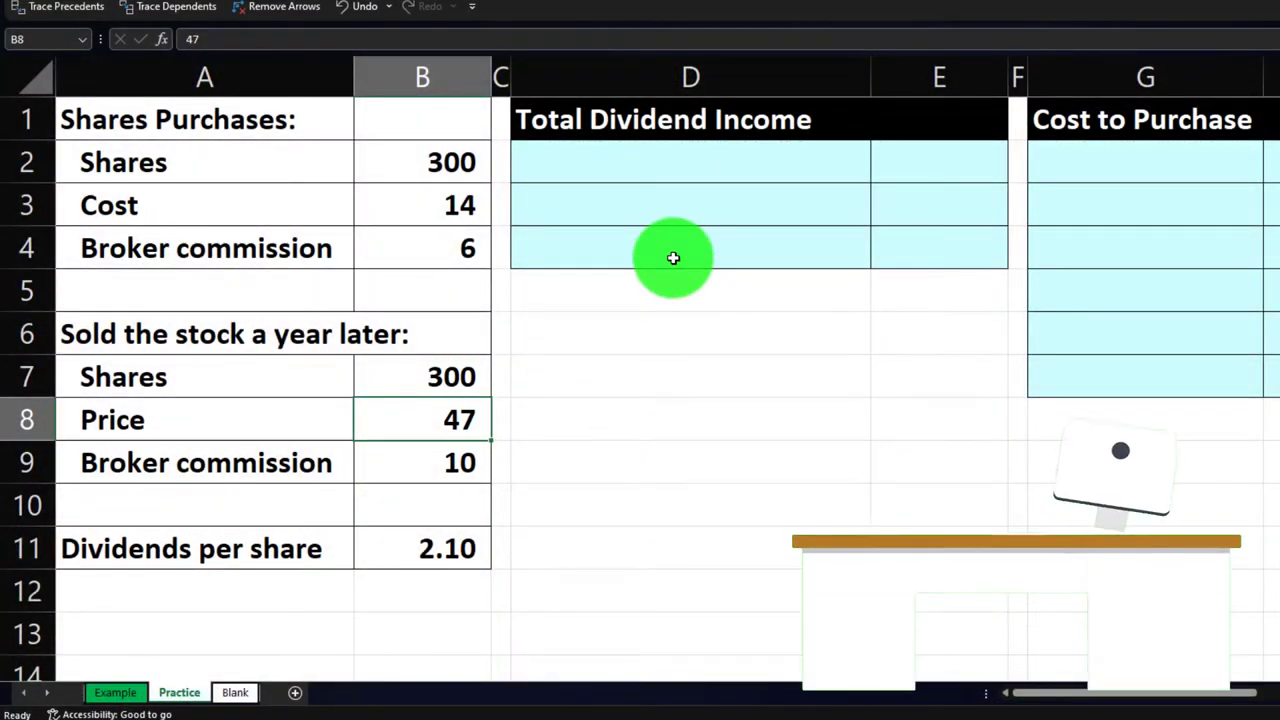
{"action": "left_click", "coordinate": [236, 692]}
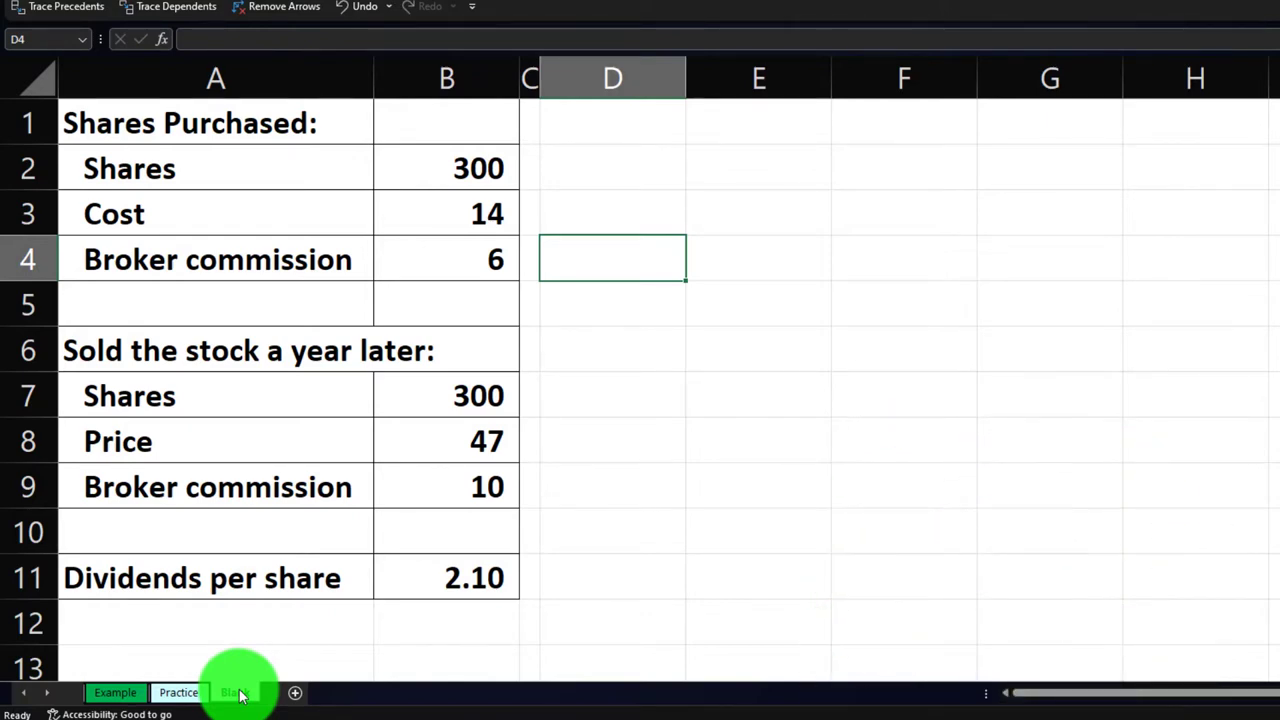
{"action": "left_click", "coordinate": [42, 88]}
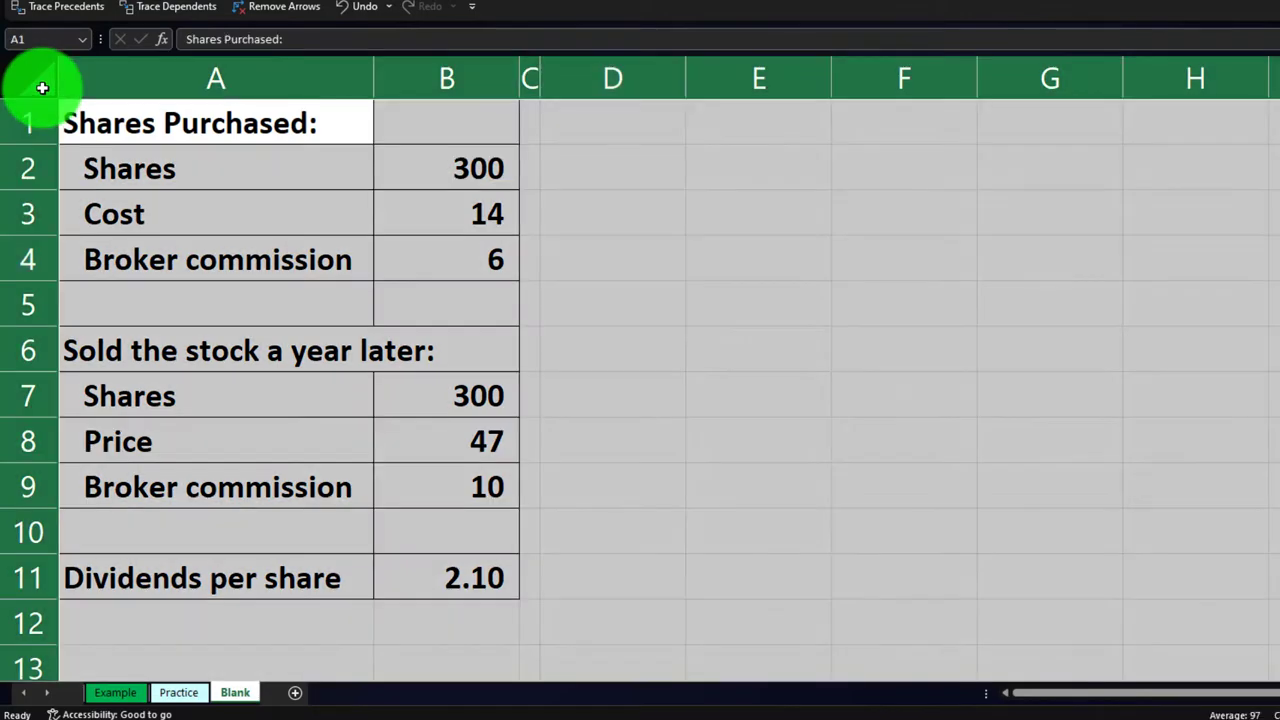
{"action": "right_click", "coordinate": [652, 205]}
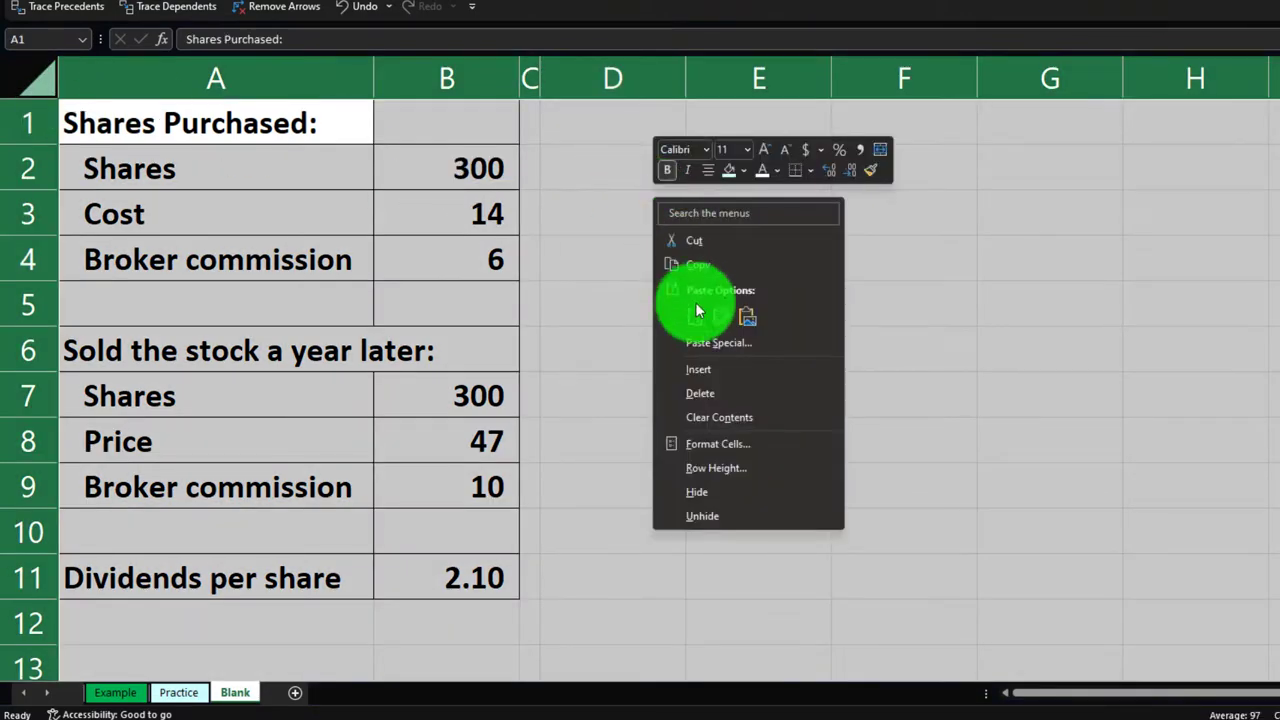
{"action": "left_click", "coordinate": [731, 443]}
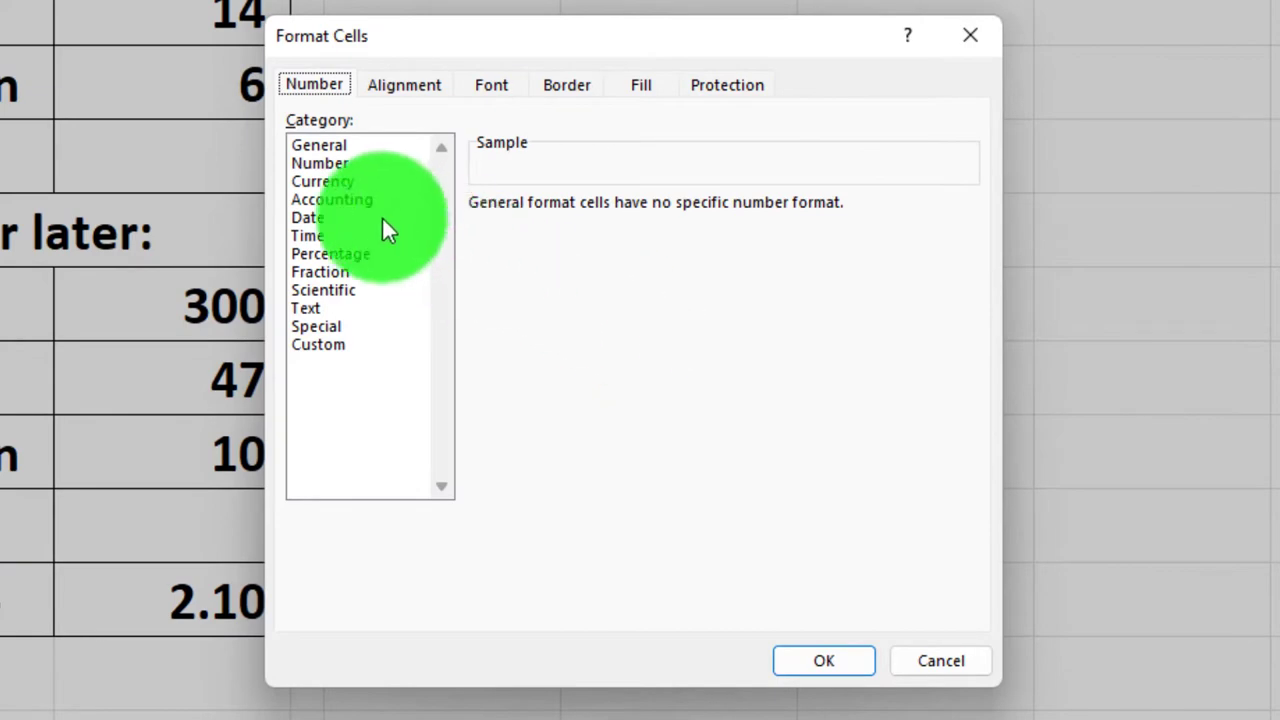
{"action": "left_click", "coordinate": [330, 180]}
{"action": "left_click", "coordinate": [538, 350]}
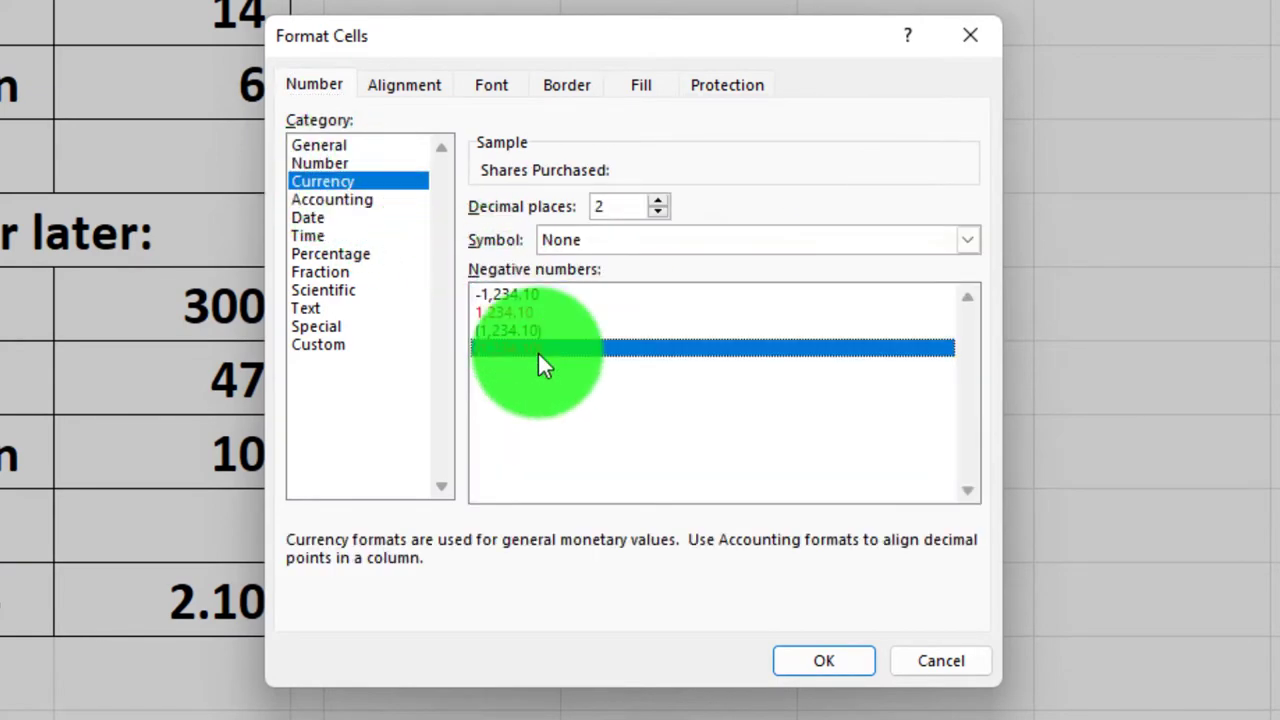
{"action": "left_click", "coordinate": [620, 242]}
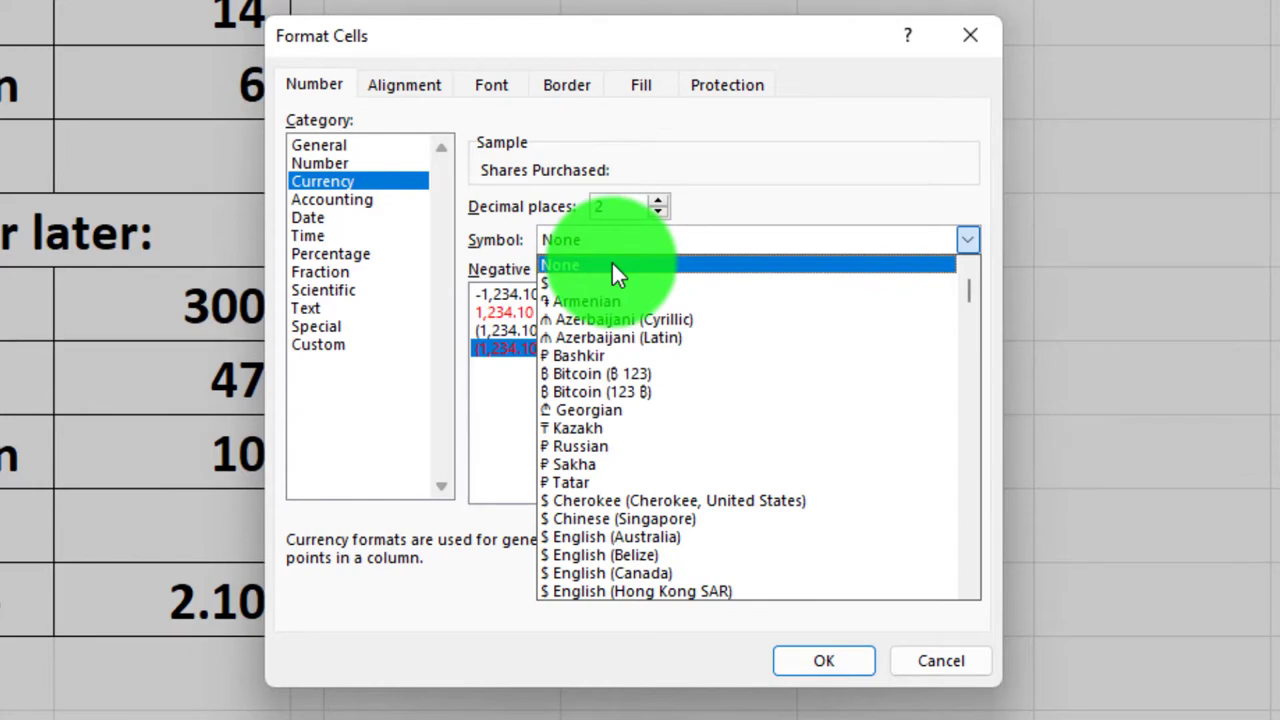
{"action": "left_click", "coordinate": [614, 266]}
{"action": "left_click", "coordinate": [657, 212]}
{"action": "left_click", "coordinate": [657, 212]}
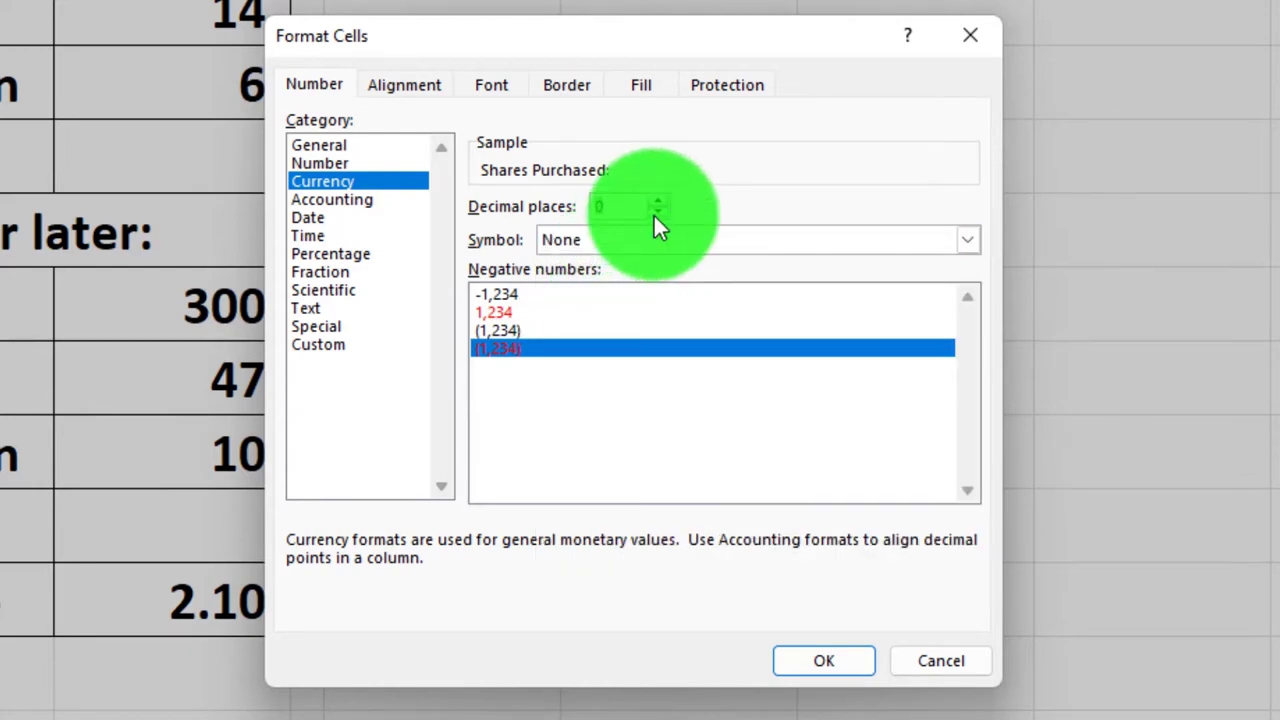
{"action": "left_click", "coordinate": [967, 38]}
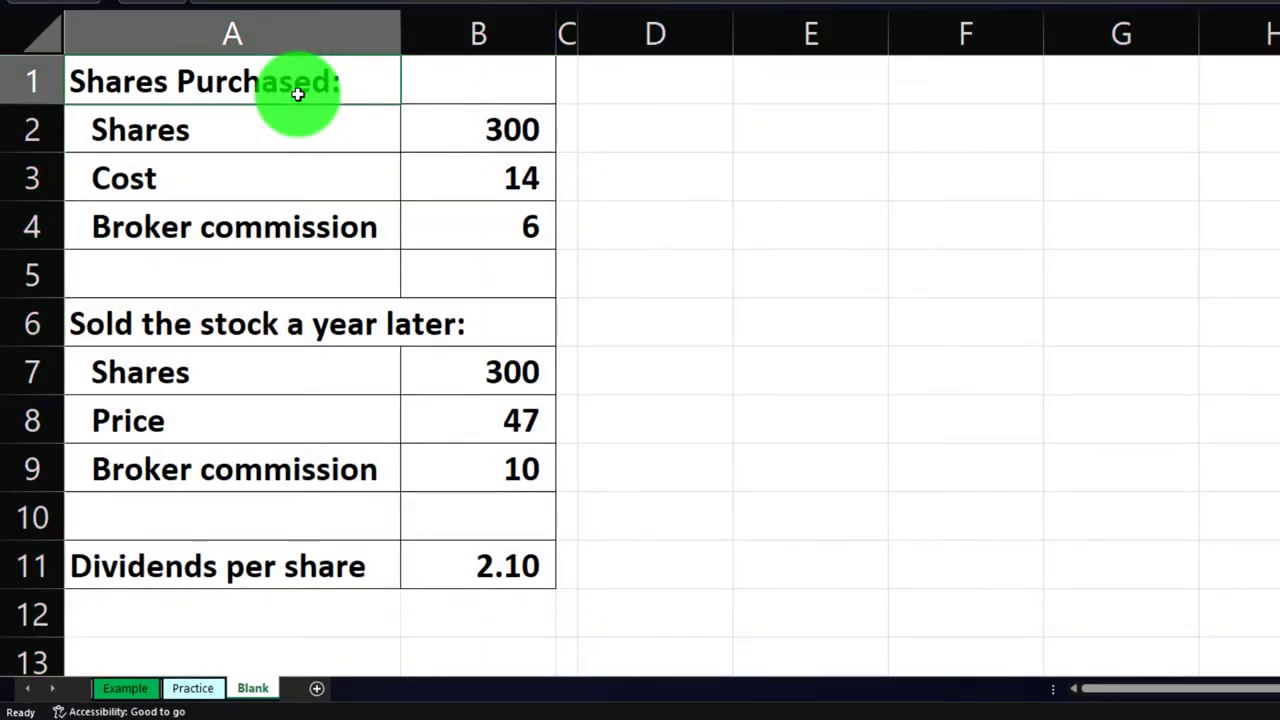
- Examine the data set's labels down to dividends per share, the number format of B11 and the narrow spacer column C
{"action": "key", "text": "Down"}
{"action": "key", "text": "Down"}
{"action": "key", "text": "Down"}
{"action": "key", "text": "Down"}
{"action": "key", "text": "Down"}
{"action": "key", "text": "Down"}
{"action": "key", "text": "Down"}
{"action": "key", "text": "Down"}
{"action": "key", "text": "Down"}
{"action": "key", "text": "Up"}
{"action": "key", "text": "Down"}
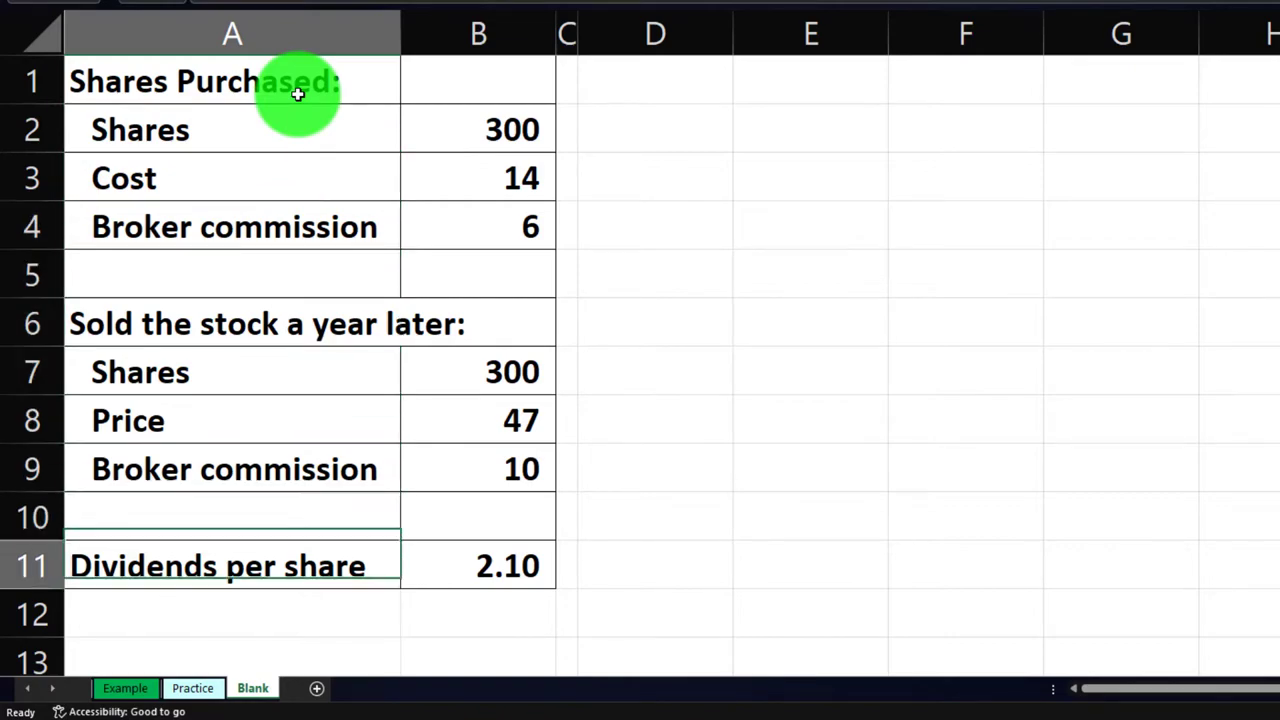
{"action": "key", "text": "Down"}
{"action": "key", "text": "Right"}
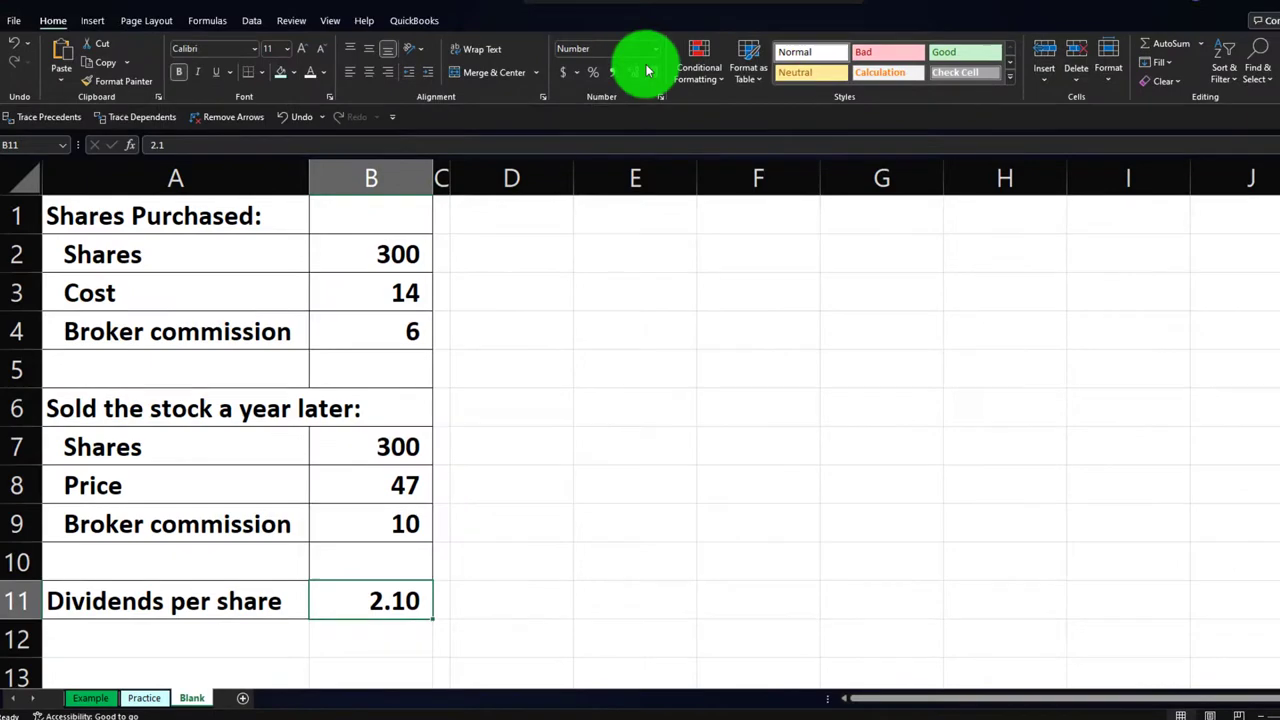
{"action": "left_click", "coordinate": [443, 171]}
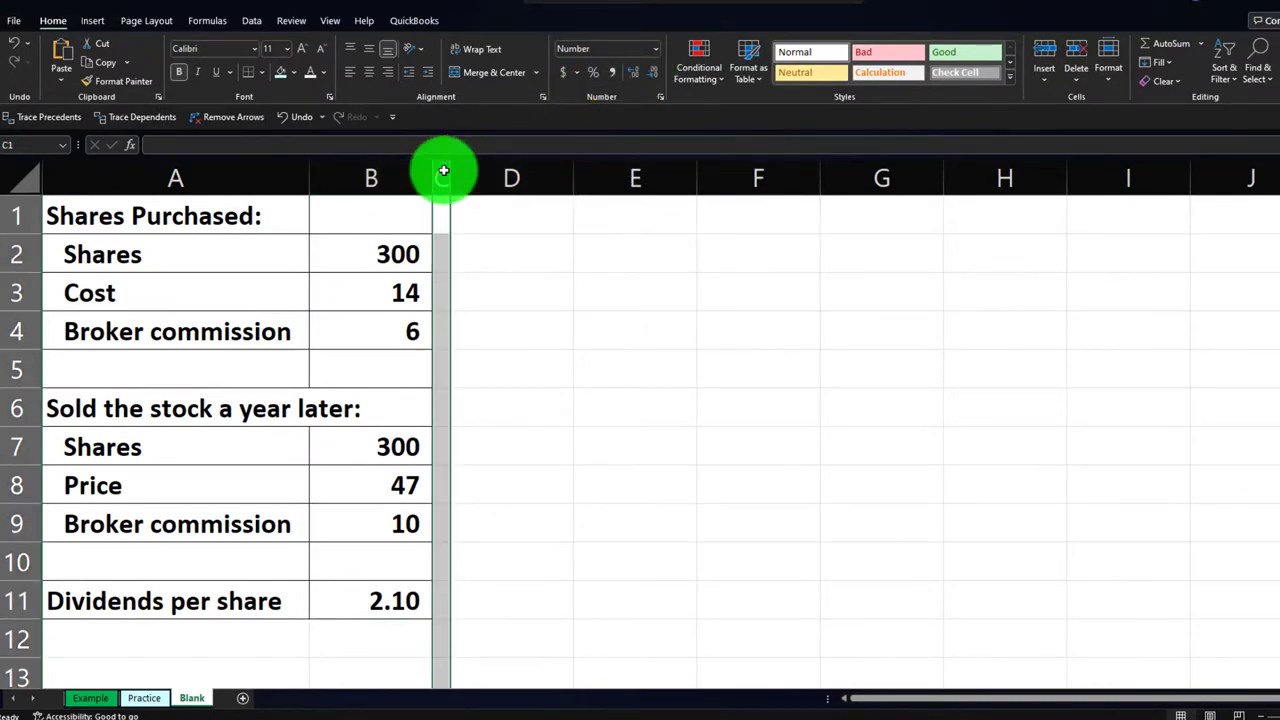
{"action": "key", "text": "Left"}
{"action": "key", "text": "Left"}
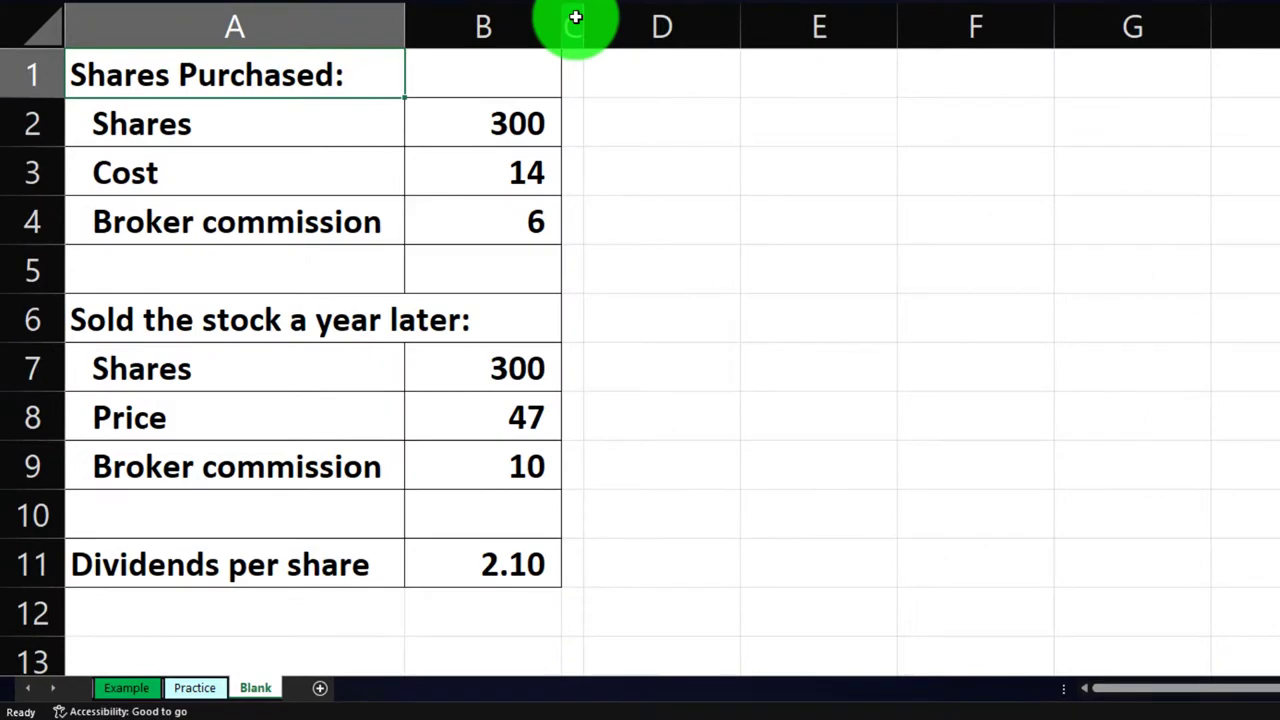
- Review the share purchase figures, the sale figures a year later and the dividends per share in columns A and B
{"action": "key", "text": "Down"}
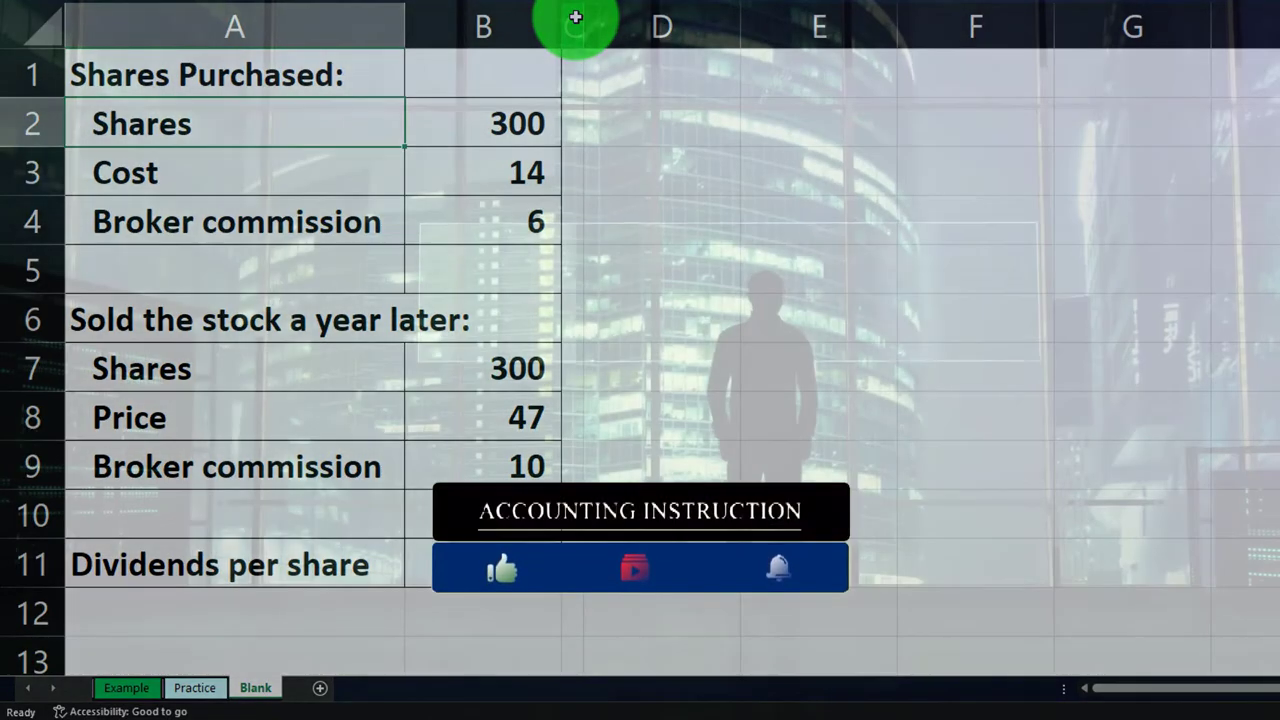
{"action": "key", "text": "Down"}
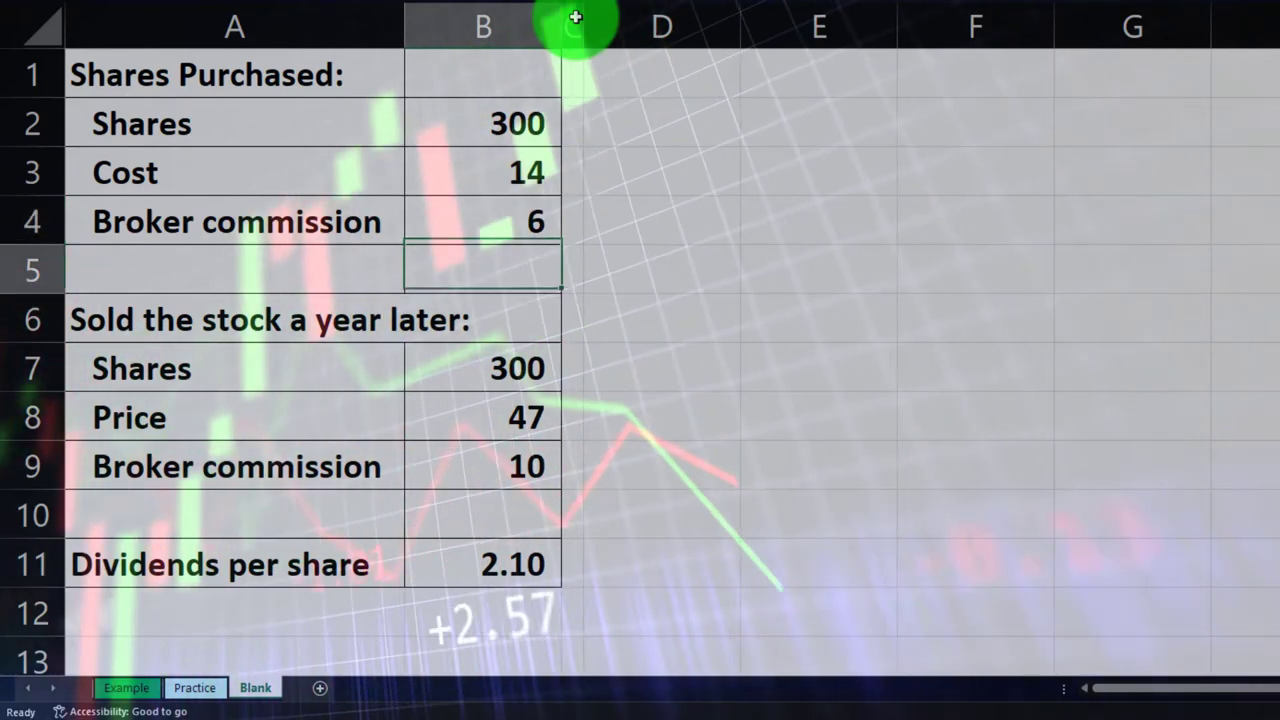
{"action": "key", "text": "Down"}
{"action": "key", "text": "Down"}
{"action": "key", "text": "Down"}
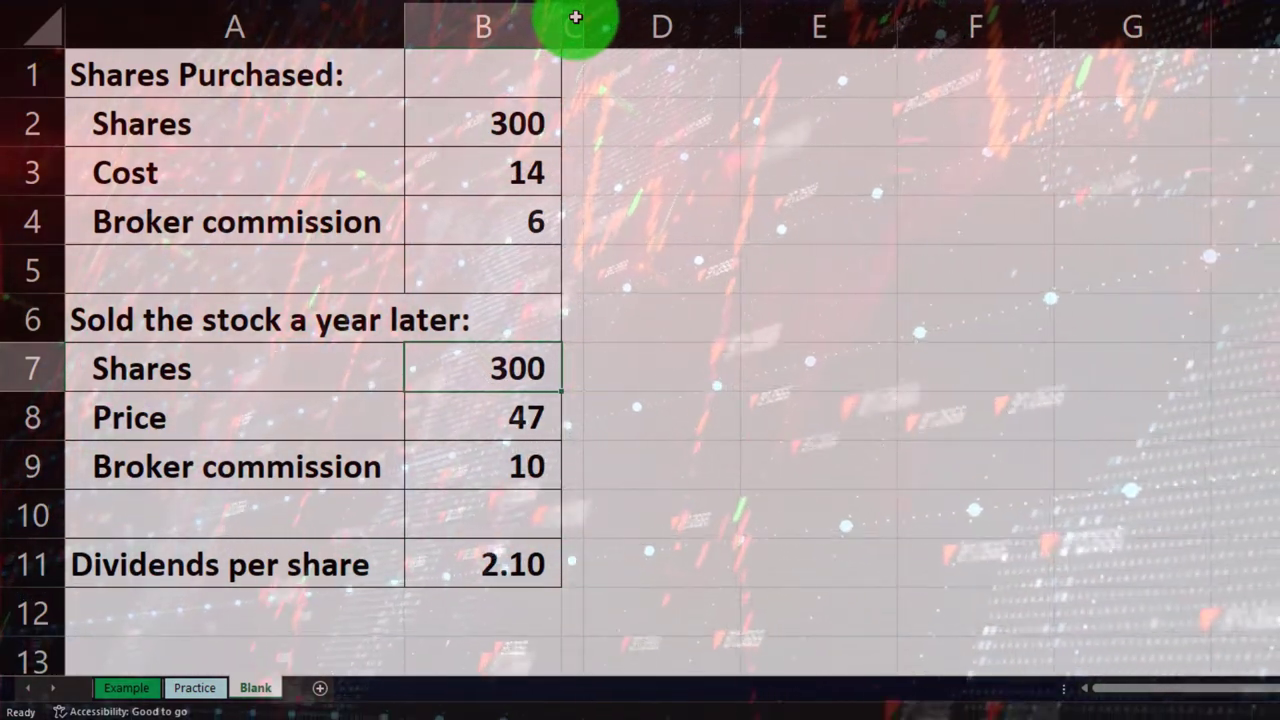
{"action": "key", "text": "Left"}
{"action": "key", "text": "Right"}
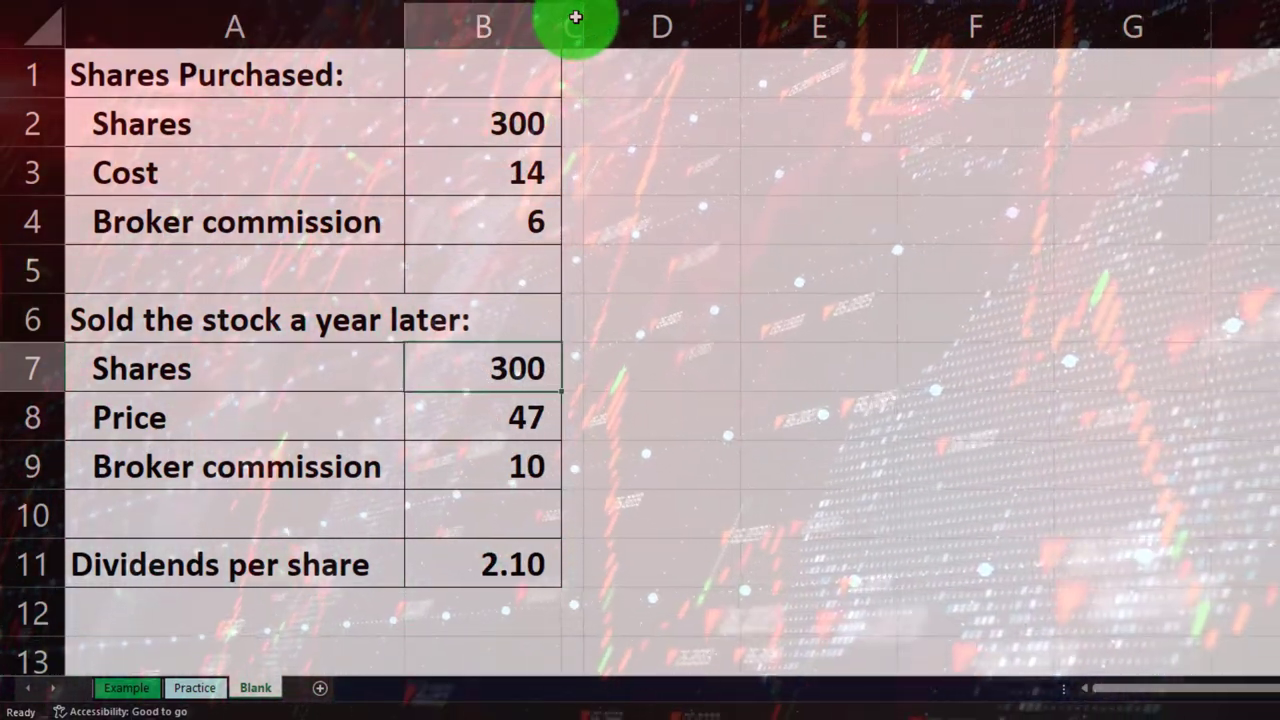
{"action": "key", "text": "Down"}
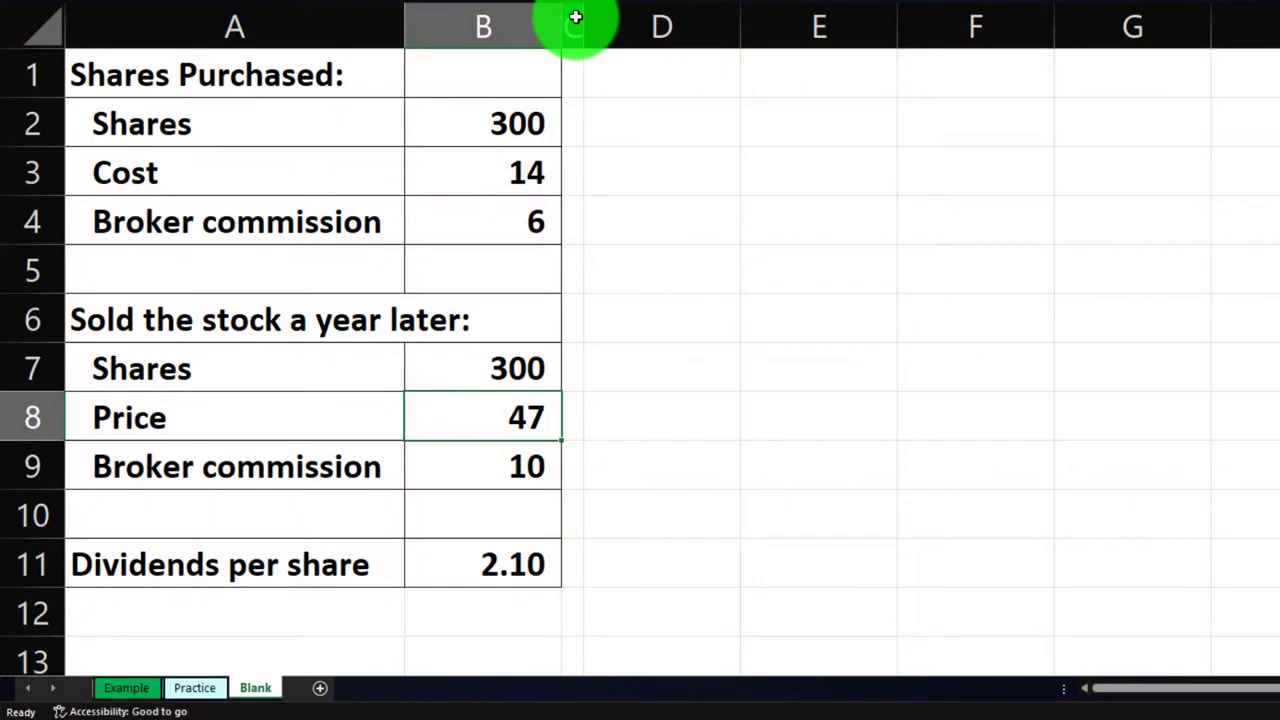
{"action": "left_click", "coordinate": [510, 187]}
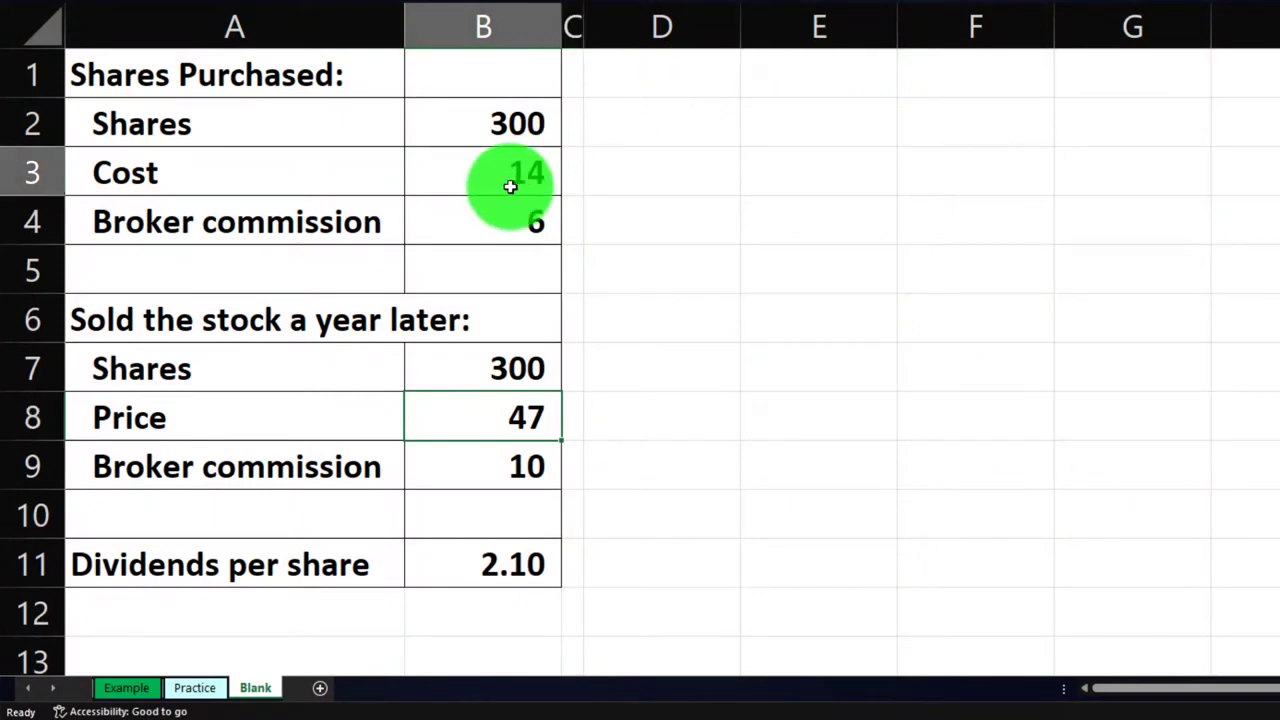
{"action": "left_click", "coordinate": [358, 470]}
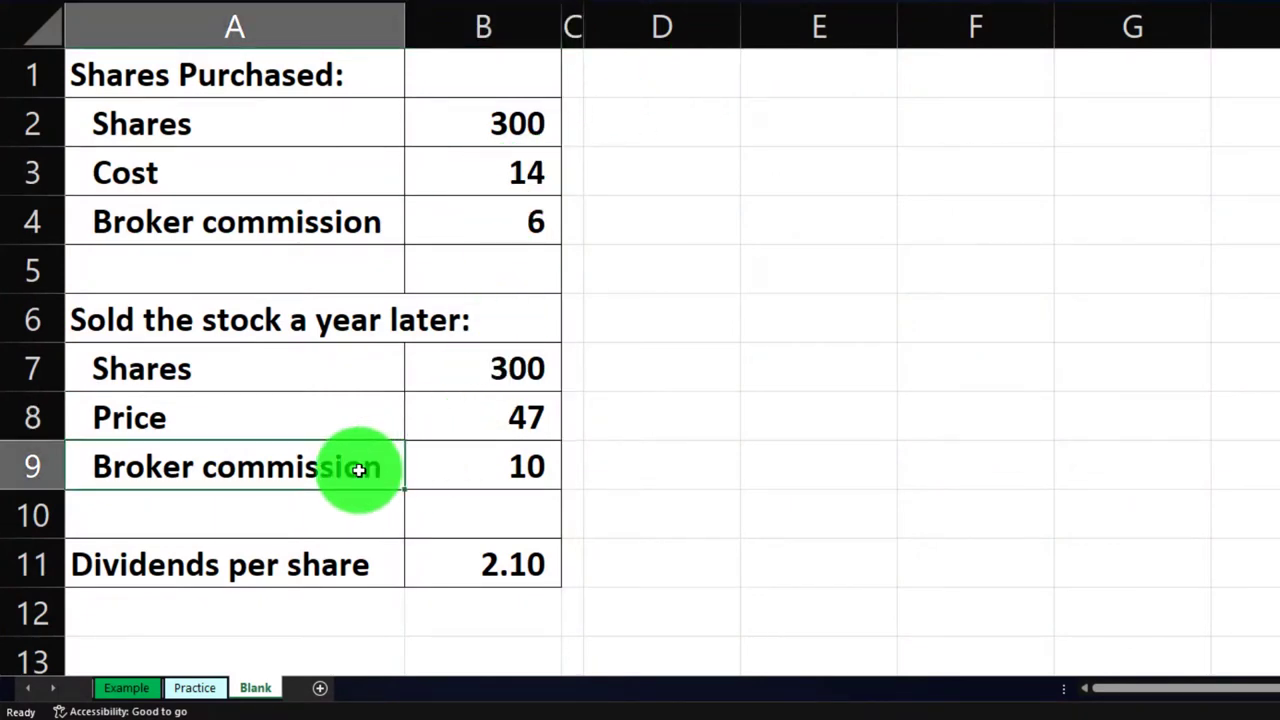
{"action": "key", "text": "Right"}
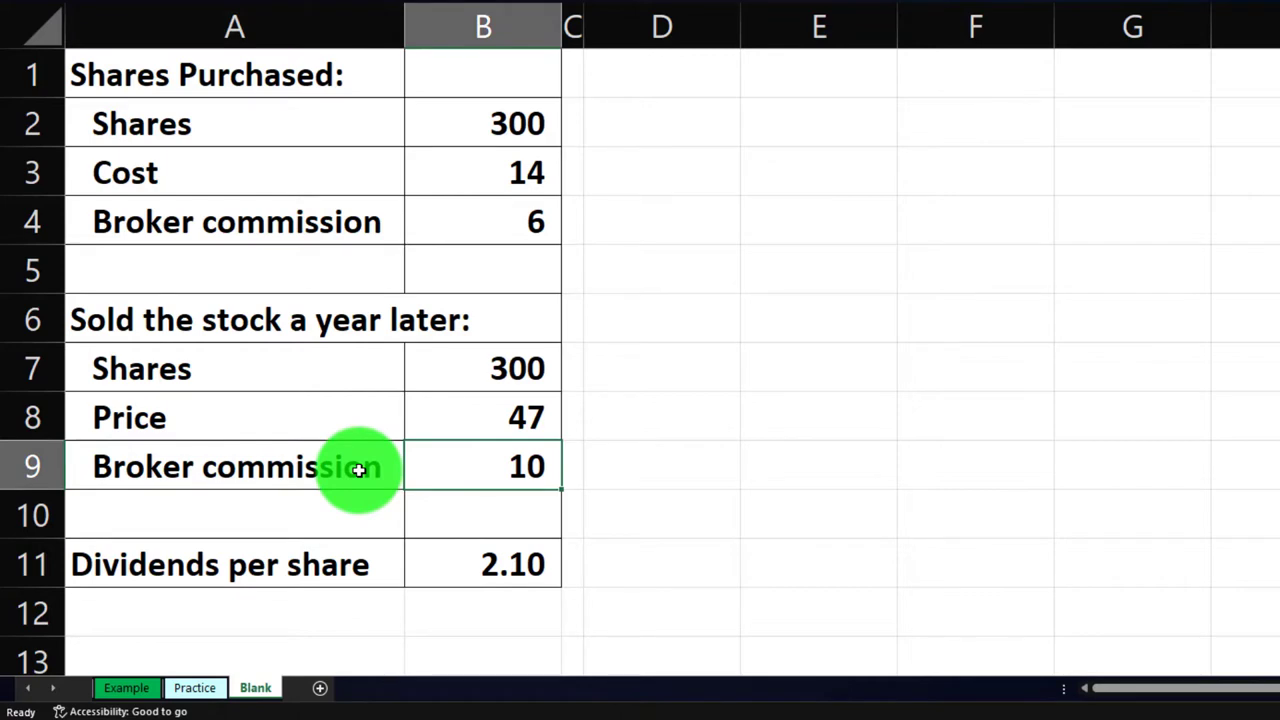
{"action": "key", "text": "Down"}
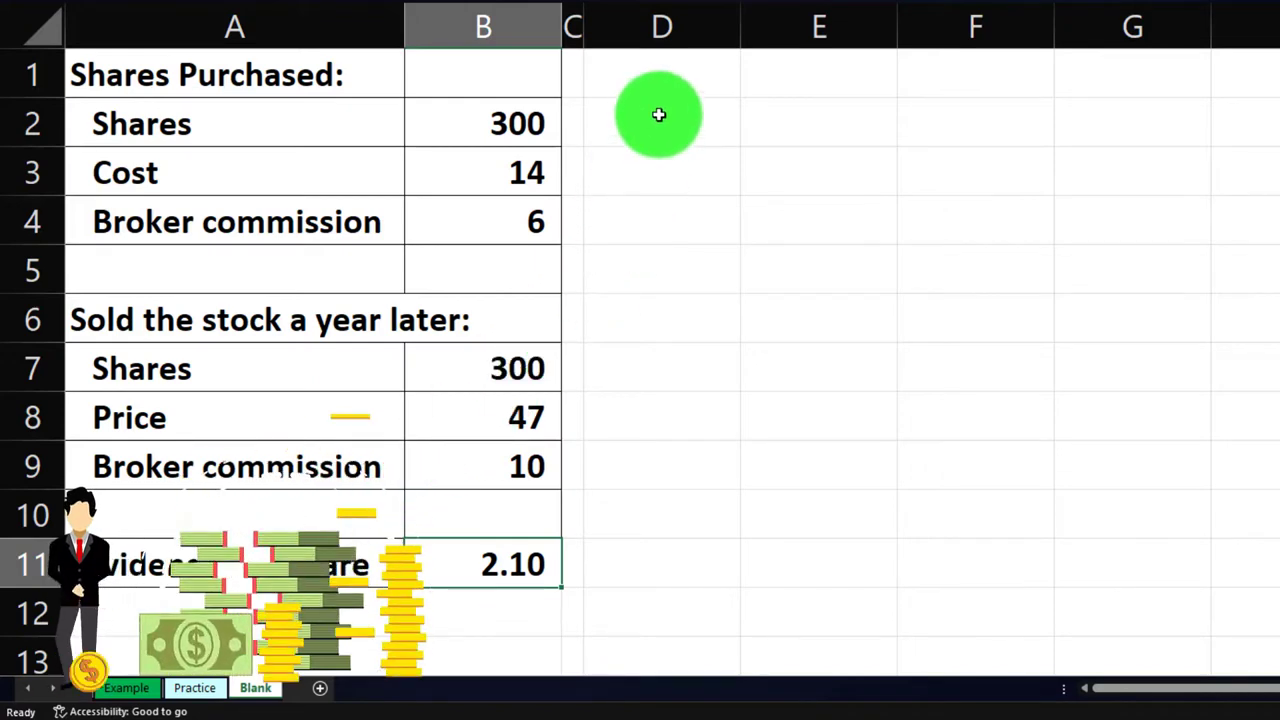
- Widen column D to about double its width and enter the heading "Total Dividend Income" in D1
{"action": "left_click", "coordinate": [666, 80]}
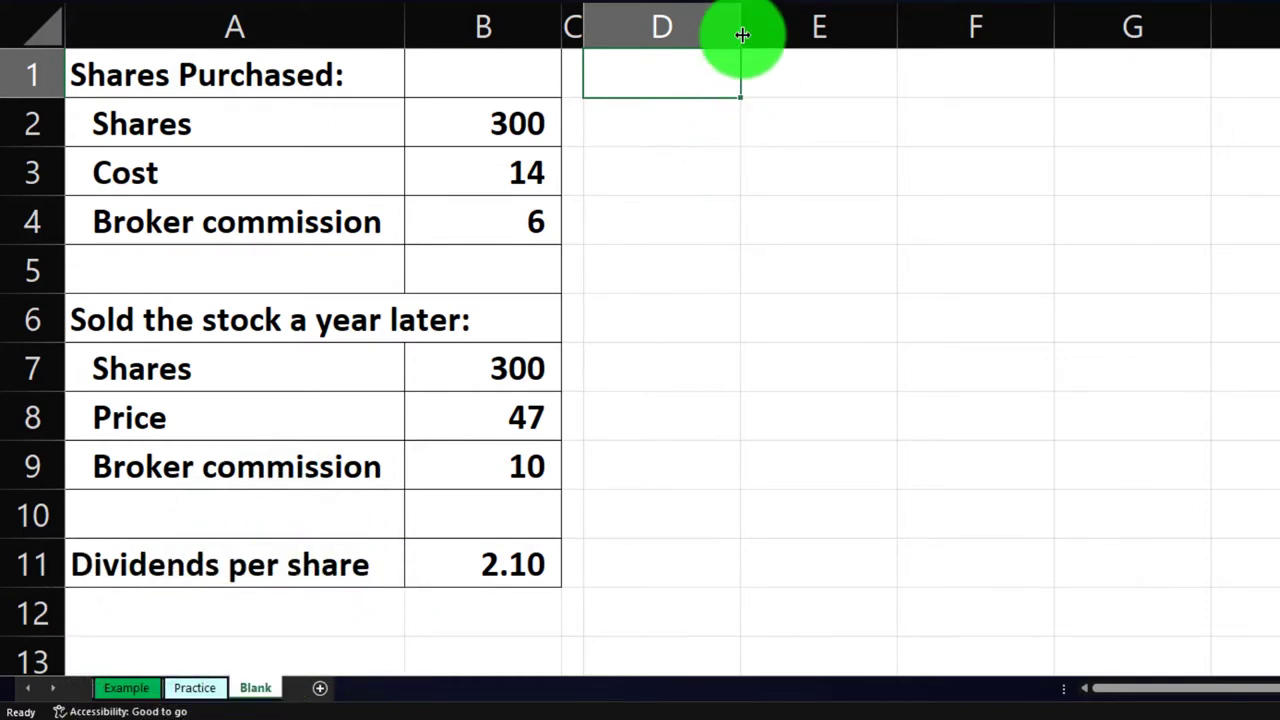
{"action": "left_click_drag", "start_coordinate": [742, 33], "coordinate": [908, 29]}
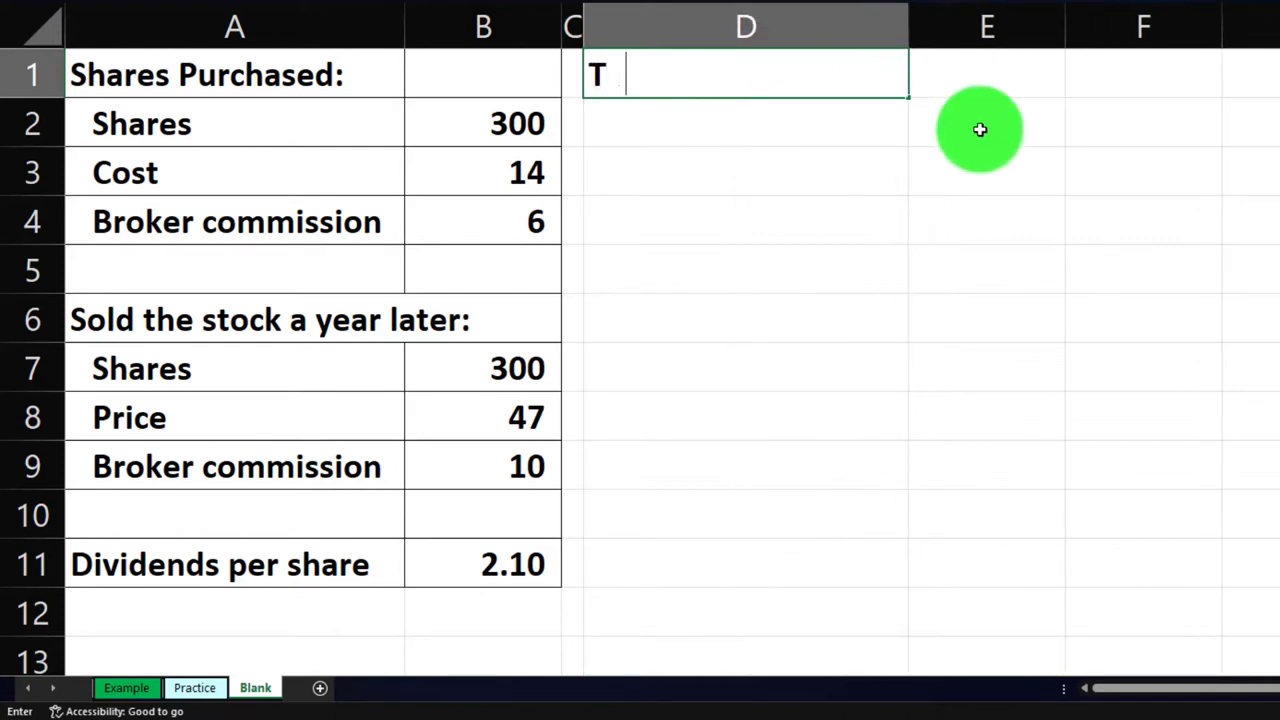
{"action": "type", "text": "tal Dividend"}
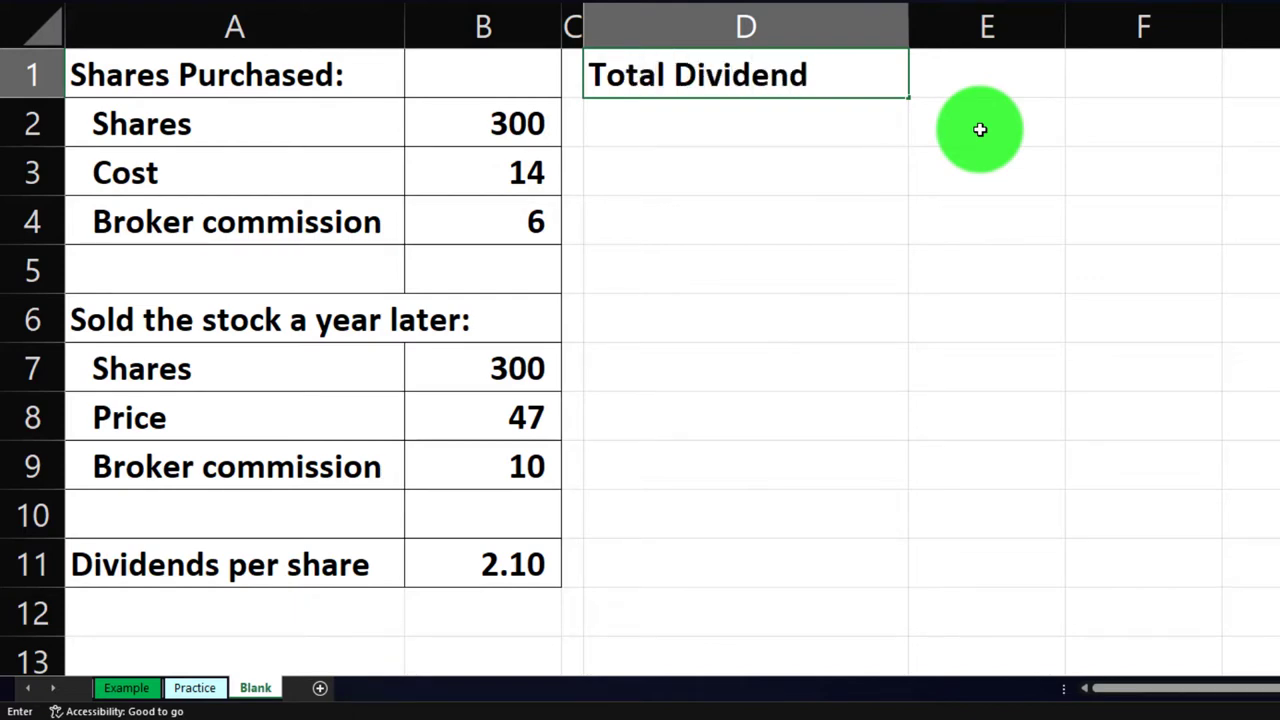
{"action": "type", "text": "sncome"}
{"action": "key", "text": "Return"}
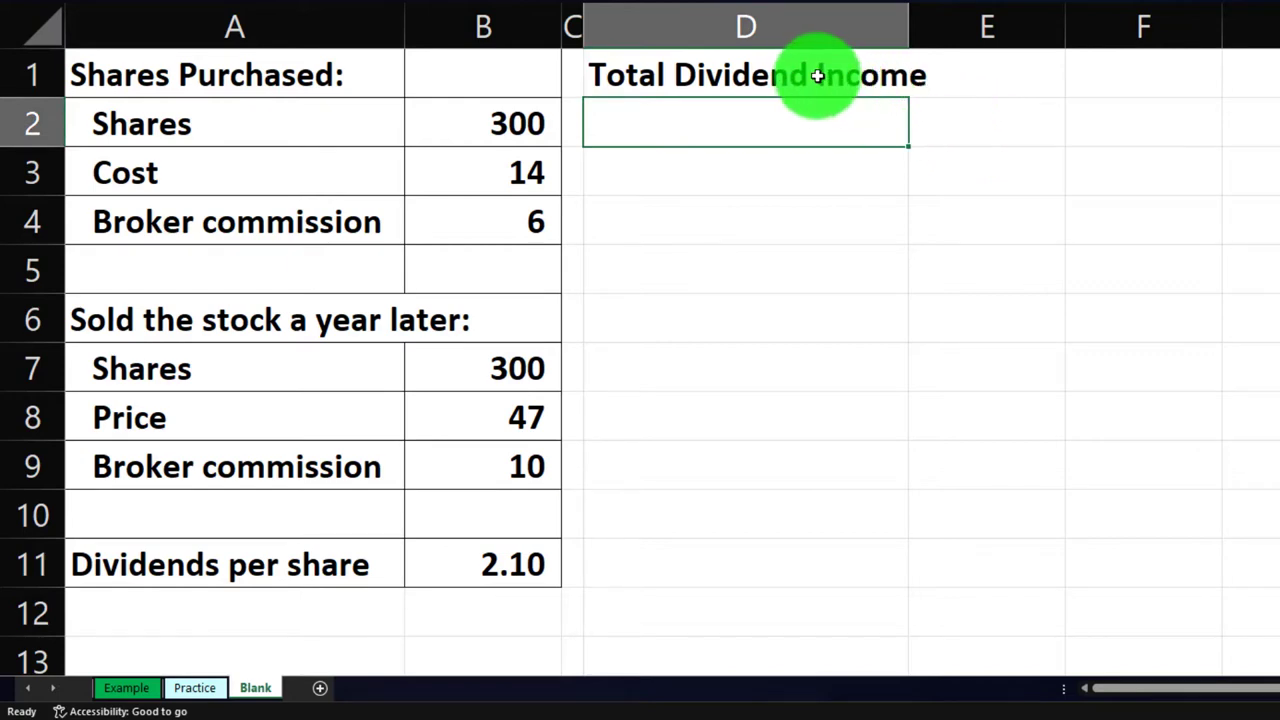
- Format the heading cells D1:E1 with a black fill and white text
{"action": "left_click", "coordinate": [864, 70]}
{"action": "left_click_drag", "start_coordinate": [864, 70], "coordinate": [938, 83]}
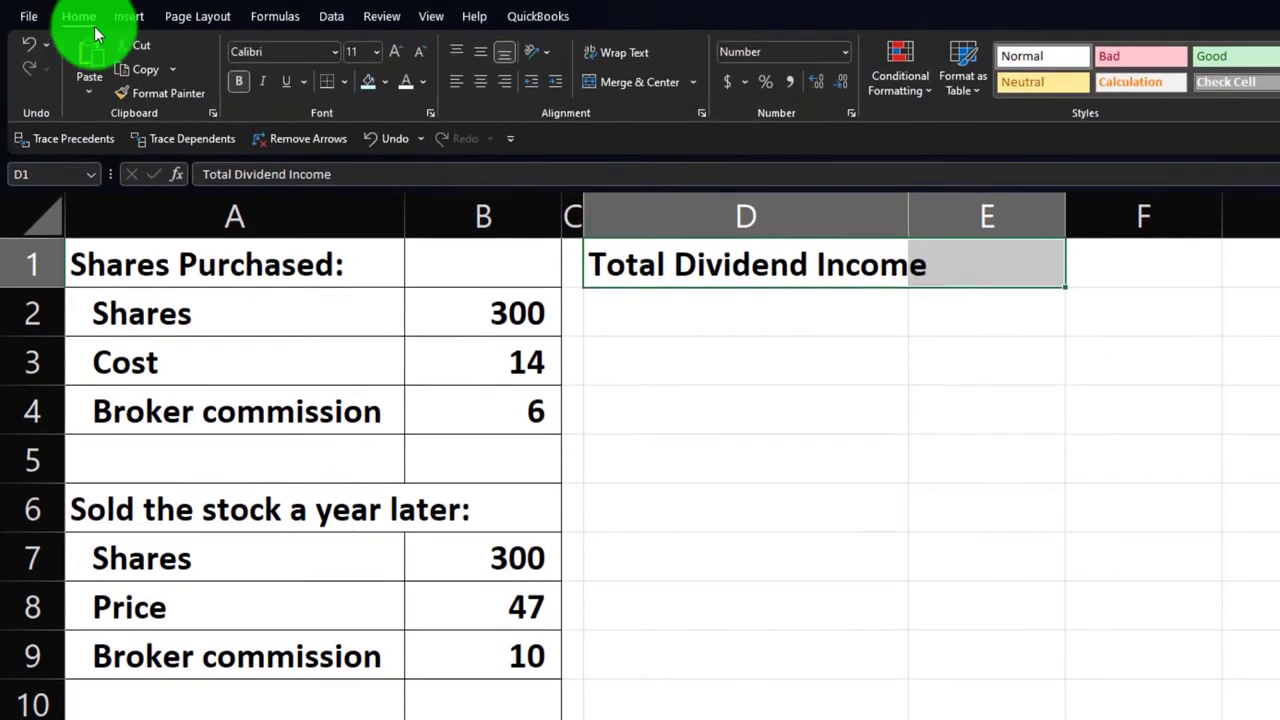
{"action": "left_click", "coordinate": [385, 86]}
{"action": "left_click", "coordinate": [381, 131]}
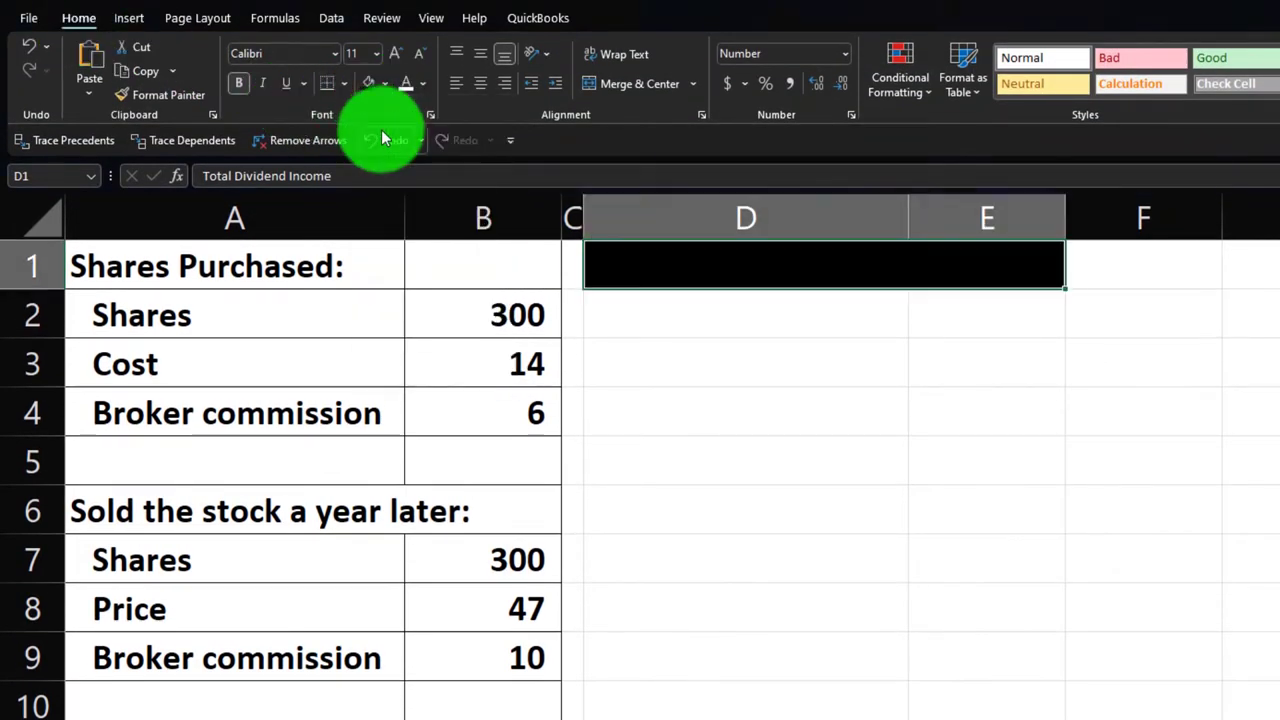
{"action": "left_click", "coordinate": [405, 88]}
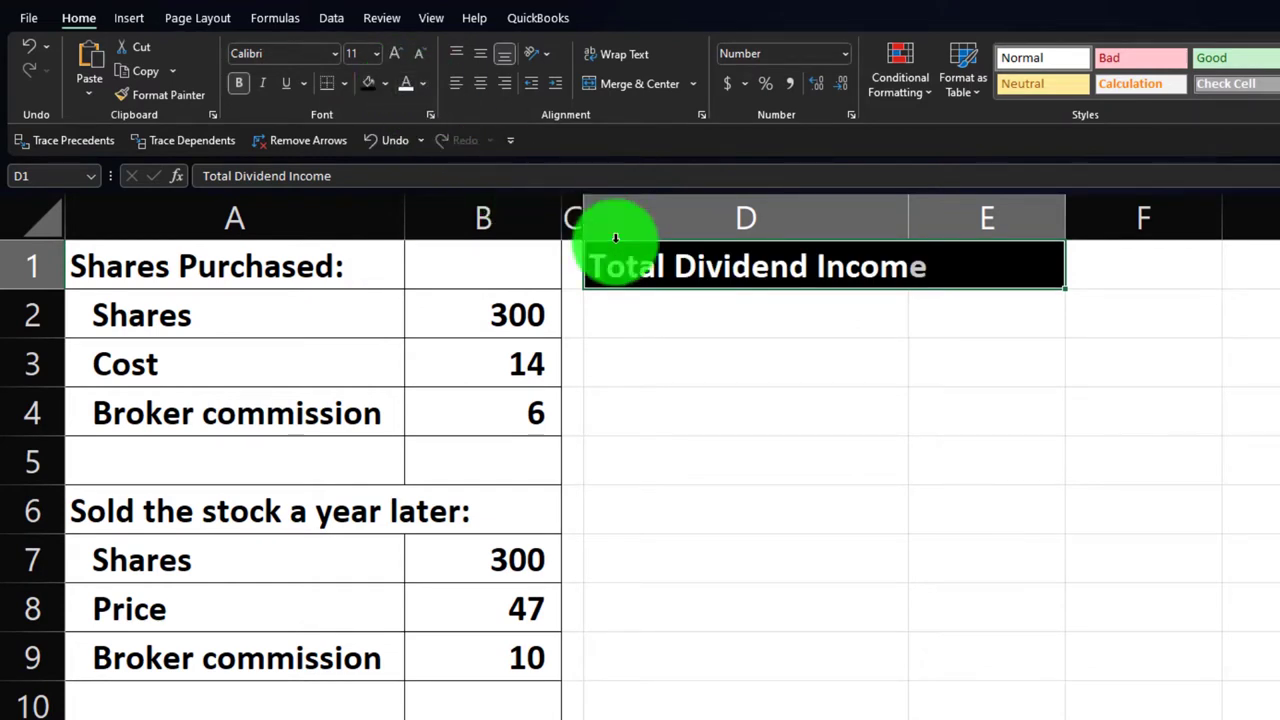
- Link D2 to the Shares label in A2 with the formula =A2
{"action": "left_click", "coordinate": [705, 316]}
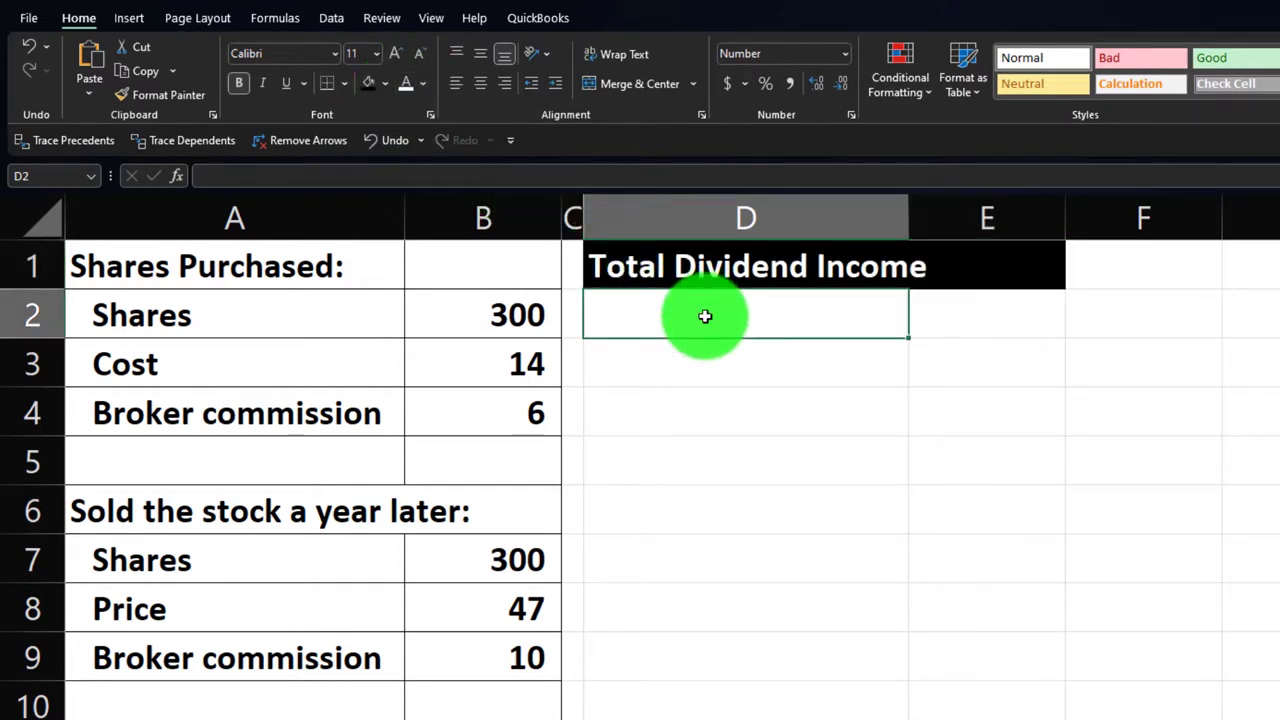
{"action": "type", "text": "="}
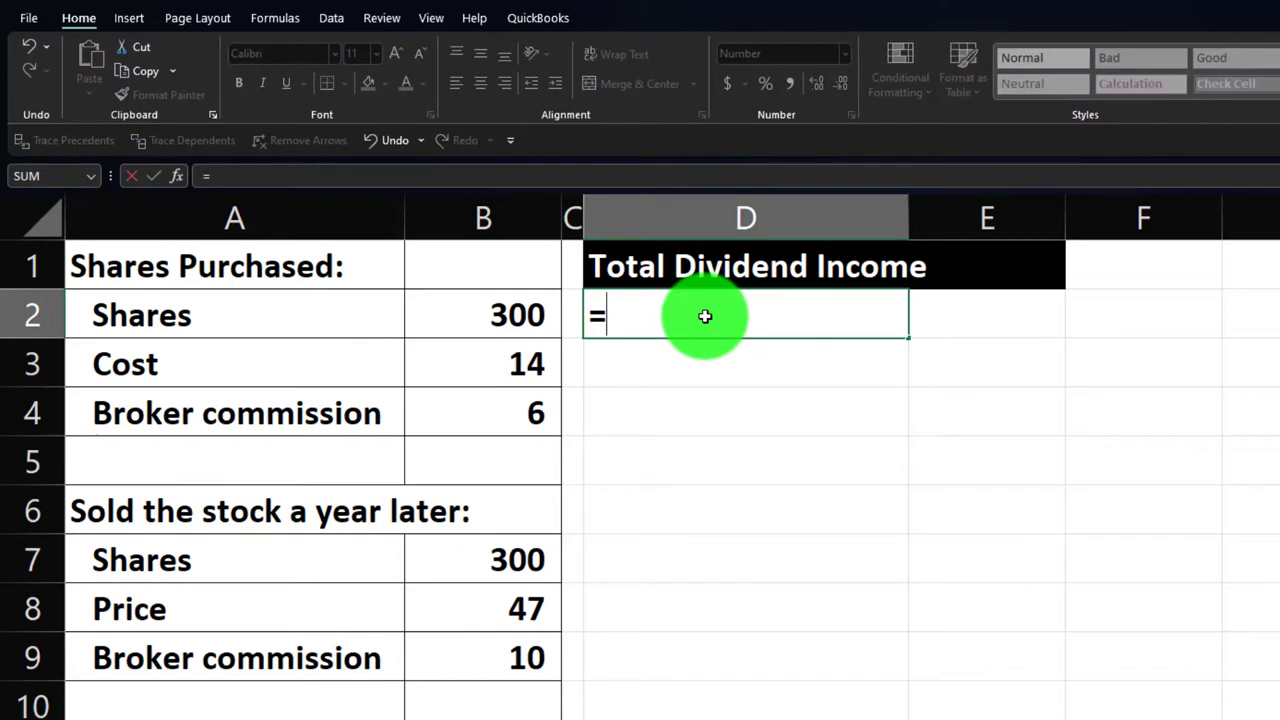
{"action": "key", "text": "Left"}
{"action": "key", "text": "Left"}
{"action": "key", "text": "Left"}
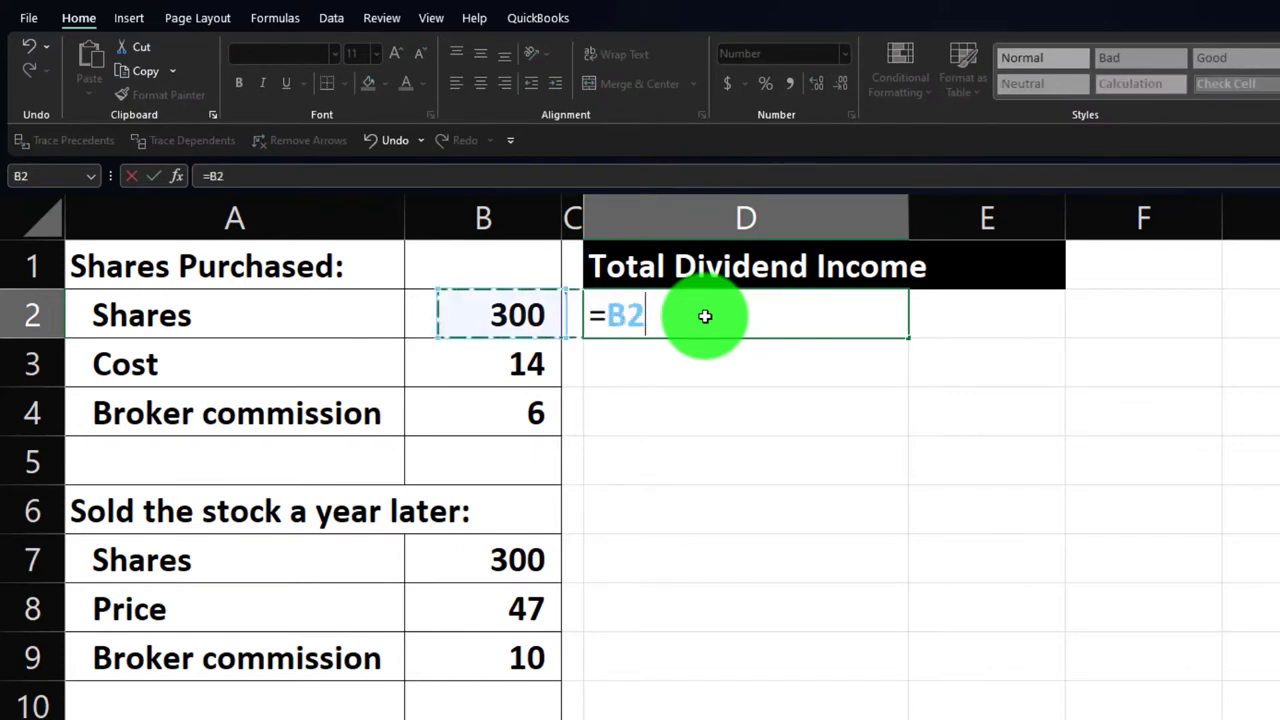
{"action": "key", "text": "Tab"}
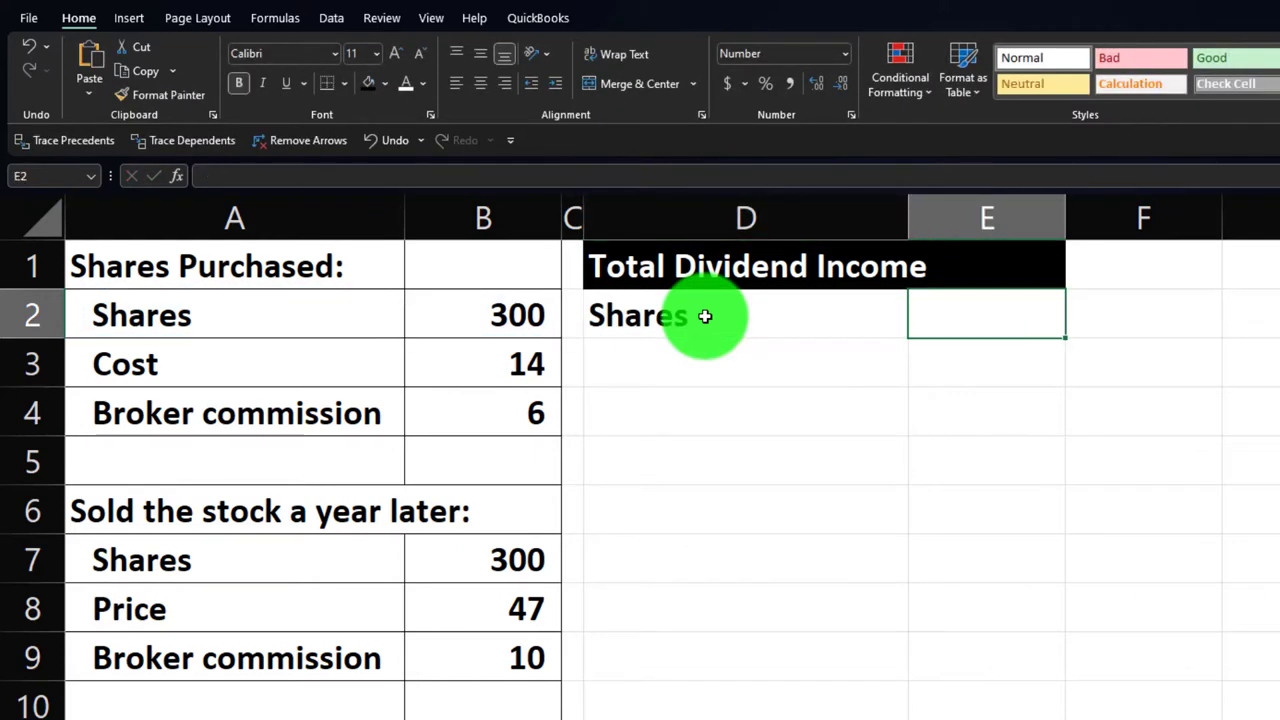
- Link E2 to the number of shares purchased with the formula =B2
{"action": "type", "text": "="}
{"action": "key", "text": "Left"}
{"action": "key", "text": "Left"}
{"action": "key", "text": "Left"}
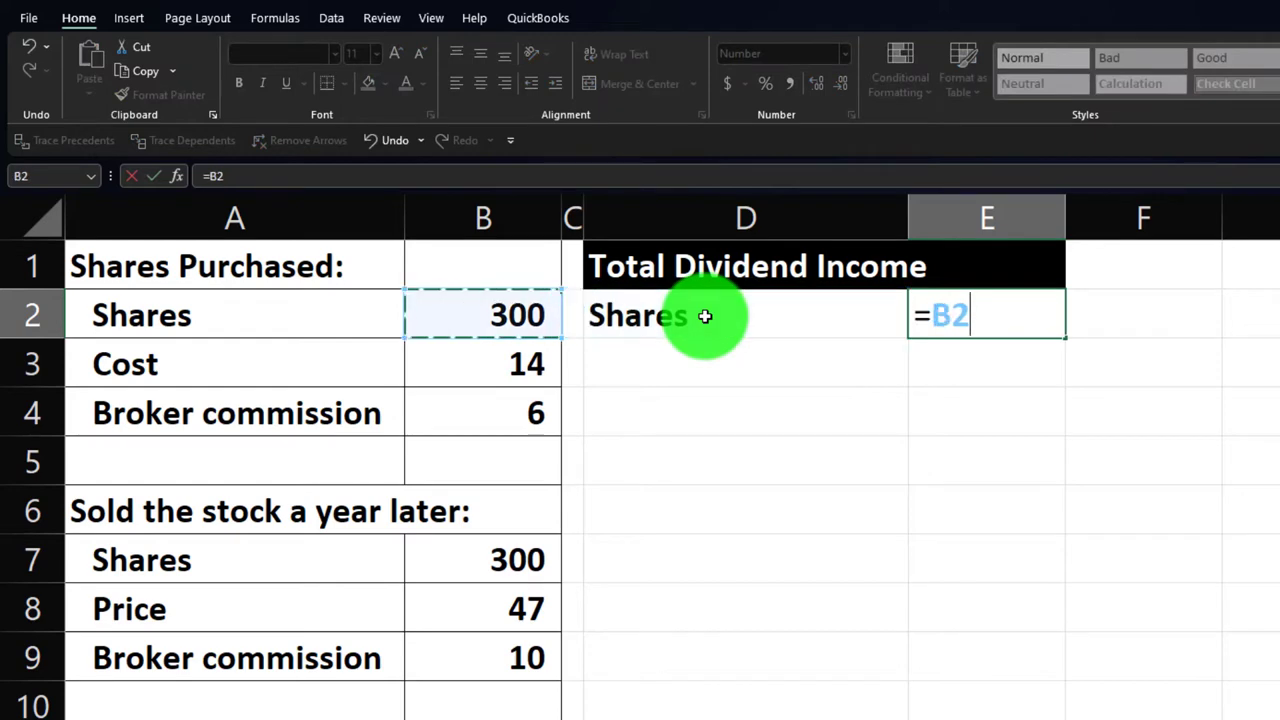
{"action": "key", "text": "Return"}
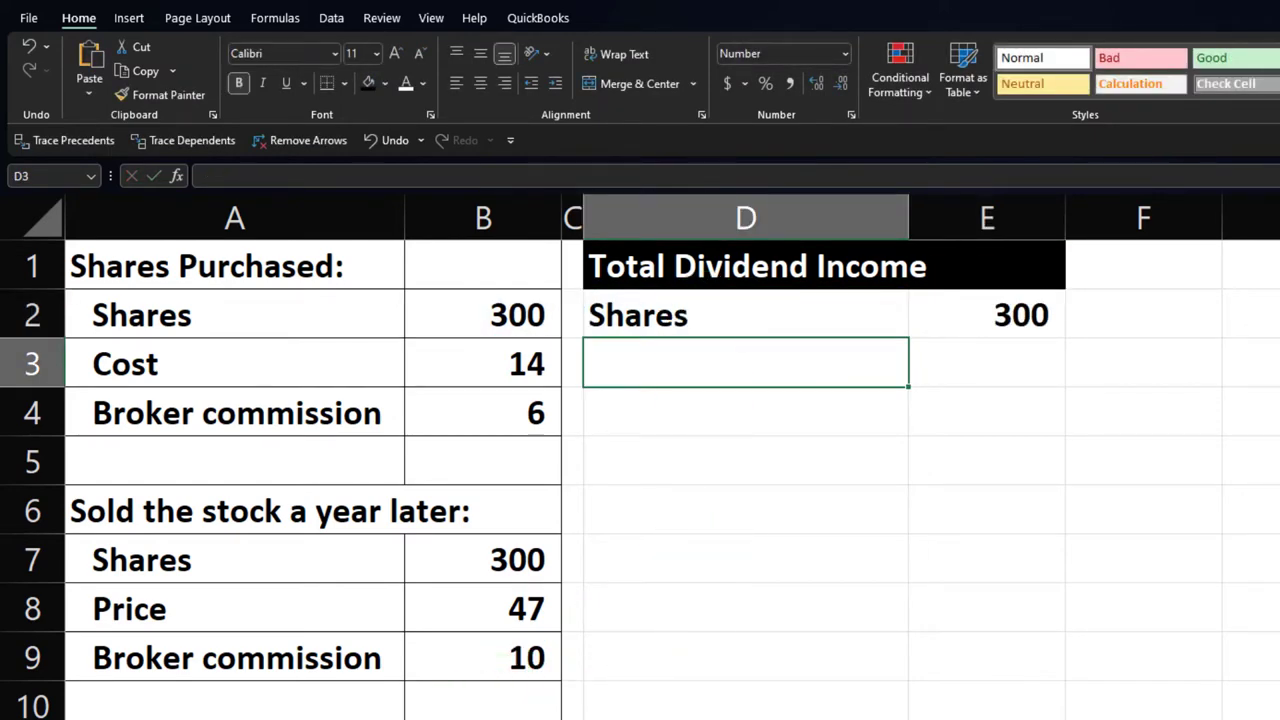
- Link D3 to the Dividends per share label with the formula =A11
{"action": "type", "text": "="}
{"action": "key", "text": "Down"}
{"action": "key", "text": "Down"}
{"action": "key", "text": "Down"}
{"action": "key", "text": "Down"}
{"action": "key", "text": "Down"}
{"action": "key", "text": "Down"}
{"action": "key", "text": "Down"}
{"action": "key", "text": "Down"}
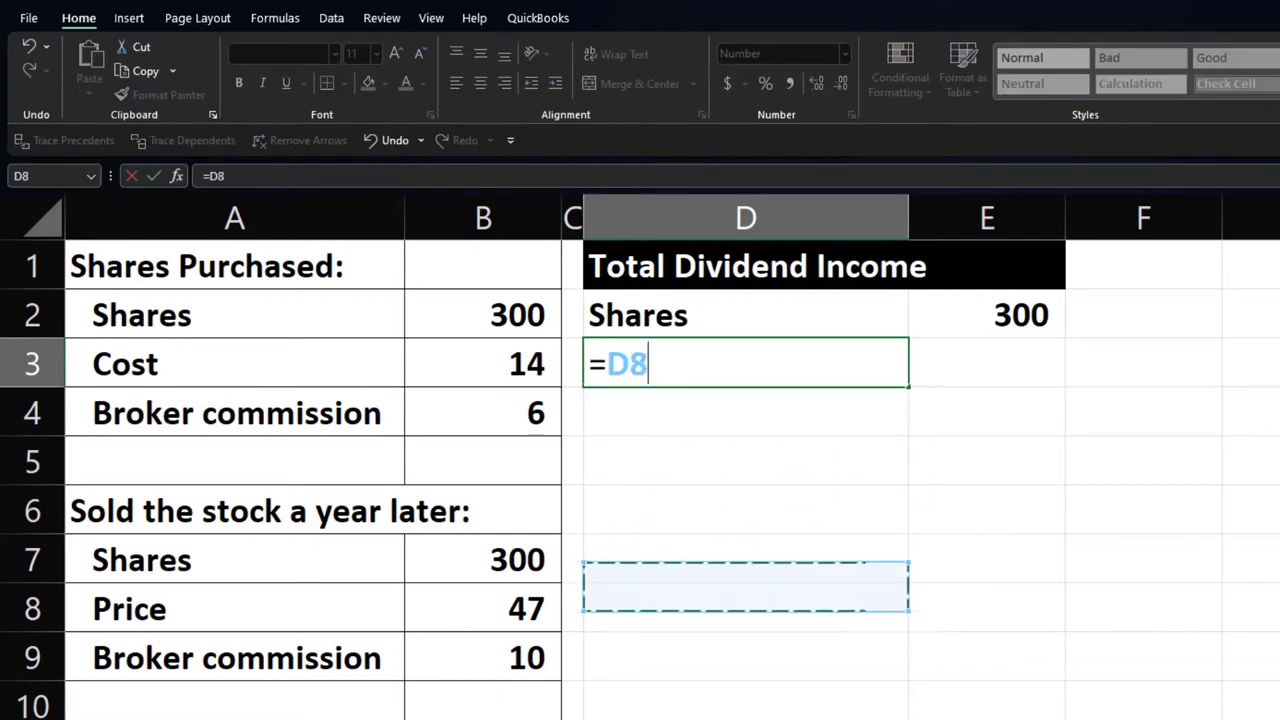
{"action": "key", "text": "Left"}
{"action": "key", "text": "Left"}
{"action": "key", "text": "Left"}
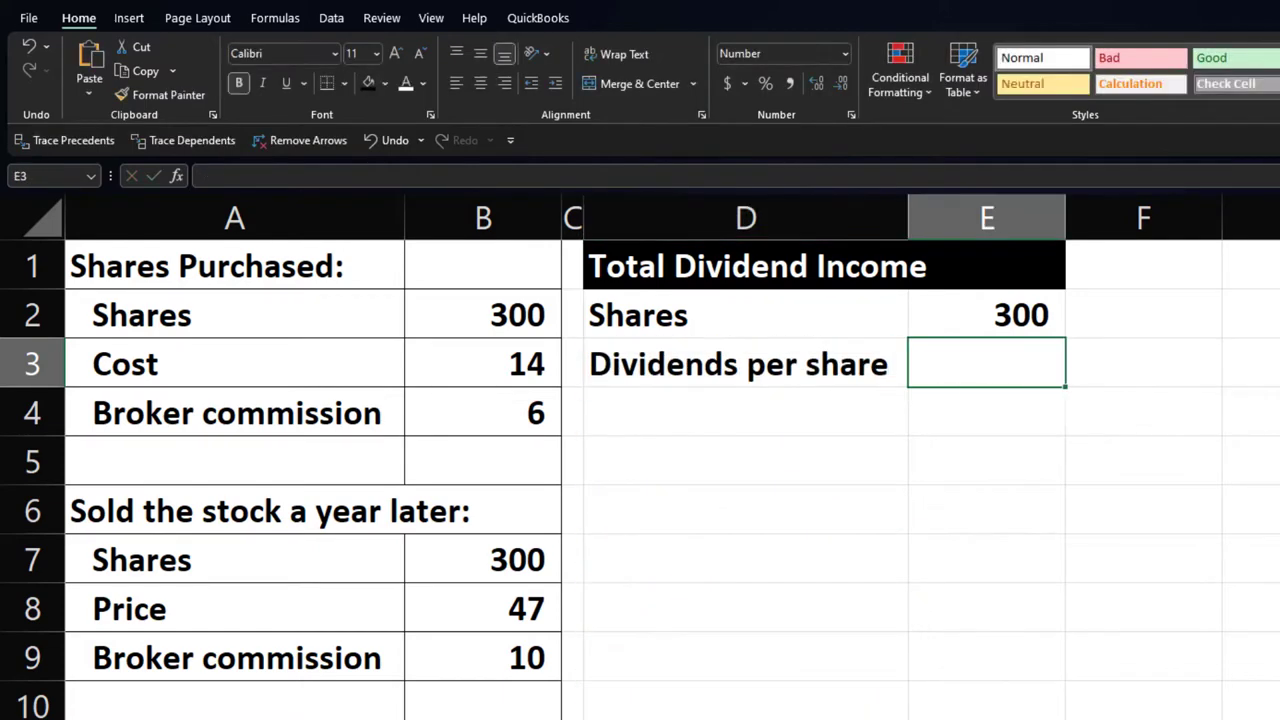
- Link E3 to the dividends per share amount with the formula =B11
{"action": "type", "text": "="}
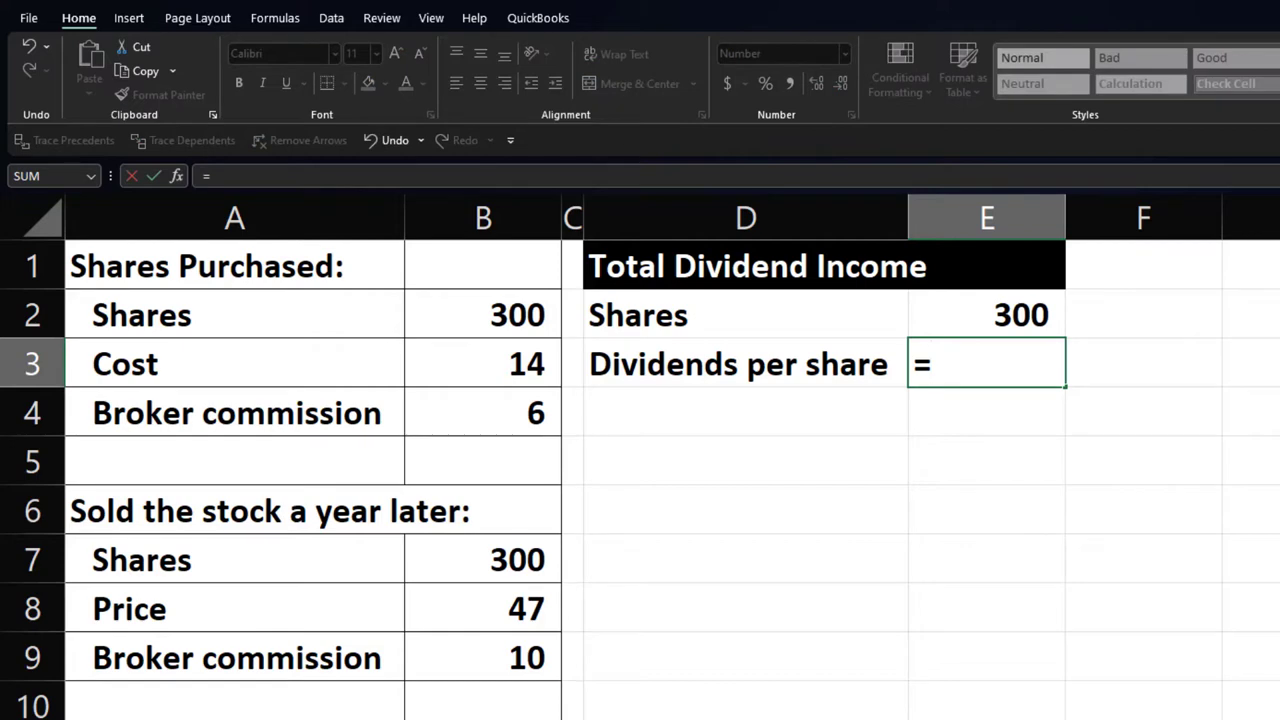
{"action": "key", "text": "Down"}
{"action": "key", "text": "Down"}
{"action": "key", "text": "Down"}
{"action": "key", "text": "Down"}
{"action": "key", "text": "Down"}
{"action": "key", "text": "Down"}
{"action": "key", "text": "Down"}
{"action": "key", "text": "Down"}
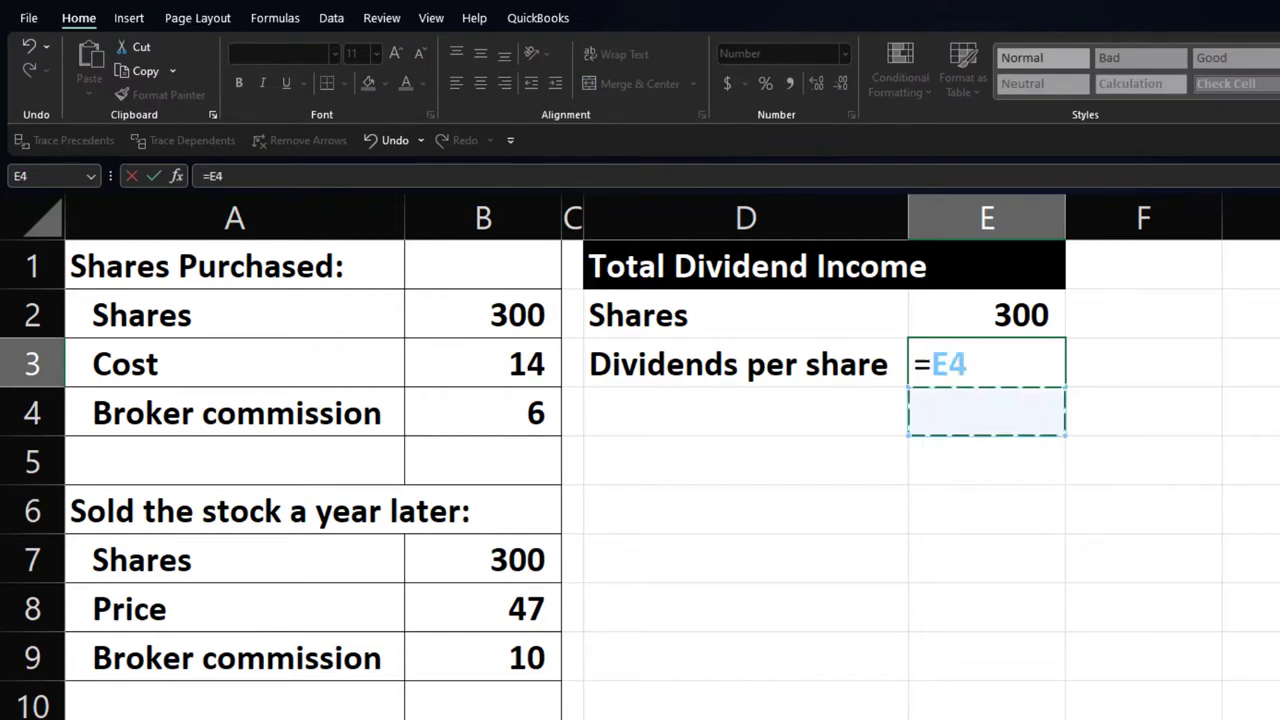
{"action": "key", "text": "Left"}
{"action": "key", "text": "Left"}
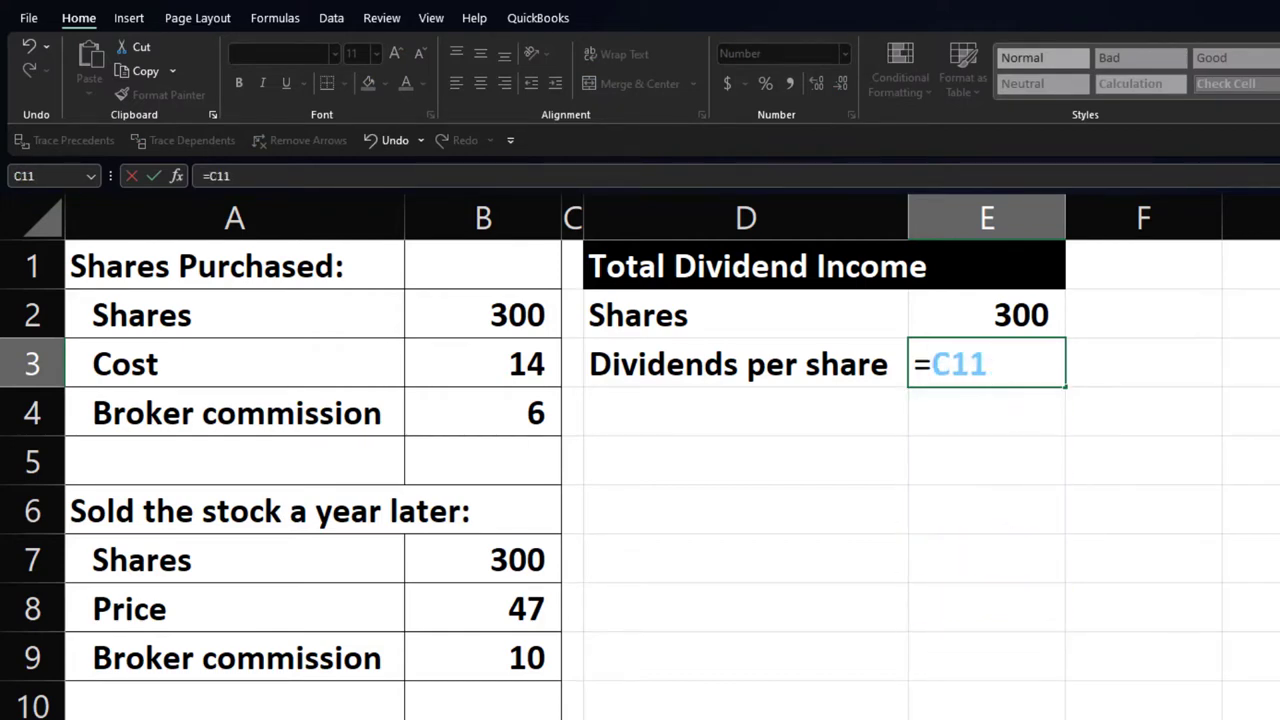
{"action": "left_click", "coordinate": [745, 412]}
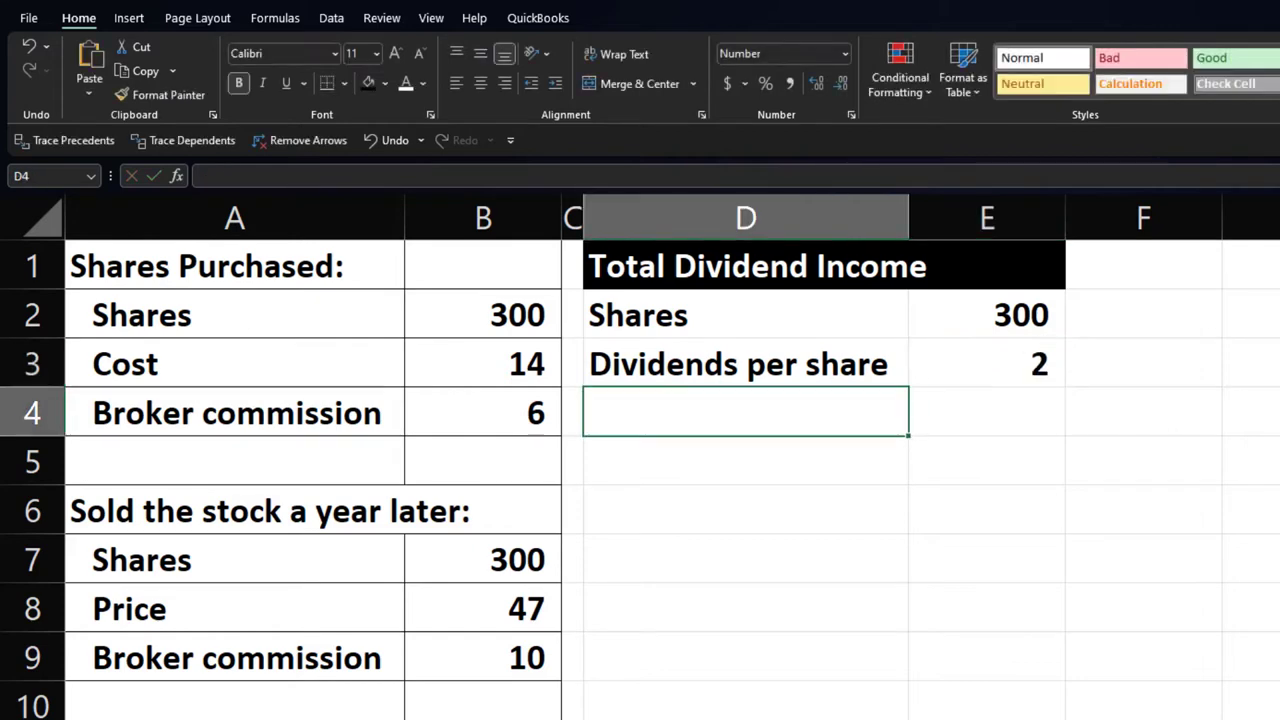
- Try a dividends per share value of 3 in B11, the source of E3, and undo the entry
{"action": "key", "text": "Up"}
{"action": "key", "text": "Right"}
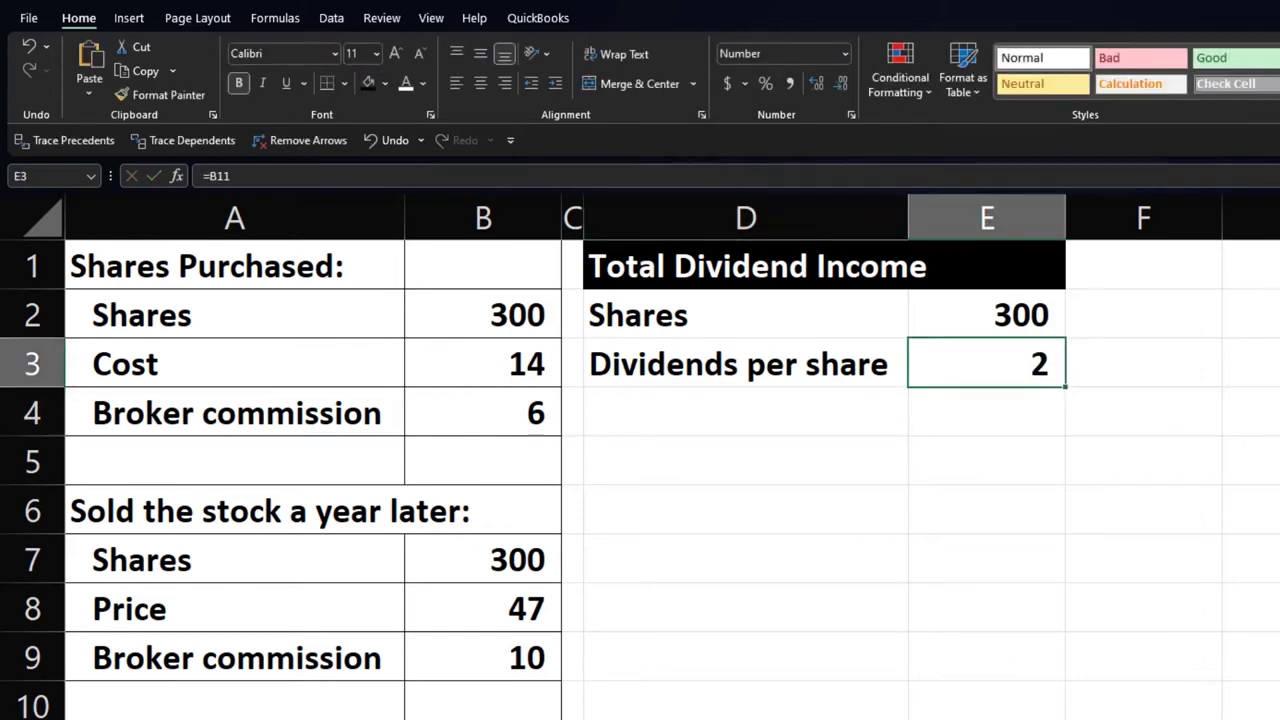
{"action": "key", "text": "ctrl+bracketleft"}
{"action": "type", "text": "3"}
{"action": "key", "text": "Return"}
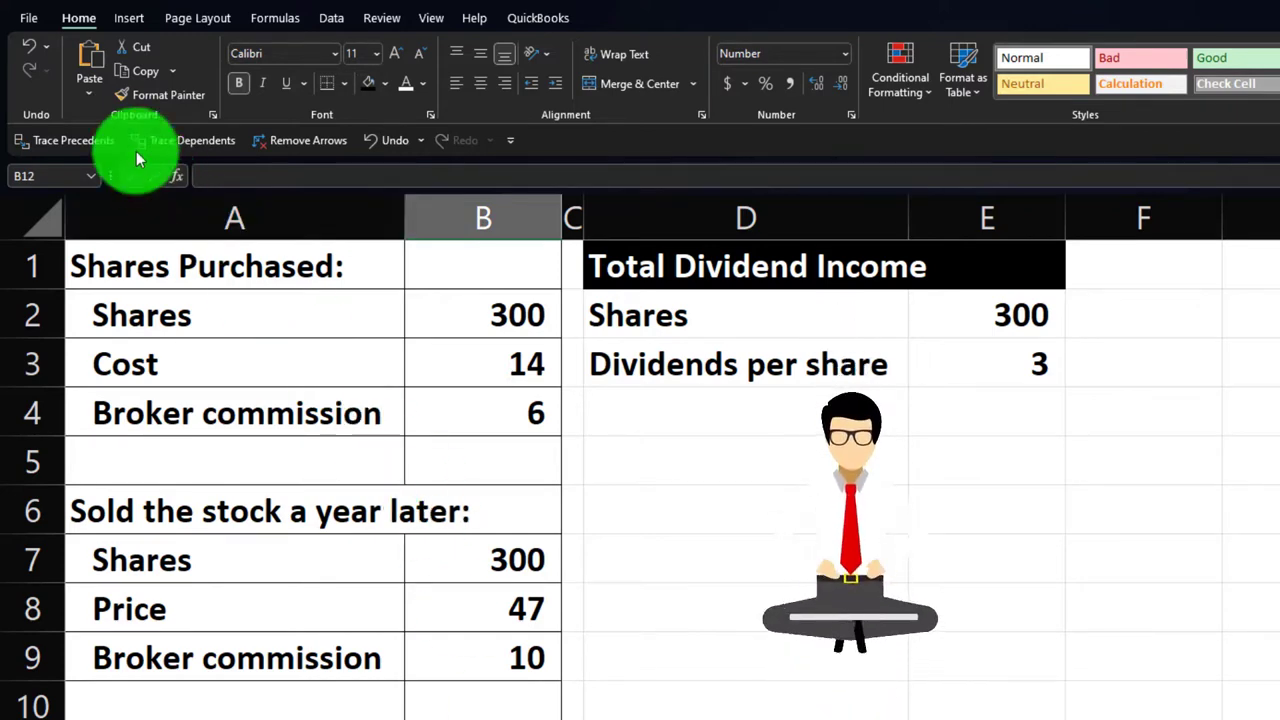
{"action": "left_click", "coordinate": [31, 52]}
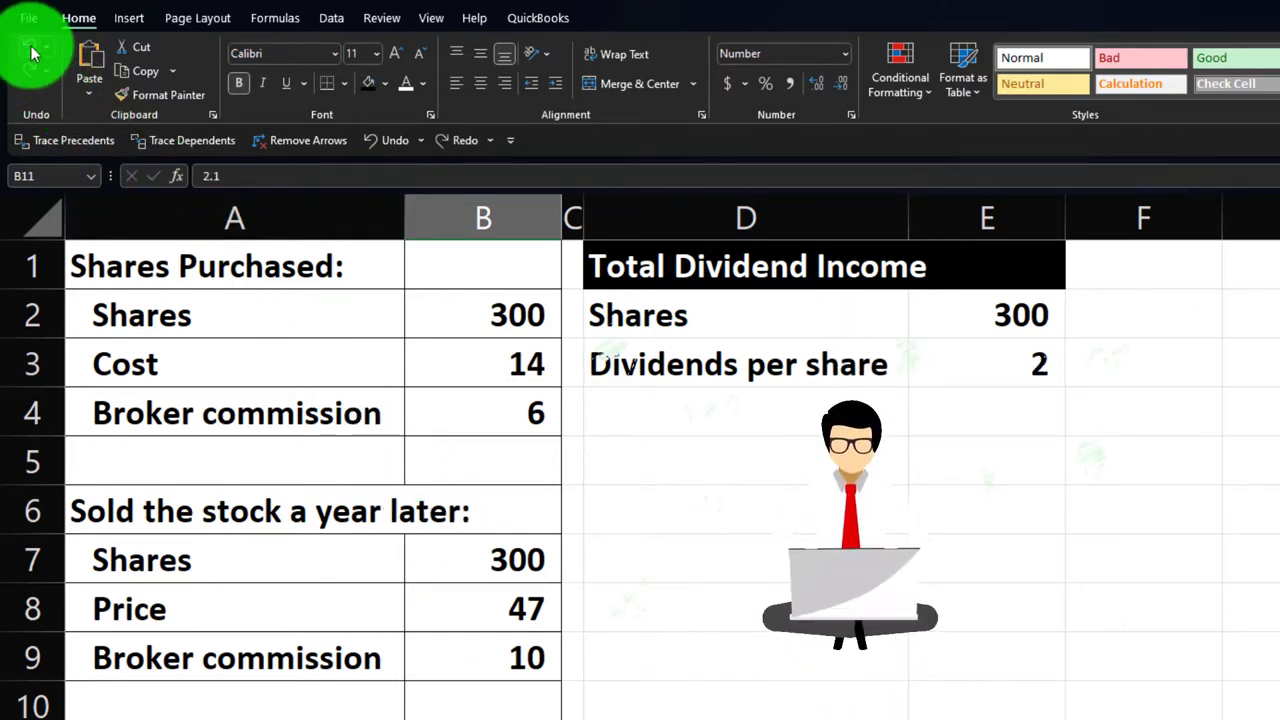
- Format the dividends per share amount in E3 with two decimal places and an underline
{"action": "left_click", "coordinate": [991, 376]}
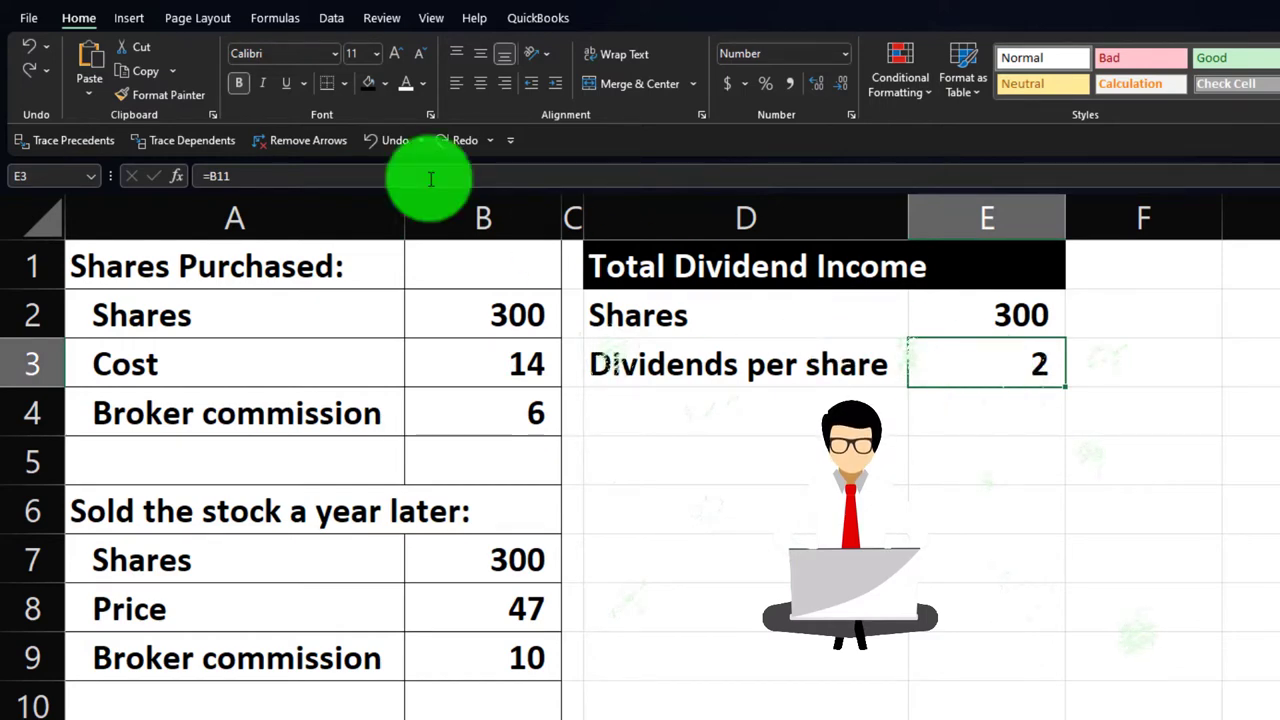
{"action": "left_click", "coordinate": [812, 87]}
{"action": "left_click", "coordinate": [812, 87]}
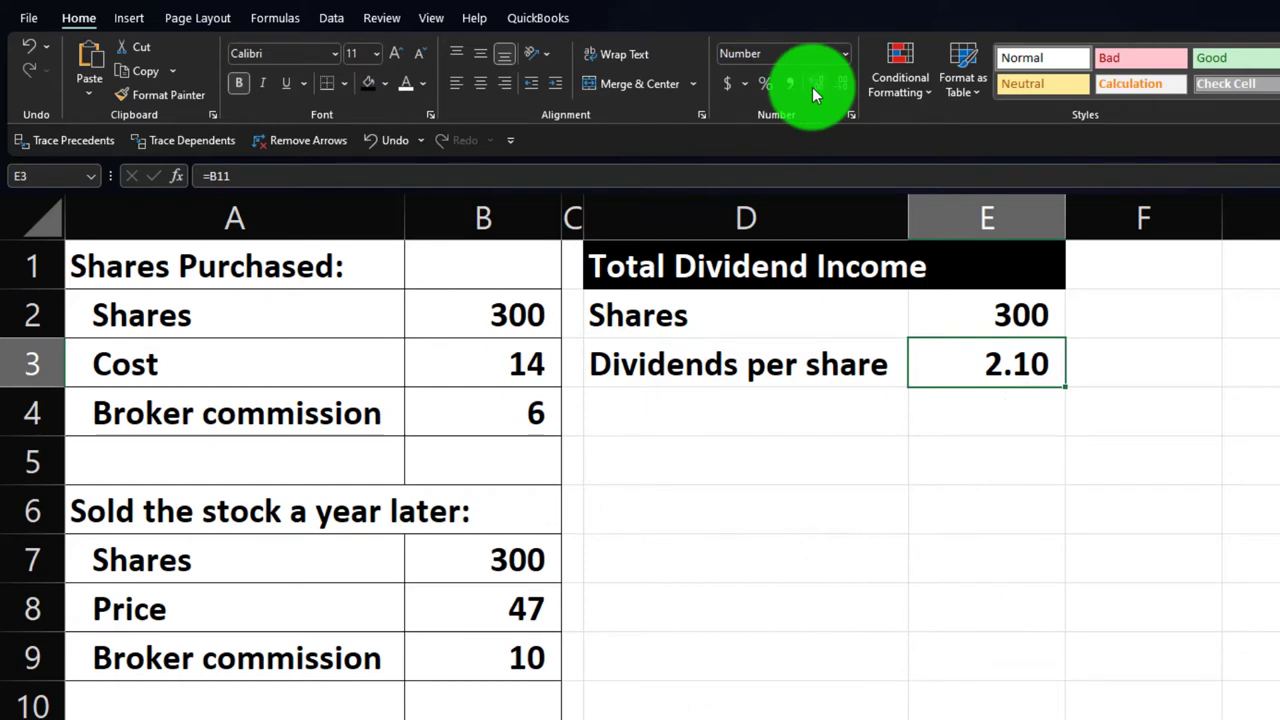
{"action": "left_click", "coordinate": [290, 86]}
- Enter the label "Total dividend income" in D4
{"action": "key", "text": "Return"}
{"action": "key", "text": "Left"}
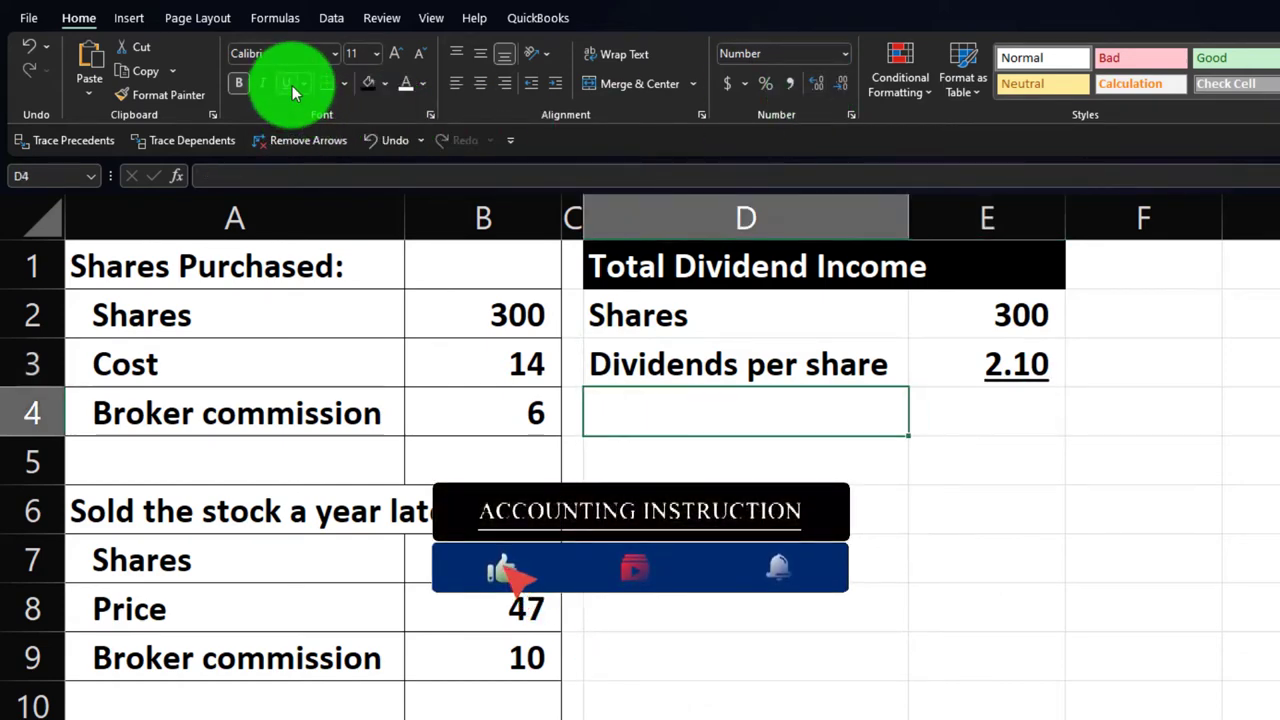
{"action": "type", "text": "Total "}
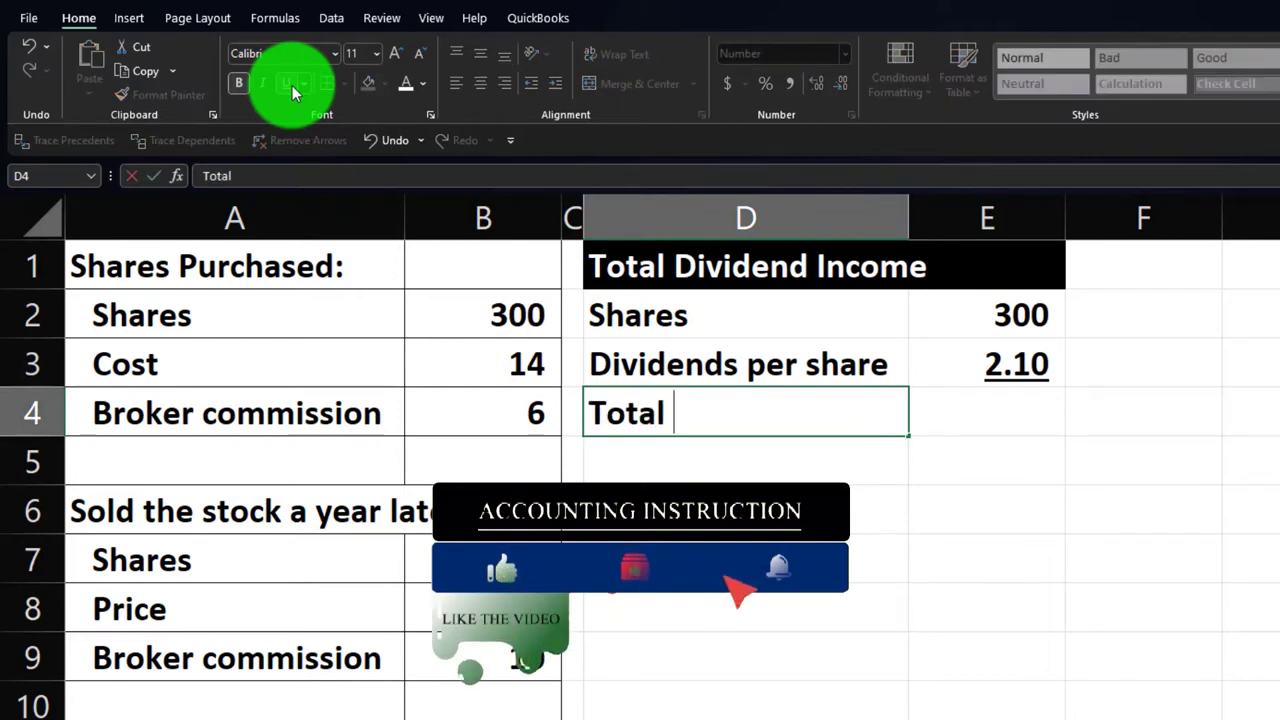
{"action": "type", "text": "dividend income"}
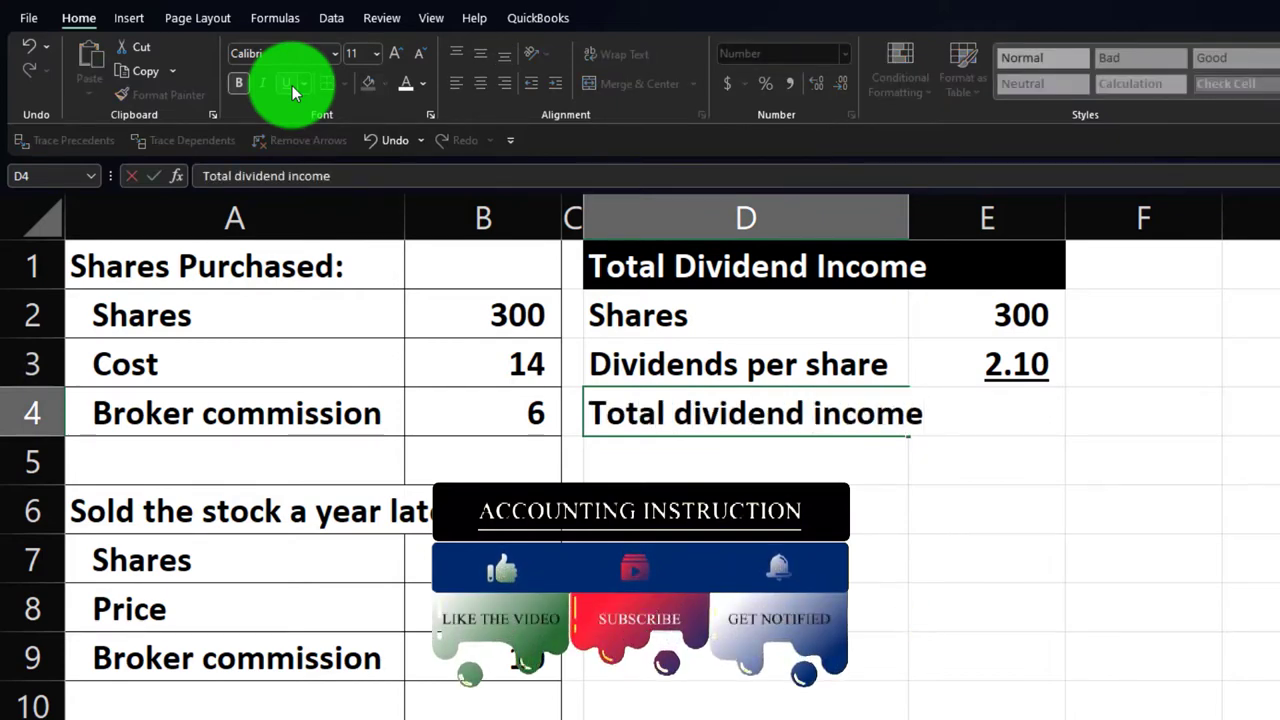
{"action": "key", "text": "Tab"}
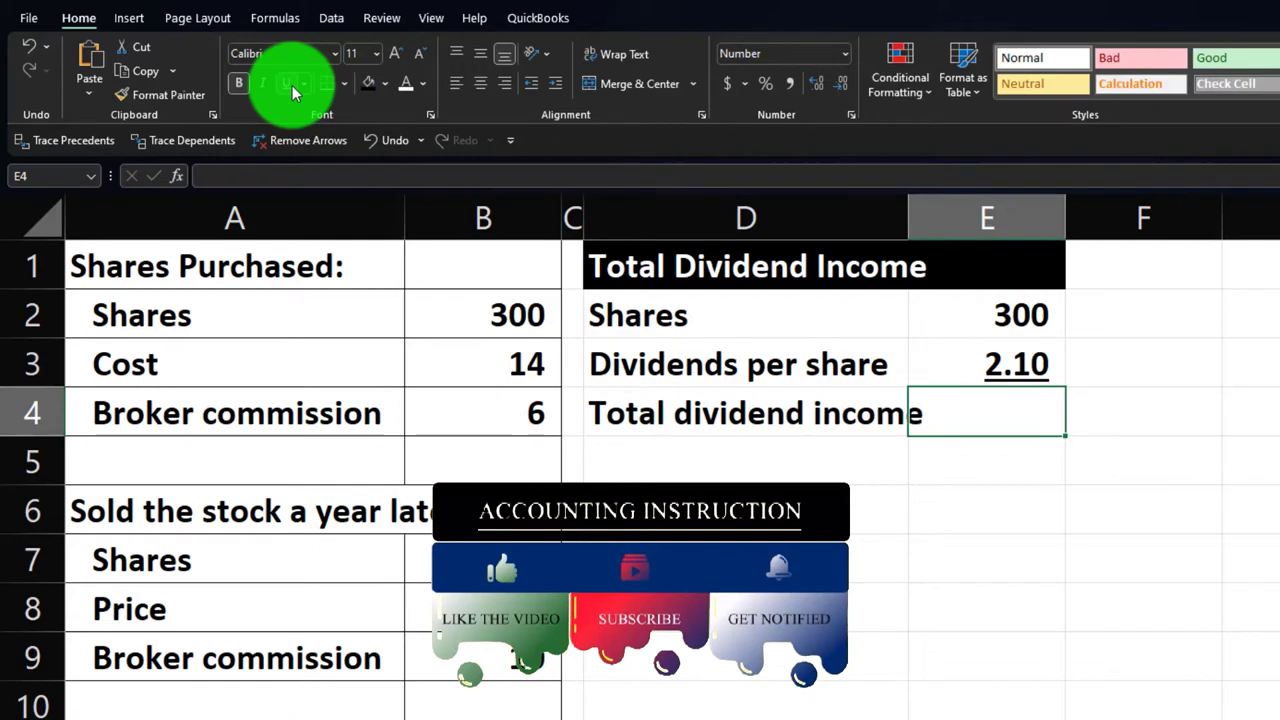
- Calculate the total dividend income in E4 by multiplying shares by dividends per share with the formula =E2*E3
{"action": "type", "text": "="}
{"action": "key", "text": "Up"}
{"action": "key", "text": "Up"}
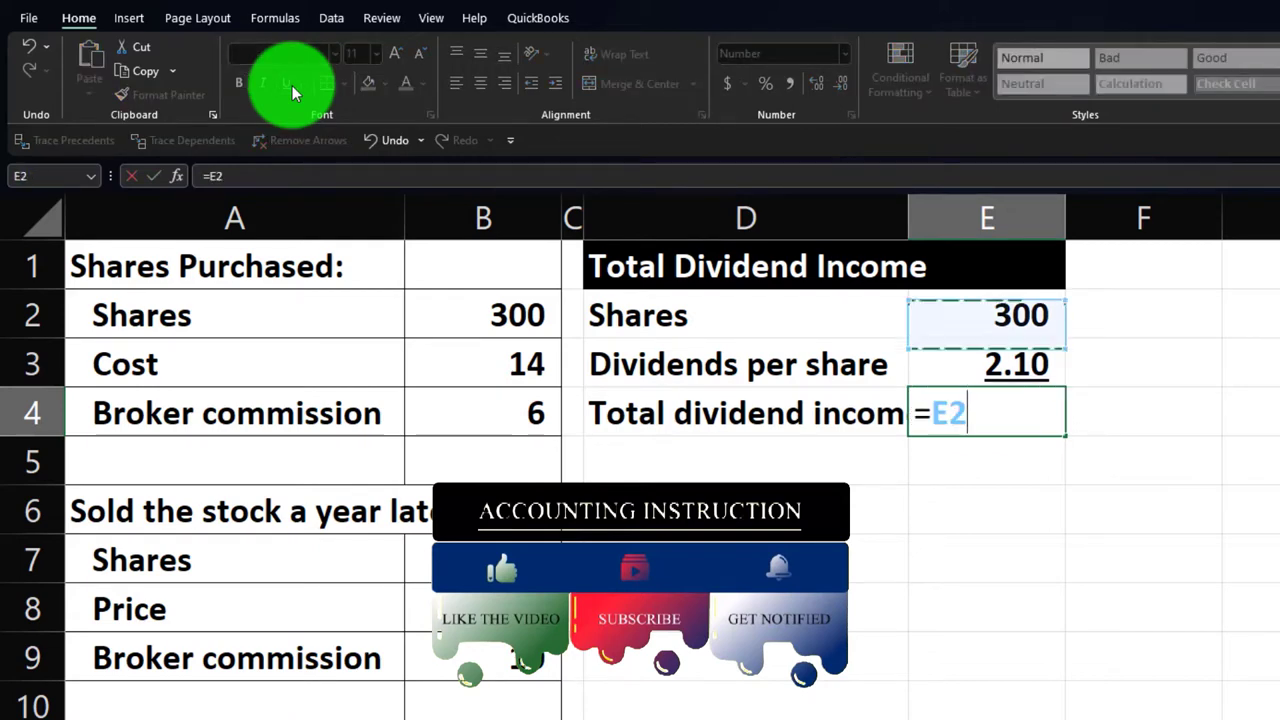
{"action": "type", "text": "*"}
{"action": "key", "text": "Up"}
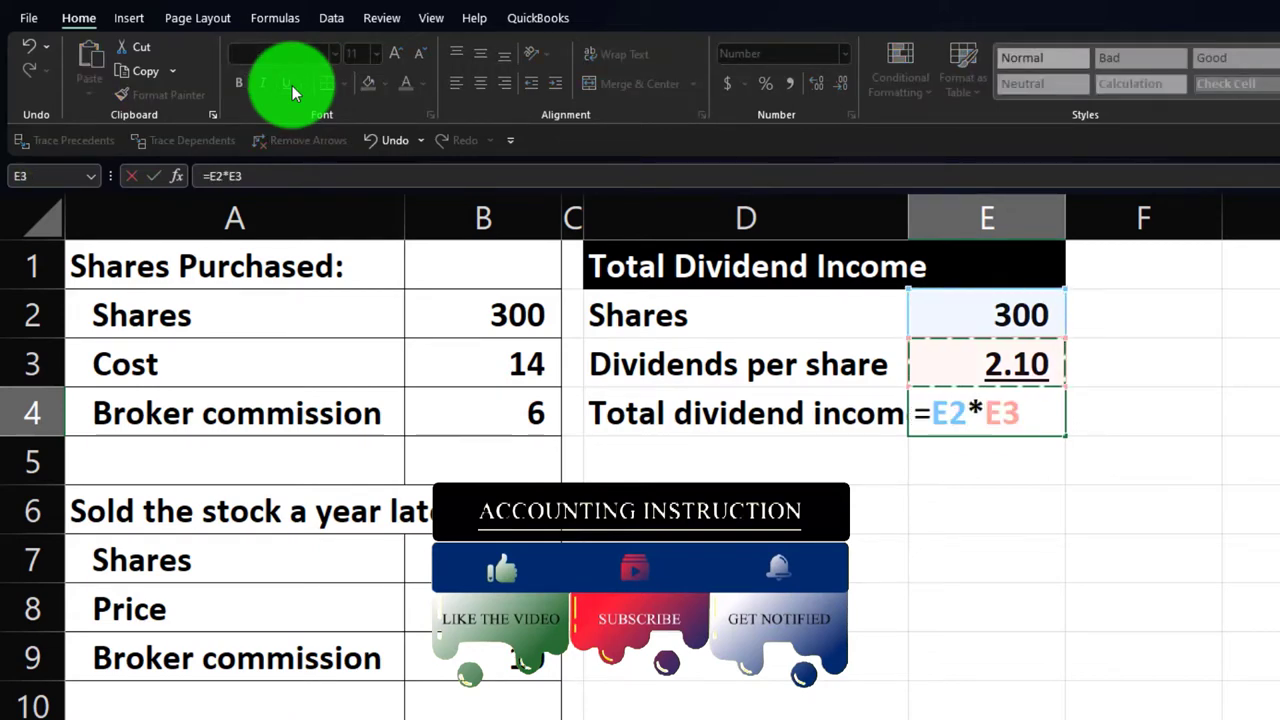
{"action": "key", "text": "Return"}
- Format E4 with two decimal places and widen column D slightly so the "Total dividend income" label fits
{"action": "key", "text": "Up"}
{"action": "key", "text": "Right"}
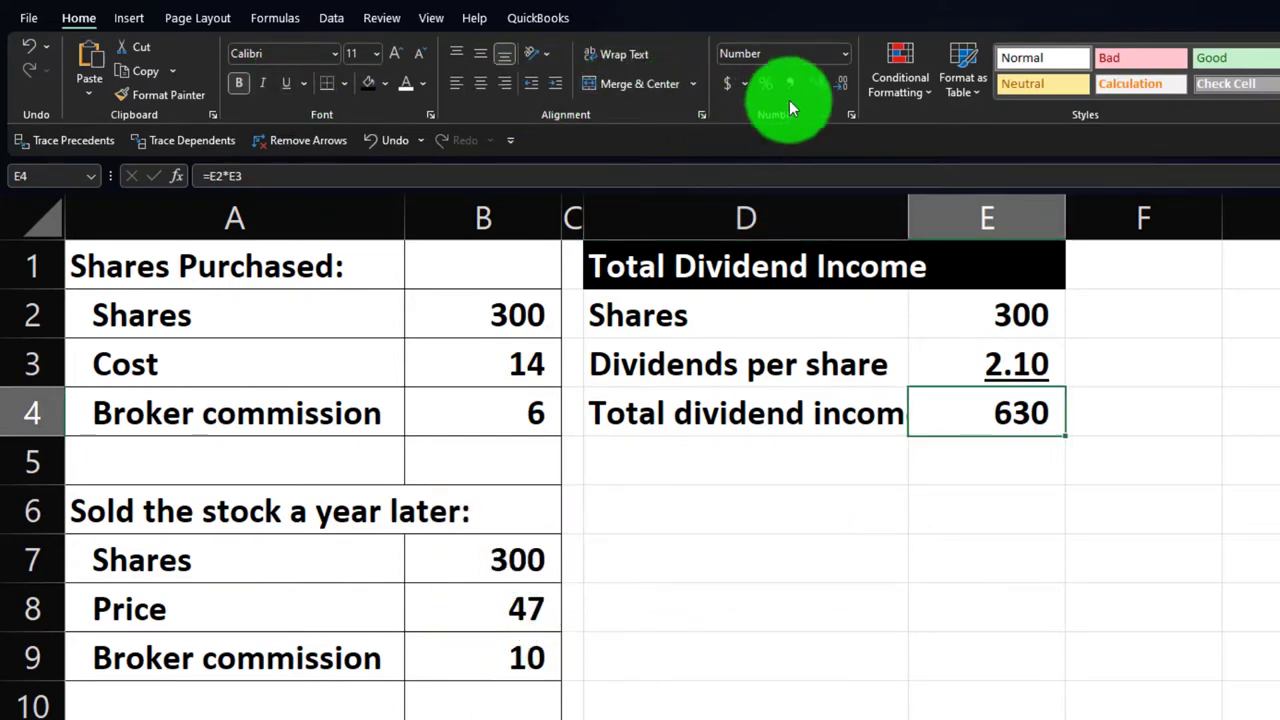
{"action": "left_click", "coordinate": [815, 90]}
{"action": "left_click", "coordinate": [815, 90]}
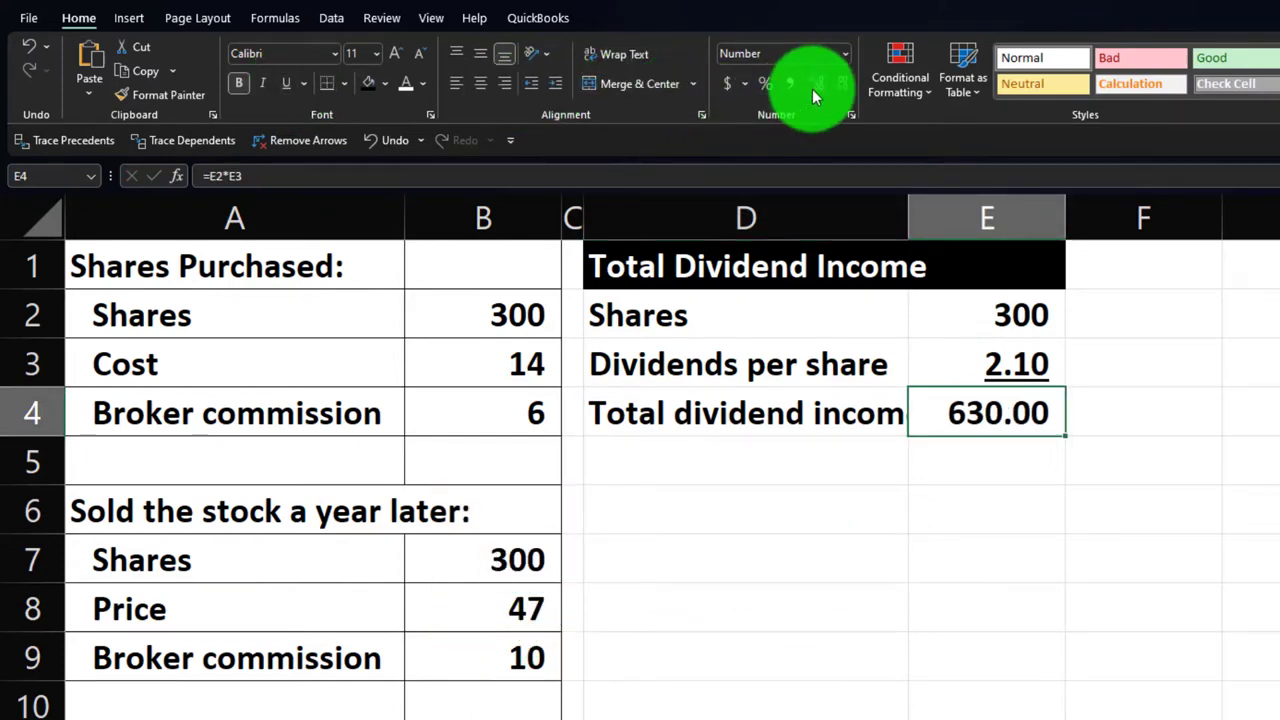
{"action": "left_click", "coordinate": [852, 447]}
{"action": "left_click_drag", "start_coordinate": [904, 228], "coordinate": [936, 220]}
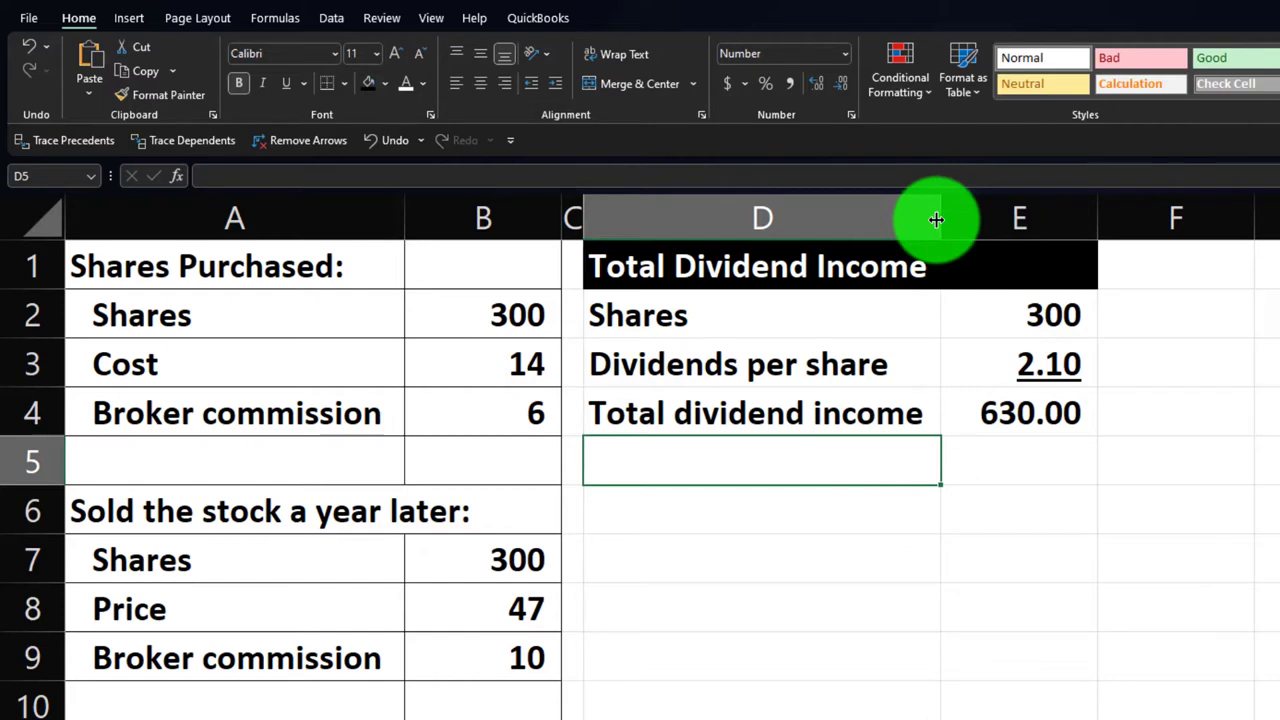
- Fill the dividend calculation cells D2:E4 with a light blue custom color from the standard color palette
{"action": "left_click_drag", "start_coordinate": [763, 331], "coordinate": [986, 406]}
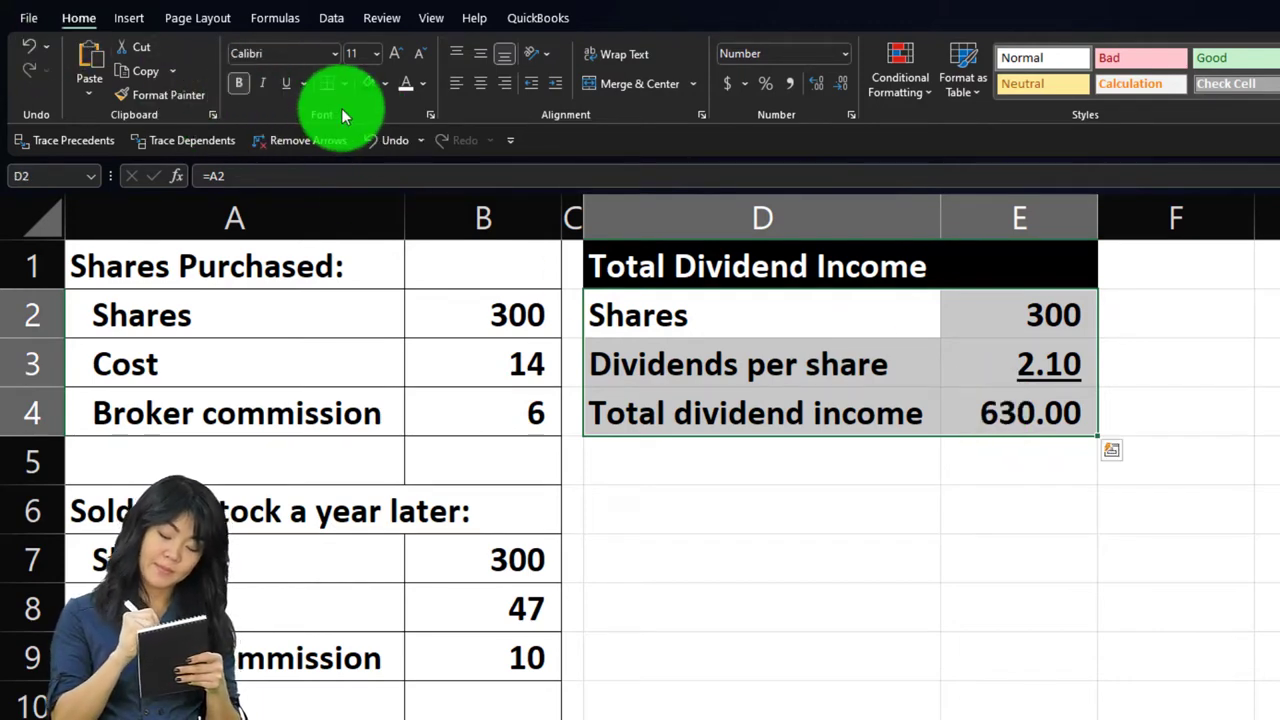
{"action": "left_click", "coordinate": [388, 90]}
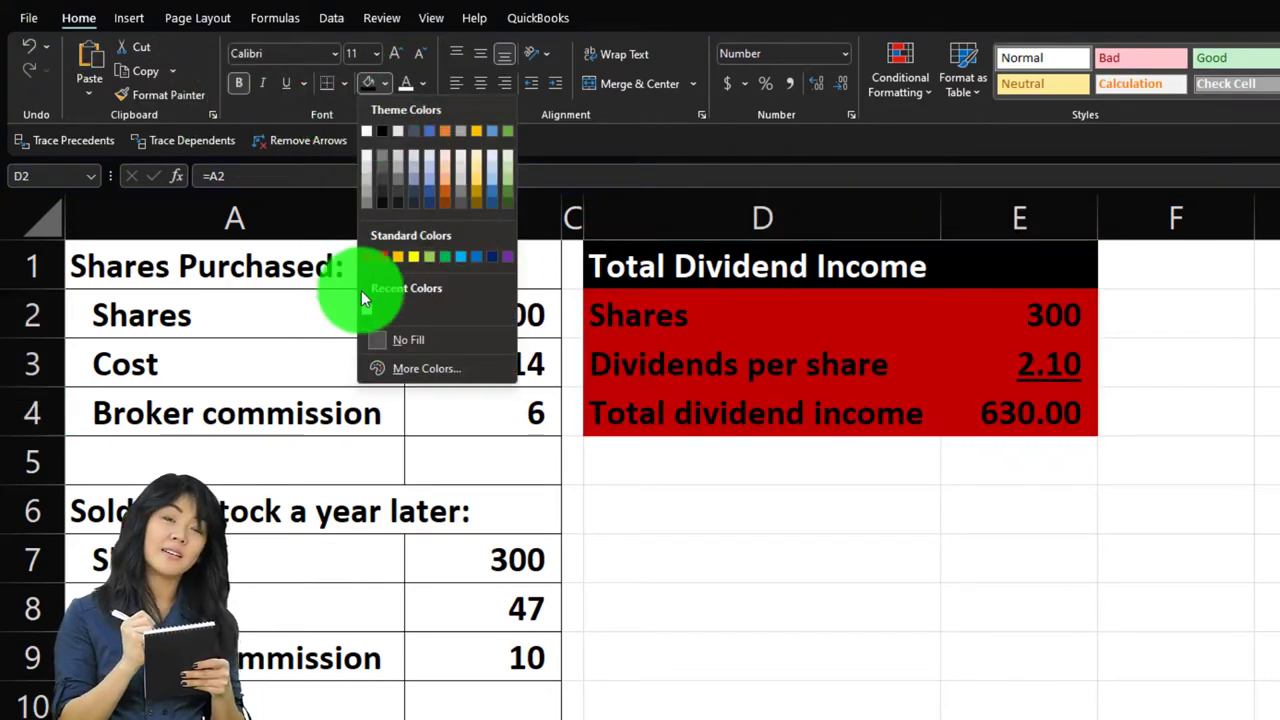
{"action": "left_click", "coordinate": [401, 370]}
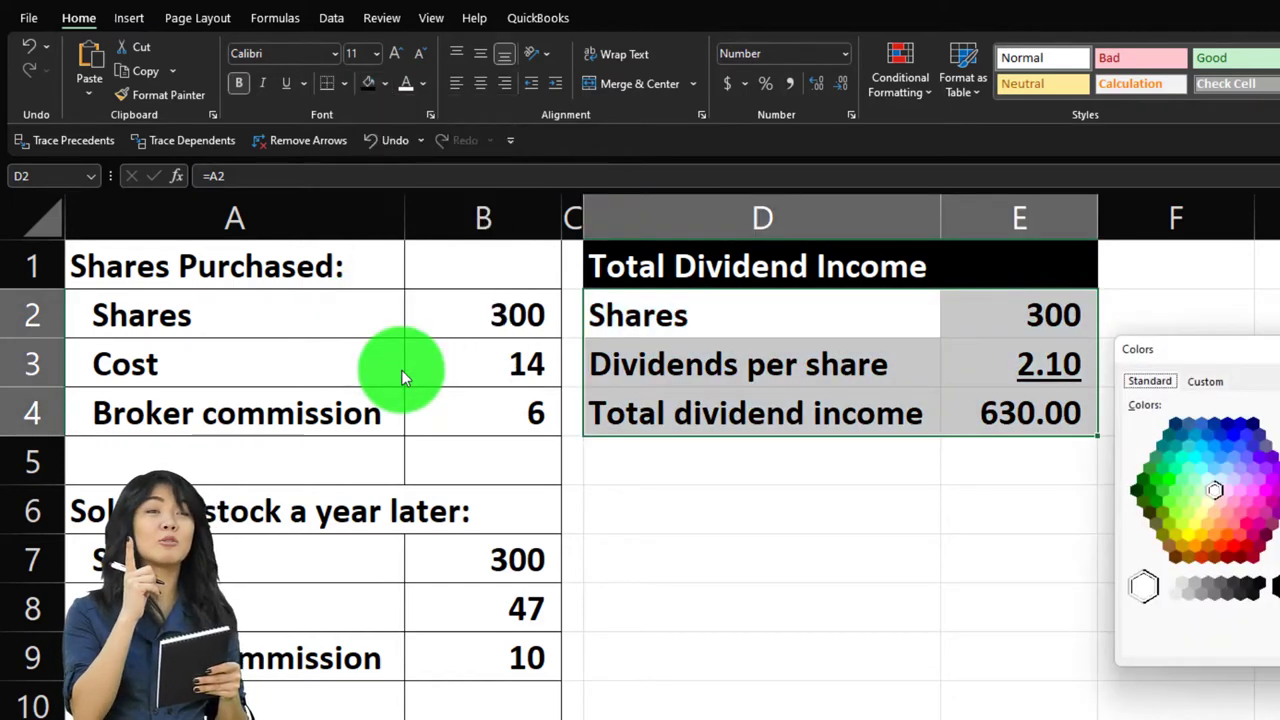
{"action": "left_click", "coordinate": [1208, 480]}
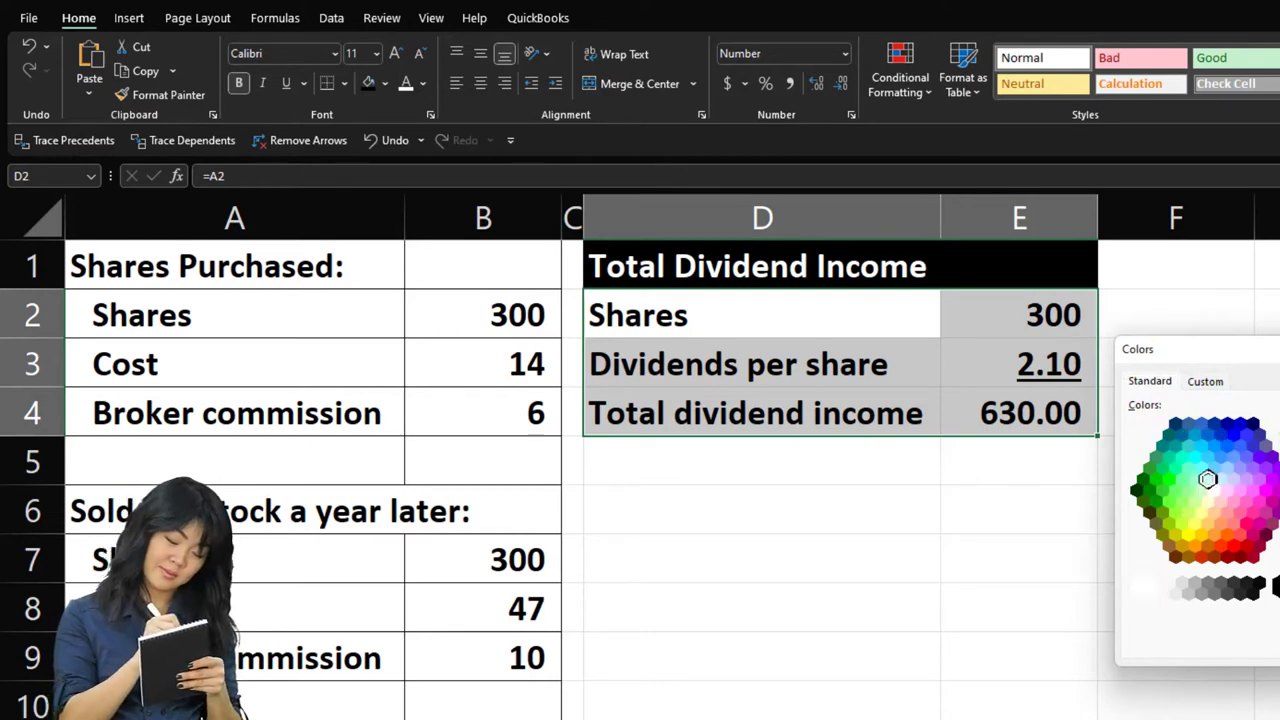
{"action": "key", "text": "Return"}
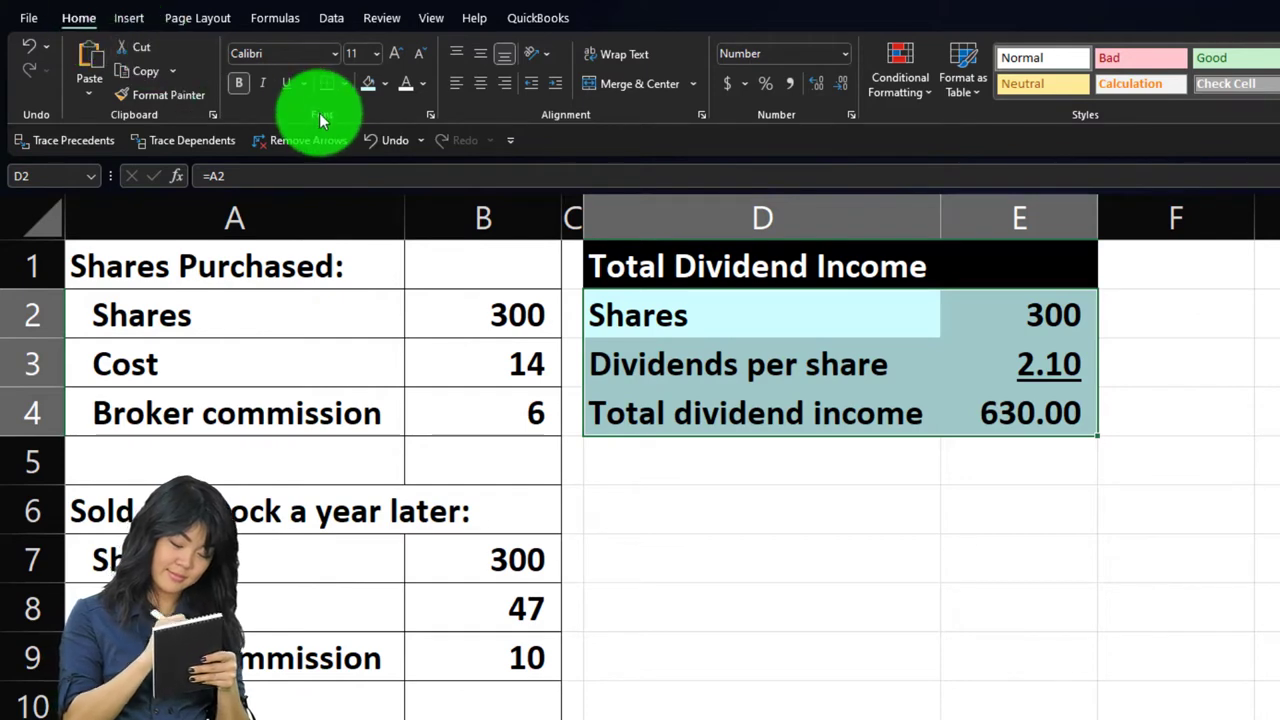
- Add all borders to the dividend calculation cells D2:E4
{"action": "left_click", "coordinate": [345, 87]}
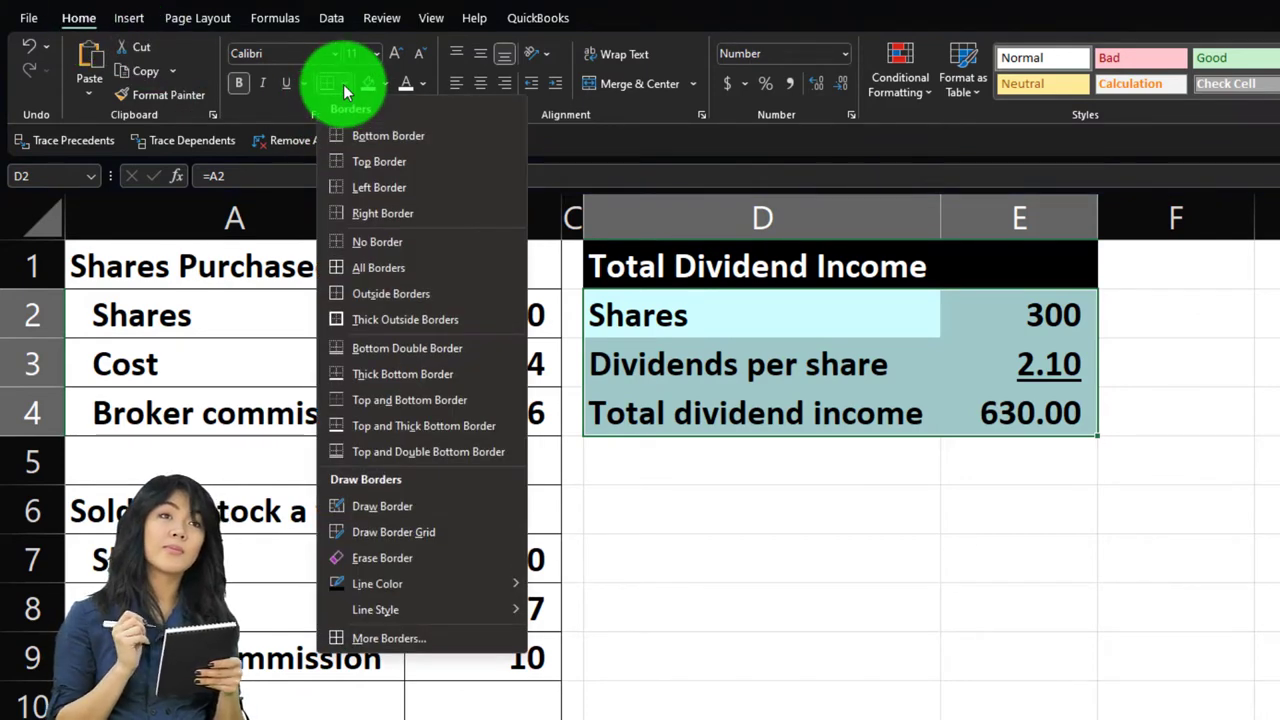
{"action": "left_click", "coordinate": [388, 266]}
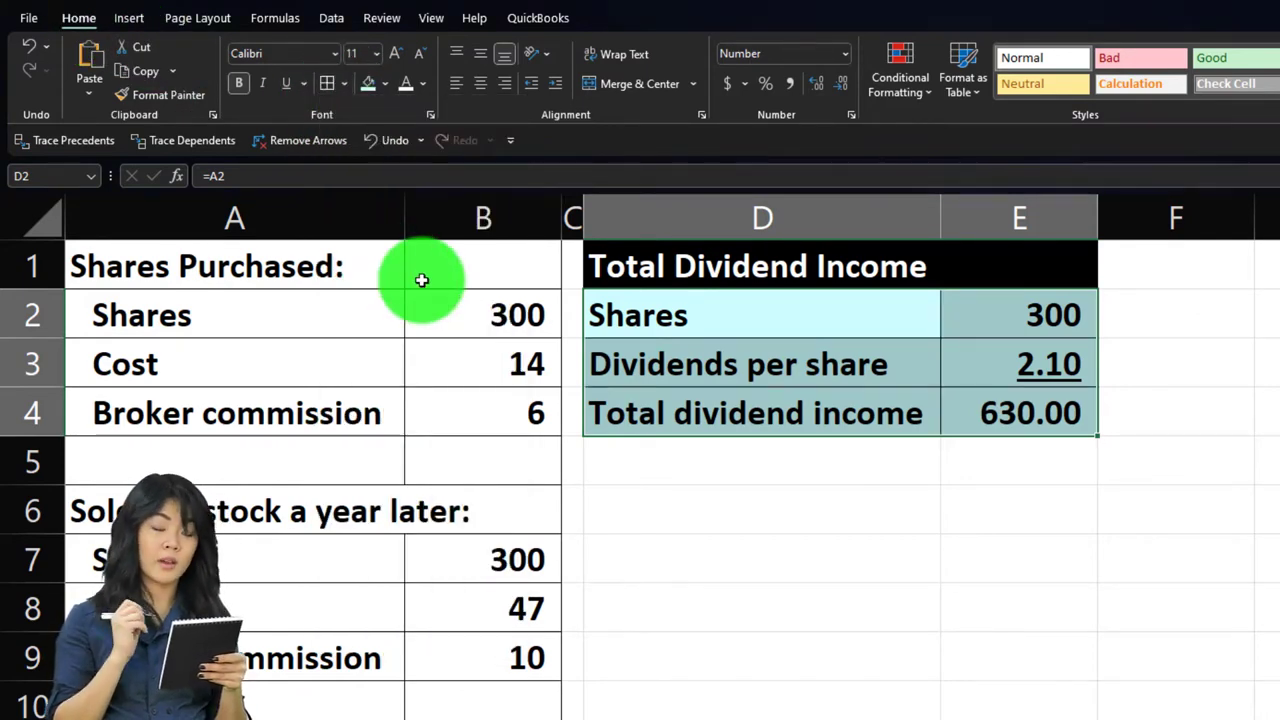
{"action": "left_click", "coordinate": [747, 463]}
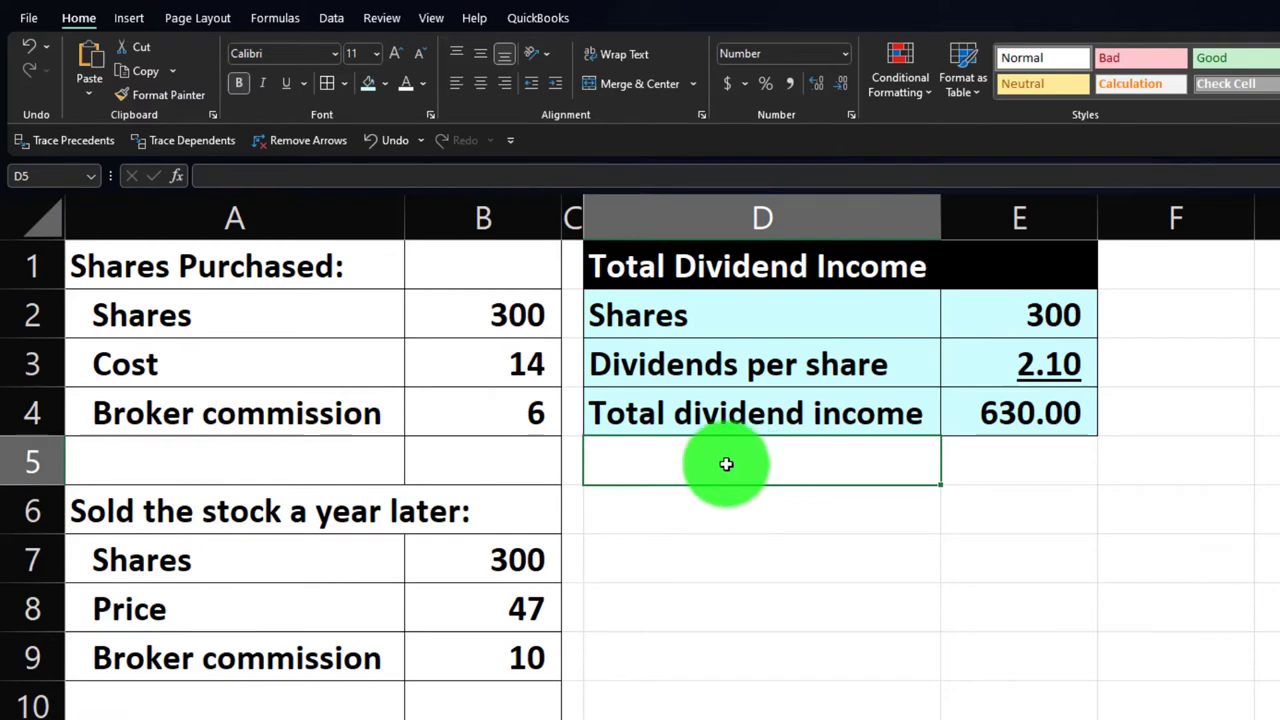
- Copy the narrow spacer formatting of column C to column F with Format Painter
{"action": "left_click", "coordinate": [574, 209]}
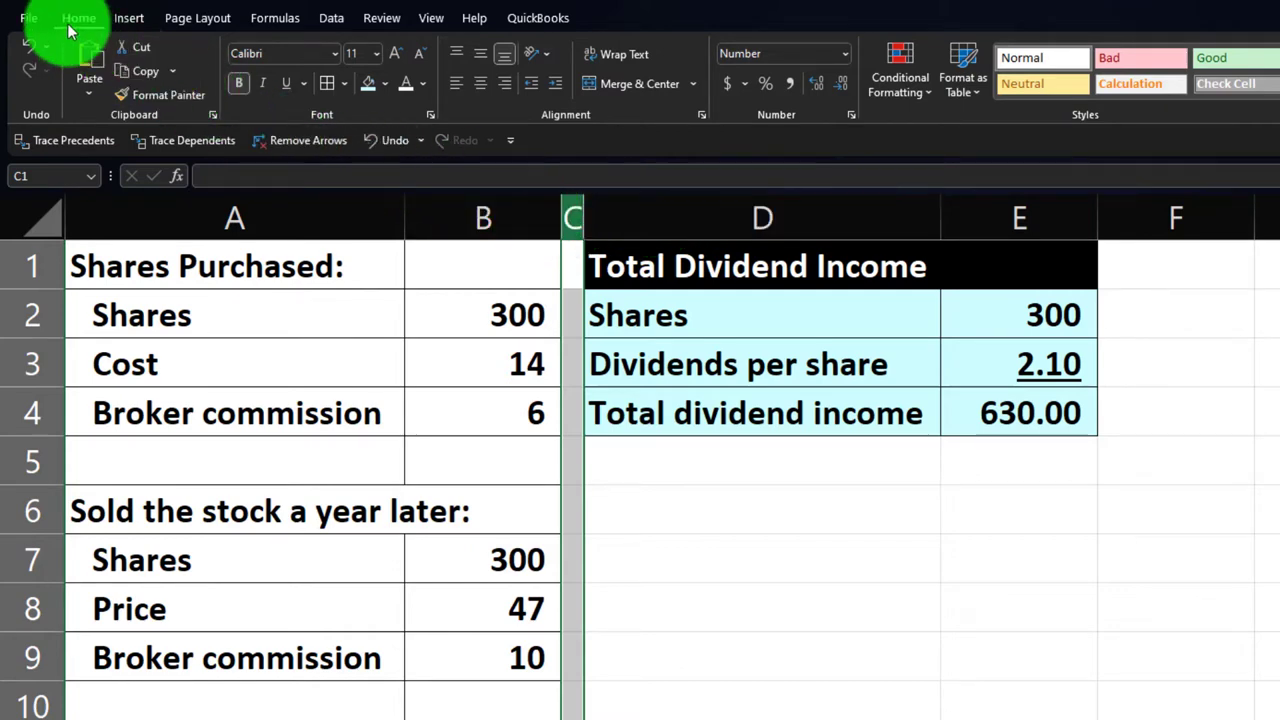
{"action": "left_click", "coordinate": [132, 95]}
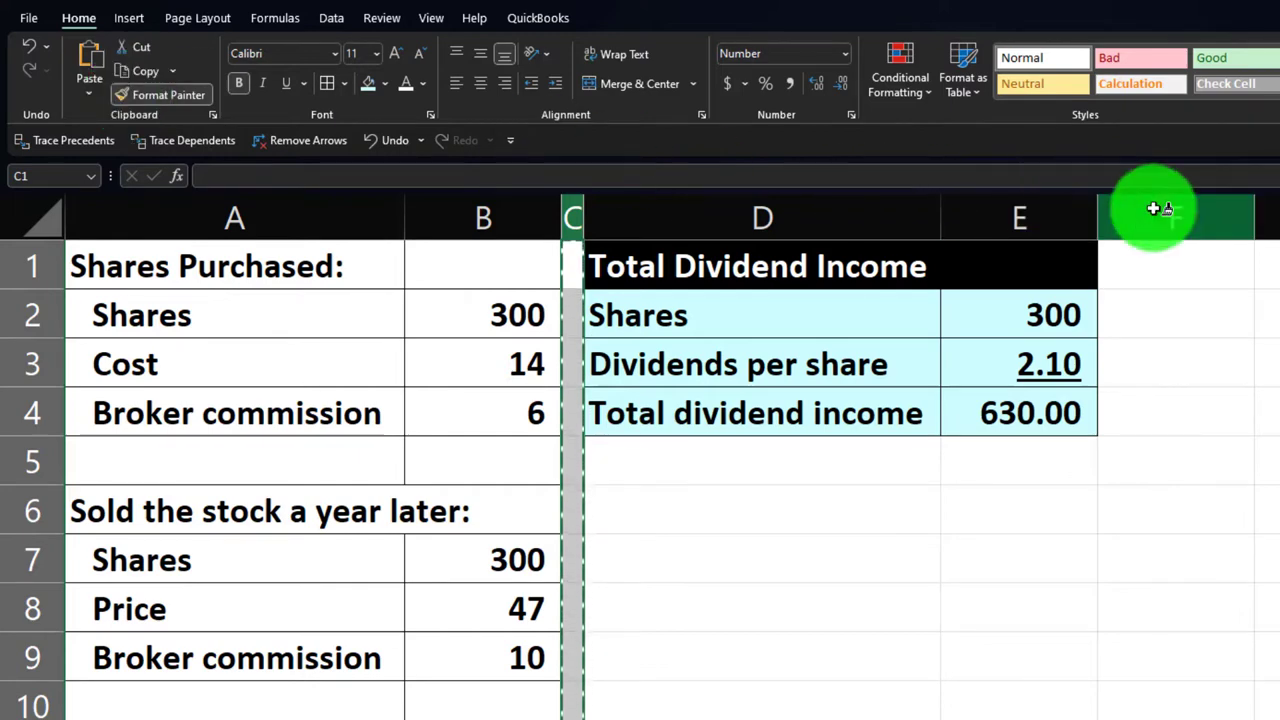
{"action": "left_click", "coordinate": [1188, 220]}
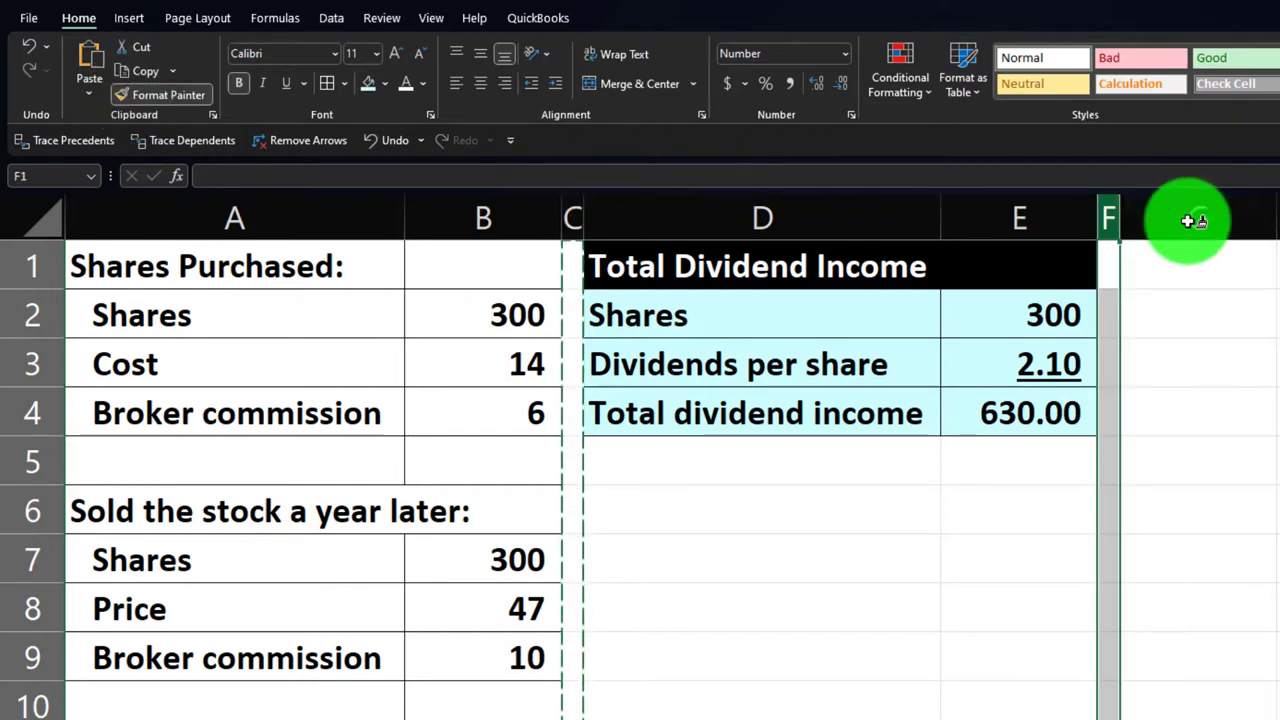
- Enter the heading "Cost to Purchase" in G1 and widen column G to fit it
{"action": "left_click", "coordinate": [1186, 270]}
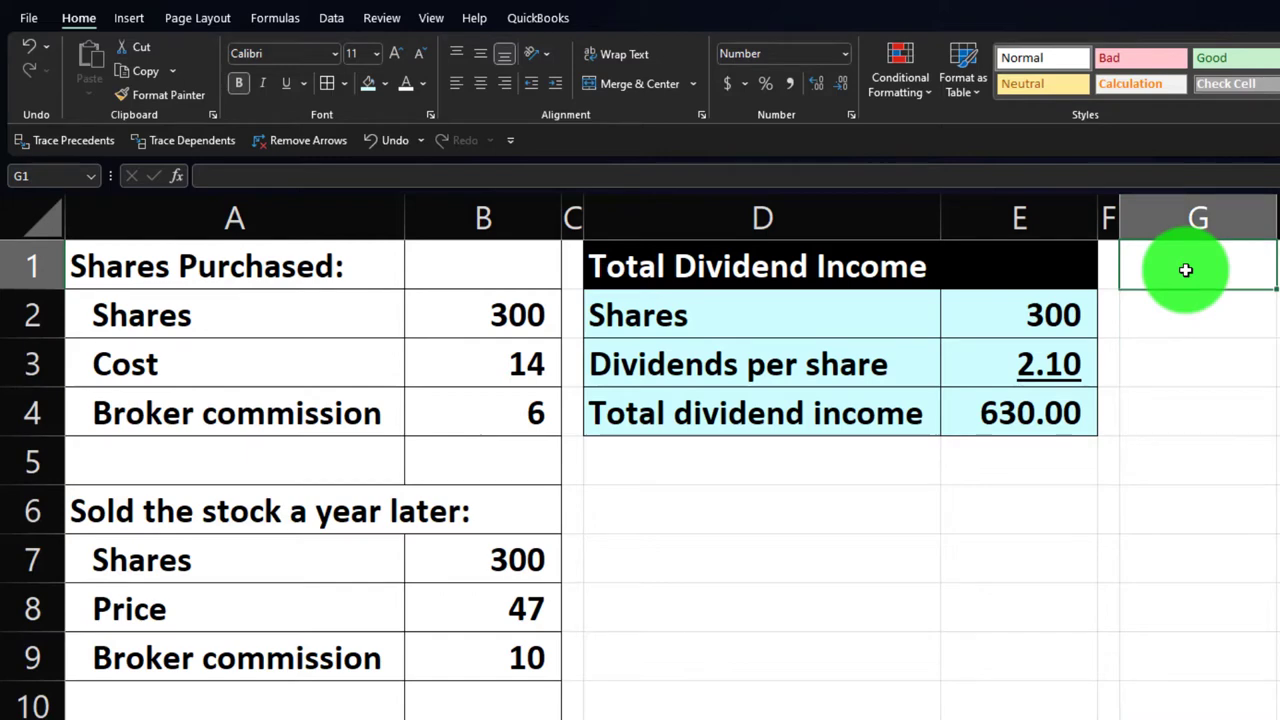
{"action": "type", "text": "Cost to "}
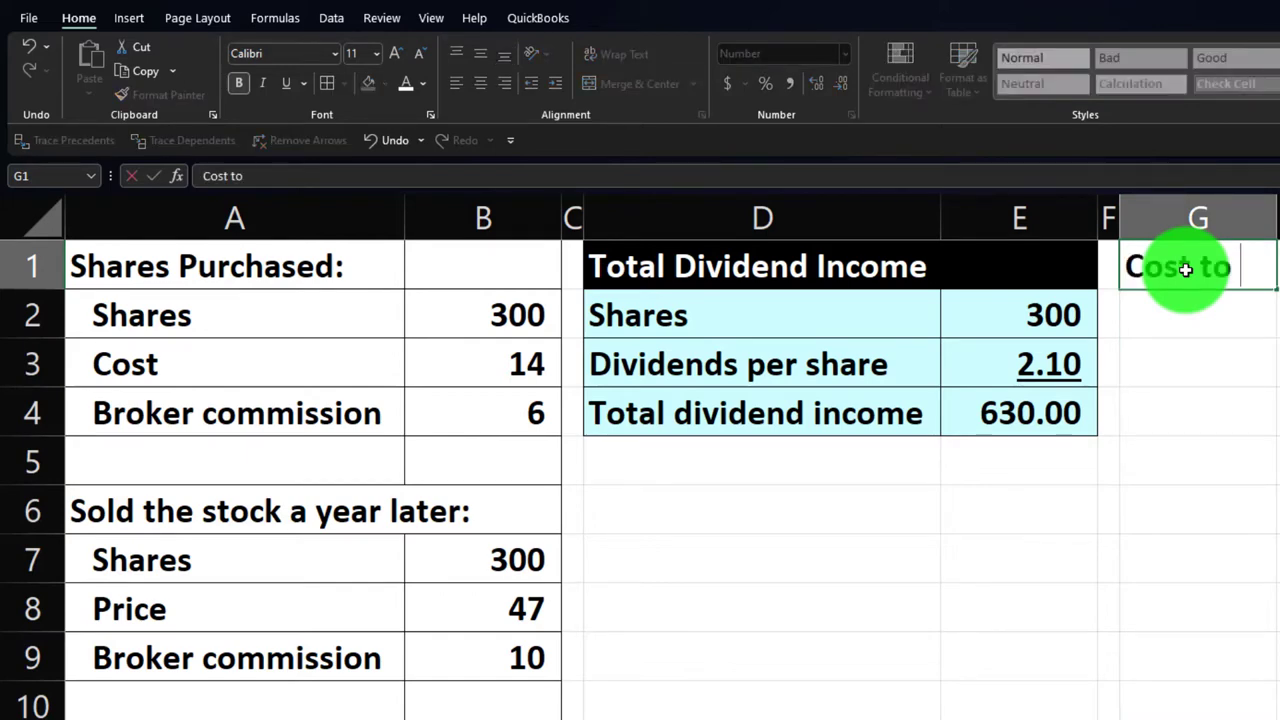
{"action": "type", "text": "Purchase"}
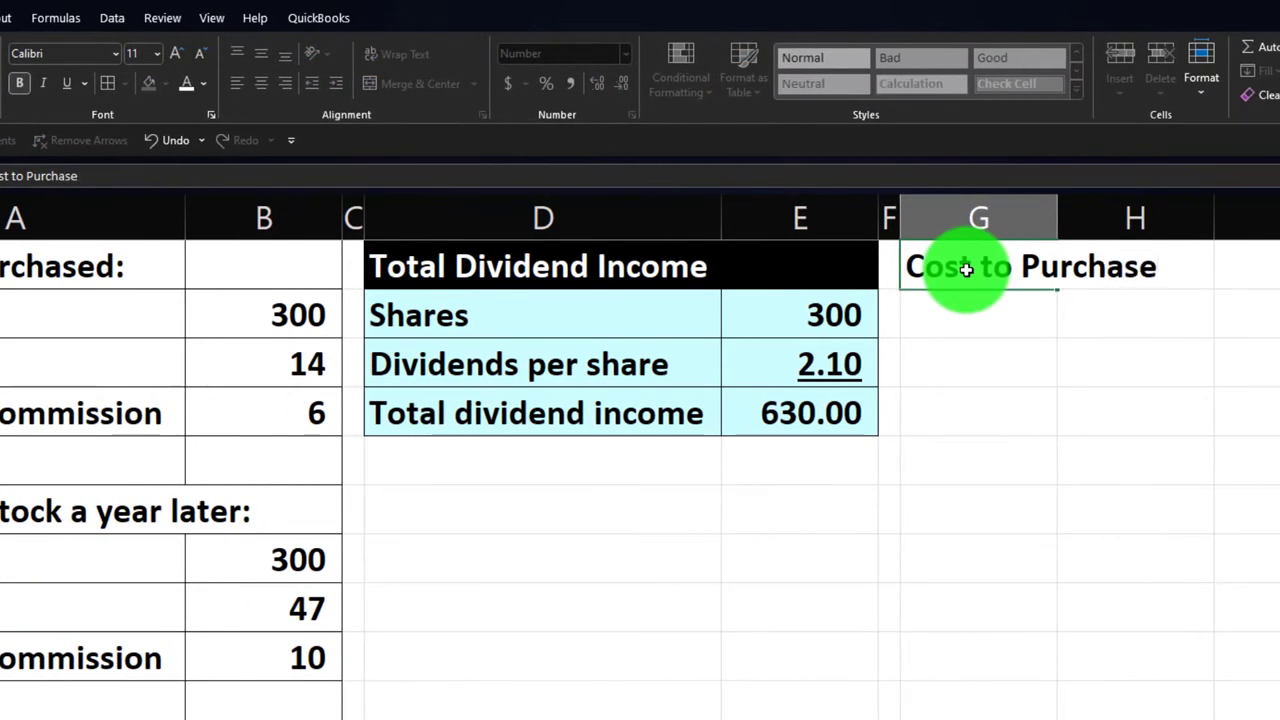
{"action": "key", "text": "Return"}
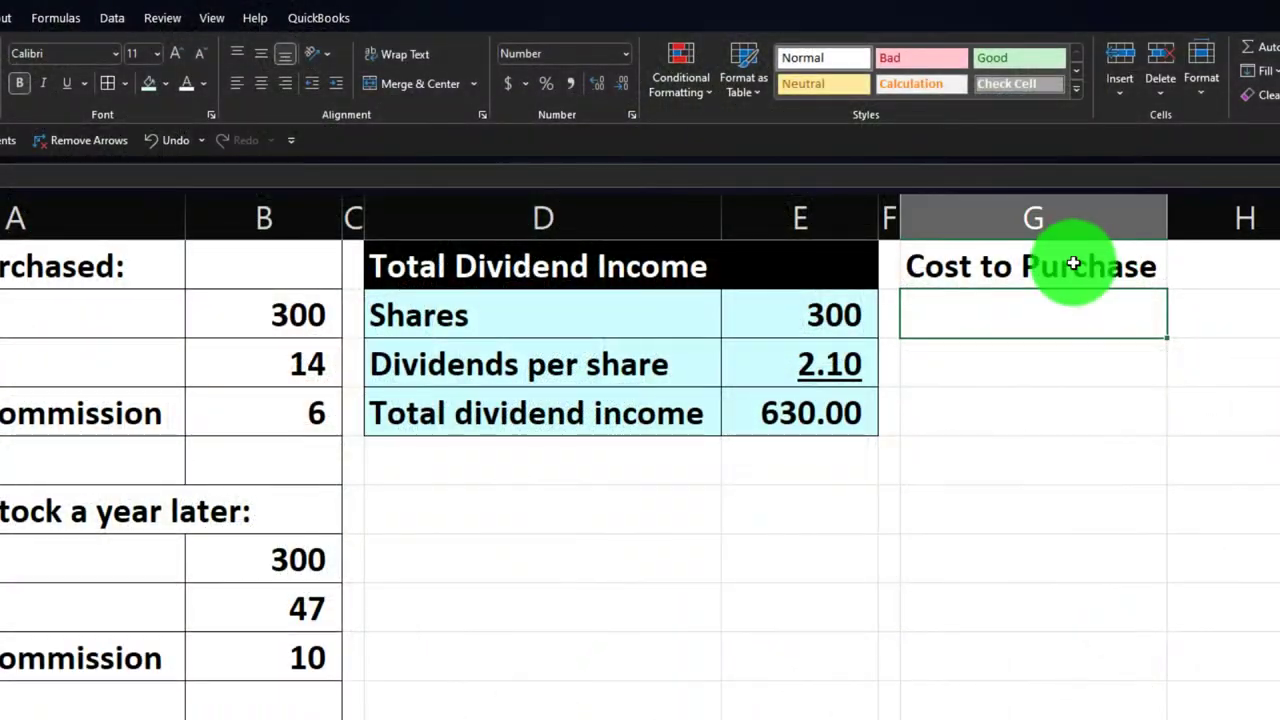
- Format the Cost to Purchase heading cells G1:I1 with a black fill and white font
{"action": "left_click", "coordinate": [1073, 264]}
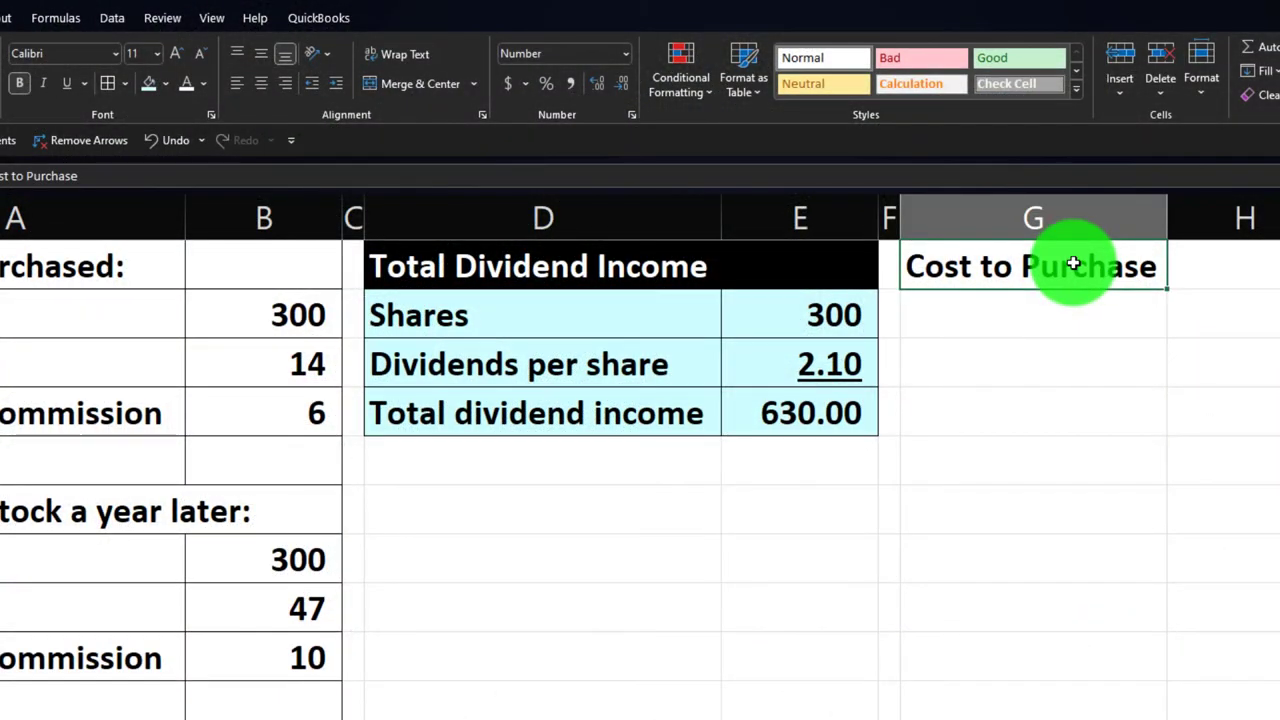
{"action": "left_click_drag", "start_coordinate": [1073, 264], "coordinate": [1223, 266]}
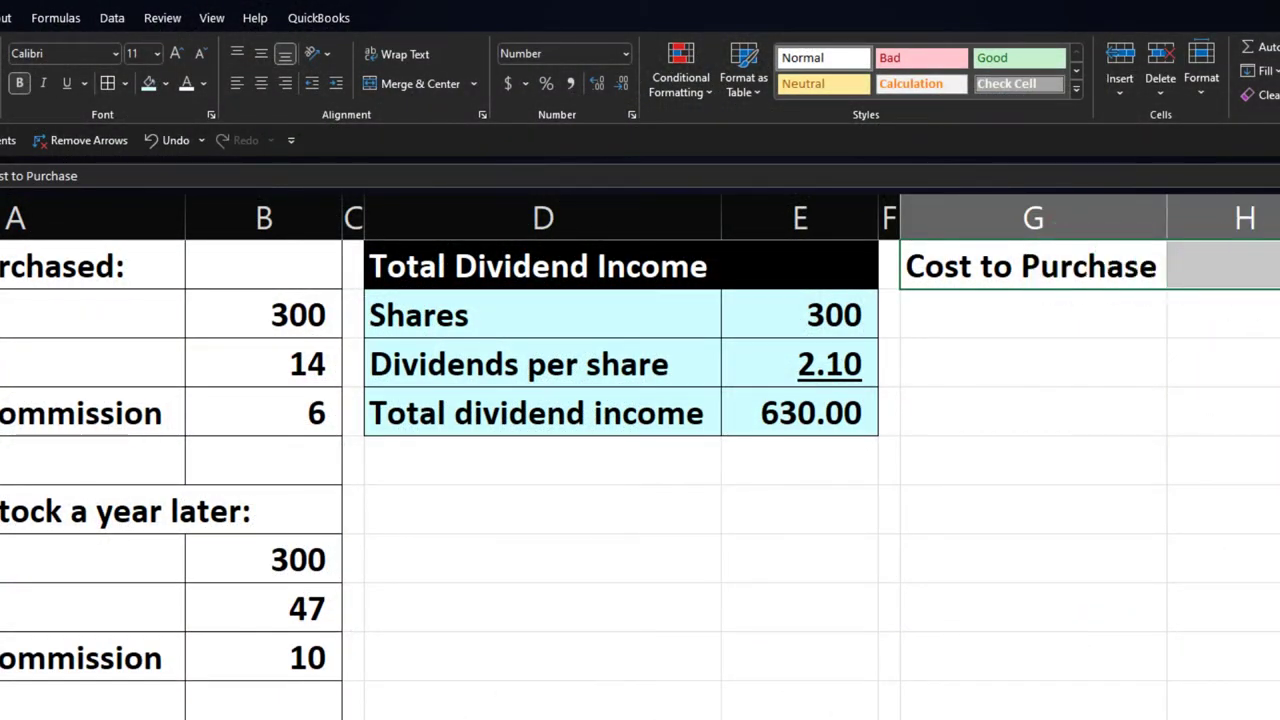
{"action": "left_click_drag", "start_coordinate": [1223, 266], "coordinate": [1089, 186]}
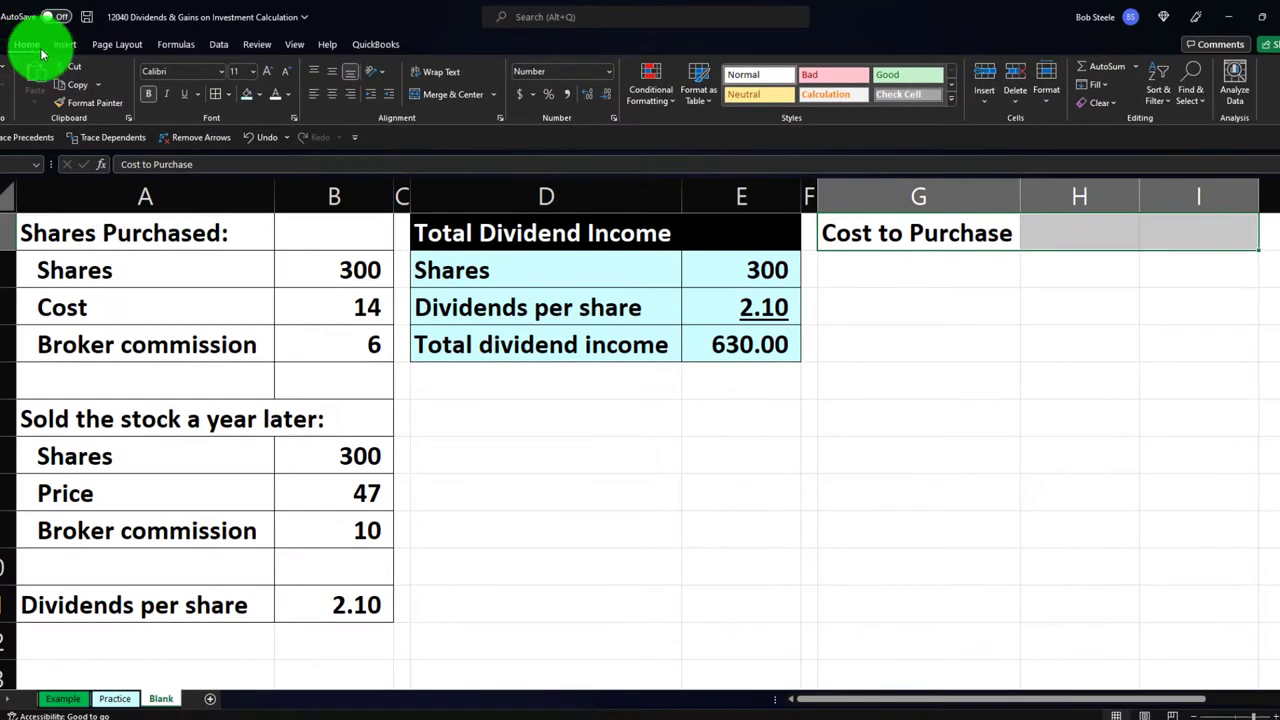
{"action": "left_click", "coordinate": [263, 98]}
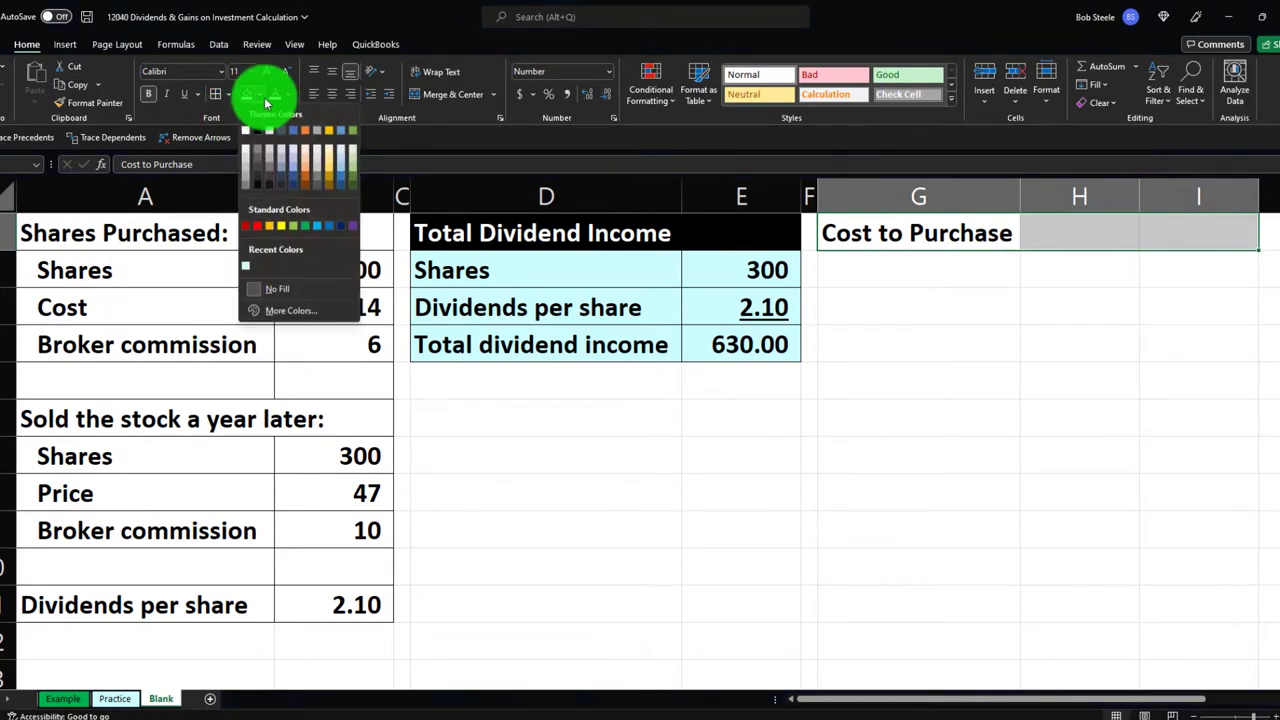
{"action": "left_click", "coordinate": [257, 130]}
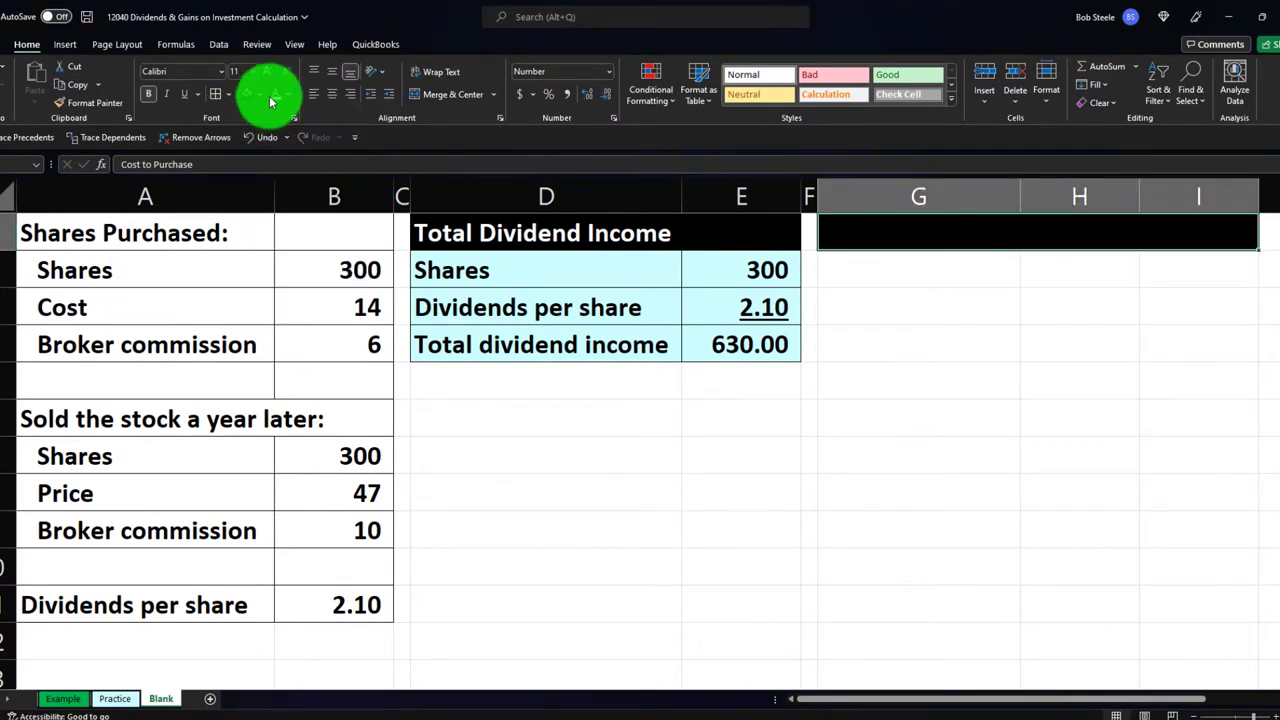
{"action": "left_click", "coordinate": [273, 95]}
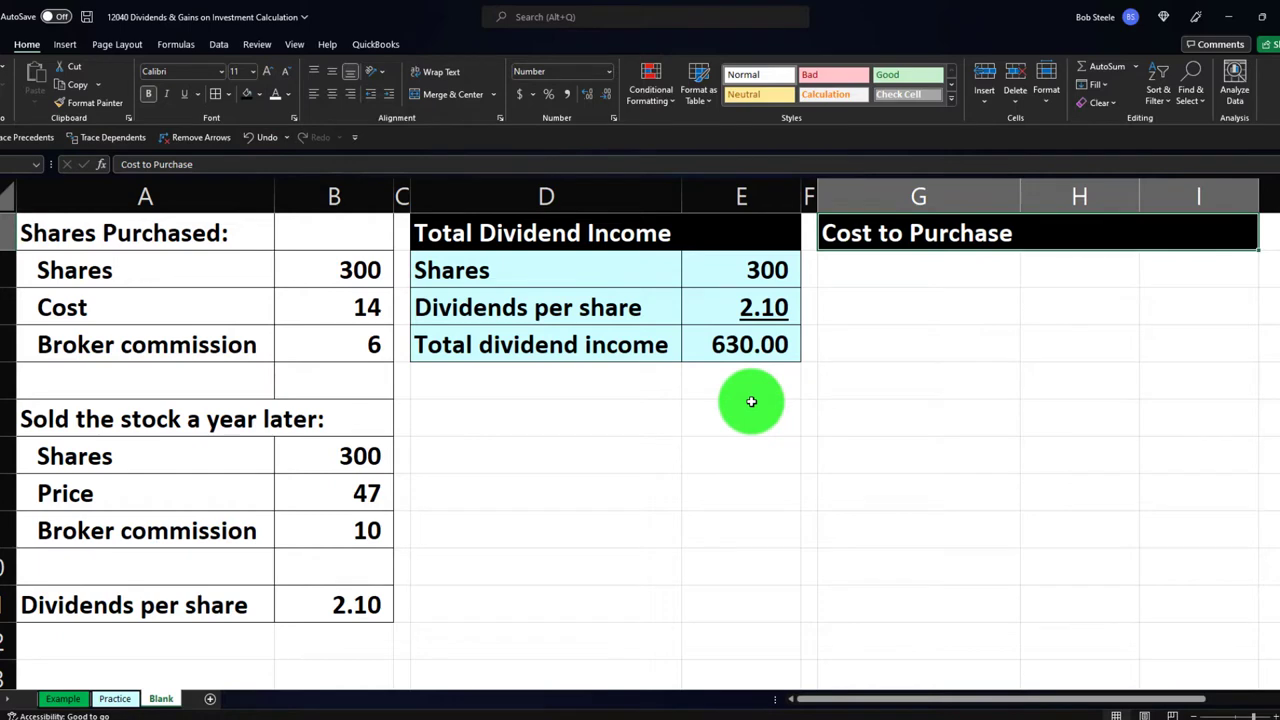
- Enter the subheading "Cost for stock:" in G2
{"action": "key", "text": "Down"}
{"action": "type", "text": "Cost o"}
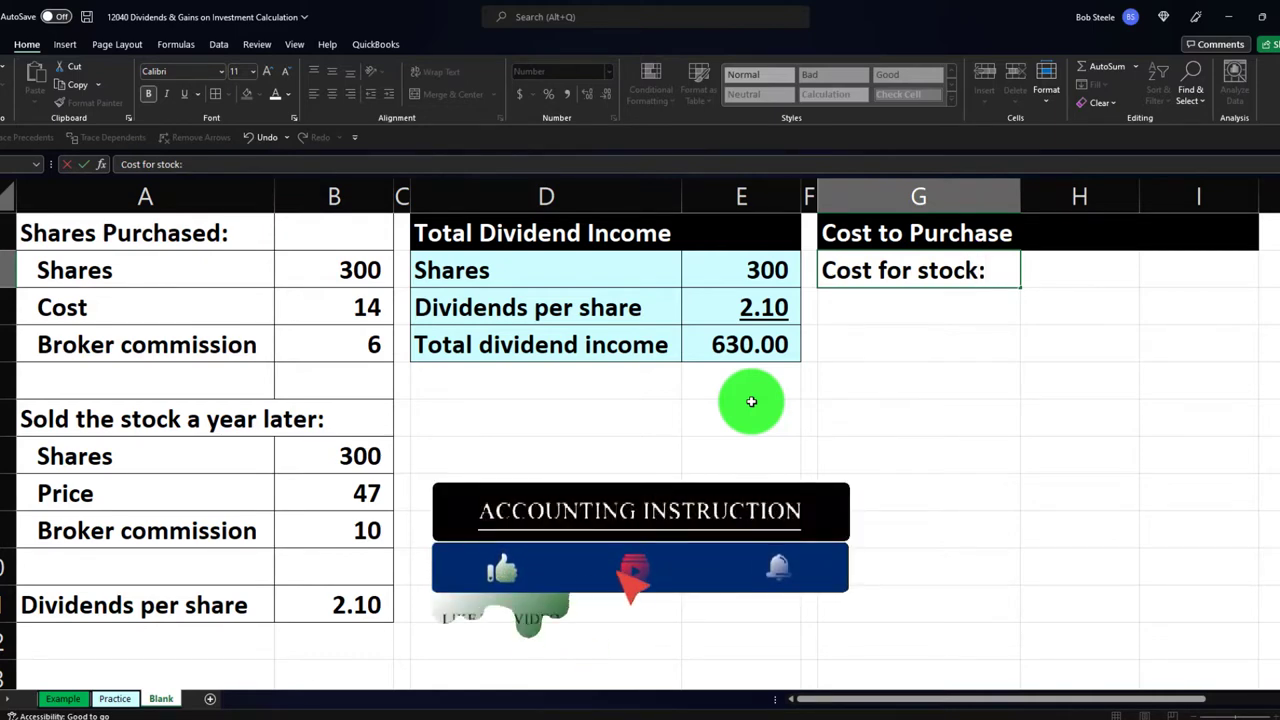
{"action": "key", "text": "Return"}
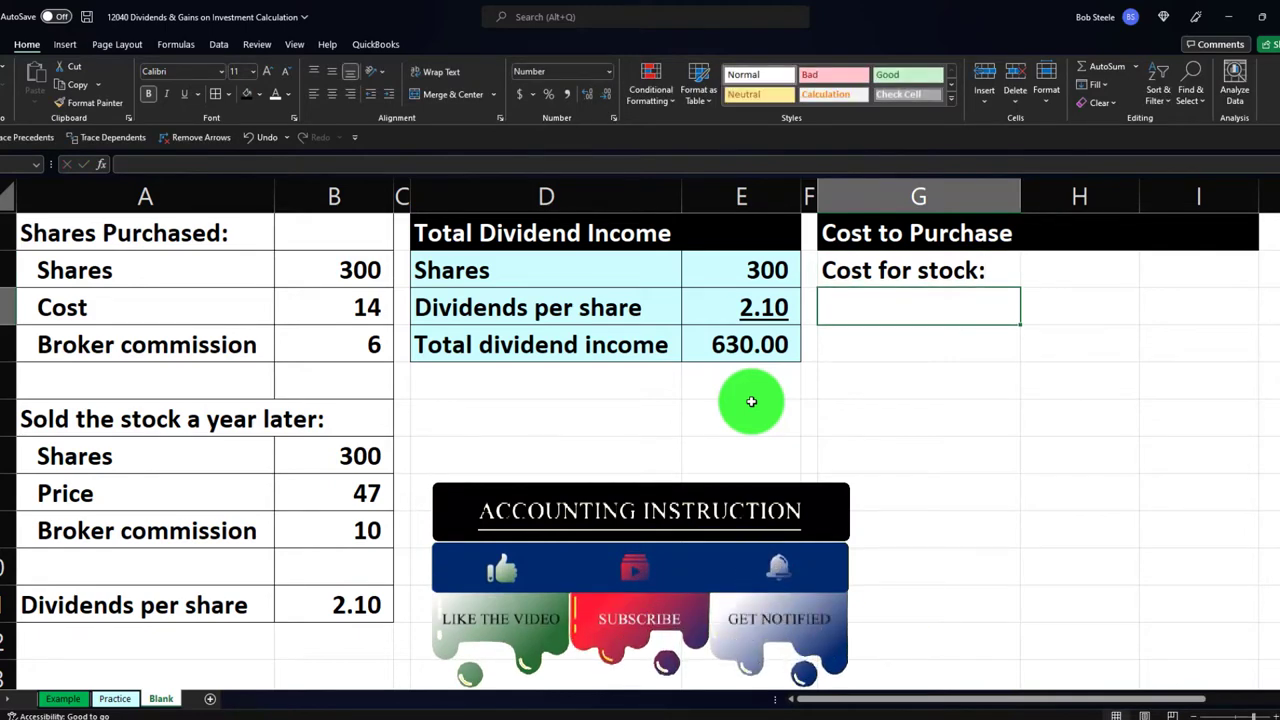
- Link G3 to the Shares label of the purchase data with the formula =A2
{"action": "type", "text": "="}
{"action": "key", "text": "Up"}
{"action": "key", "text": "Left"}
{"action": "key", "text": "Left"}
{"action": "key", "text": "Left"}
{"action": "key", "text": "Left"}
{"action": "key", "text": "Left"}
{"action": "key", "text": "Left"}
{"action": "key", "text": "Up"}
{"action": "key", "text": "Tab"}
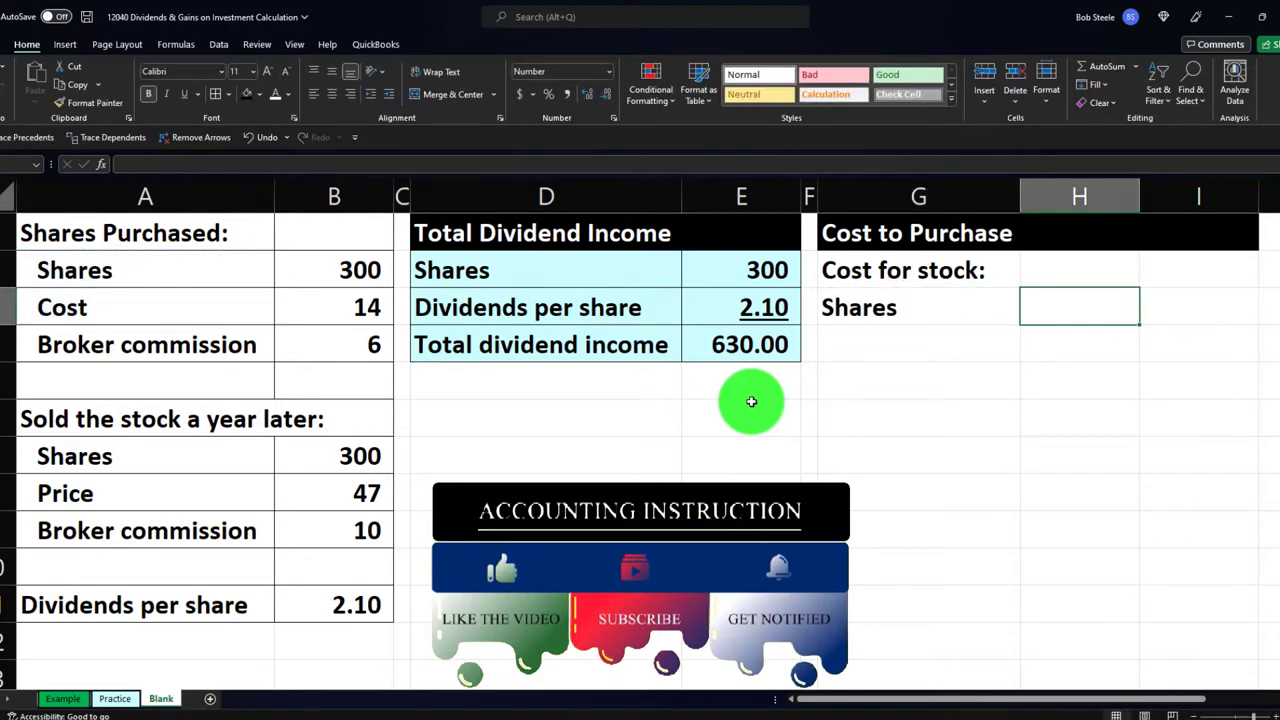
- Link H3 to the number of shares purchased in B2
{"action": "type", "text": "=-"}
{"action": "key", "text": "Up"}
{"action": "key", "text": "Left"}
{"action": "key", "text": "Left"}
{"action": "key", "text": "Left"}
{"action": "key", "text": "Left"}
{"action": "key", "text": "Left"}
{"action": "key", "text": "Left"}
{"action": "key", "text": "Up"}
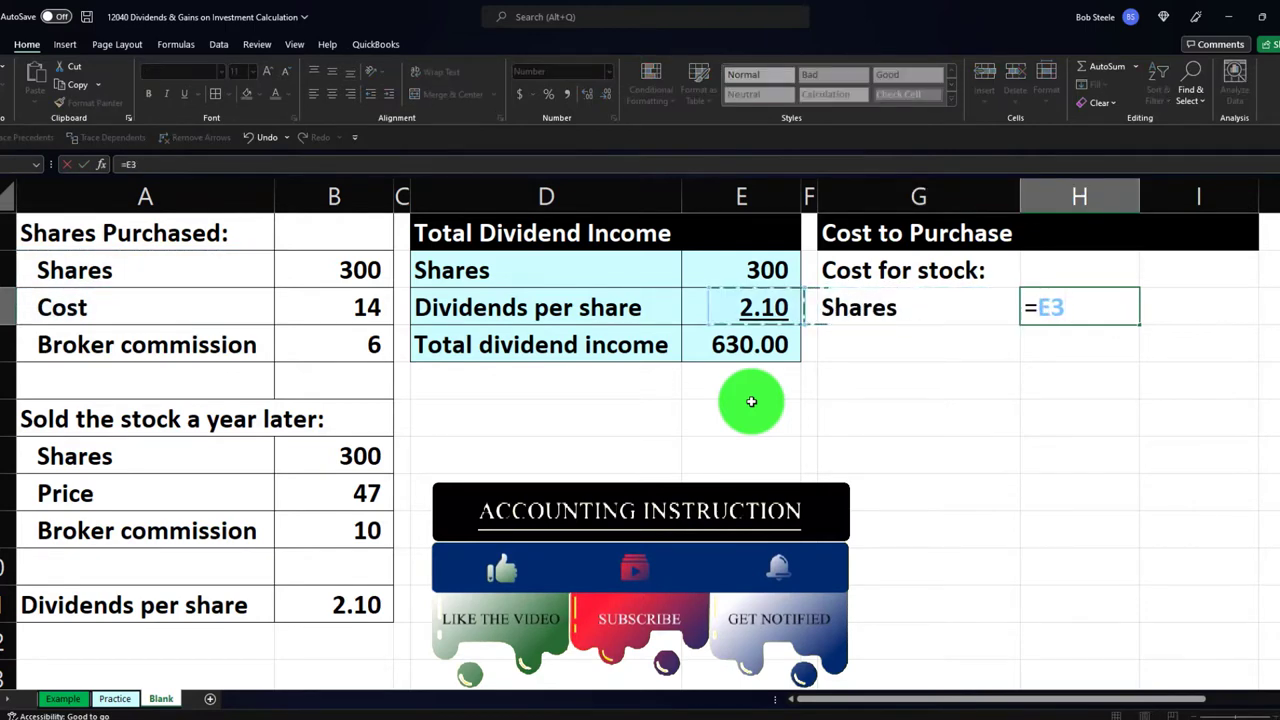
{"action": "key", "text": "Tab"}
{"action": "key", "text": "Return"}
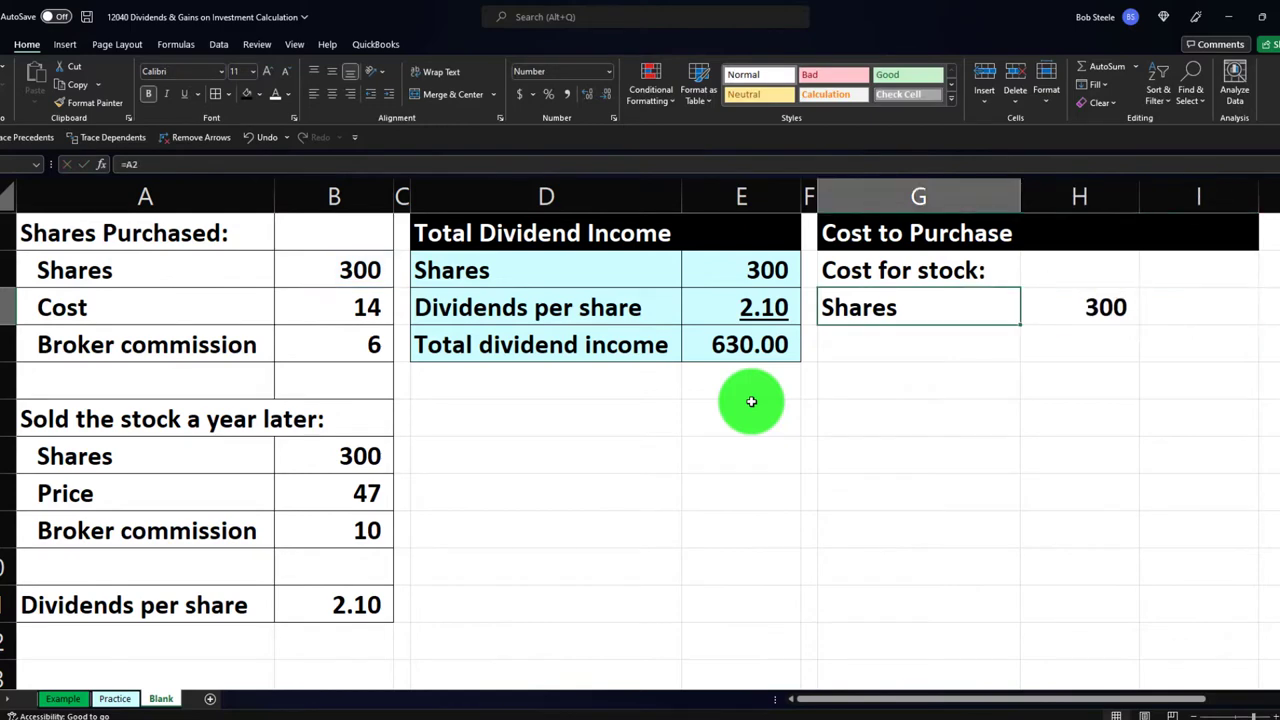
- Link G4 to the Cost label of the purchase data with the formula =A3
{"action": "type", "text": "="}
{"action": "key", "text": "Left"}
{"action": "key", "text": "Left"}
{"action": "key", "text": "Left"}
{"action": "key", "text": "Left"}
{"action": "key", "text": "Left"}
{"action": "key", "text": "Left"}
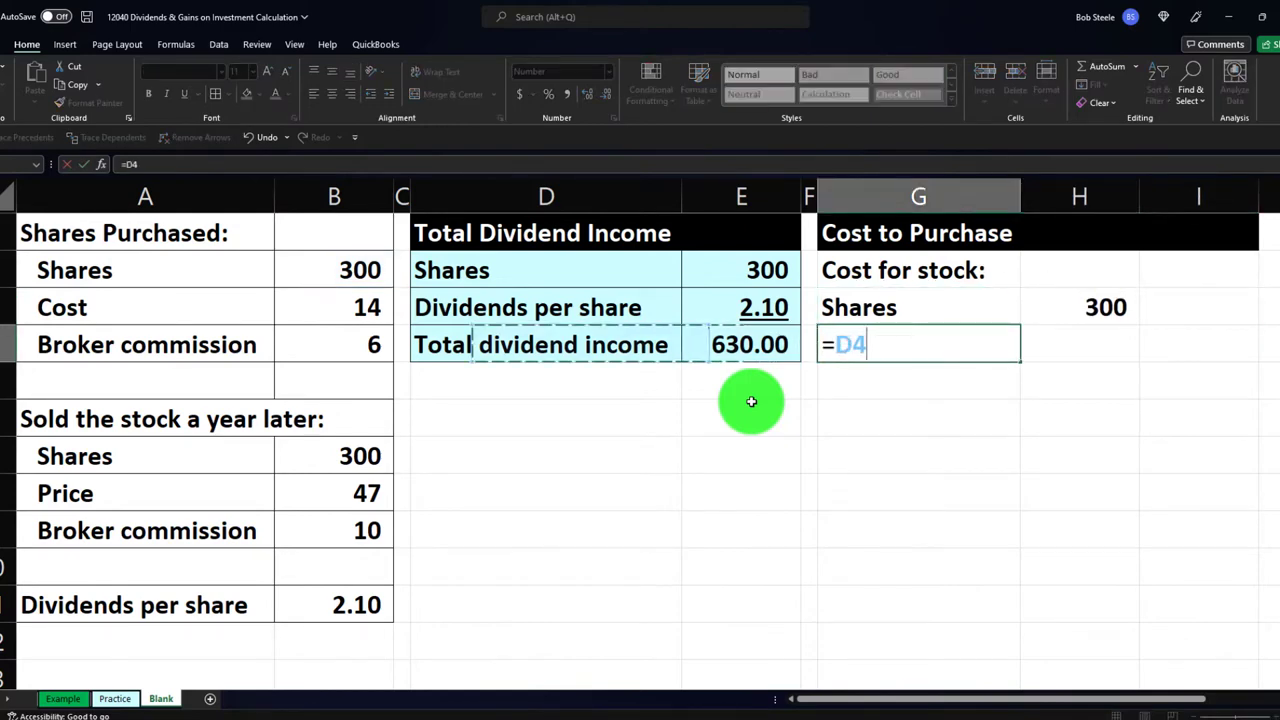
{"action": "key", "text": "Up"}
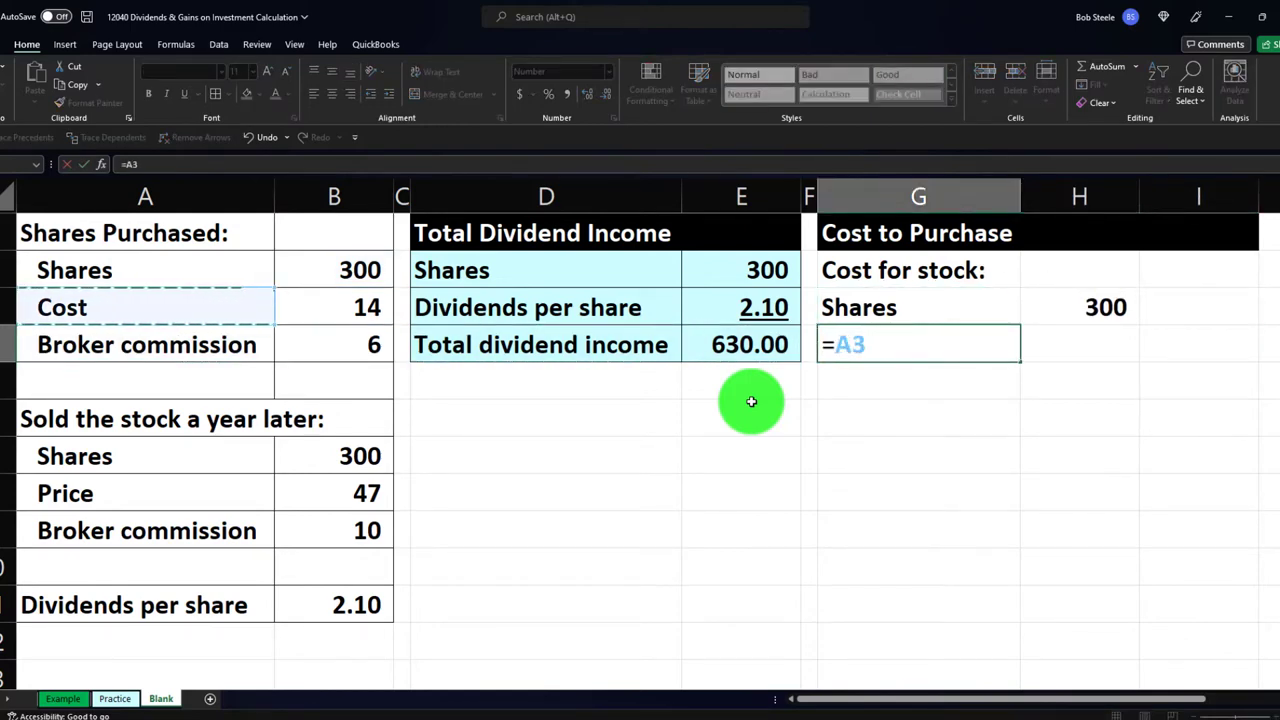
{"action": "key", "text": "Tab"}
- Link H4 to the cost per share in B3 and underline the value
{"action": "type", "text": "="}
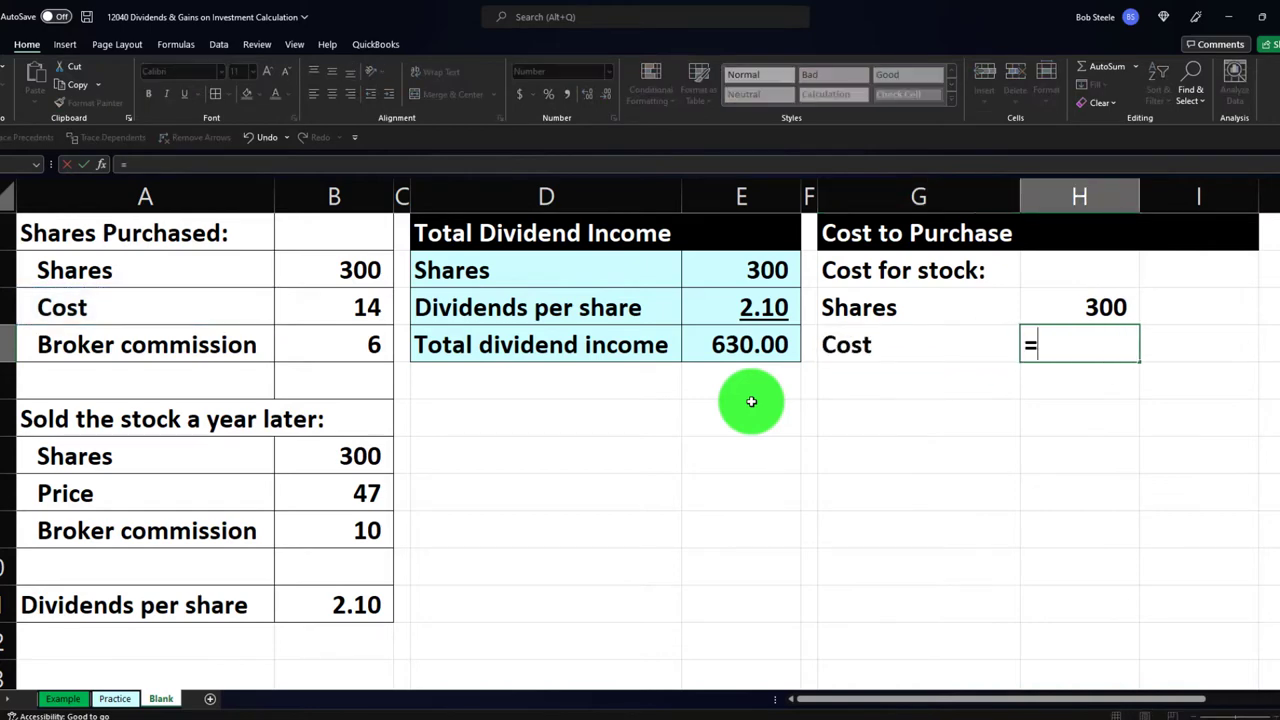
{"action": "key", "text": "Left"}
{"action": "key", "text": "Left"}
{"action": "key", "text": "Left"}
{"action": "key", "text": "Left"}
{"action": "key", "text": "Left"}
{"action": "key", "text": "Left"}
{"action": "key", "text": "Up"}
{"action": "key", "text": "Return"}
{"action": "key", "text": "Up"}
{"action": "key", "text": "Right"}
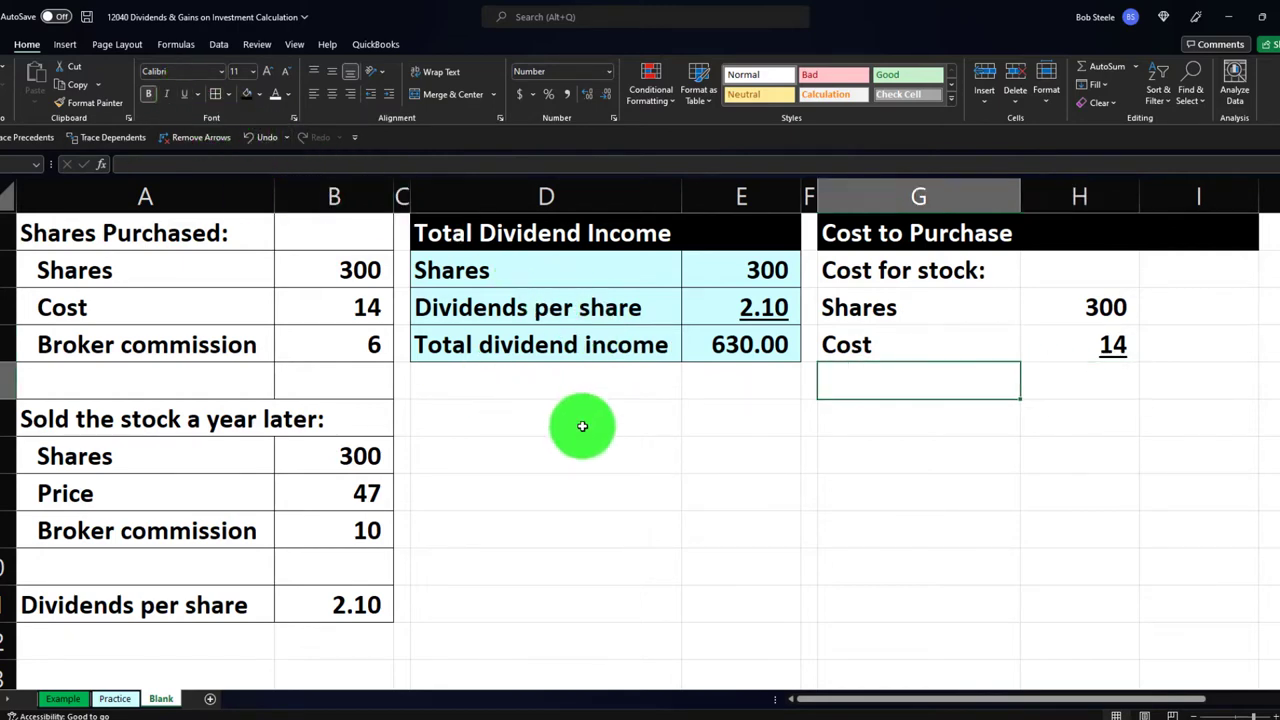
- Copy the "Cost for stock:" label from G2 to G5 and remove its colon
{"action": "left_click", "coordinate": [913, 277]}
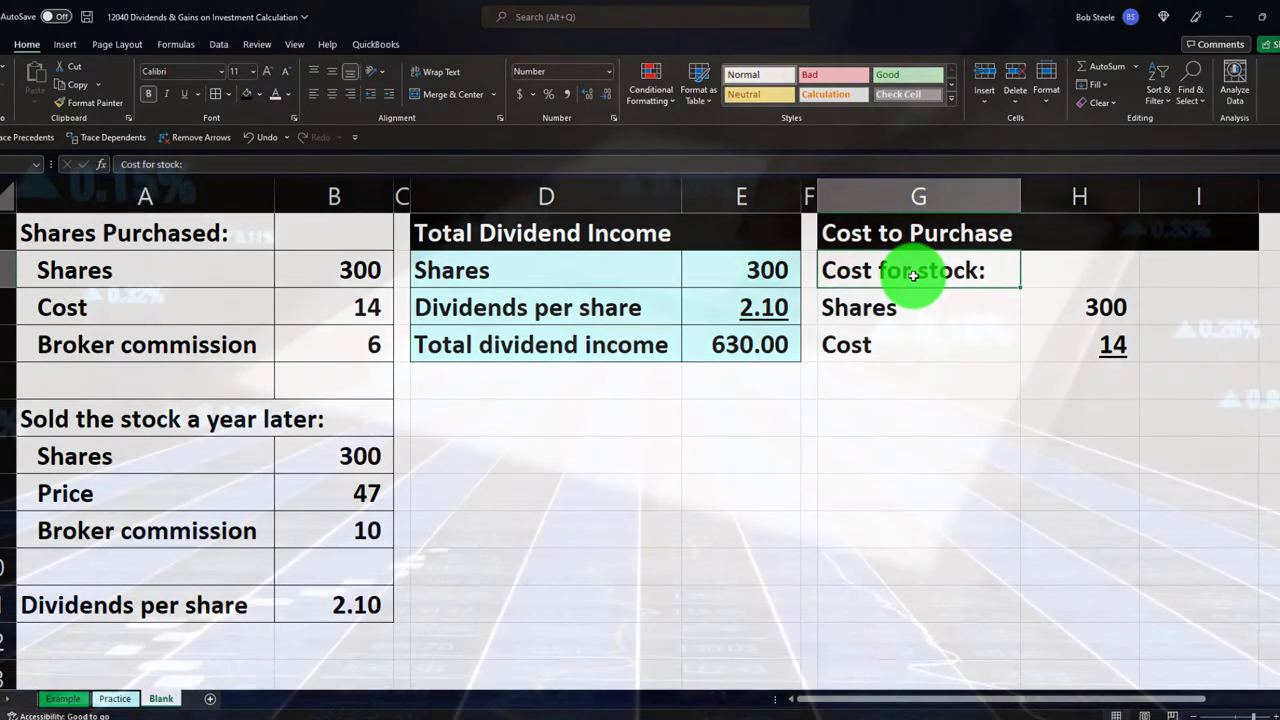
{"action": "key", "text": "ctrl+c"}
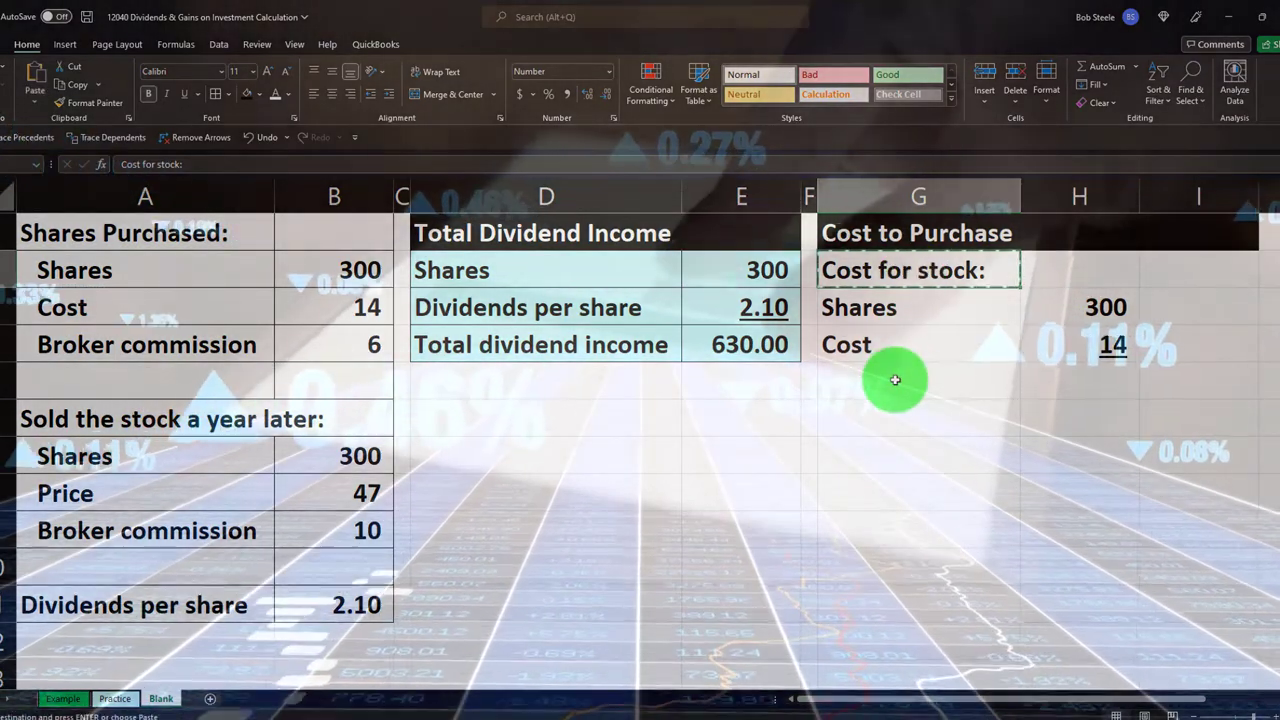
{"action": "left_click", "coordinate": [894, 377]}
{"action": "key", "text": "ctrl+v"}
{"action": "double_click", "coordinate": [995, 386]}
{"action": "key", "text": "BackSpace"}
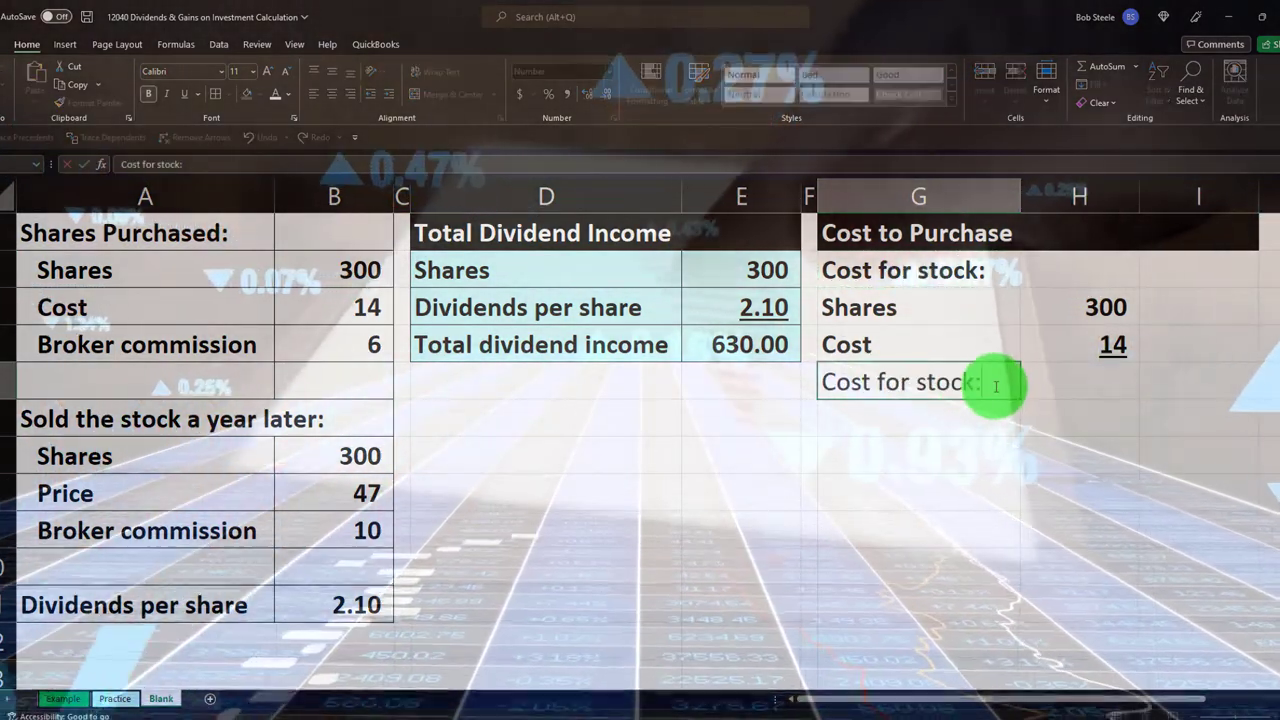
{"action": "key", "text": "Return"}
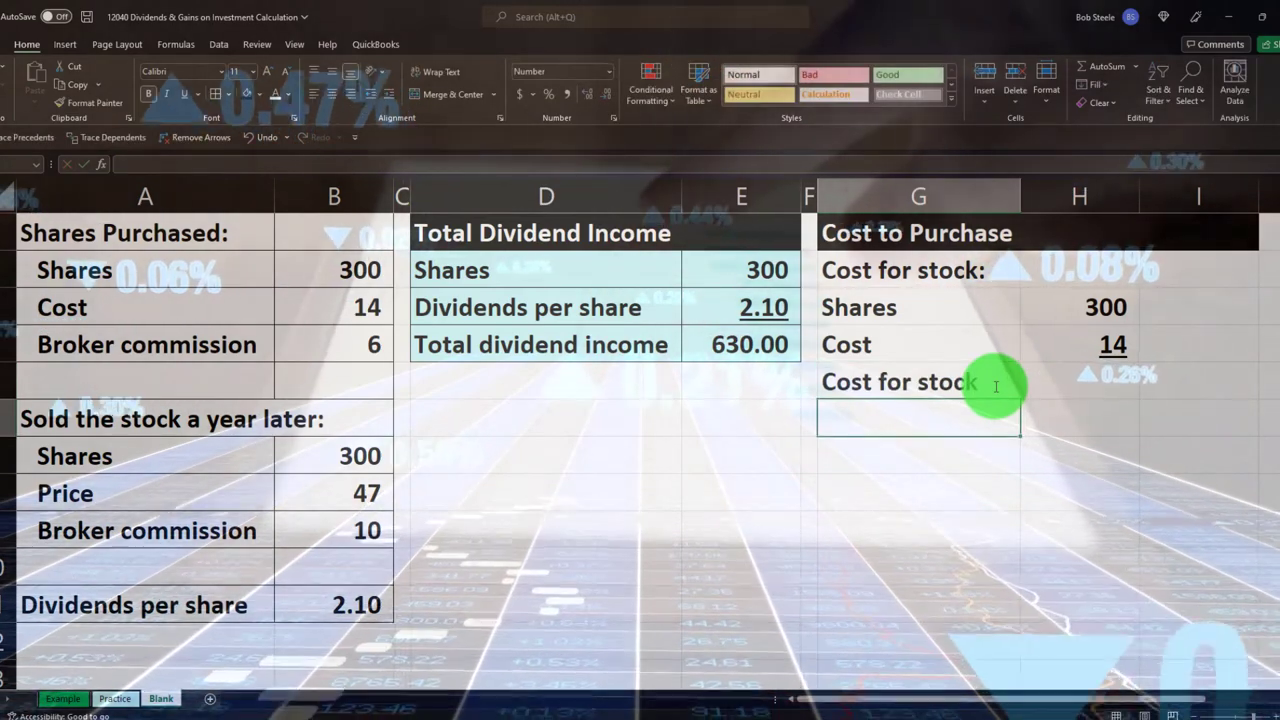
- Calculate the cost for stock in I5 by multiplying shares by cost with =H3*H4
{"action": "key", "text": "Up"}
{"action": "key", "text": "Right"}
{"action": "key", "text": "Right"}
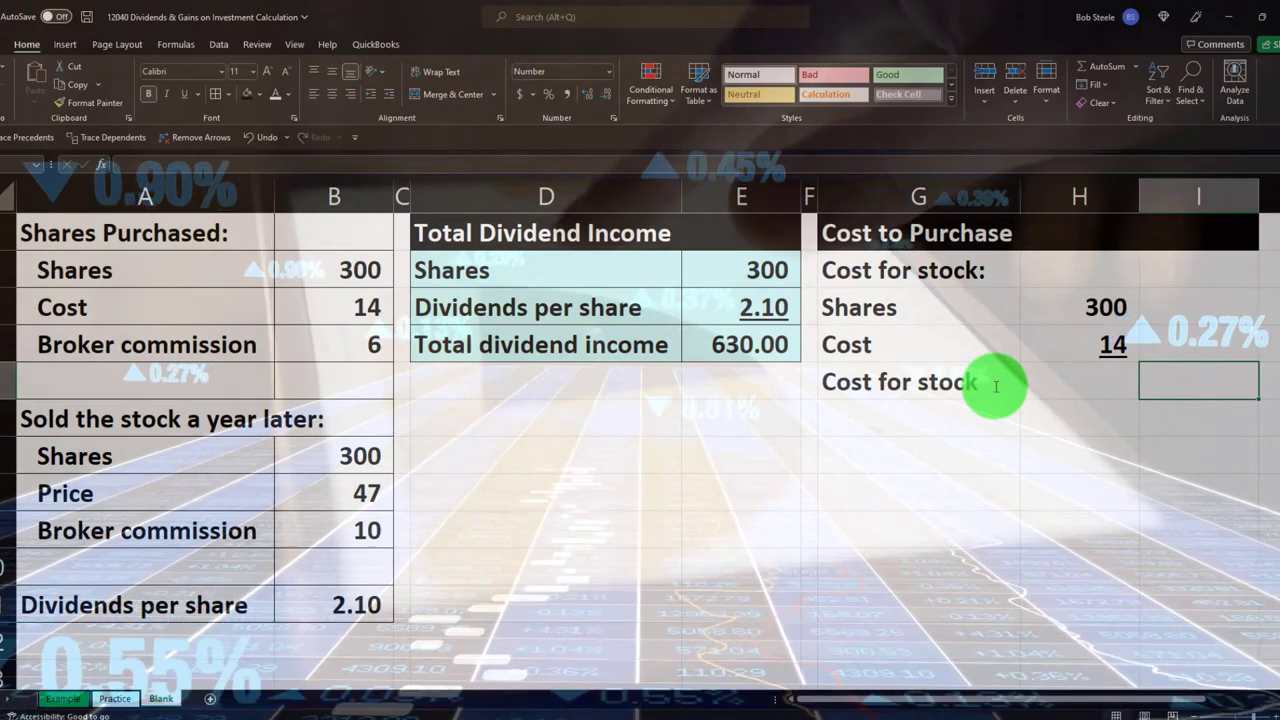
{"action": "type", "text": "="}
{"action": "key", "text": "Left"}
{"action": "key", "text": "Up"}
{"action": "key", "text": "Up"}
{"action": "key", "text": "Up"}
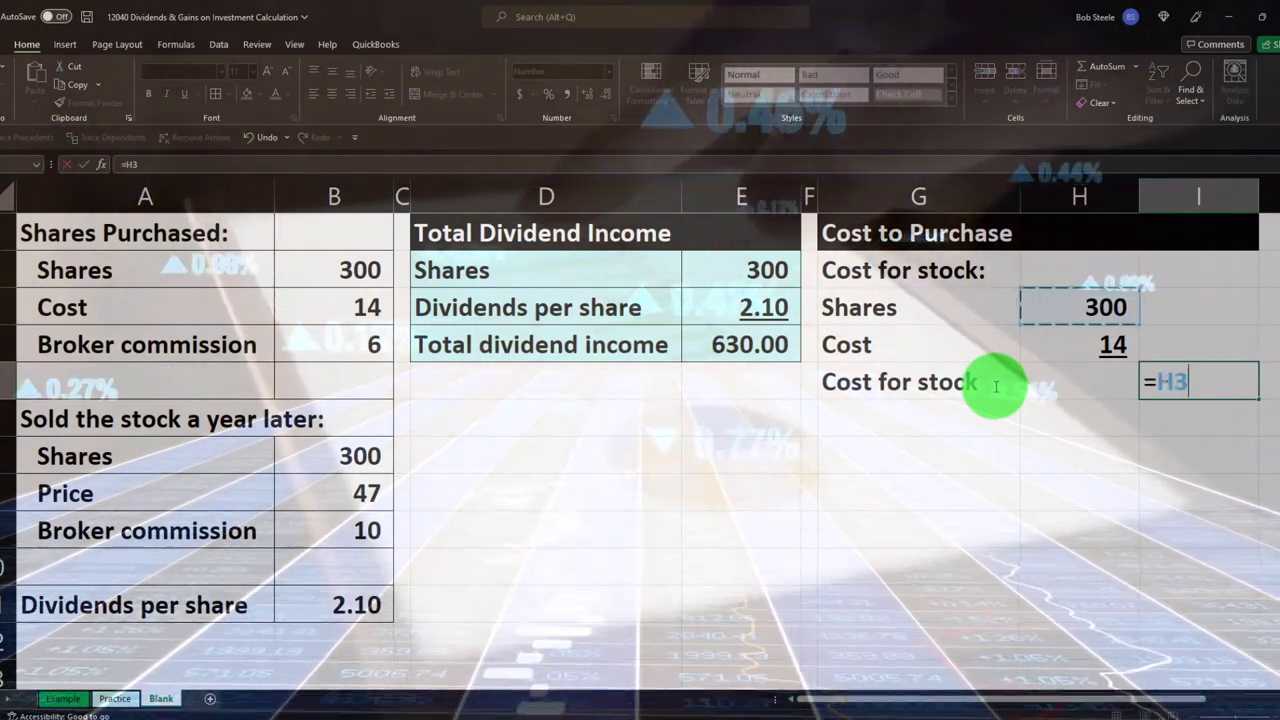
{"action": "type", "text": "*"}
{"action": "key", "text": "Left"}
{"action": "key", "text": "Up"}
{"action": "key", "text": "Up"}
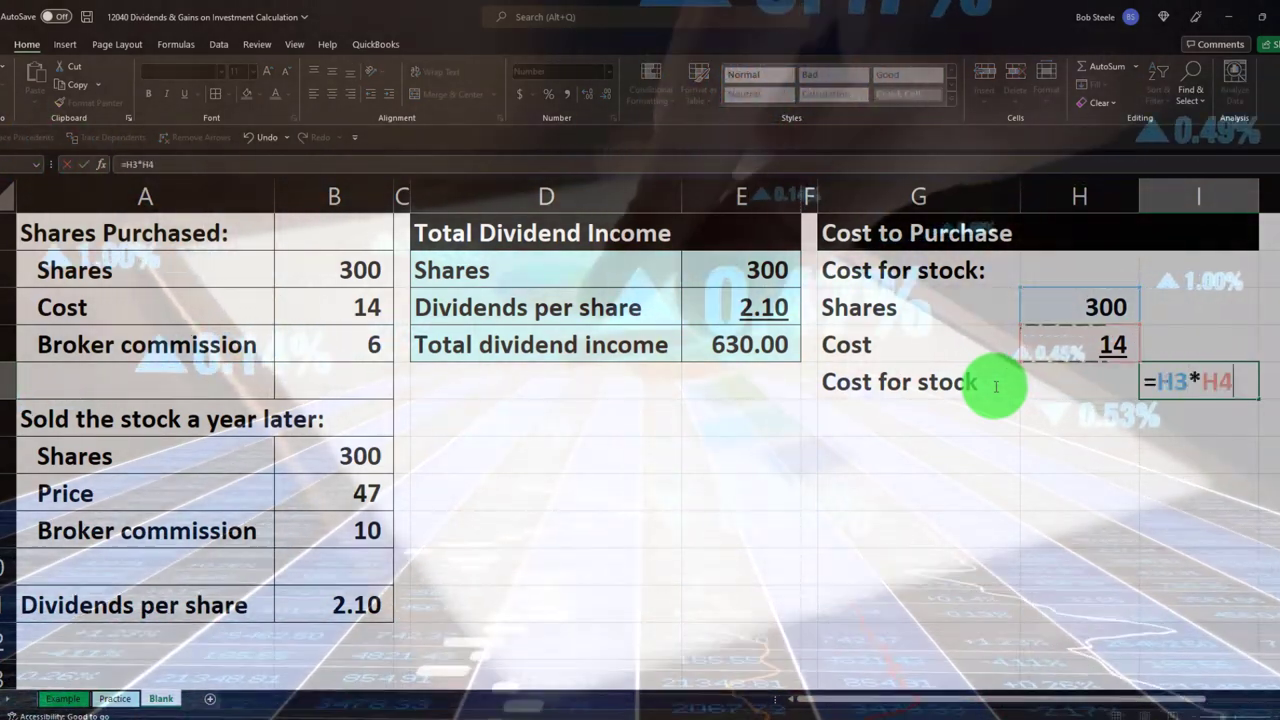
{"action": "key", "text": "Return"}
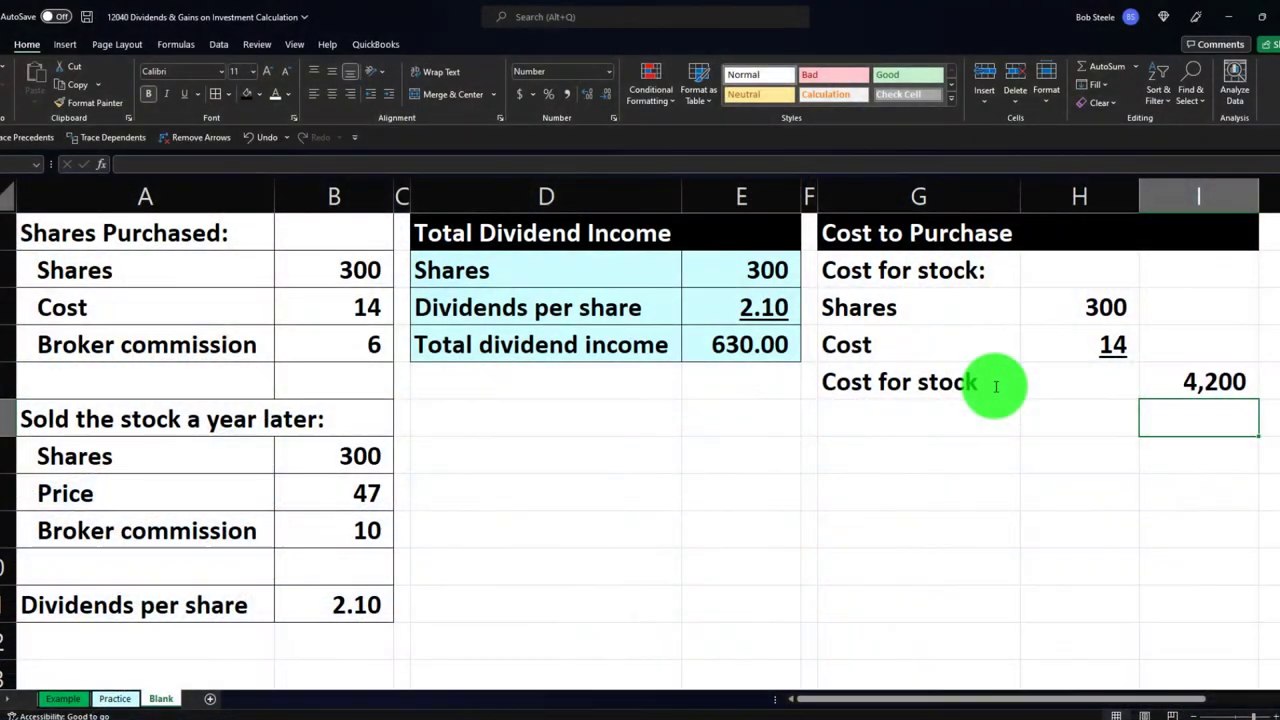
- Indent the labels in G3:G5 by one level and indent "Cost for stock" in G5 once more
{"action": "key", "text": "Left"}
{"action": "key", "text": "Left"}
{"action": "key", "text": "Up"}
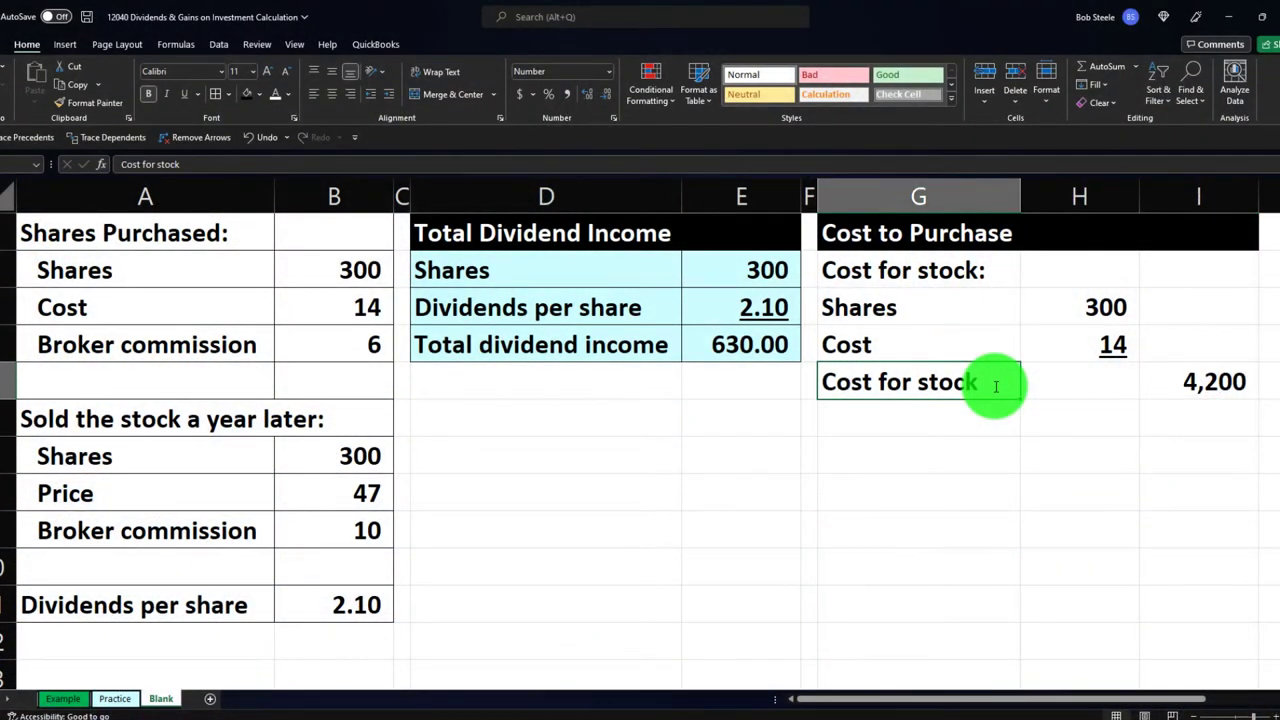
{"action": "key", "text": "shift+Up"}
{"action": "key", "text": "shift+Up"}
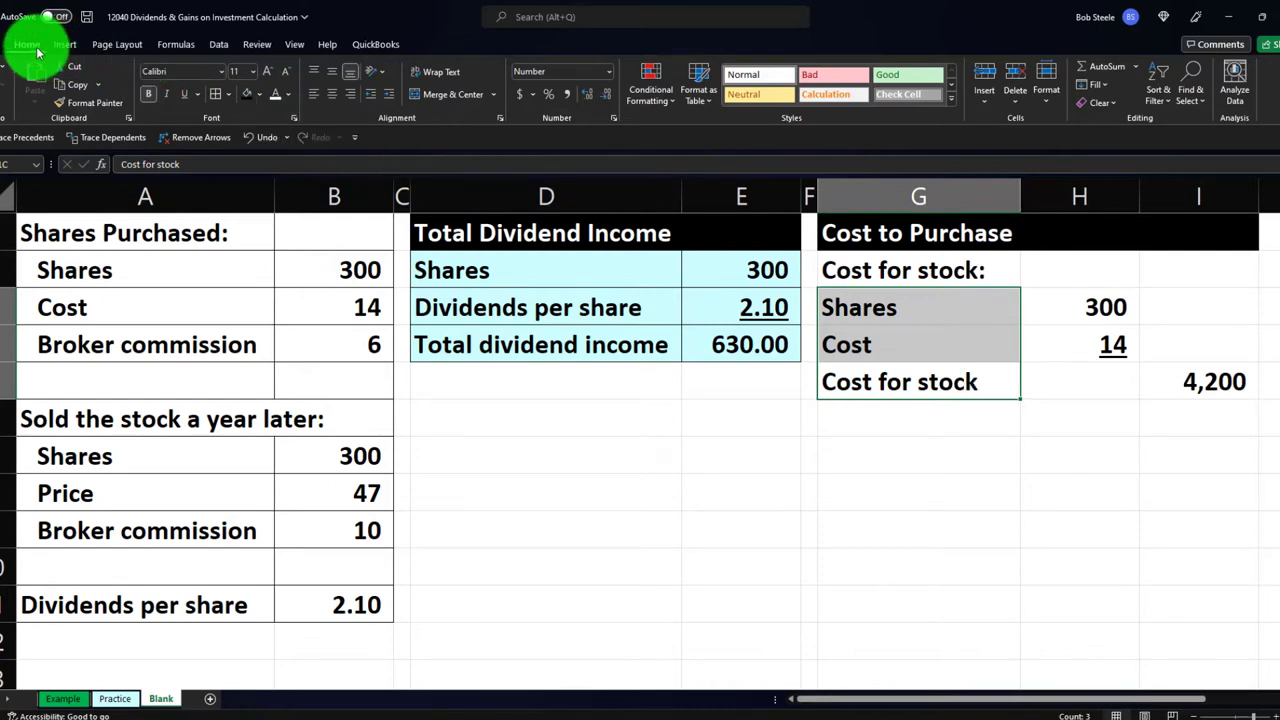
{"action": "left_click", "coordinate": [389, 94]}
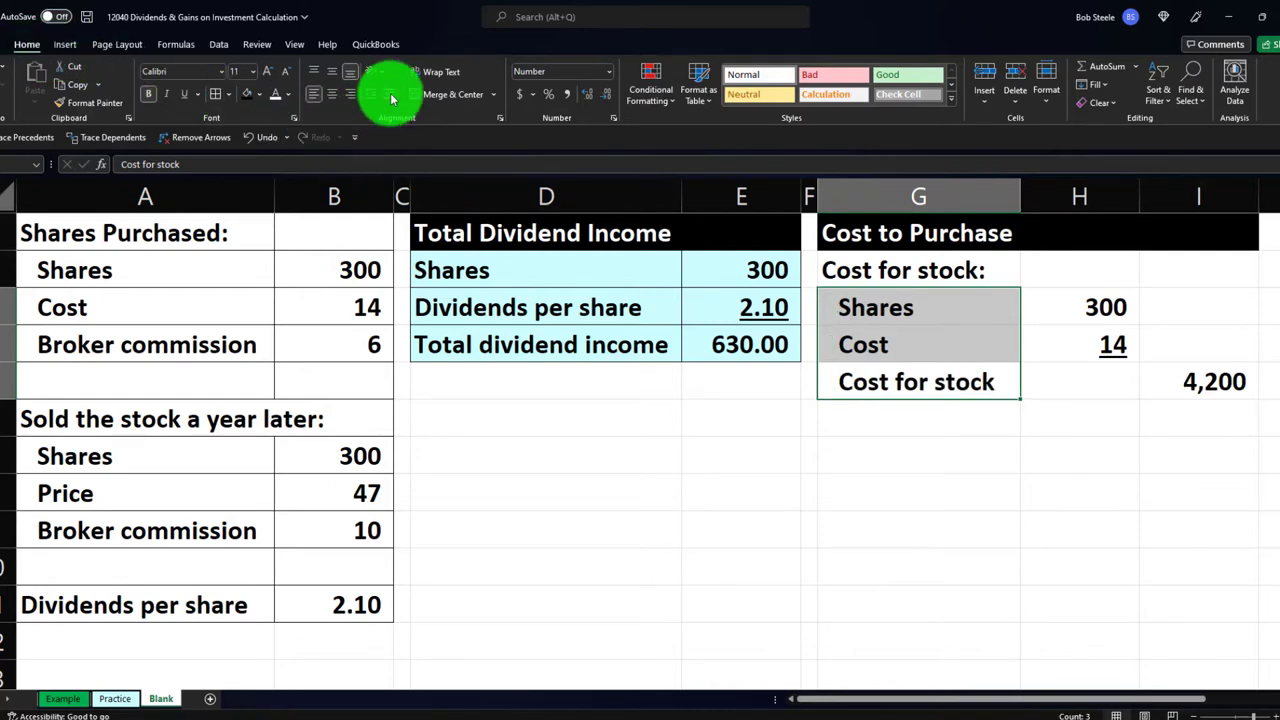
{"action": "left_click", "coordinate": [880, 388]}
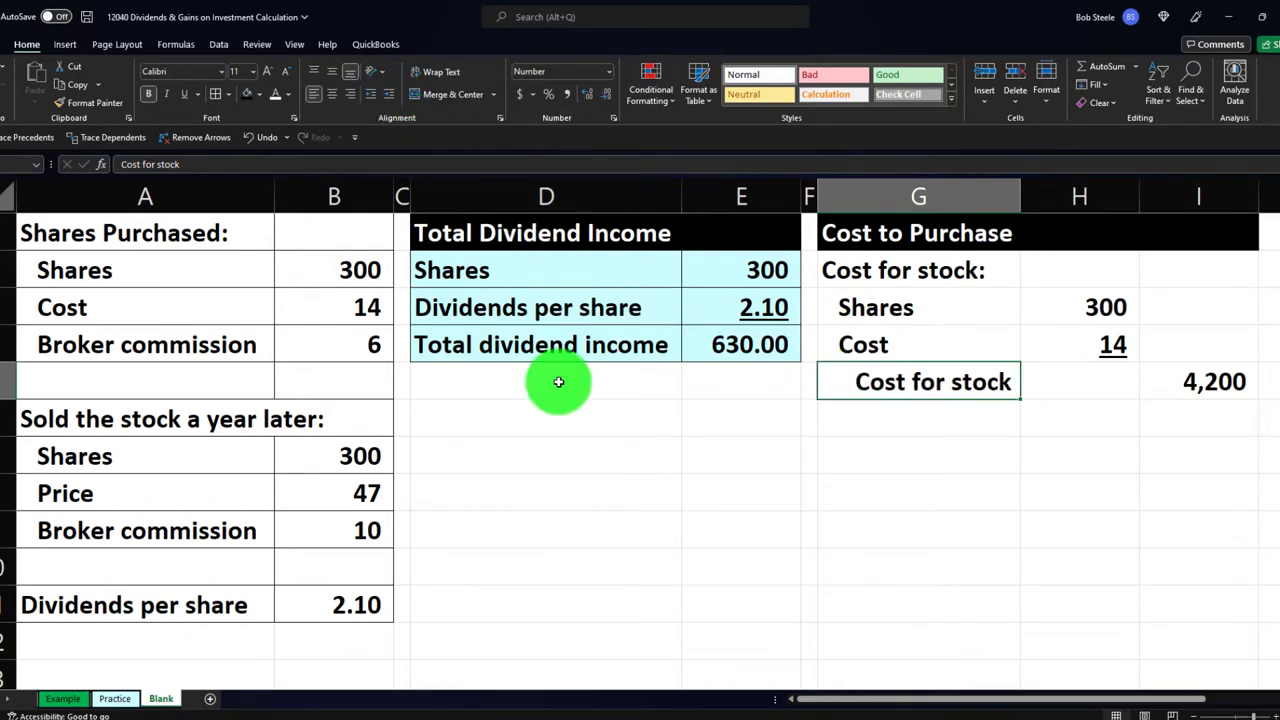
- Link G6 to the Broker commission label of the purchase data with the formula =A4
{"action": "key", "text": "Return"}
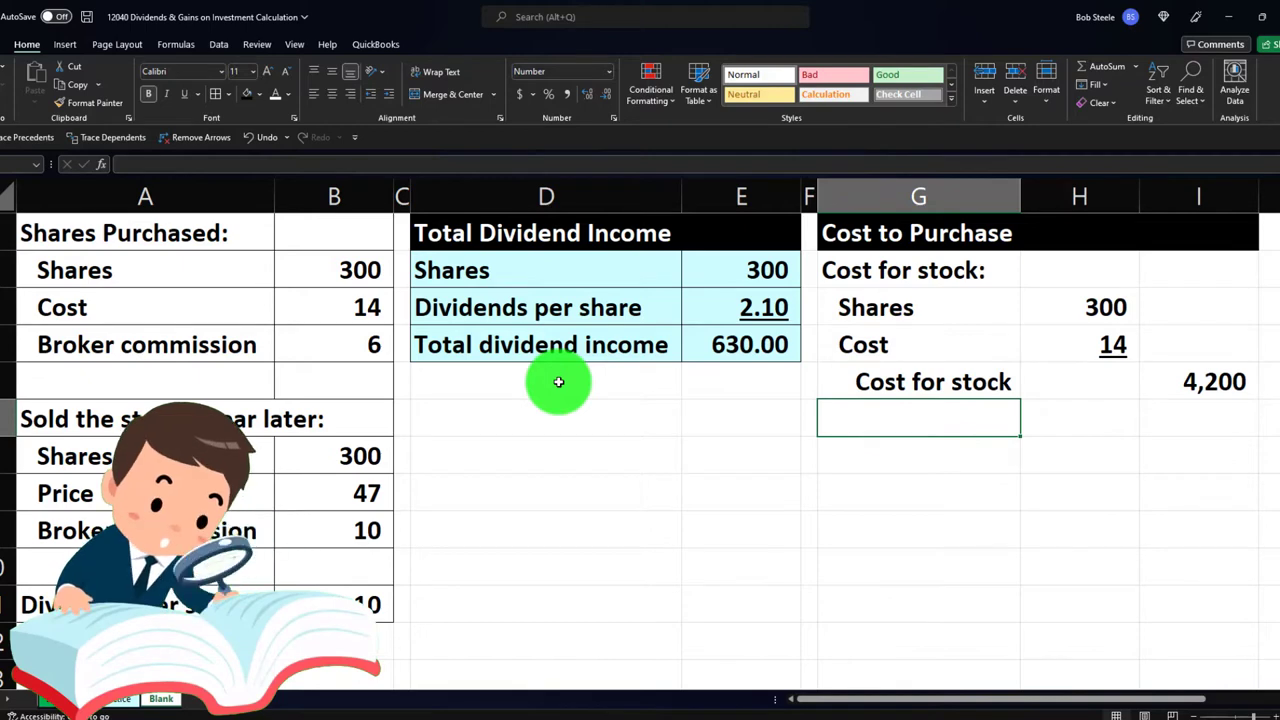
{"action": "type", "text": "="}
{"action": "key", "text": "Left"}
{"action": "key", "text": "Left"}
{"action": "key", "text": "Left"}
{"action": "key", "text": "Left"}
{"action": "key", "text": "Left"}
{"action": "key", "text": "Left"}
{"action": "key", "text": "Up"}
{"action": "key", "text": "Up"}
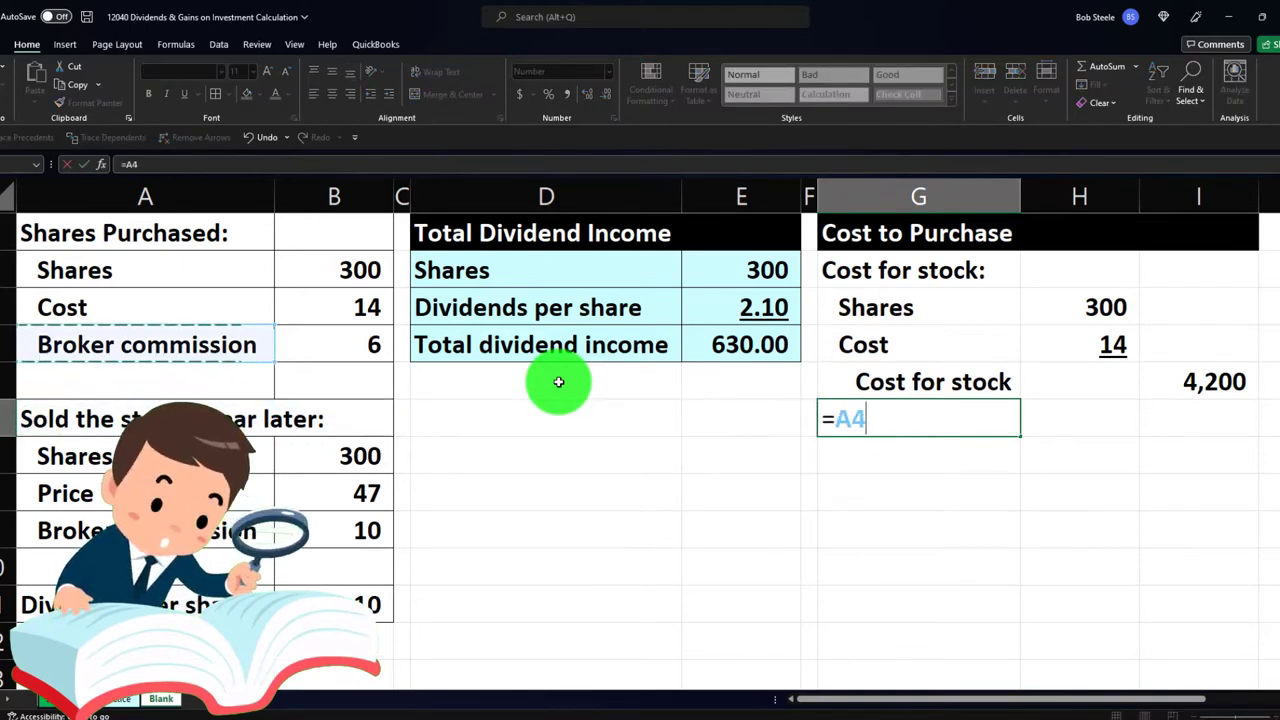
{"action": "key", "text": "Tab"}
- Link I6 to the purchase broker commission with the formula =B4 and underline the value
{"action": "key", "text": "Tab"}
{"action": "type", "text": "="}
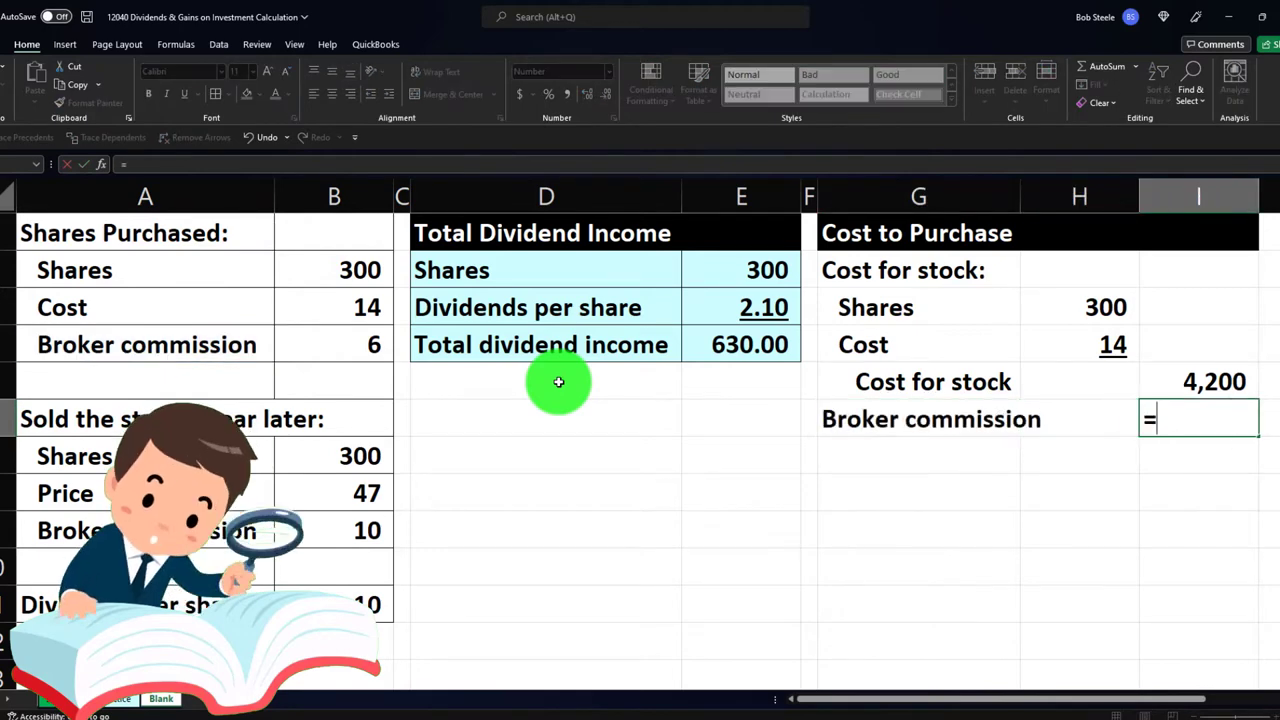
{"action": "key", "text": "Left"}
{"action": "key", "text": "Left"}
{"action": "key", "text": "Left"}
{"action": "key", "text": "Left"}
{"action": "key", "text": "Left"}
{"action": "key", "text": "Left"}
{"action": "key", "text": "Left"}
{"action": "key", "text": "Up"}
{"action": "key", "text": "Up"}
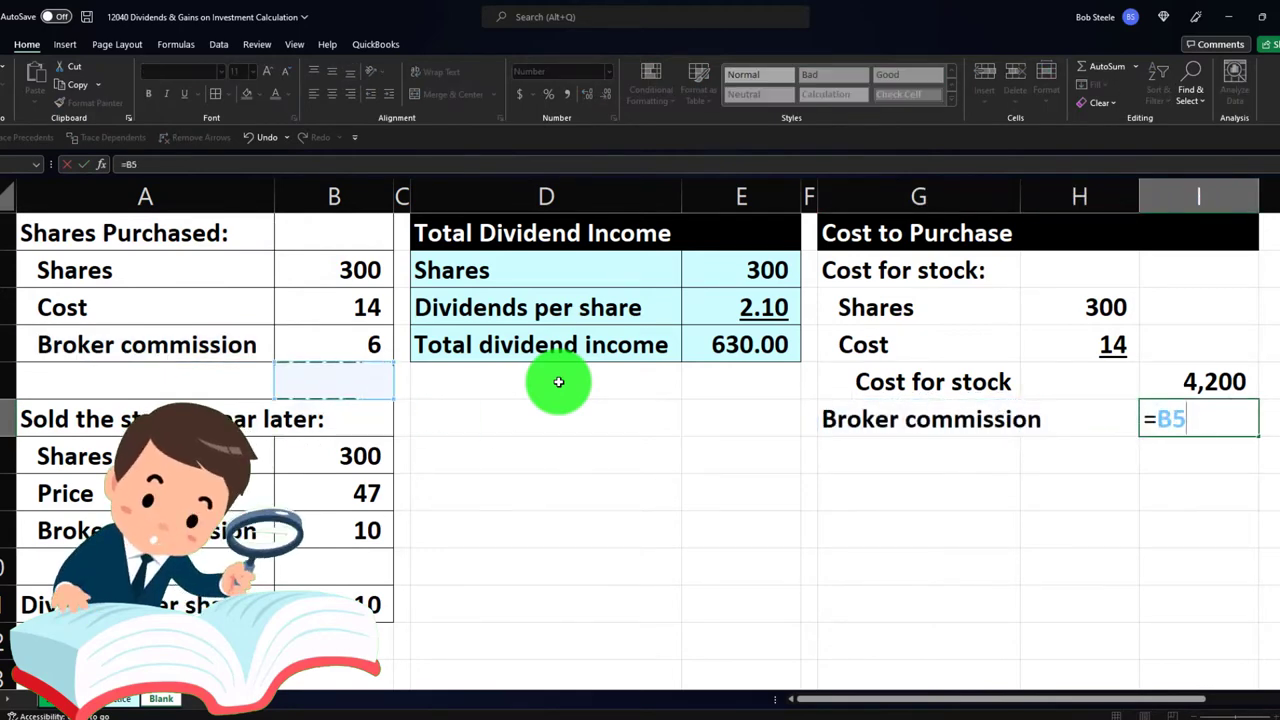
{"action": "key", "text": "Return"}
{"action": "key", "text": "Up"}
{"action": "key", "text": "Tab"}
{"action": "key", "text": "Tab"}
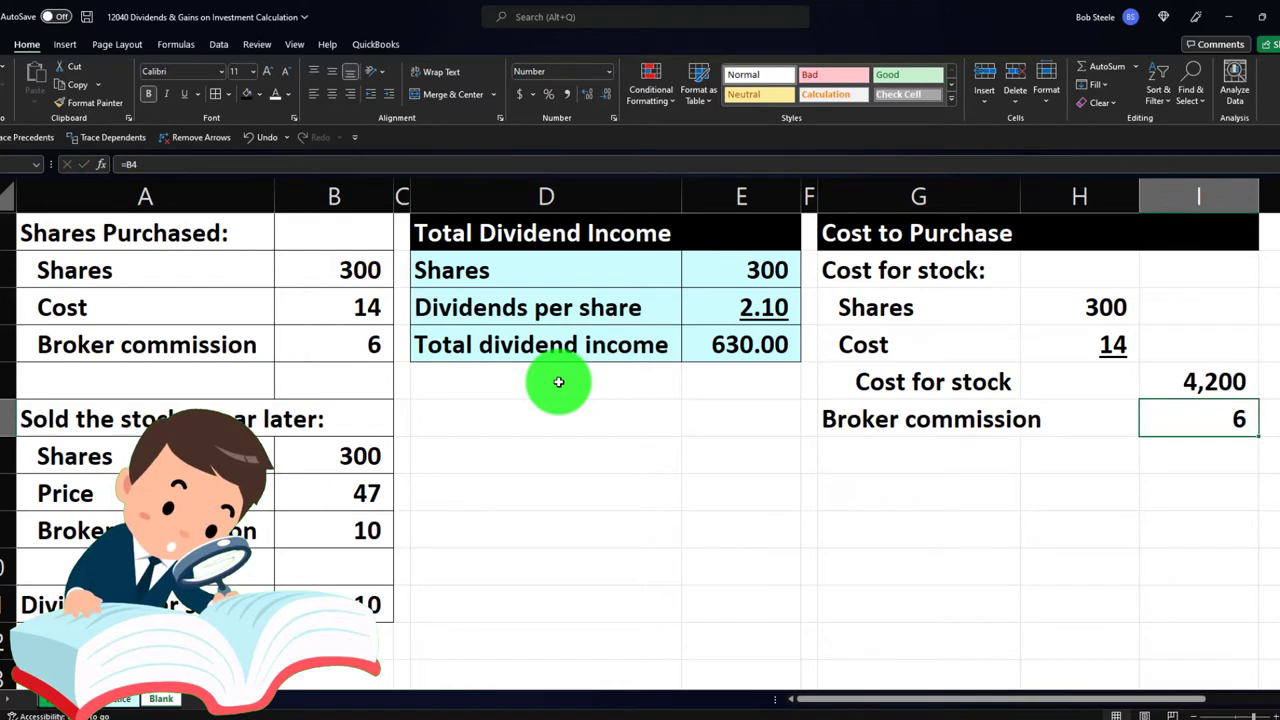
{"action": "left_click", "coordinate": [187, 101]}
- Enter the label "Total cost to purchase" in G7, below Broker commission
{"action": "key", "text": "Down"}
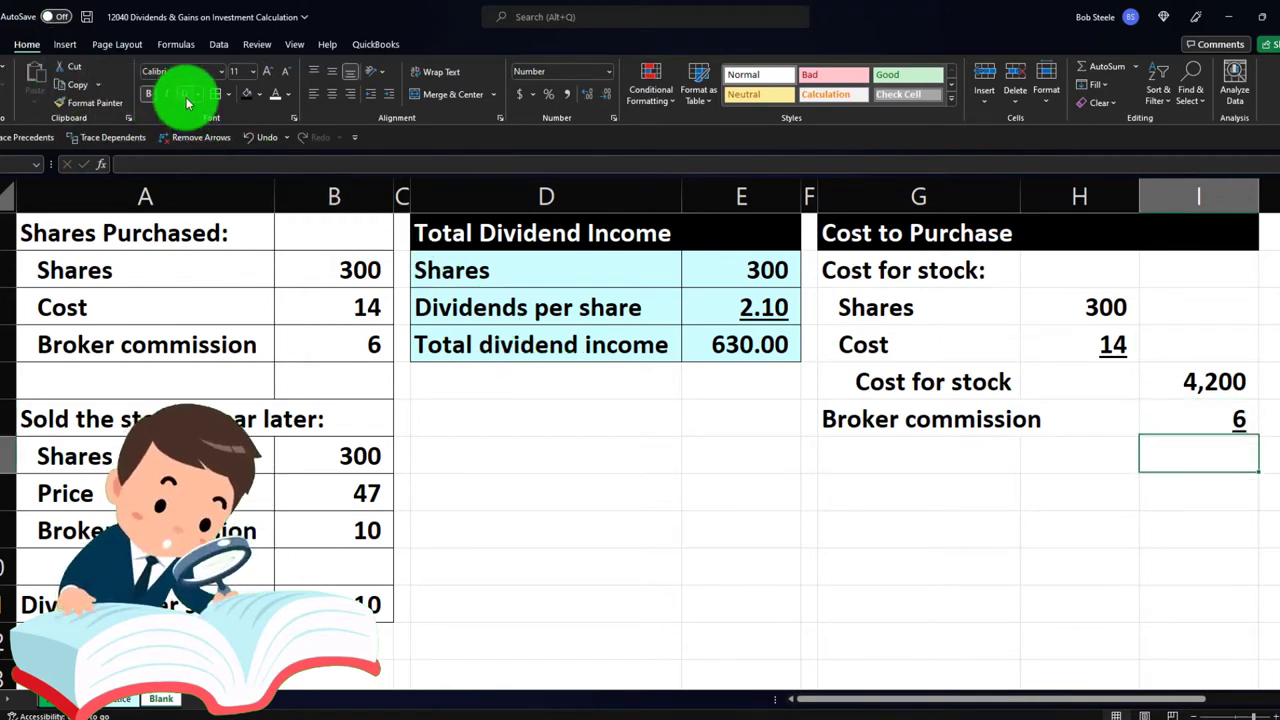
{"action": "key", "text": "Left"}
{"action": "key", "text": "Left"}
{"action": "type", "text": "To"}
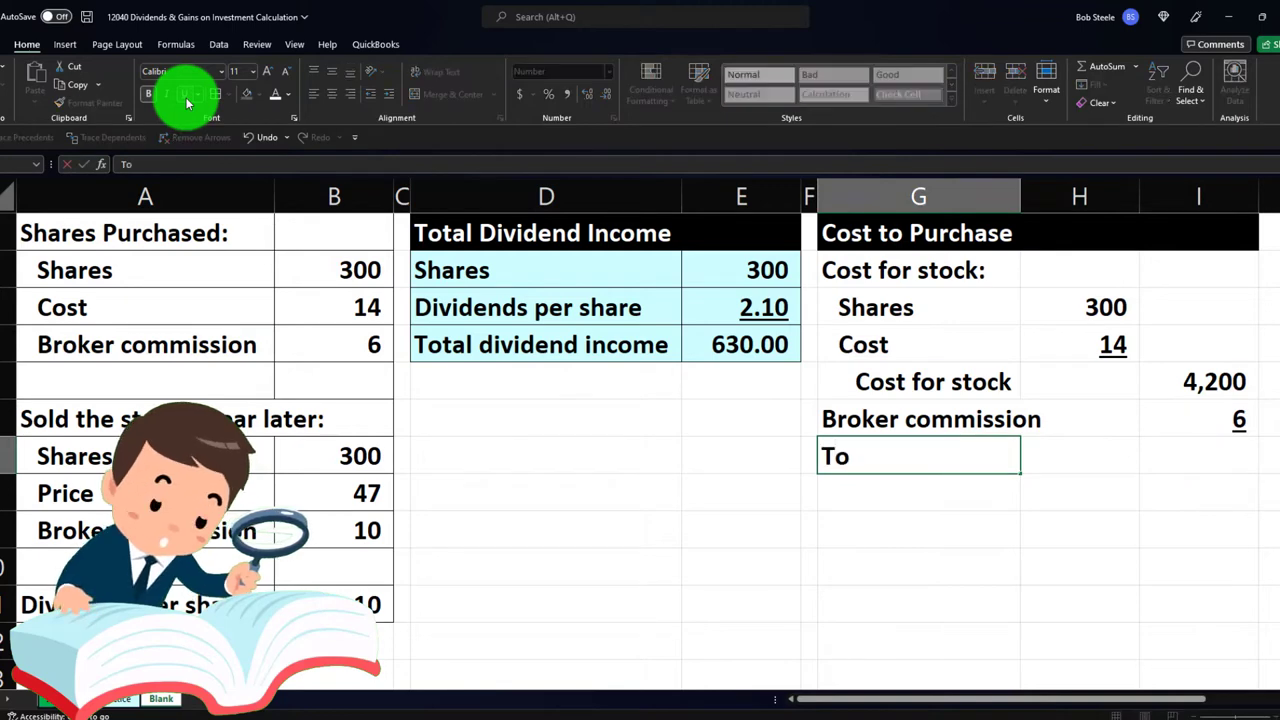
{"action": "type", "text": "tal cost to "}
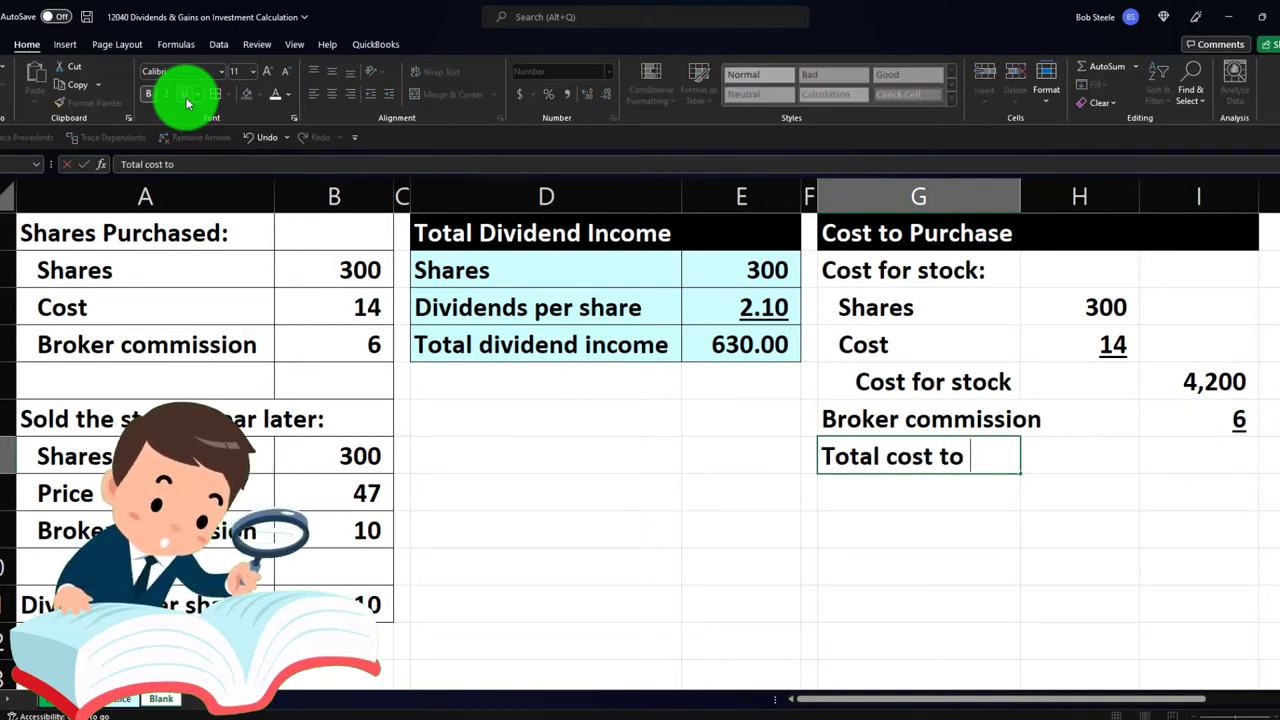
{"action": "type", "text": "purchase"}
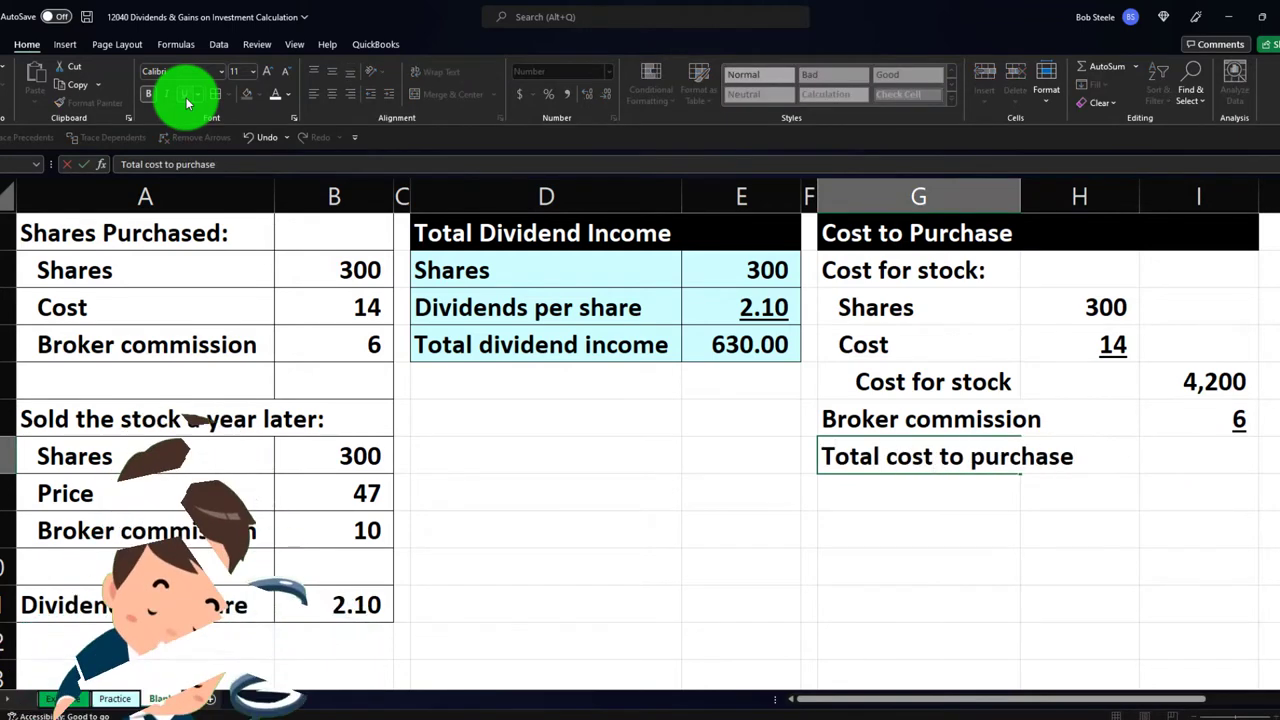
- Calculate the total cost to purchase in I7 by adding stock cost and broker commission with =SUM(I5:I6)
{"action": "key", "text": "Right"}
{"action": "key", "text": "Right"}
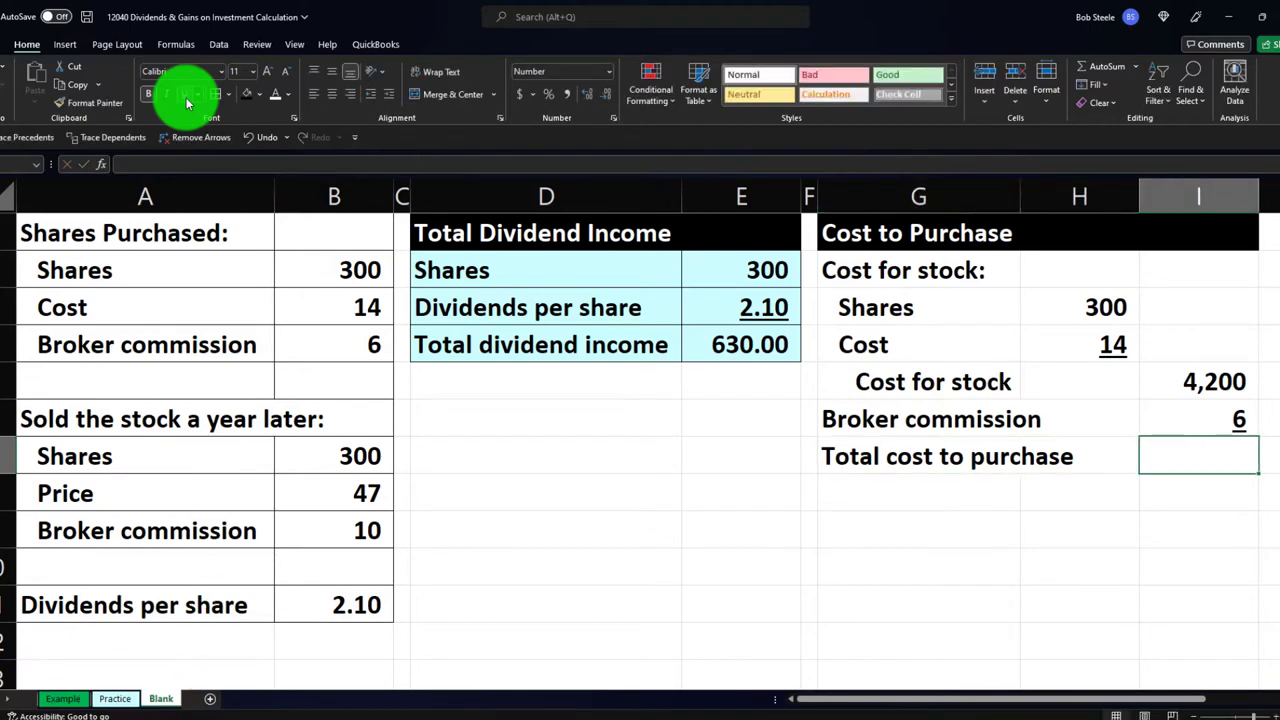
{"action": "type", "text": "="}
{"action": "key", "text": "Up"}
{"action": "key", "text": "Up"}
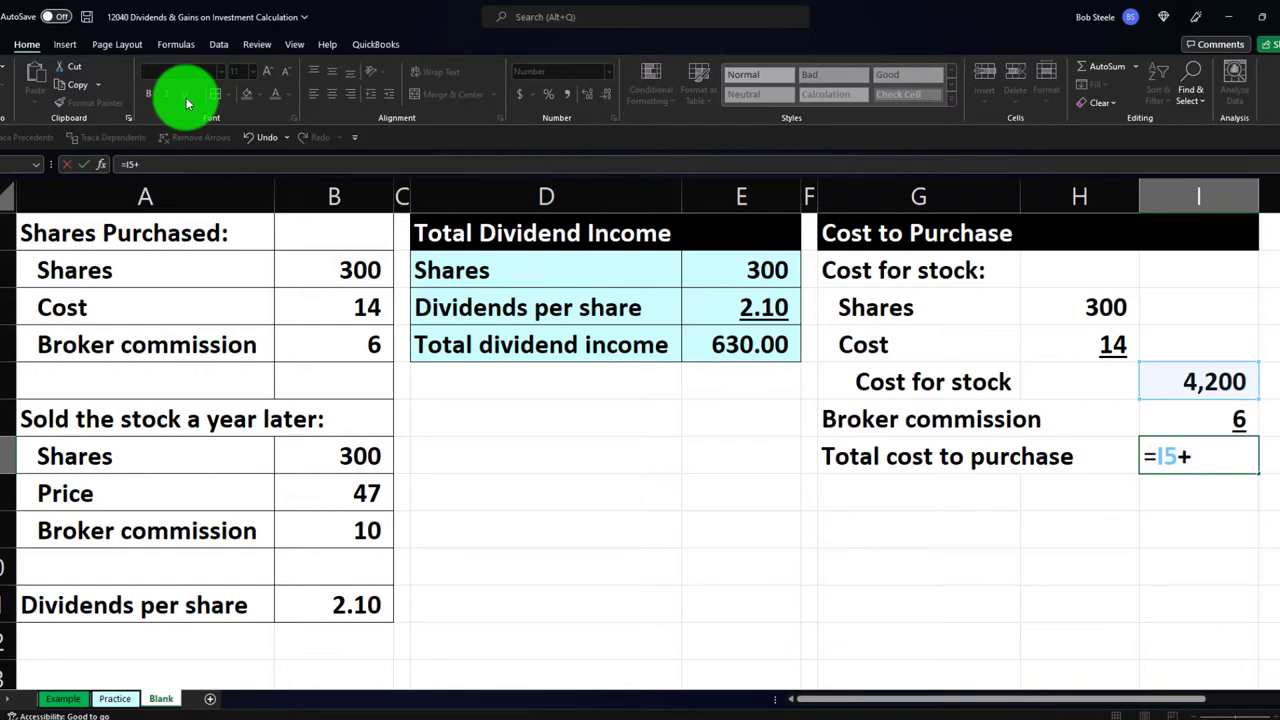
{"action": "key", "text": "BackSpace"}
{"action": "key", "text": "BackSpace"}
{"action": "key", "text": "BackSpace"}
{"action": "type", "text": "sum("}
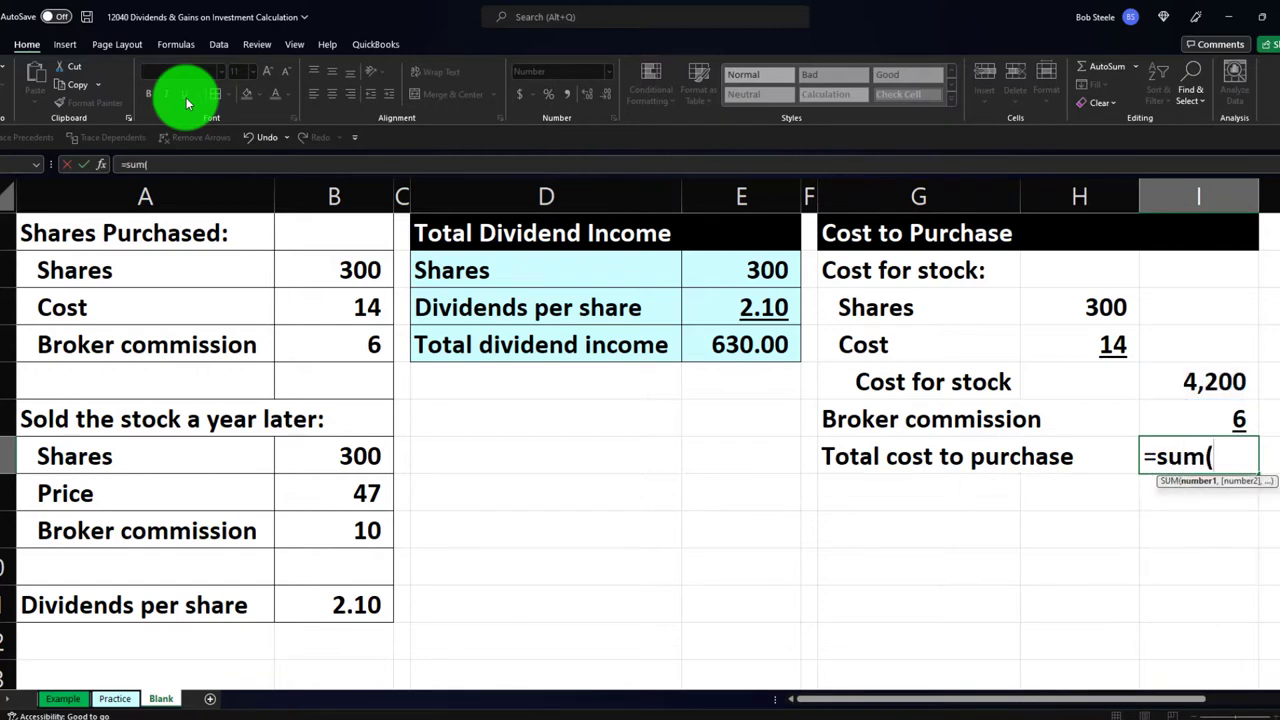
{"action": "key", "text": "Up"}
{"action": "key", "text": "Up"}
{"action": "key", "text": "shift+Up"}
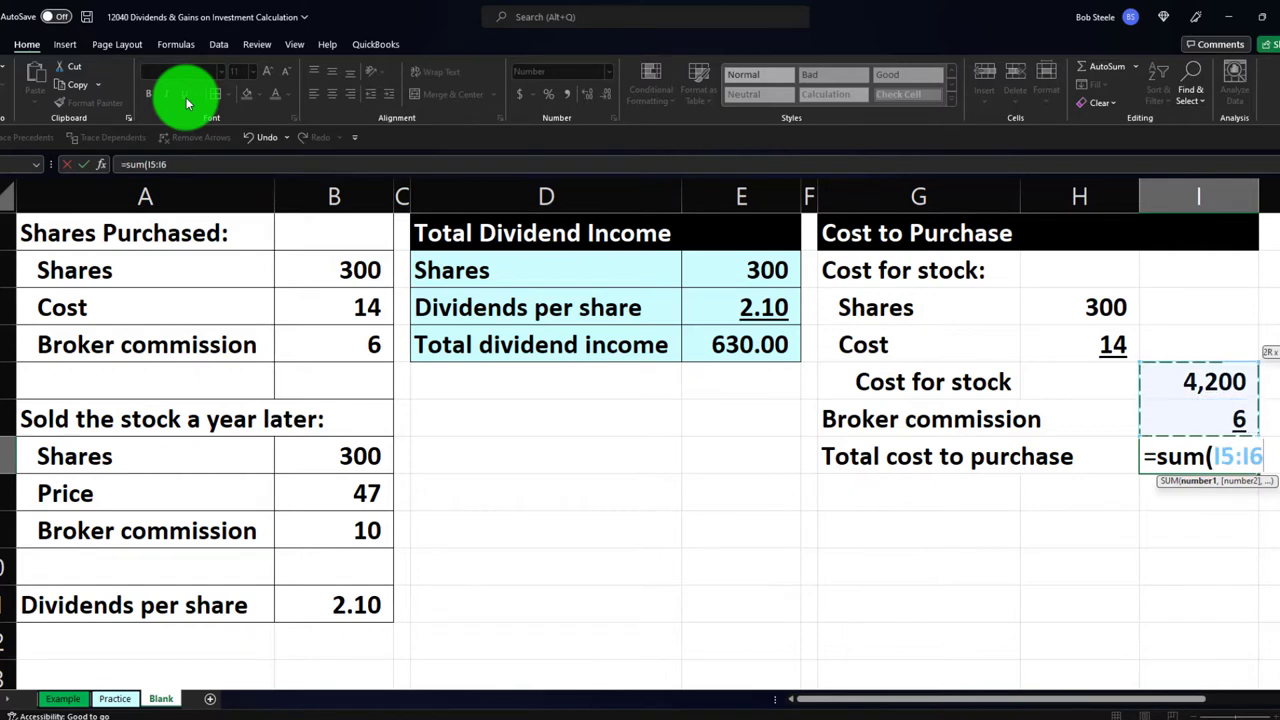
{"action": "key", "text": "Return"}
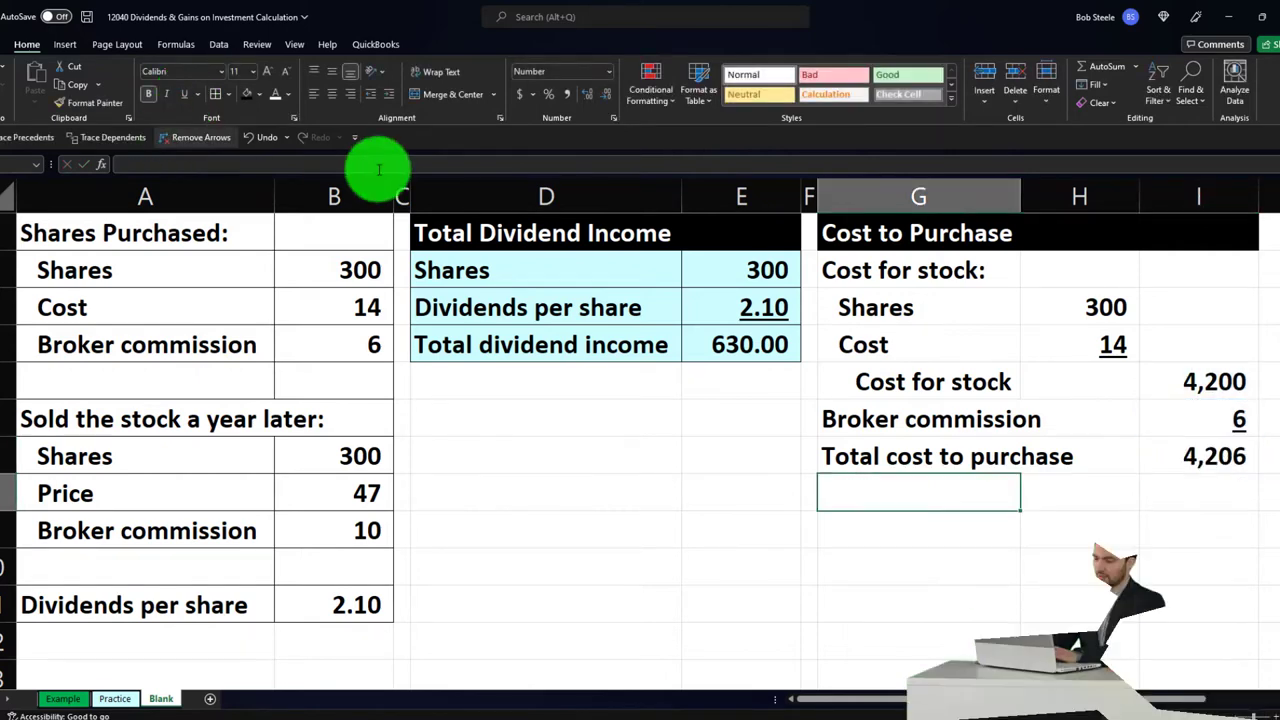
- Narrow columns H and I of the Cost to Purchase table and slightly narrow column E
{"action": "left_click_drag", "start_coordinate": [1069, 194], "coordinate": [1123, 204]}
{"action": "left_click", "coordinate": [1100, 265]}
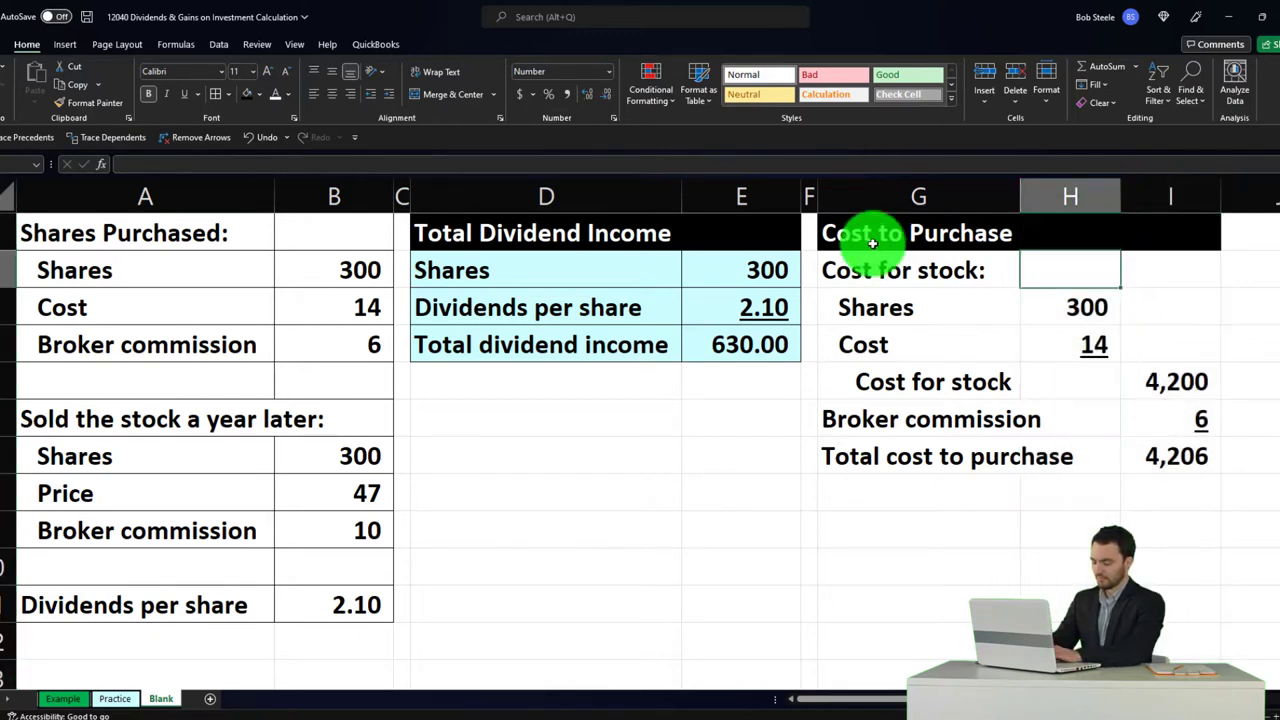
{"action": "left_click_drag", "start_coordinate": [806, 195], "coordinate": [792, 201]}
- Apply borders and the recently used light blue fill to the Cost to Purchase table range G2:I7
{"action": "left_click_drag", "start_coordinate": [866, 278], "coordinate": [1164, 461]}
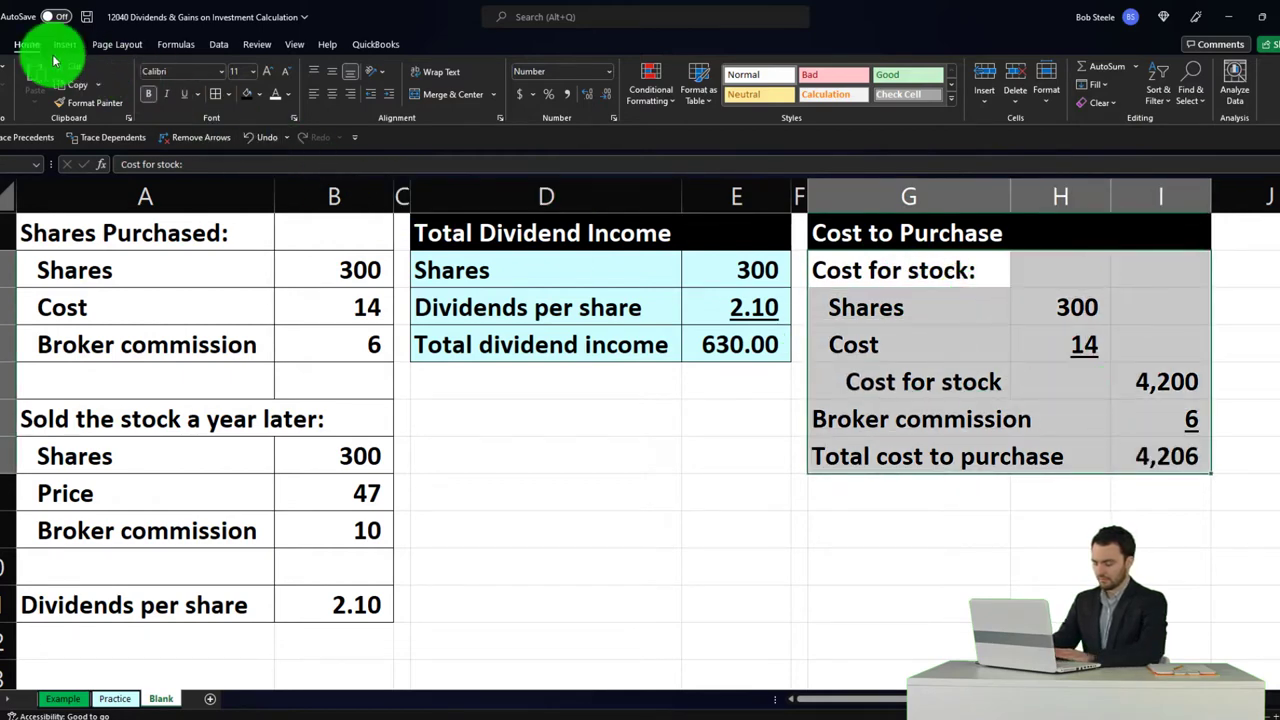
{"action": "left_click", "coordinate": [215, 94]}
{"action": "left_click", "coordinate": [257, 95]}
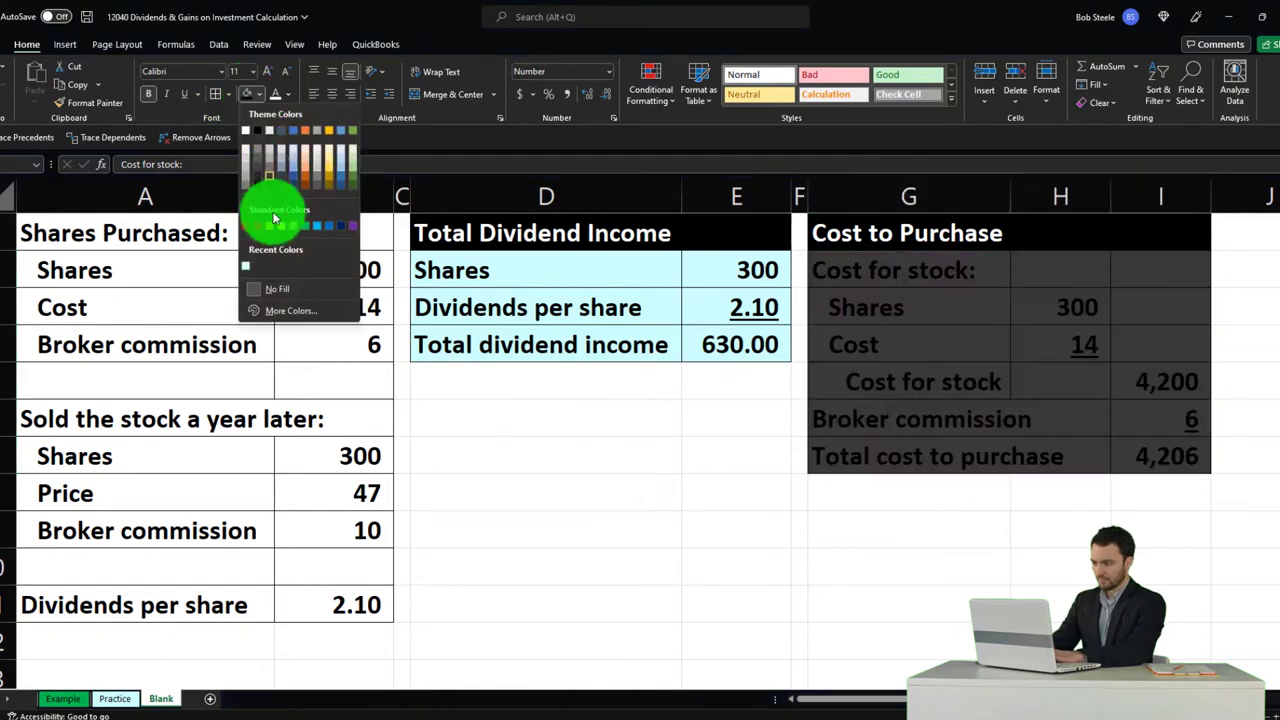
{"action": "left_click", "coordinate": [244, 270]}
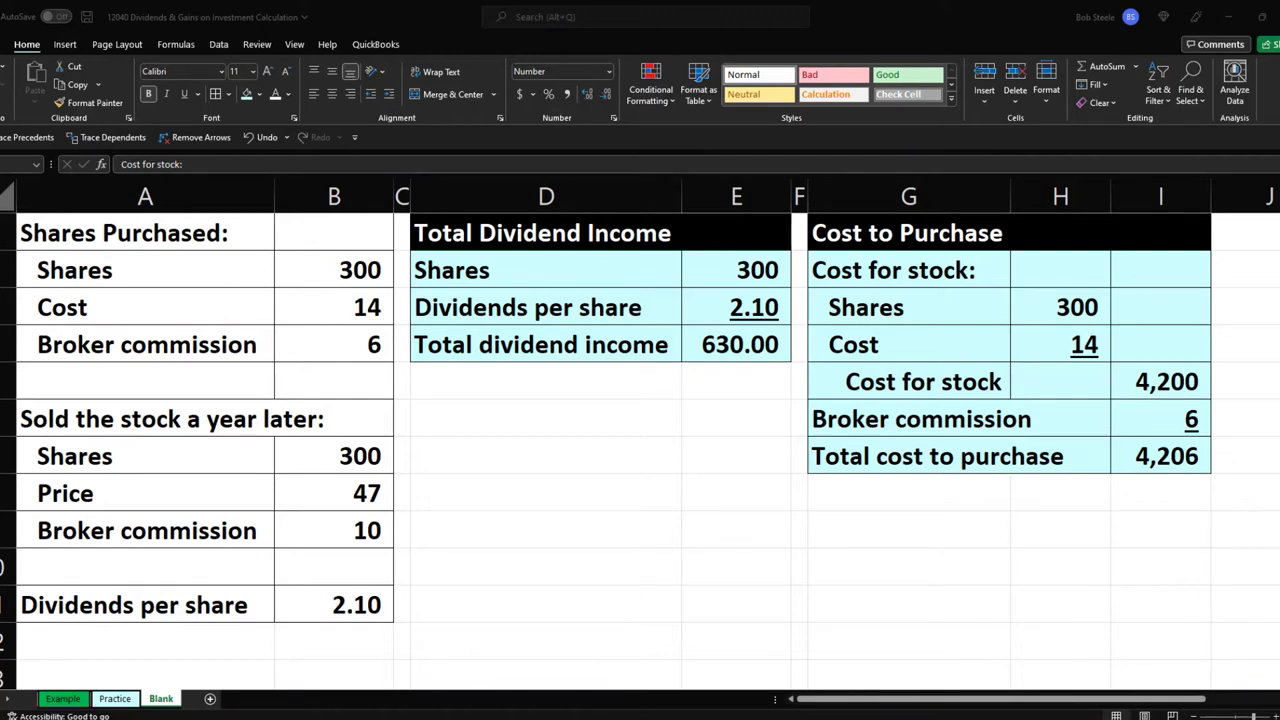
{"action": "left_click", "coordinate": [1101, 282]}
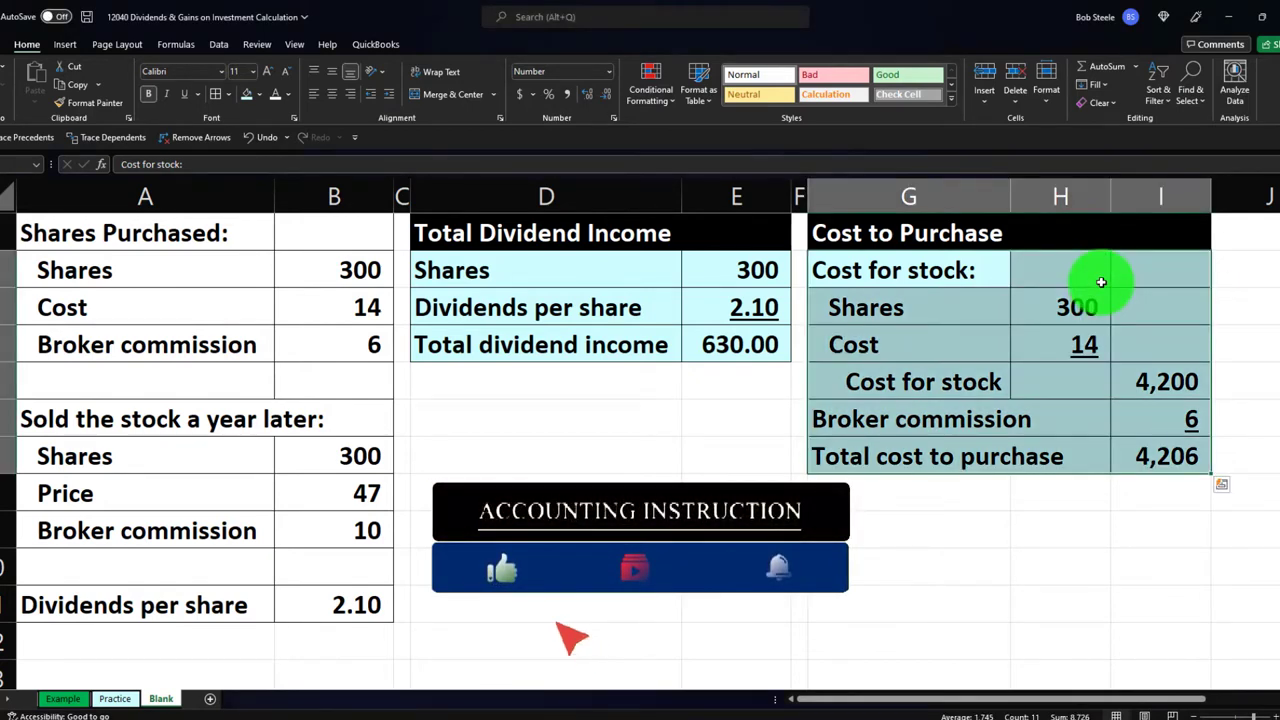
{"action": "left_click", "coordinate": [1101, 282]}
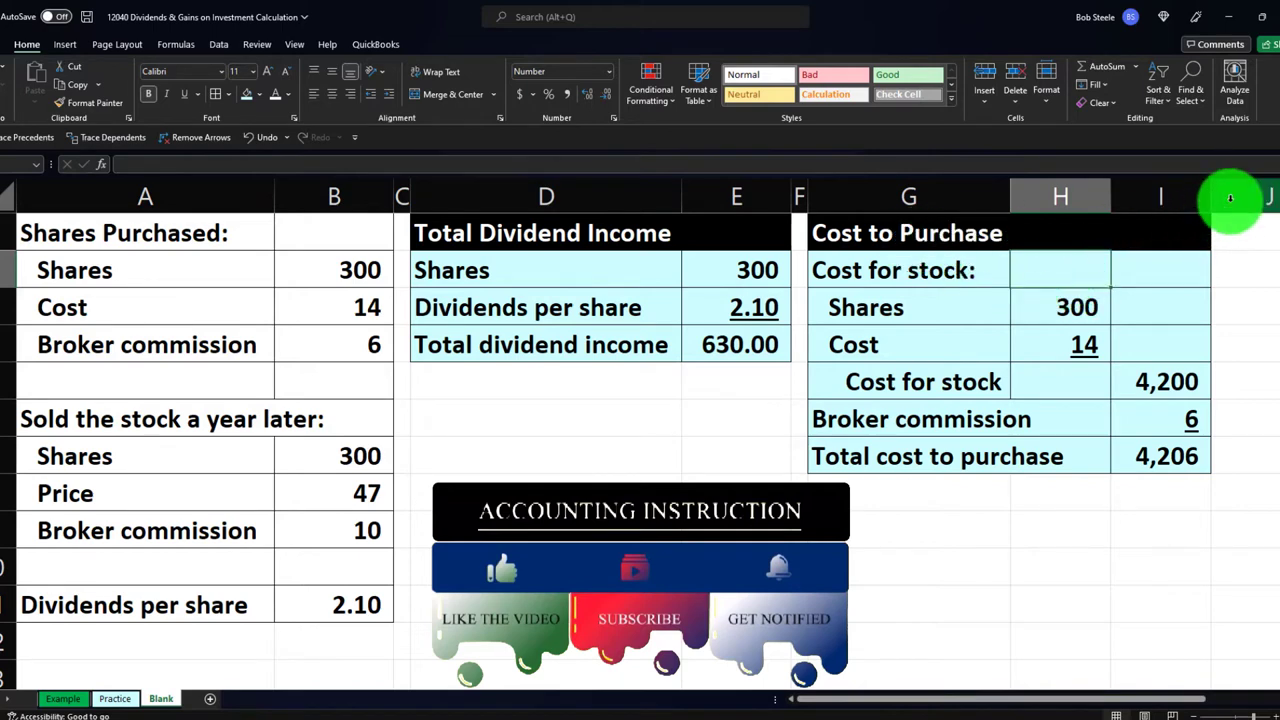
- Copy the format of narrow spacer column F to column J with Format Painter
{"action": "left_click", "coordinate": [800, 192]}
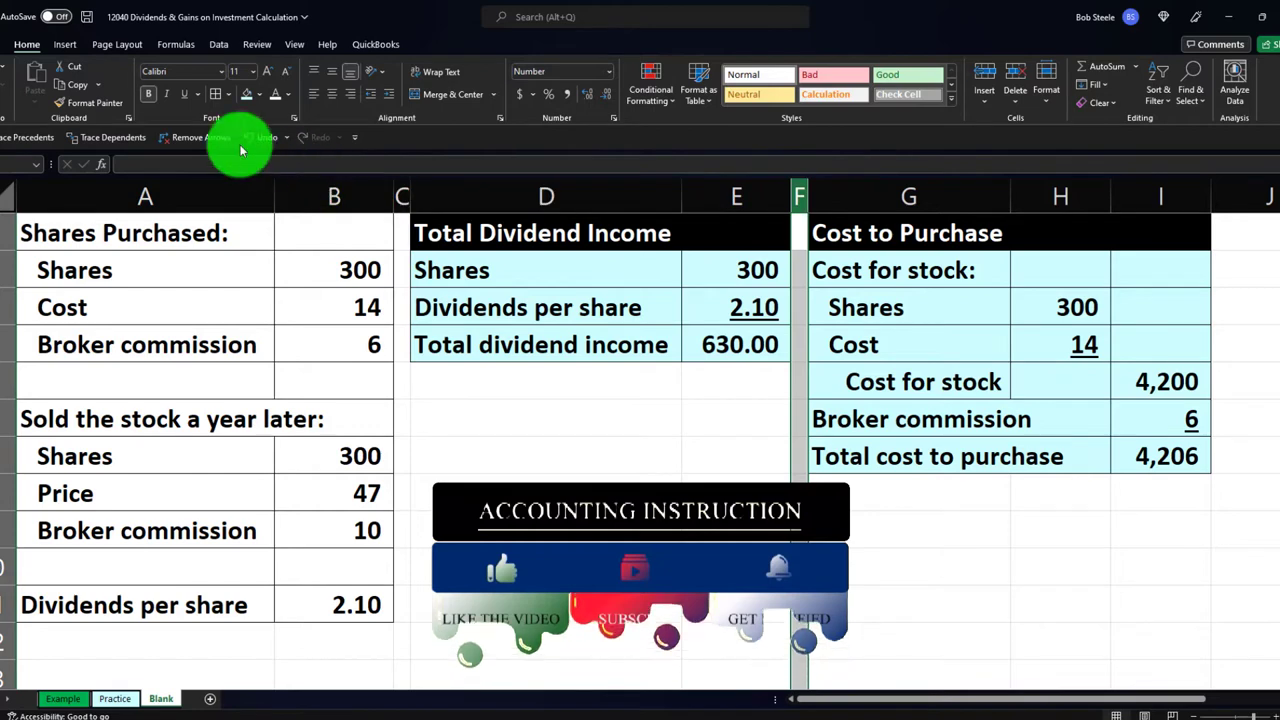
{"action": "left_click", "coordinate": [86, 102]}
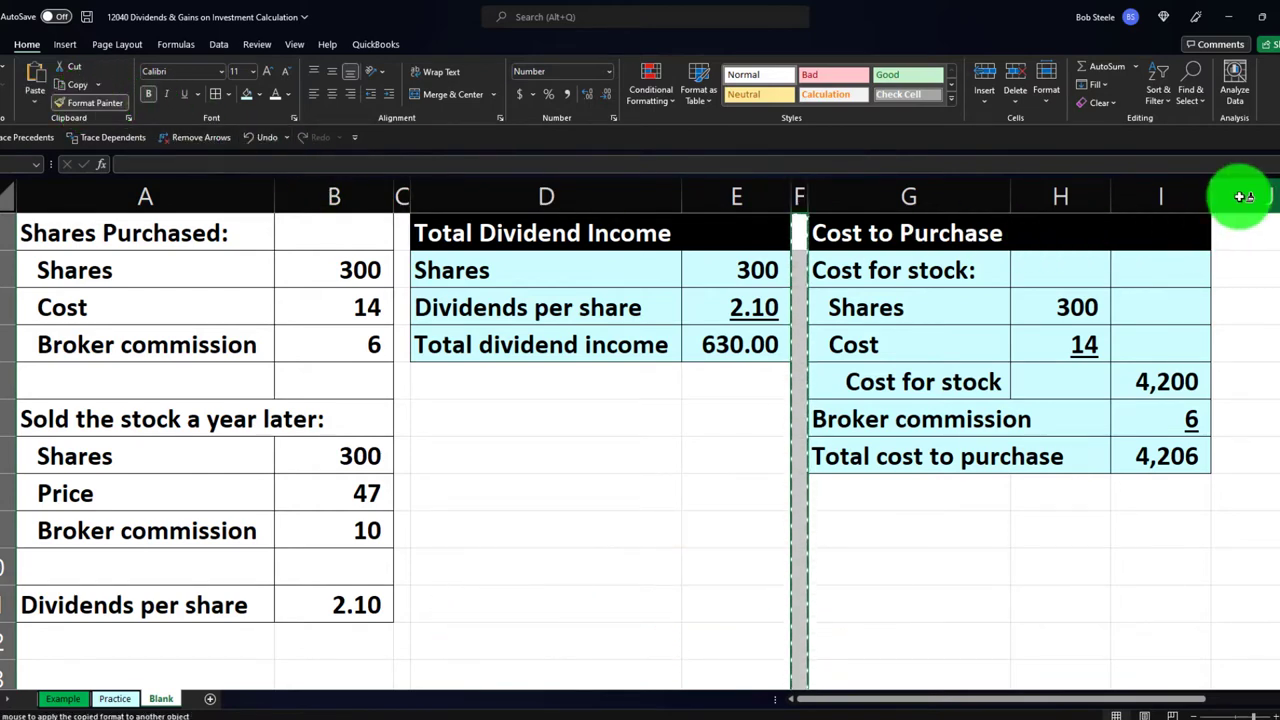
{"action": "left_click", "coordinate": [1243, 197]}
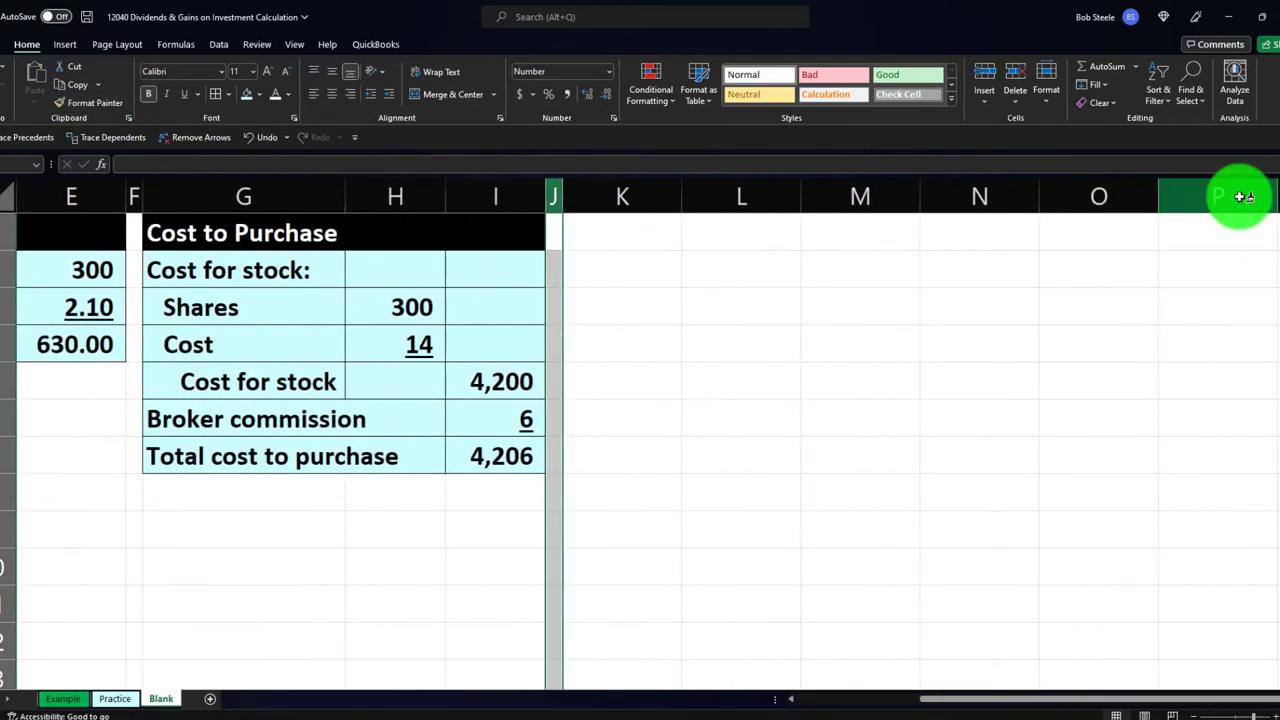
{"action": "left_click", "coordinate": [626, 240]}
- Hide columns C through I so the purchase and sale data sits beside column J
{"action": "left_click_drag", "start_coordinate": [1041, 701], "coordinate": [936, 706]}
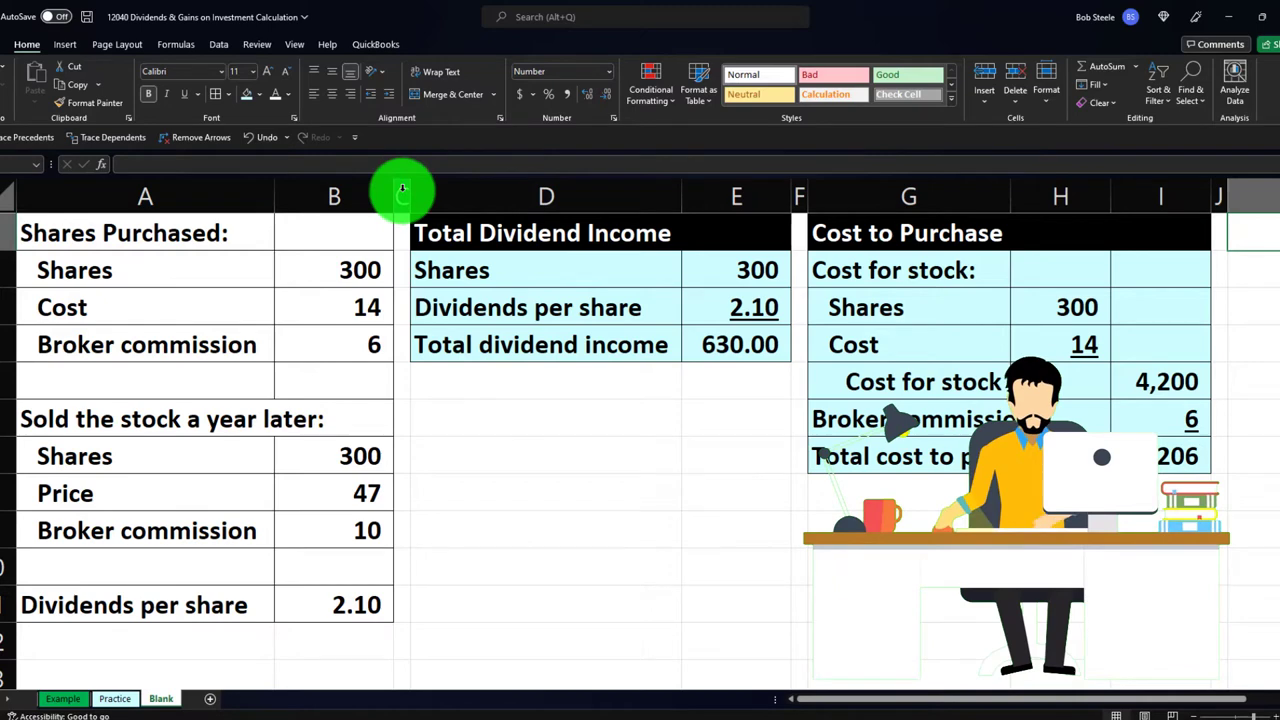
{"action": "left_click_drag", "start_coordinate": [402, 190], "coordinate": [1145, 197]}
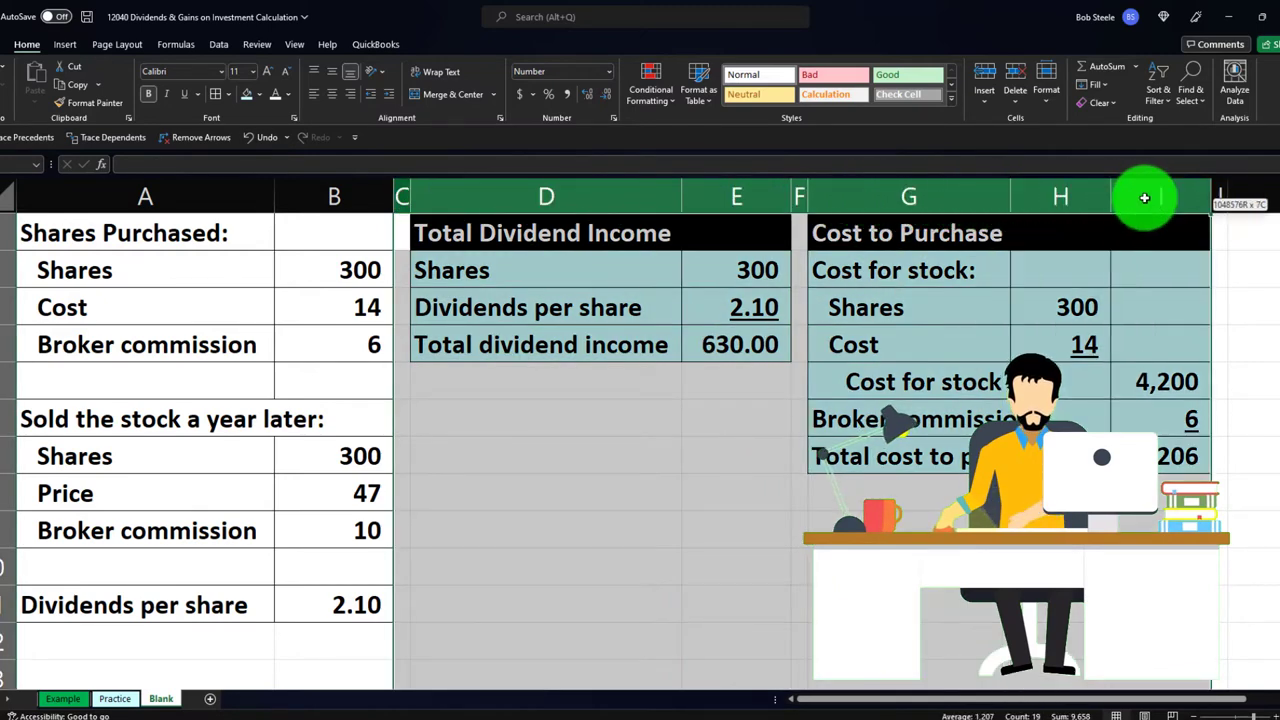
{"action": "right_click", "coordinate": [708, 398]}
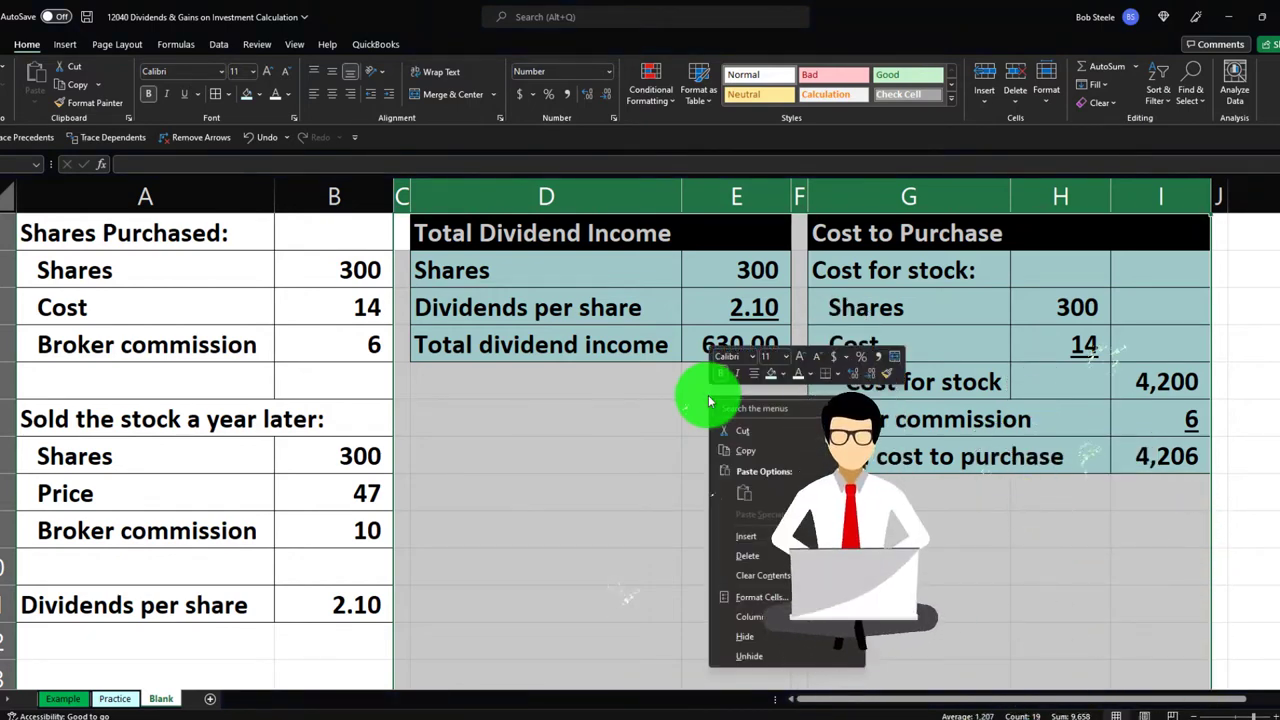
{"action": "left_click", "coordinate": [748, 636]}
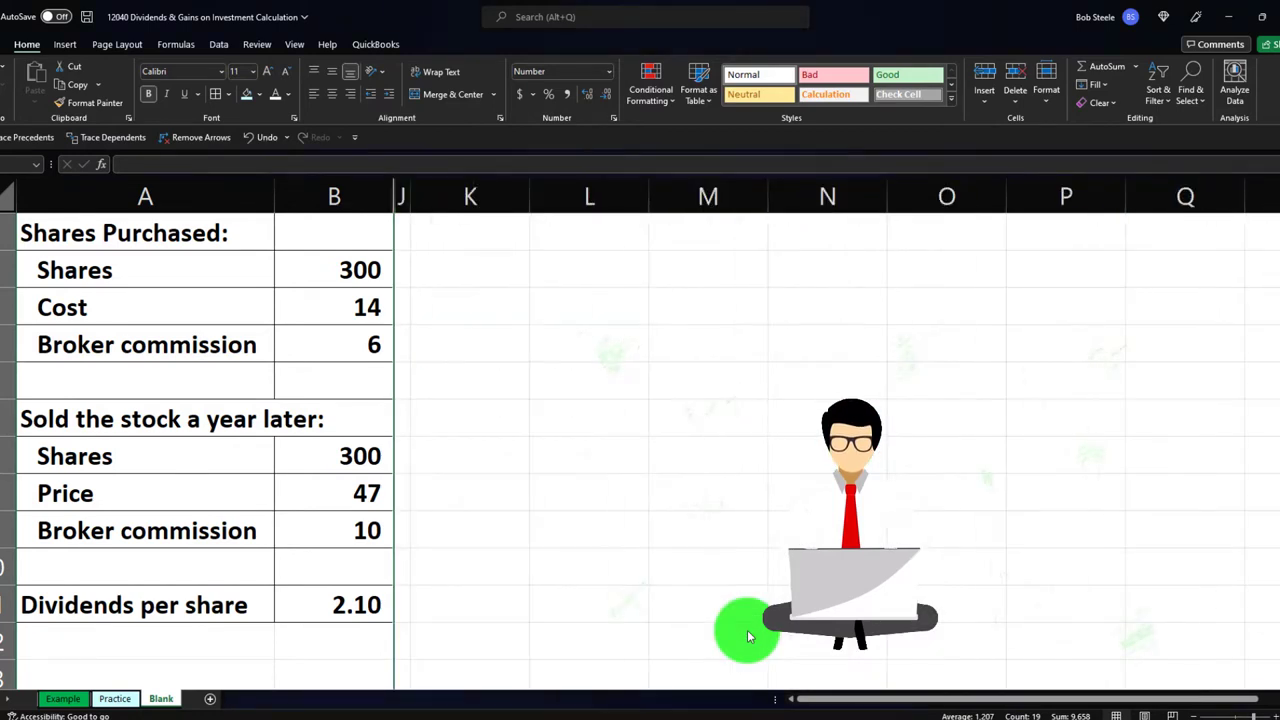
- Enter the title "Total Sales Proceeds" in K1 and widen column K to nearly fit it
{"action": "left_click", "coordinate": [350, 215]}
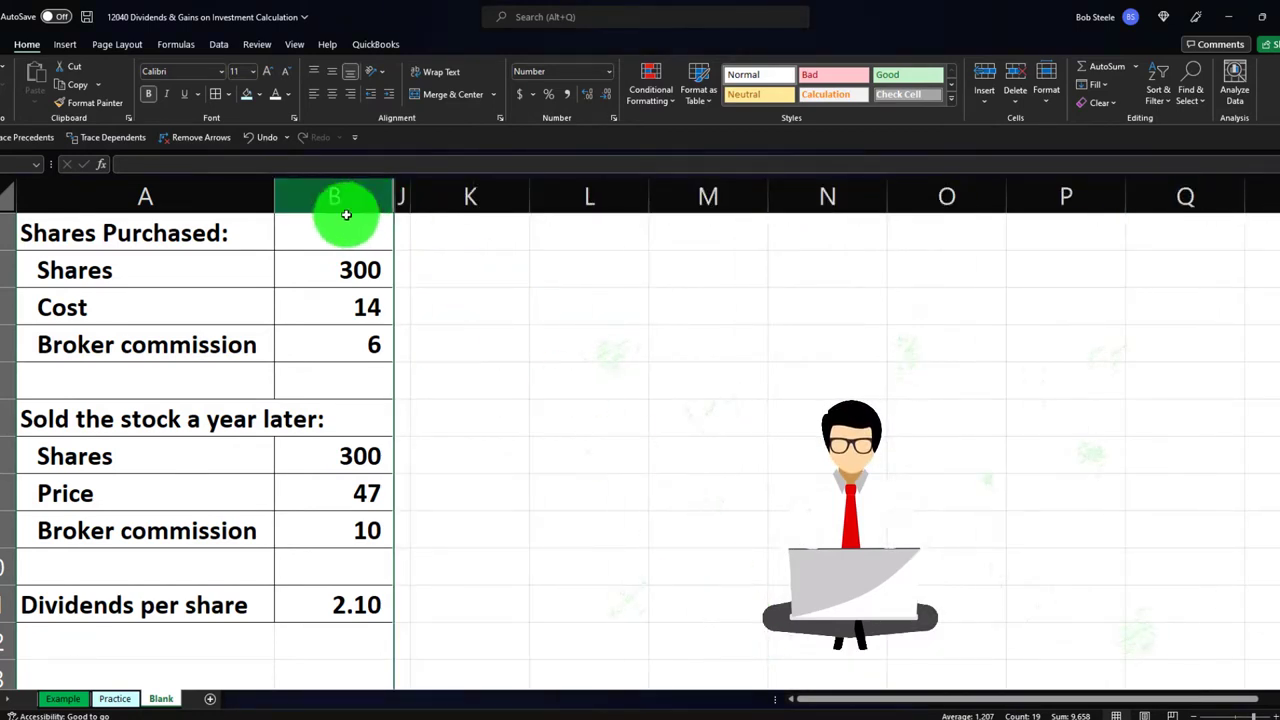
{"action": "left_click", "coordinate": [446, 220]}
{"action": "left_click", "coordinate": [446, 220]}
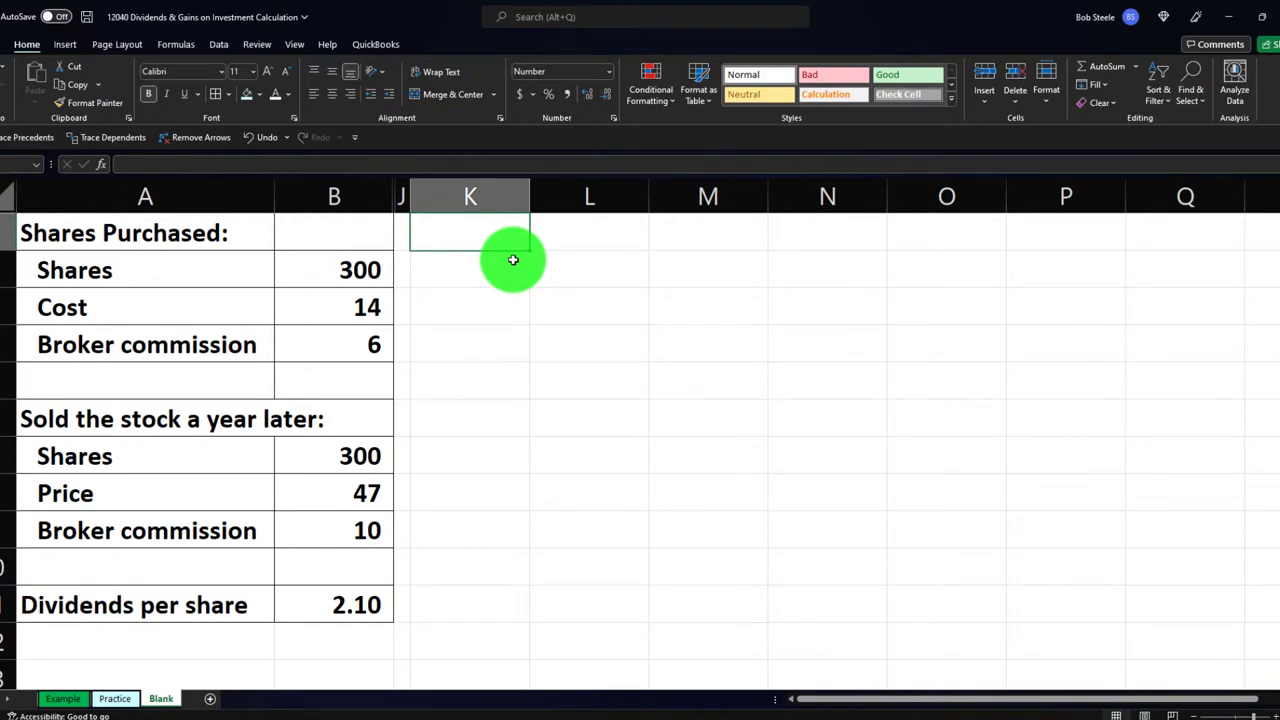
{"action": "type", "text": "To"}
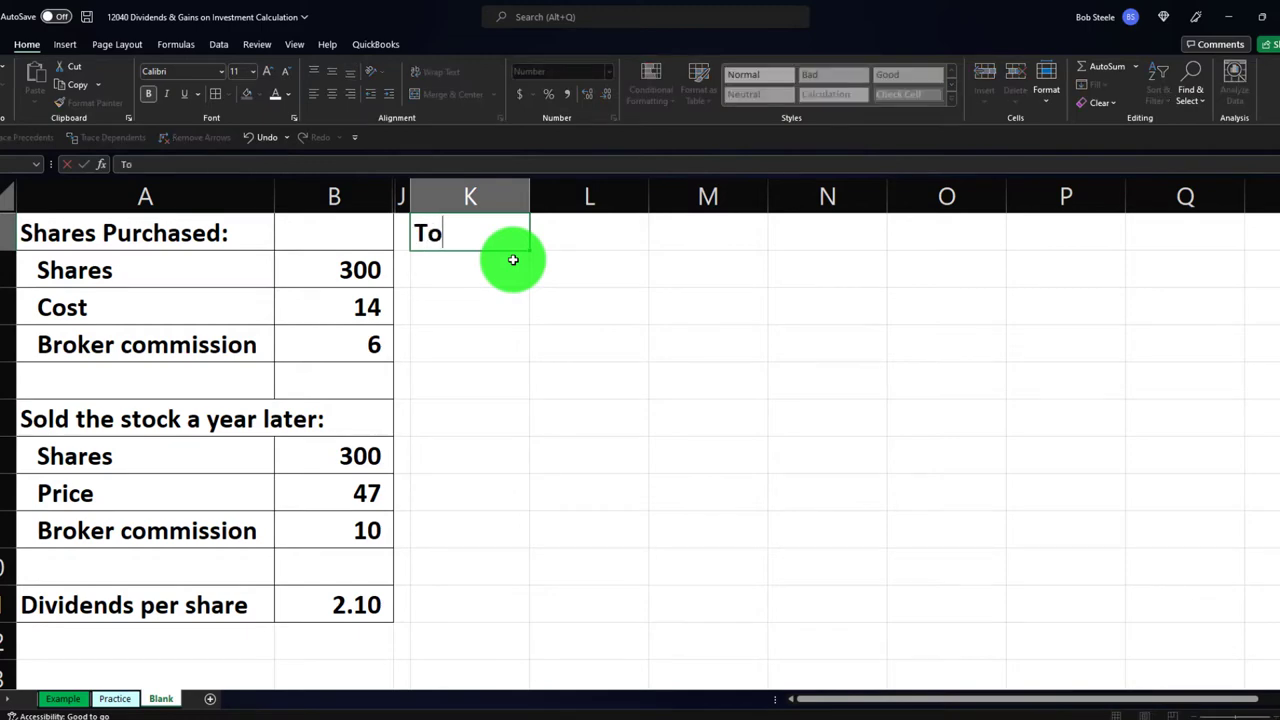
{"action": "type", "text": "S"}
{"action": "key", "text": "BackSpace"}
{"action": "type", "text": "T"}
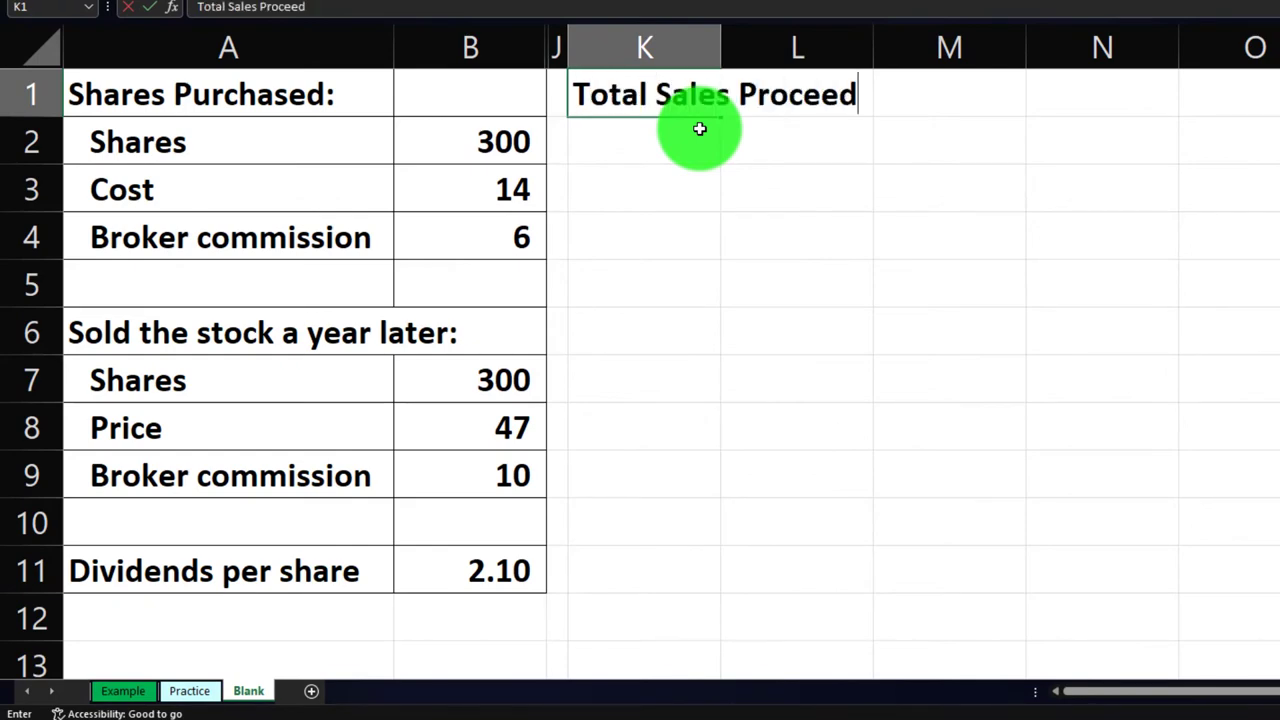
{"action": "key", "text": "Return"}
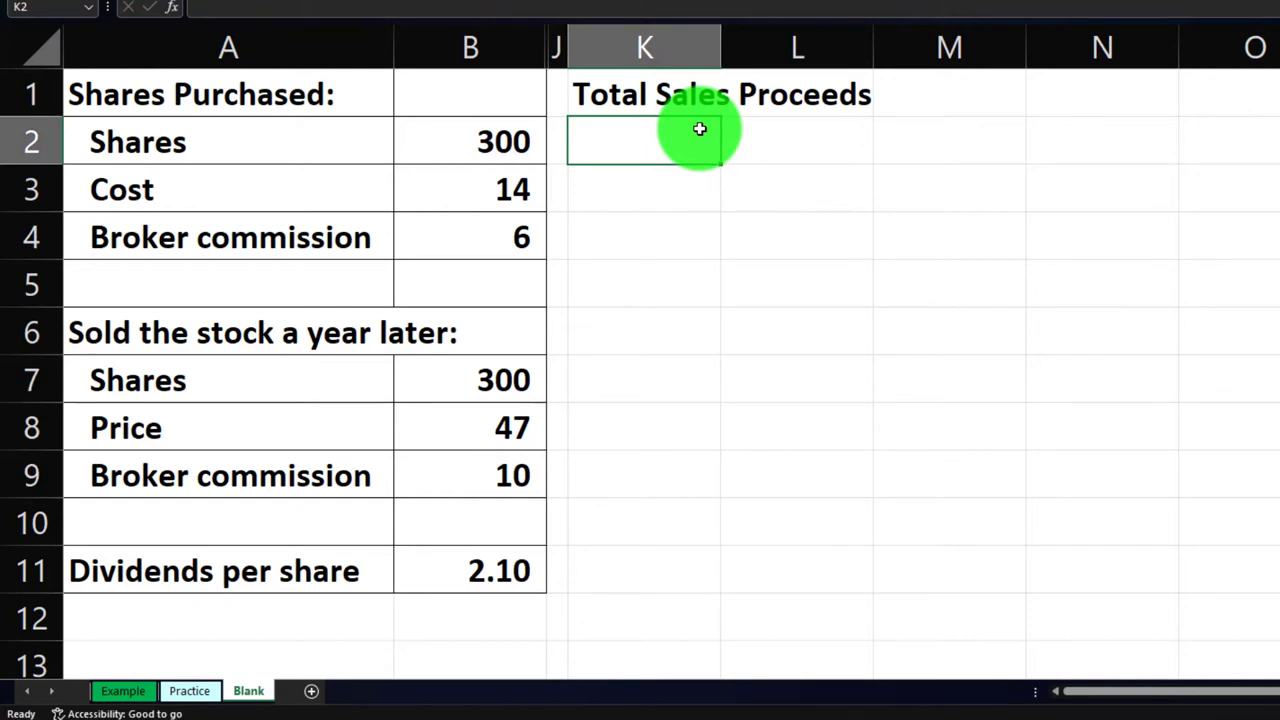
{"action": "left_click_drag", "start_coordinate": [720, 47], "coordinate": [863, 46]}
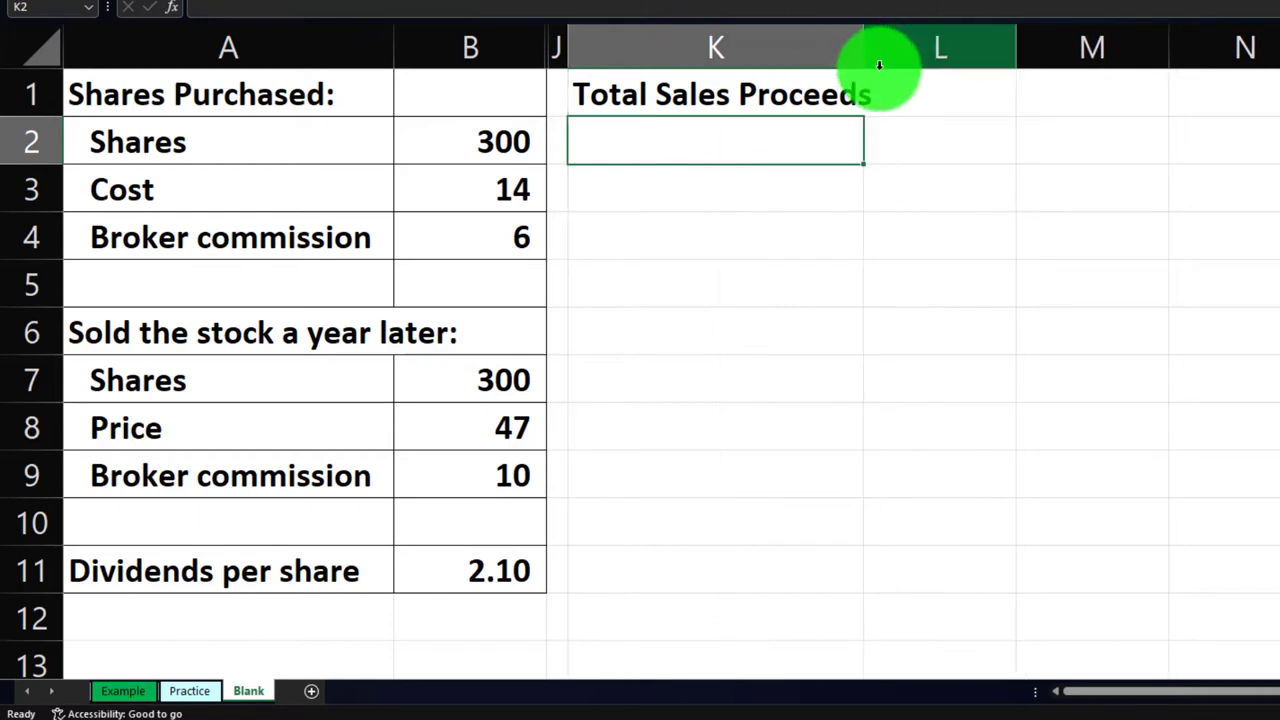
- Format the Total Sales Proceeds header across K1:M1 with a black fill and white text
{"action": "left_click_drag", "start_coordinate": [745, 94], "coordinate": [1068, 90]}
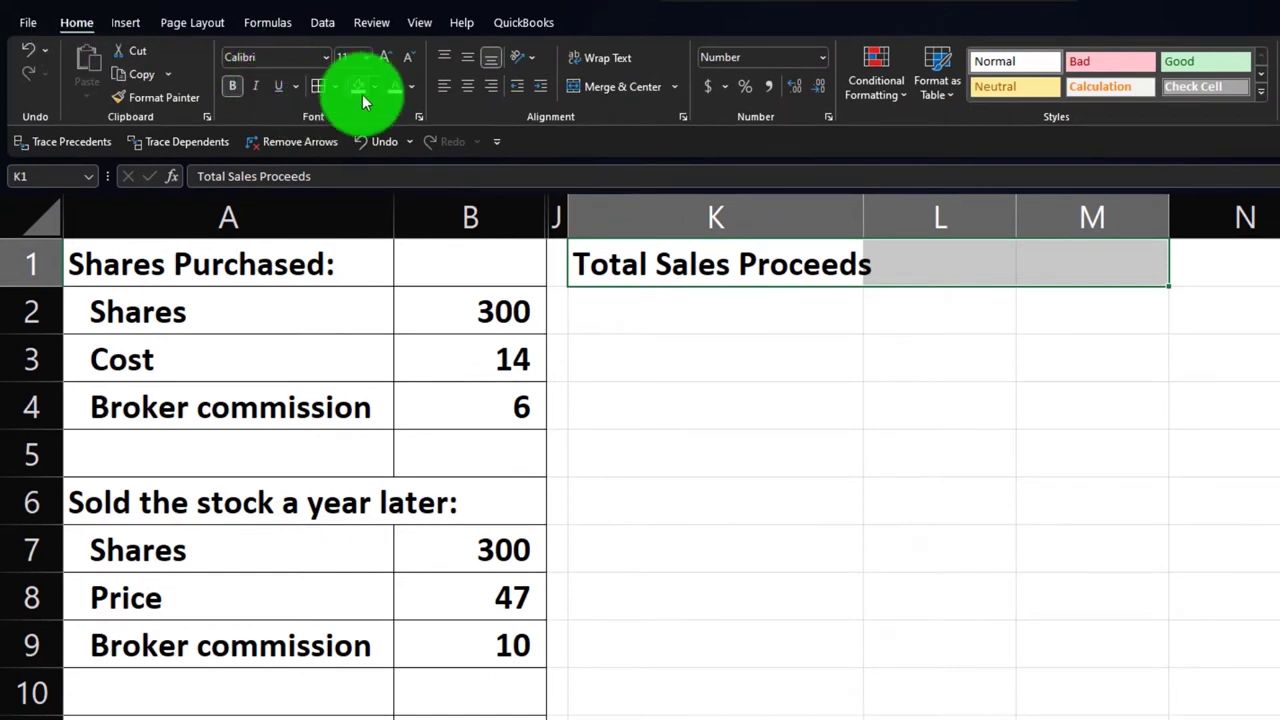
{"action": "left_click", "coordinate": [376, 88]}
{"action": "left_click", "coordinate": [360, 127]}
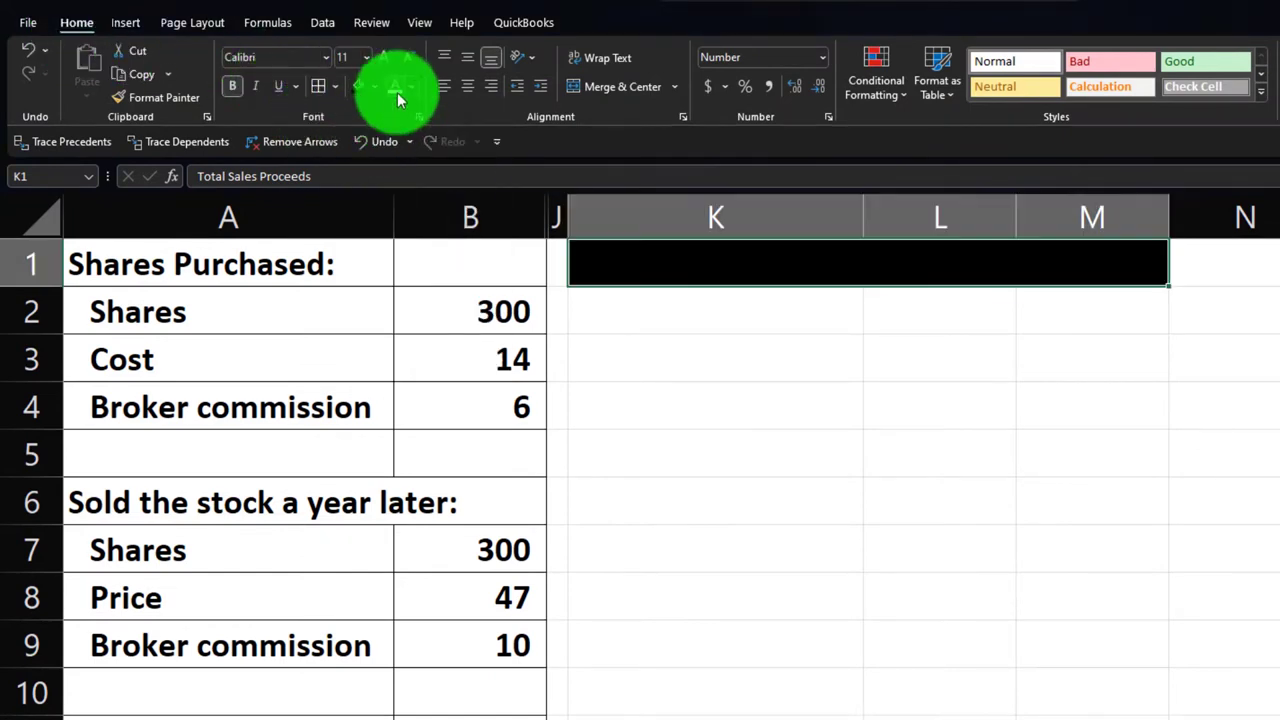
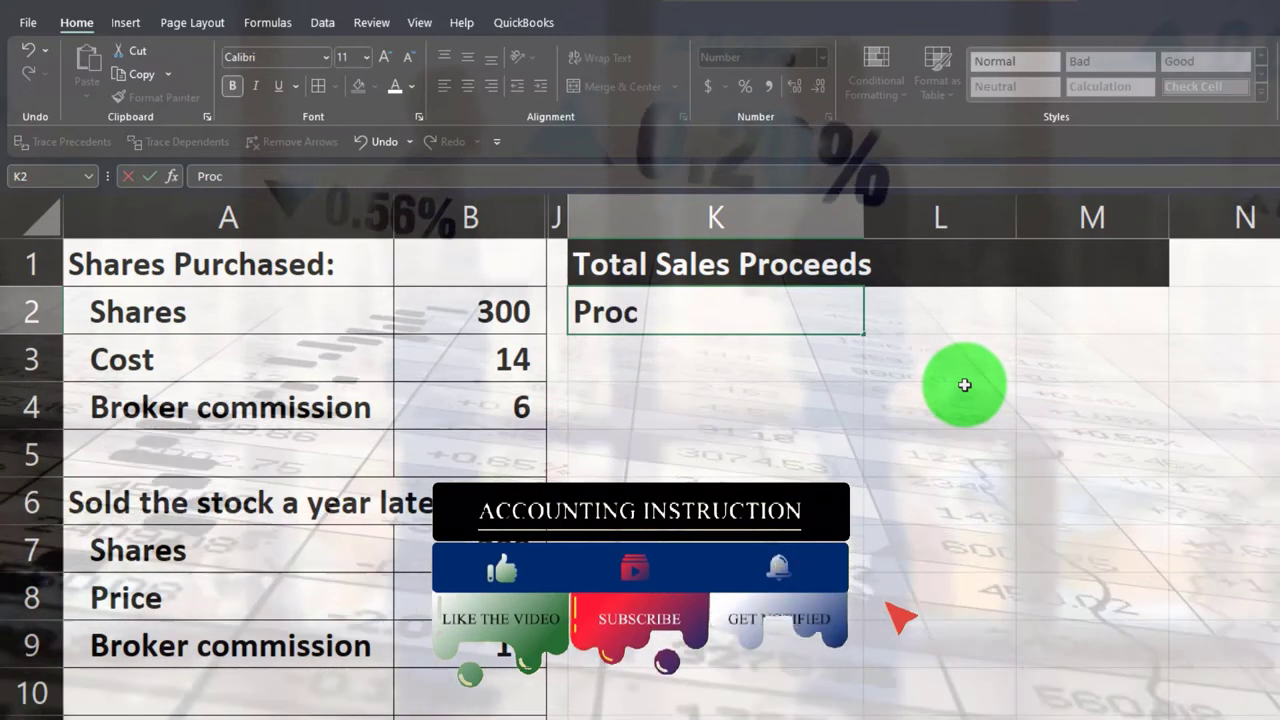
- Enter the label "Proceeds before commissions:" in K2, below the Total Sales Proceeds header
{"action": "type", "text": "bevore"}
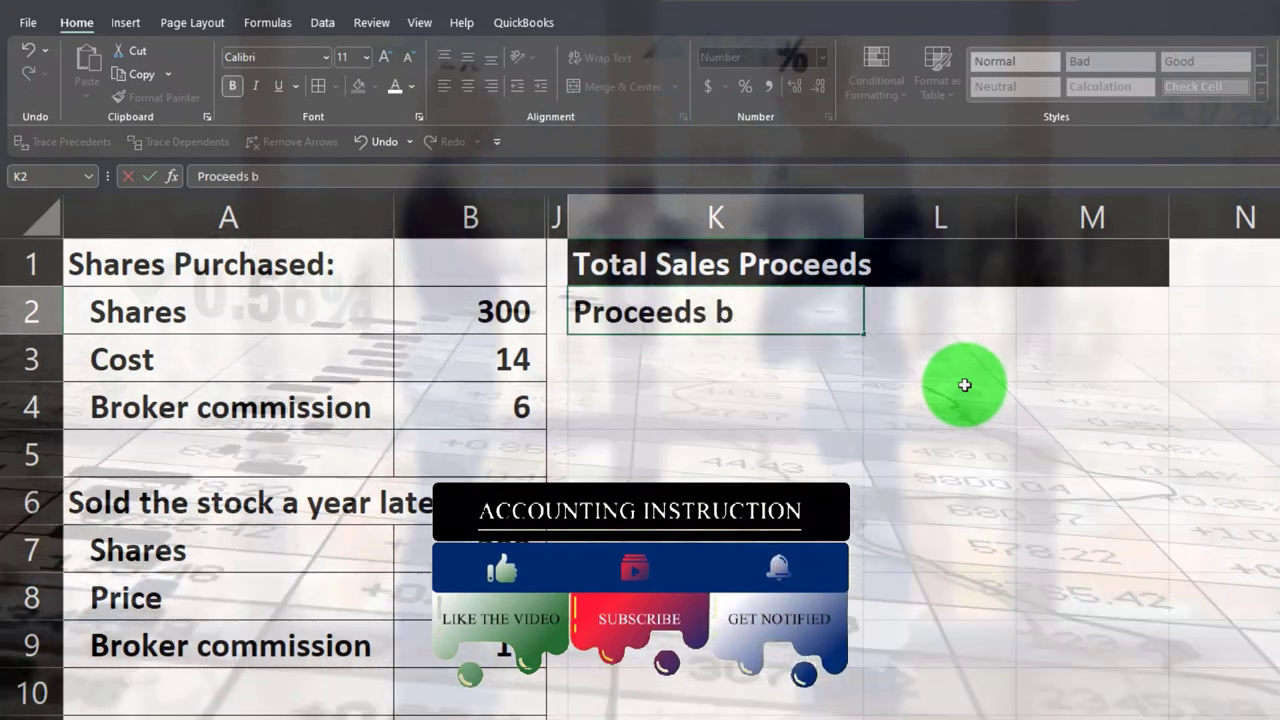
{"action": "key", "text": "BackSpace"}
{"action": "key", "text": "BackSpace"}
{"action": "key", "text": "BackSpace"}
{"action": "key", "text": "BackSpace"}
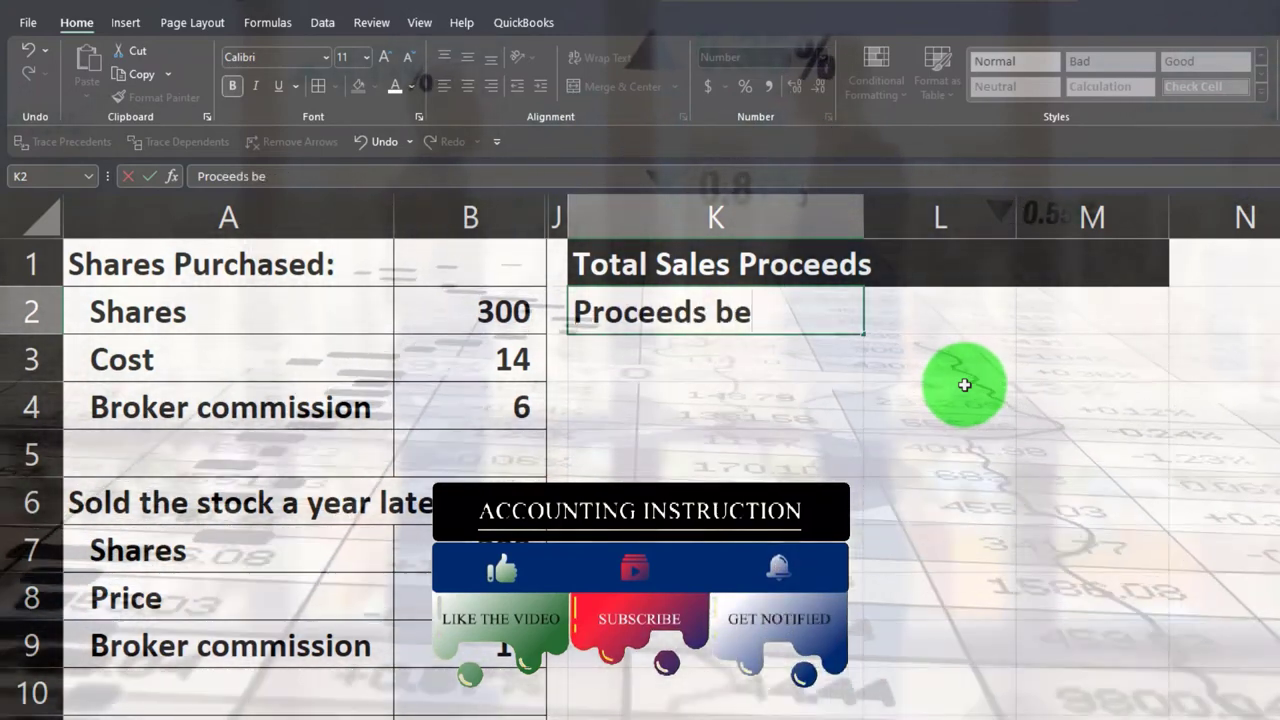
{"action": "type", "text": "fore commission"}
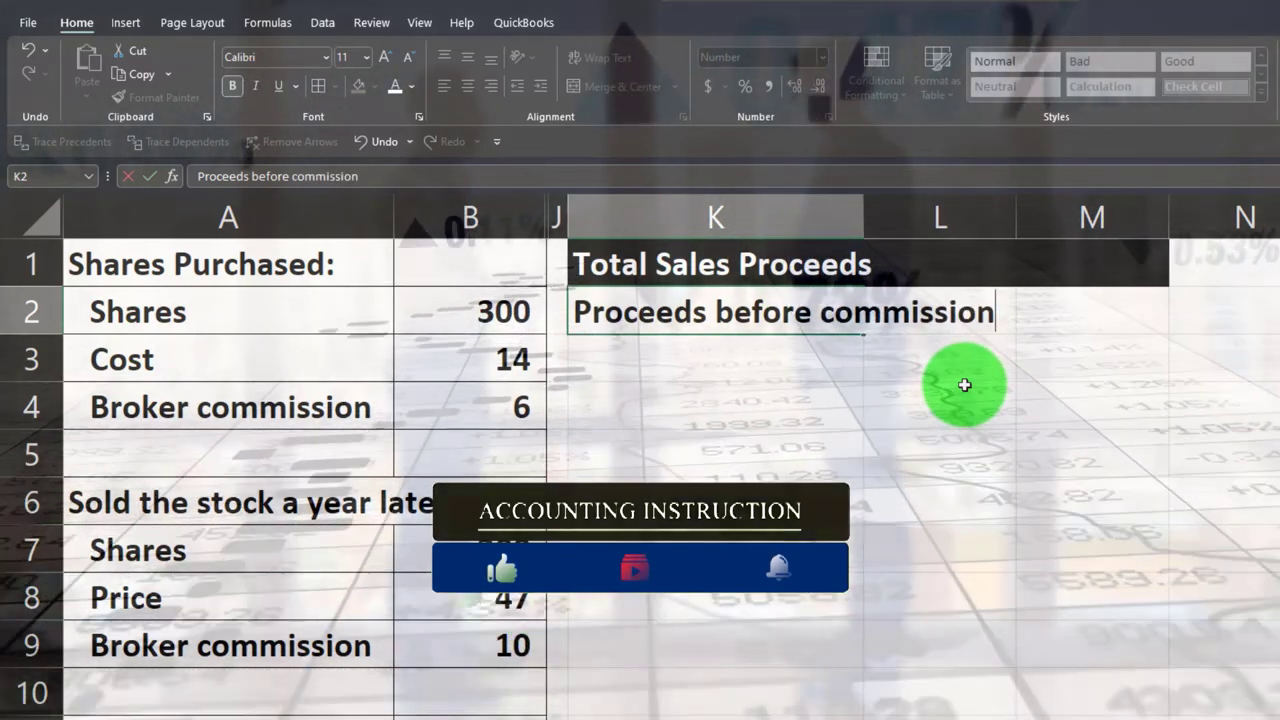
{"action": "type", "text": "s:"}
{"action": "key", "text": "Return"}
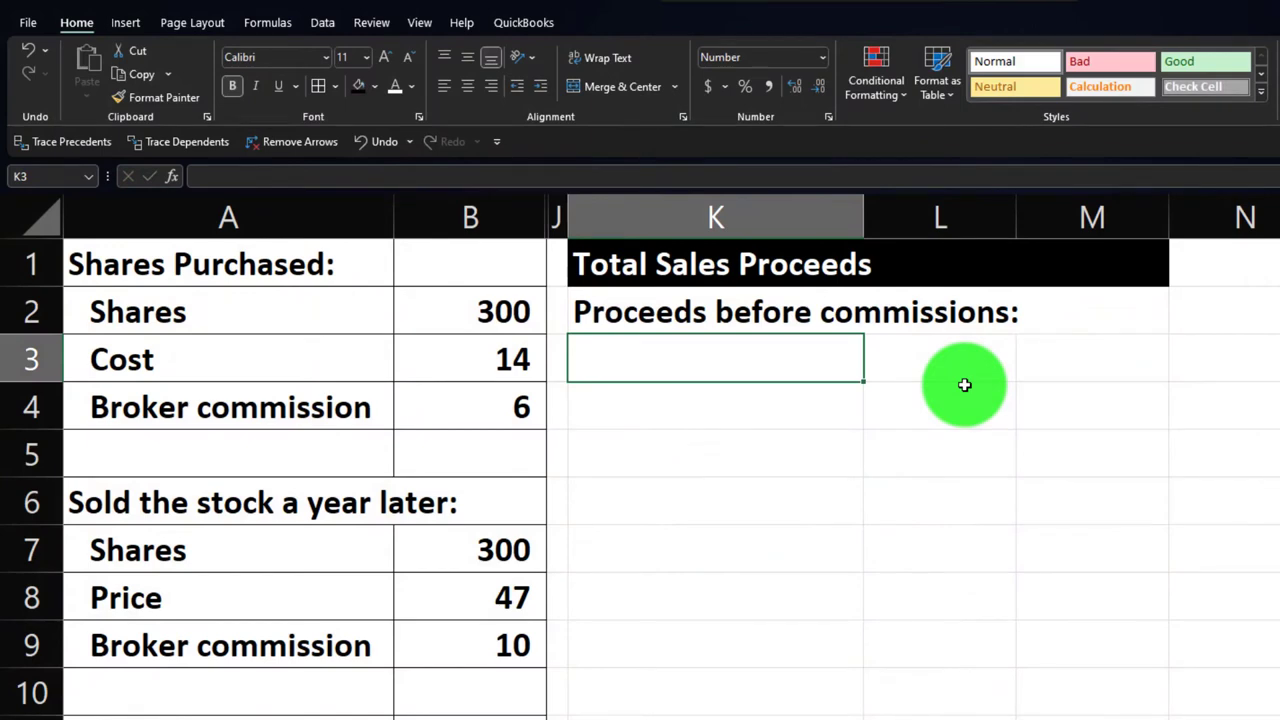
- Link K3 to the sold-stock Shares label in A7
{"action": "type", "text": "="}
{"action": "key", "text": "Down"}
{"action": "key", "text": "Down"}
{"action": "key", "text": "Down"}
{"action": "key", "text": "Down"}
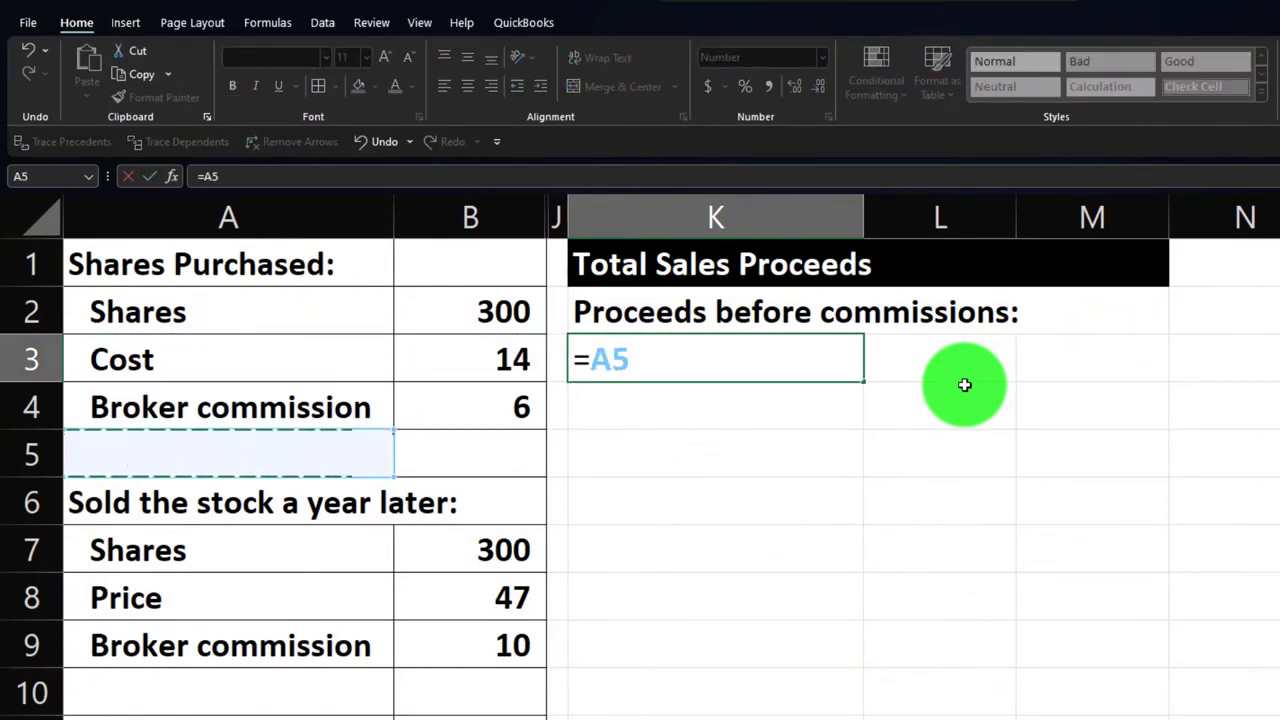
{"action": "key", "text": "Tab"}
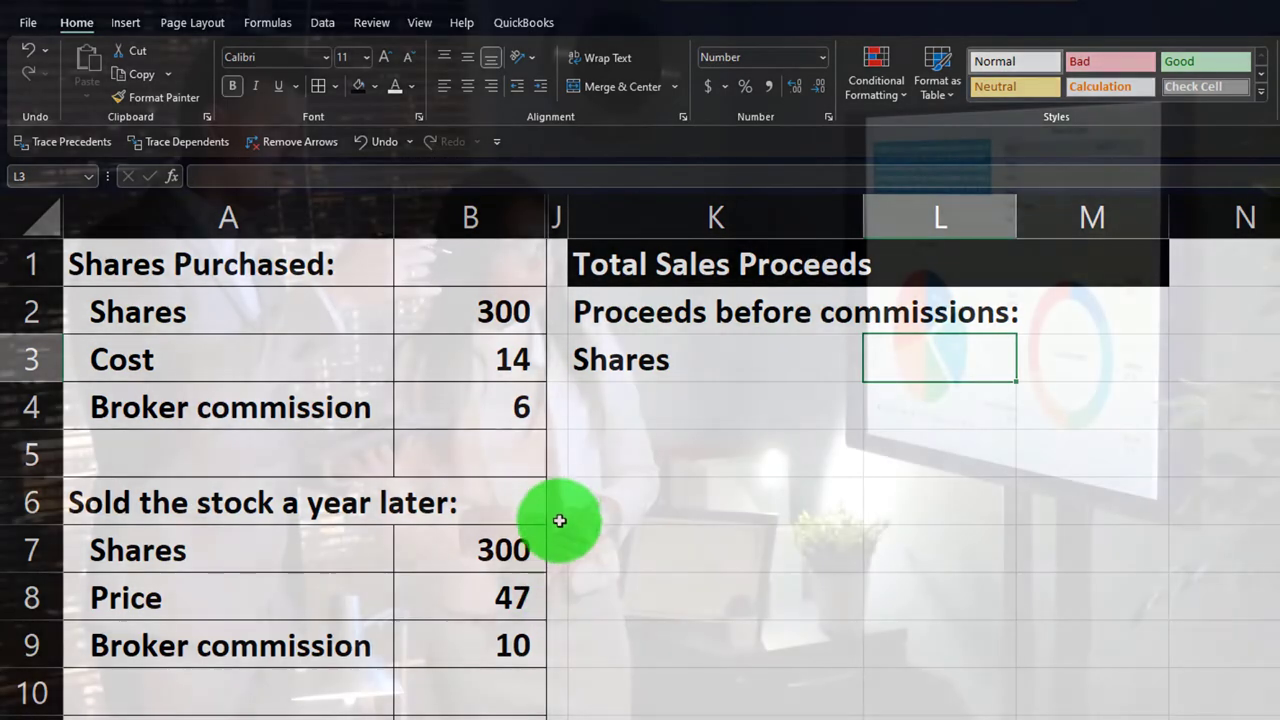
- Link L3 to the number of shares sold in B7
{"action": "type", "text": "="}
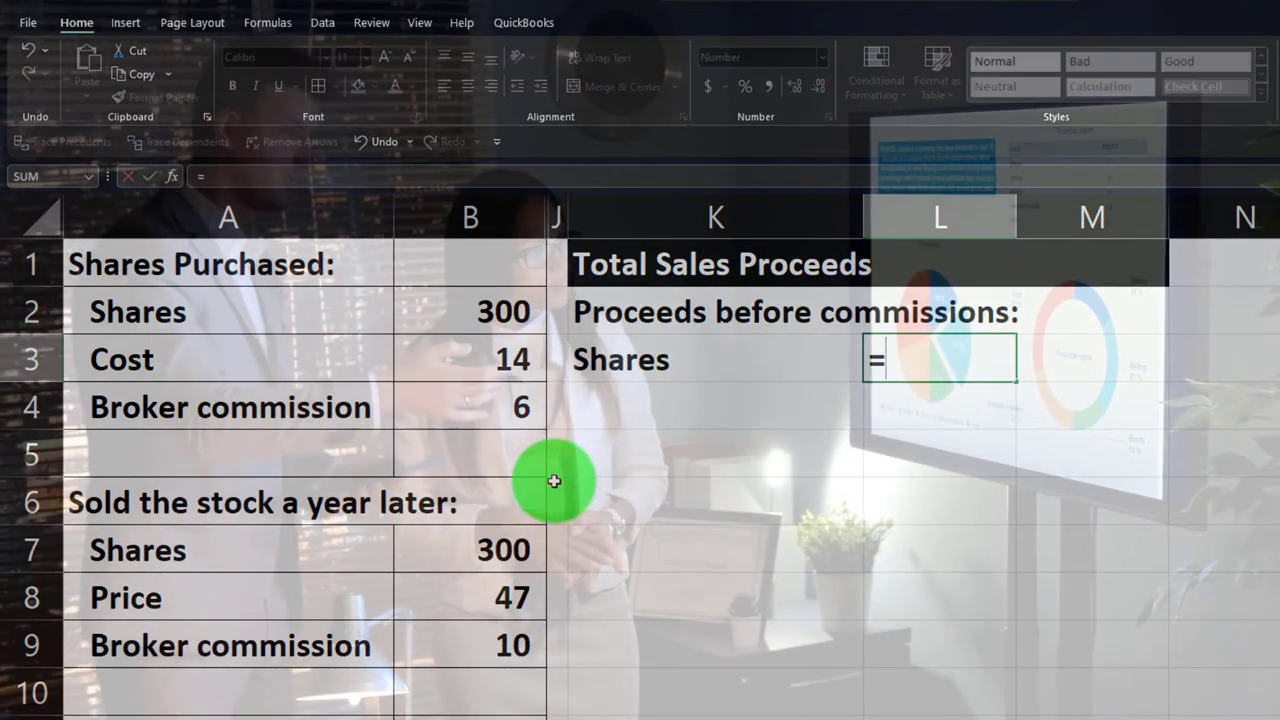
{"action": "key", "text": "Left"}
{"action": "key", "text": "Left"}
{"action": "key", "text": "Left"}
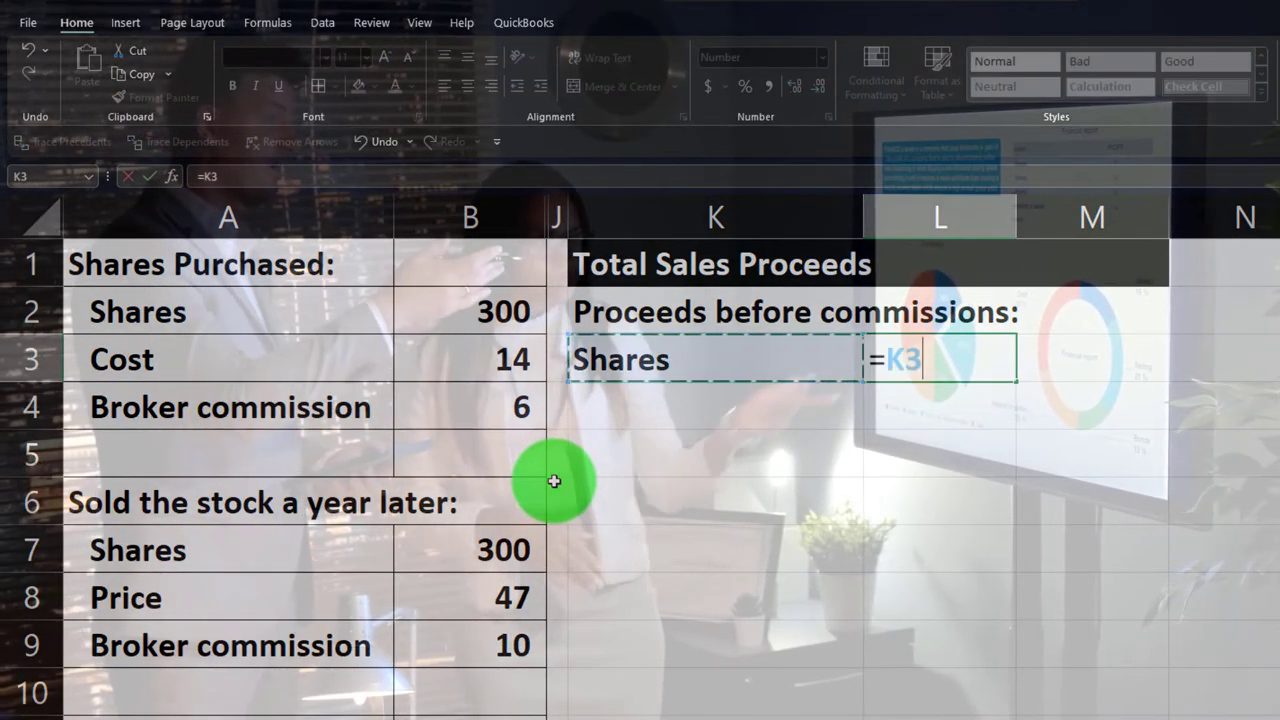
{"action": "key", "text": "Down"}
{"action": "key", "text": "Down"}
{"action": "key", "text": "Down"}
{"action": "key", "text": "Down"}
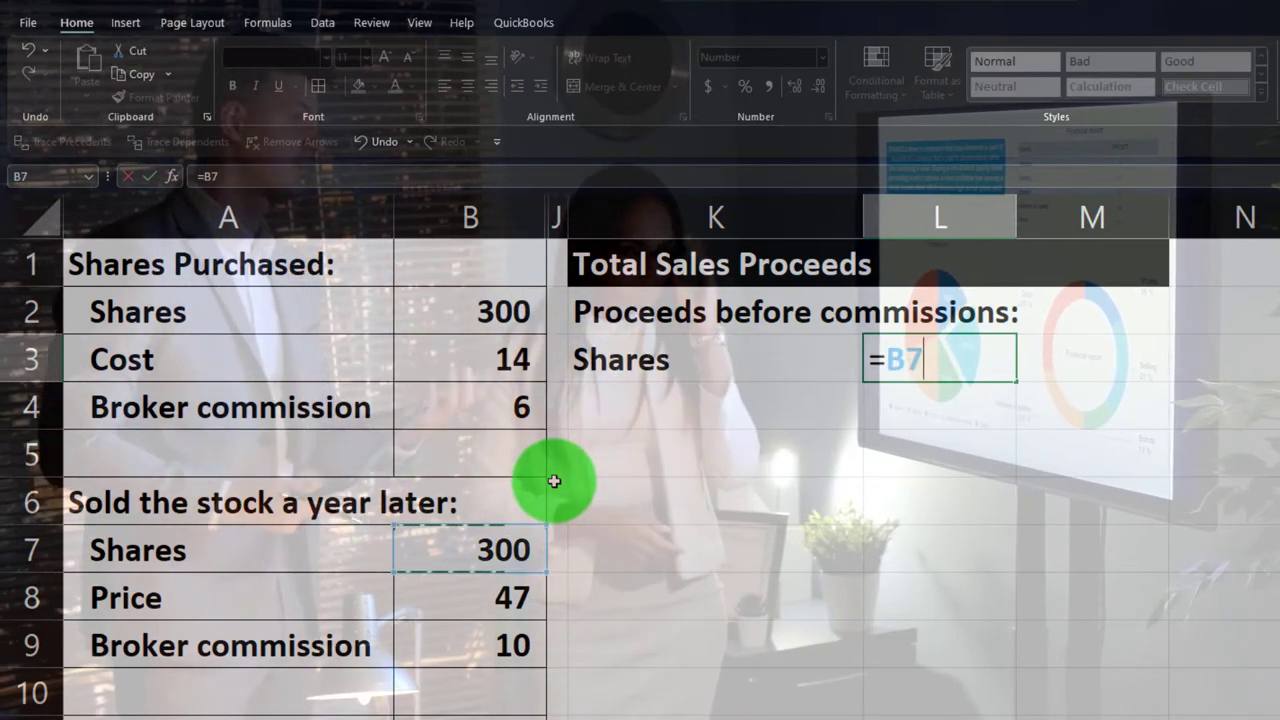
{"action": "key", "text": "Return"}
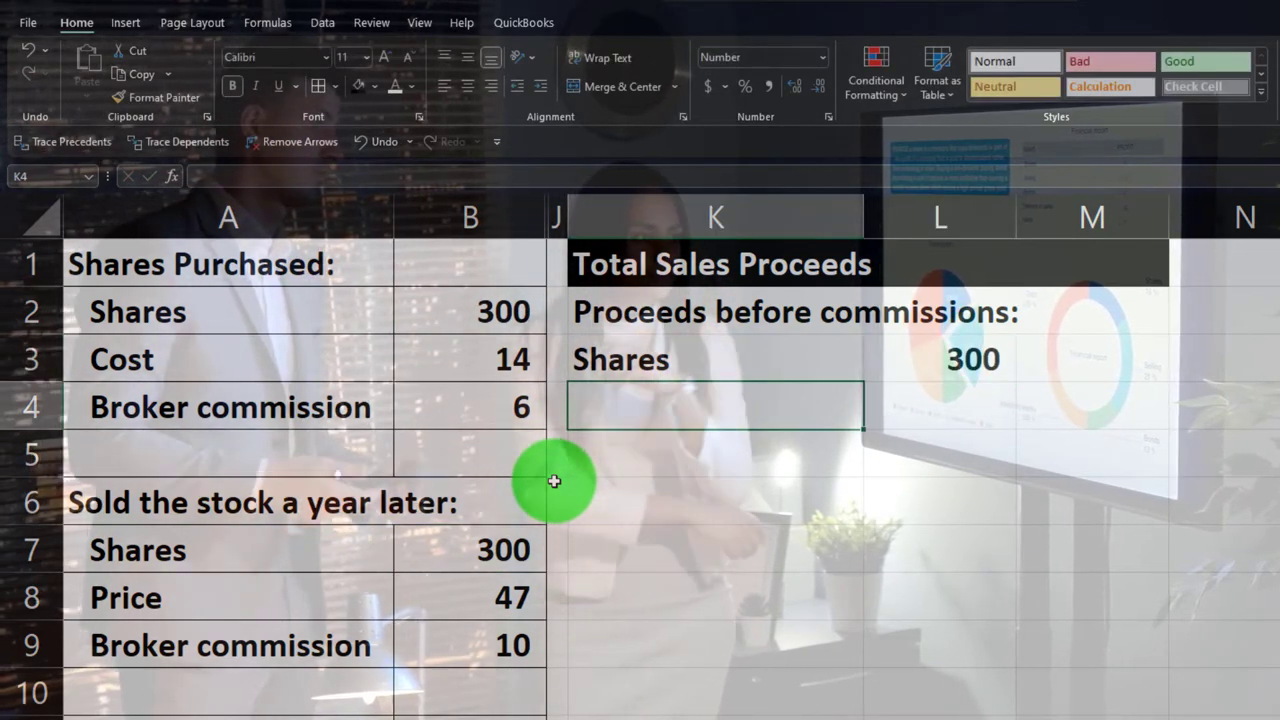
{"action": "type", "text": "="}
{"action": "key", "text": "Left"}
{"action": "key", "text": "Left"}
{"action": "key", "text": "Left"}
{"action": "key", "text": "Up"}
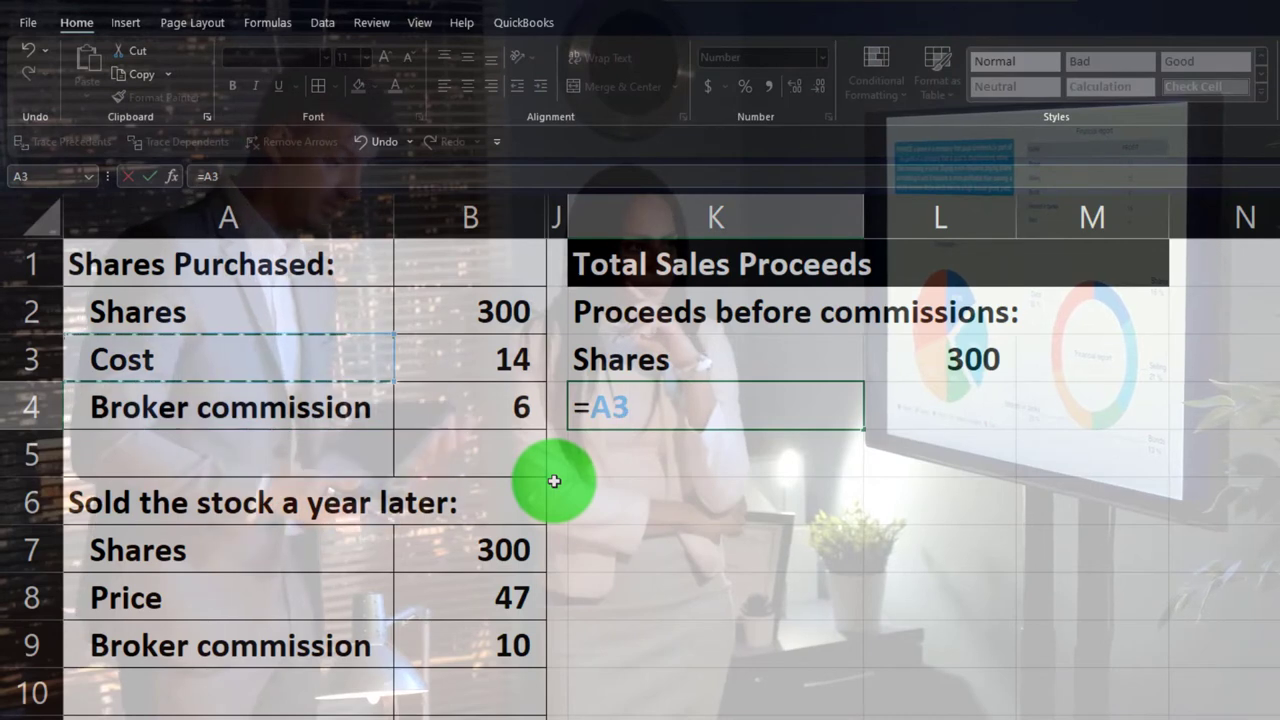
{"action": "key", "text": "Tab"}
{"action": "key", "text": "Left"}
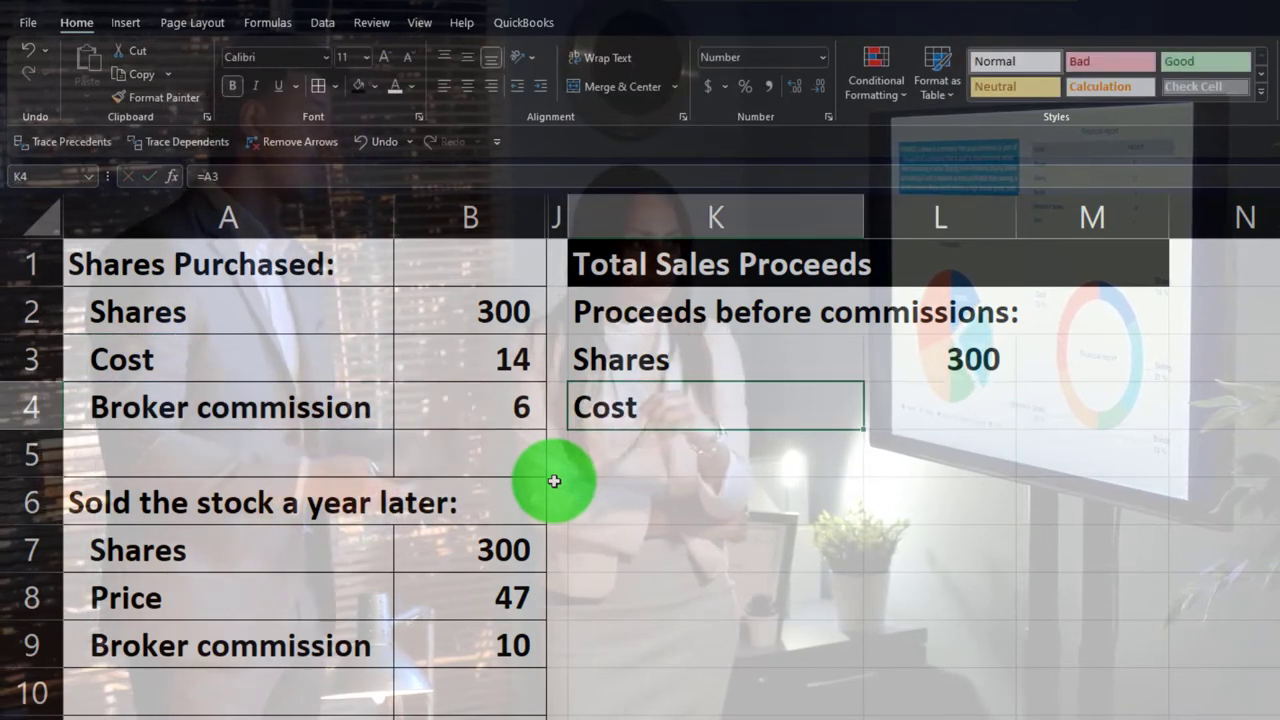
- Link K4 to the Price label in A8 of the sold-stock data
{"action": "type", "text": "="}
{"action": "key", "text": "Down"}
{"action": "key", "text": "Down"}
{"action": "key", "text": "Down"}
{"action": "key", "text": "Down"}
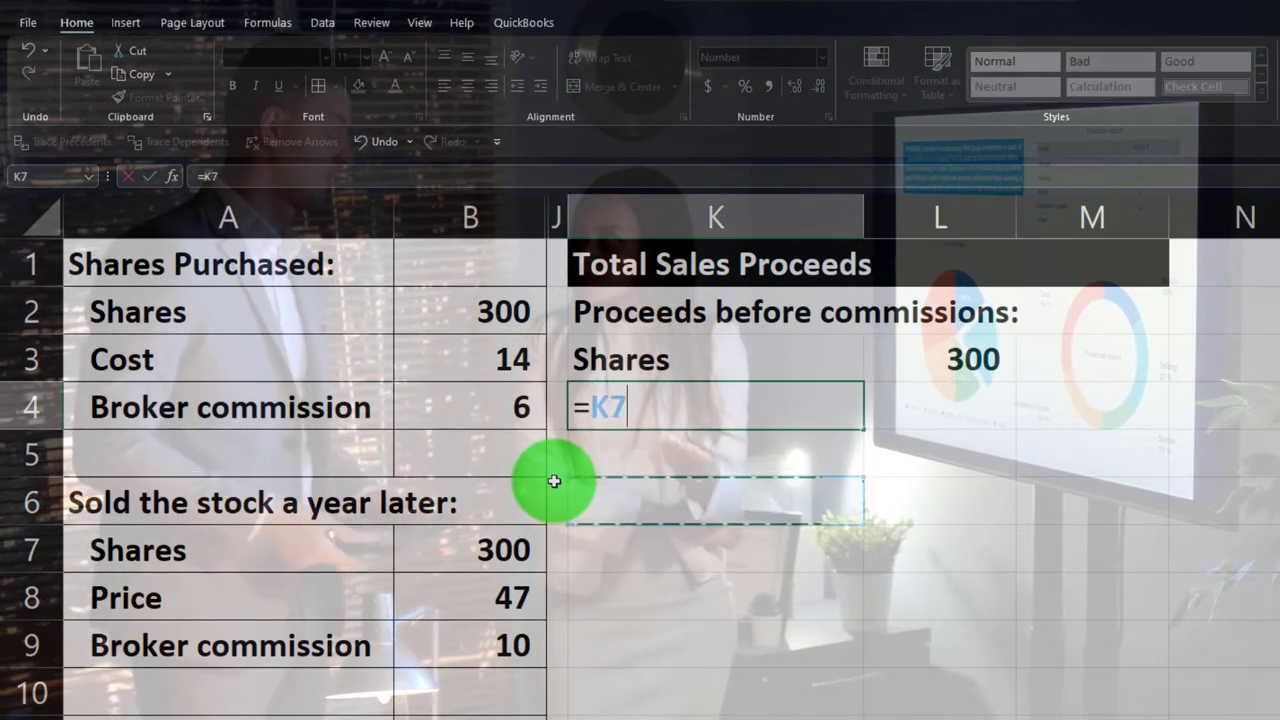
{"action": "key", "text": "Left"}
{"action": "key", "text": "Left"}
{"action": "key", "text": "Left"}
{"action": "key", "text": "Tab"}
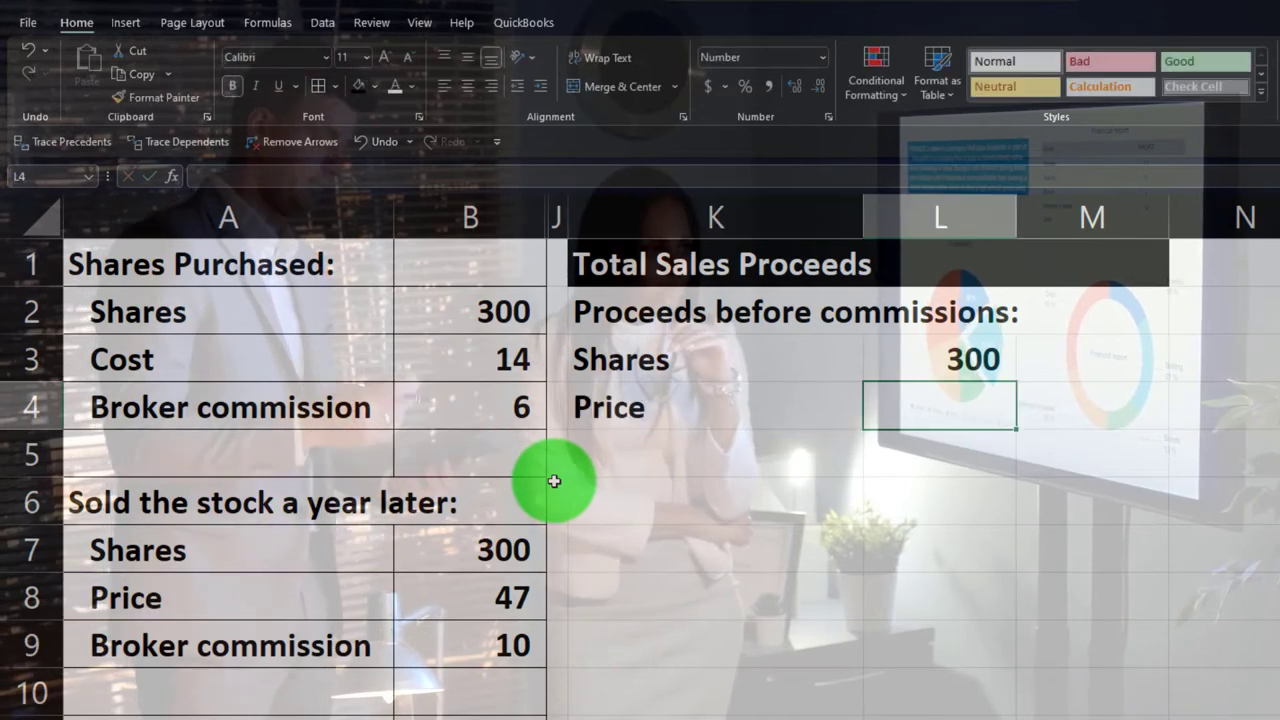
- Link L4 to the selling price per share in B8
{"action": "type", "text": "="}
{"action": "key", "text": "Left"}
{"action": "key", "text": "Down"}
{"action": "key", "text": "Left"}
{"action": "key", "text": "Down"}
{"action": "key", "text": "Down"}
{"action": "key", "text": "Down"}
{"action": "key", "text": "Left"}
{"action": "key", "text": "Return"}
- Underline the price in L4
{"action": "key", "text": "Up"}
{"action": "key", "text": "Right"}
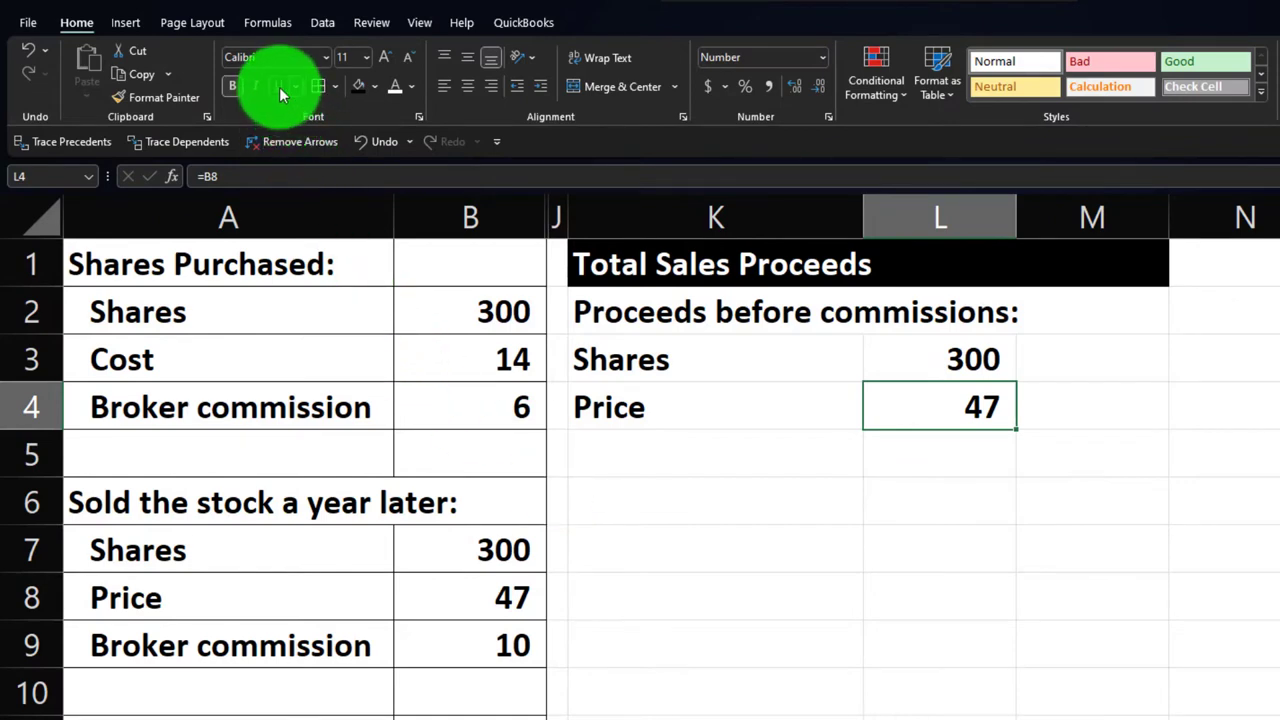
{"action": "key", "text": "Down"}
{"action": "key", "text": "Left"}
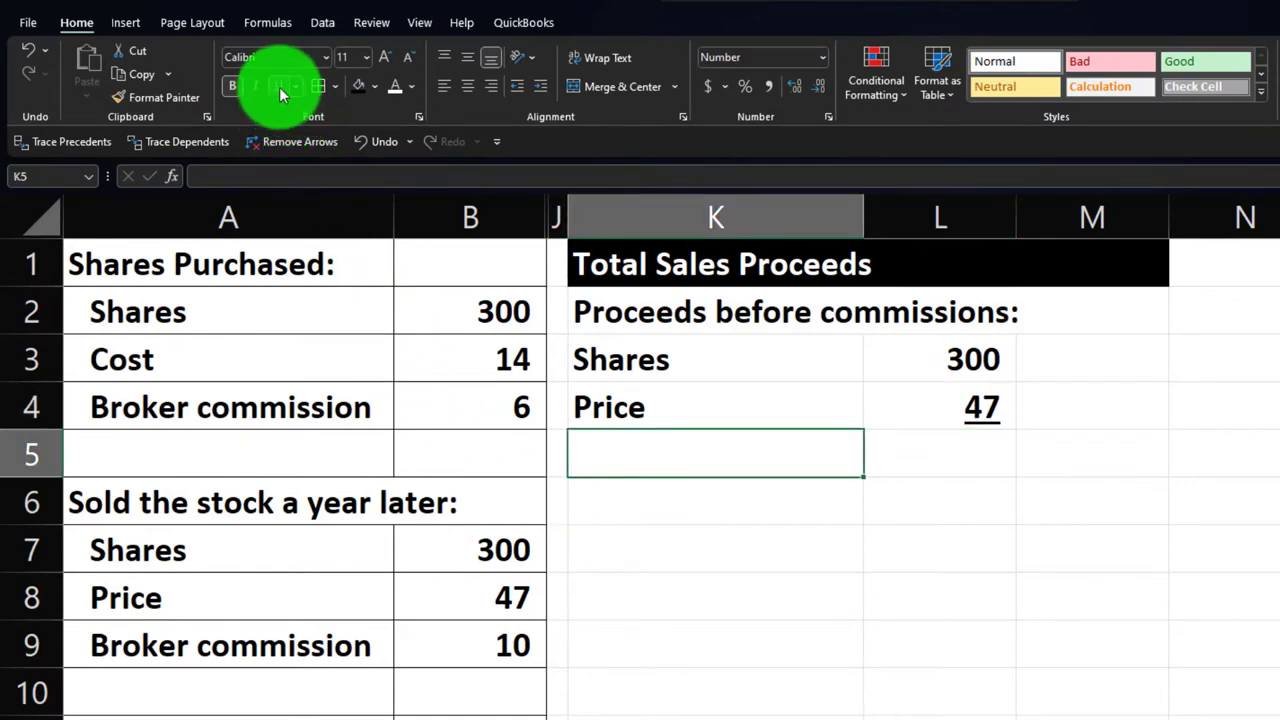
- Copy the "Proceeds before commissions:" label from K2 into K5 and remove the colon from the copy
{"action": "left_click", "coordinate": [645, 298]}
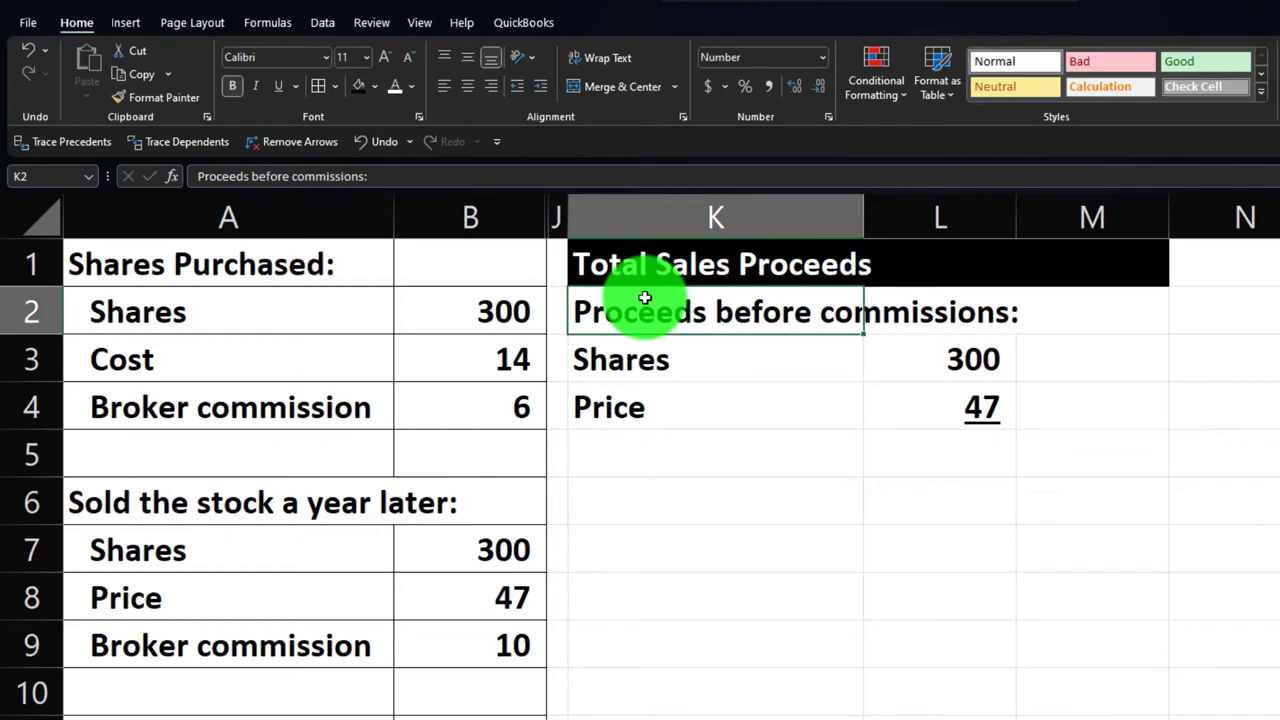
{"action": "left_click", "coordinate": [663, 466]}
{"action": "type", "text": "Proceeds before commissions:"}
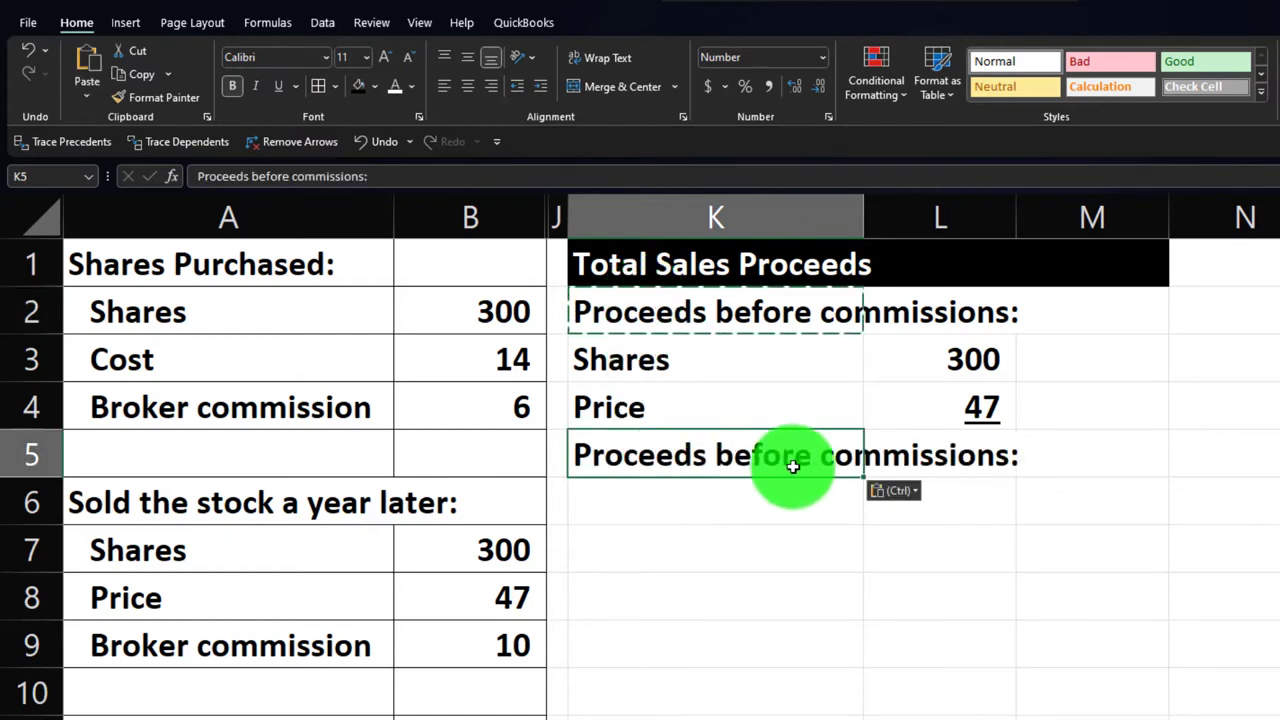
{"action": "left_click", "coordinate": [900, 450]}
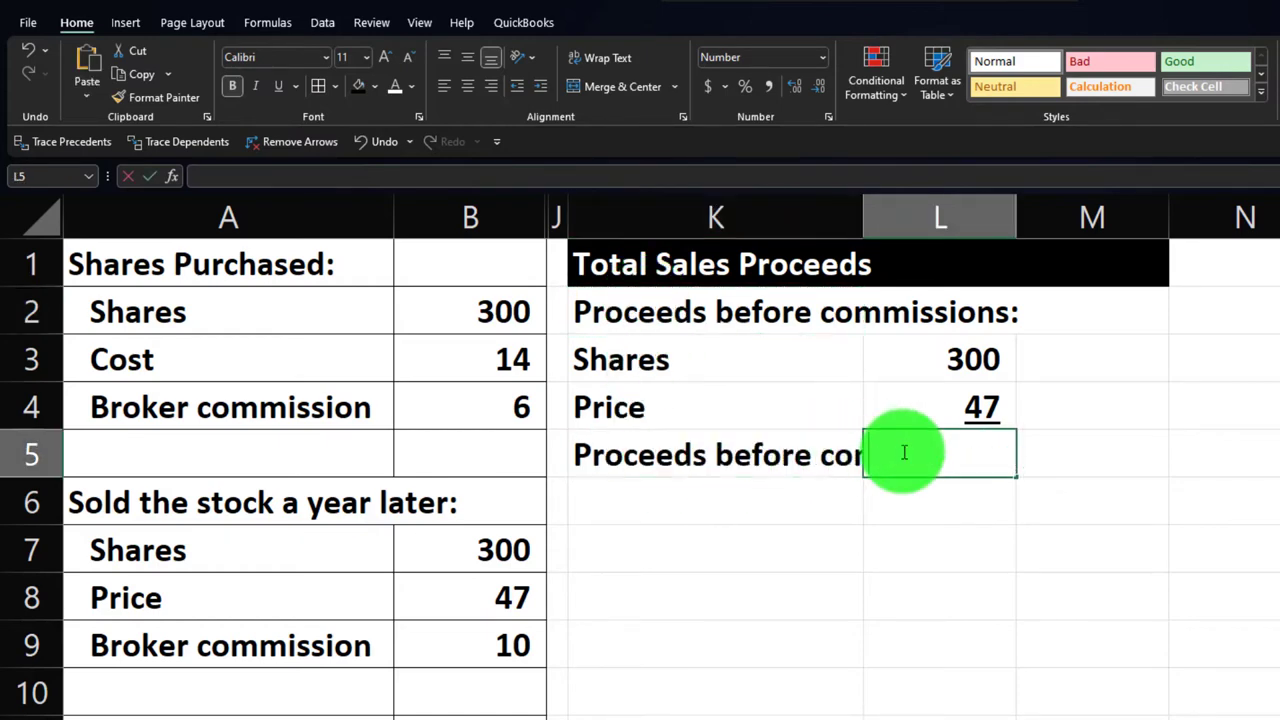
{"action": "double_click", "coordinate": [1010, 456]}
{"action": "key", "text": "Return"}
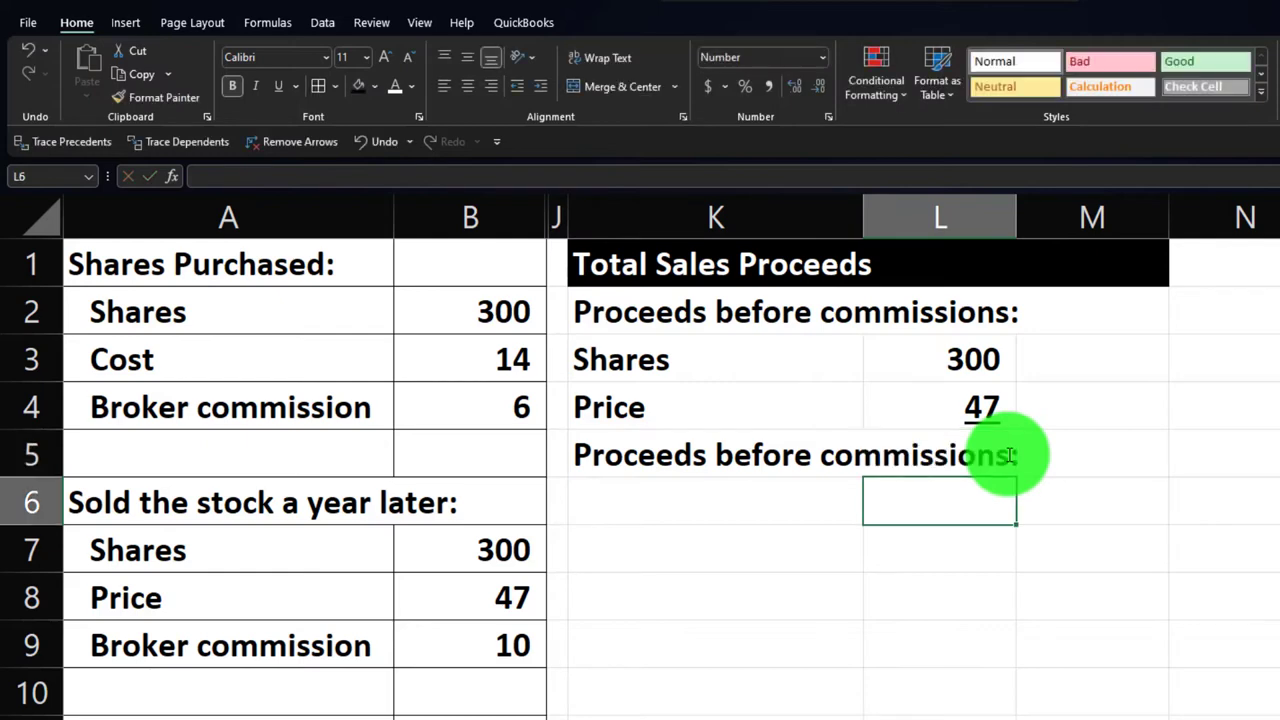
{"action": "left_click", "coordinate": [793, 447]}
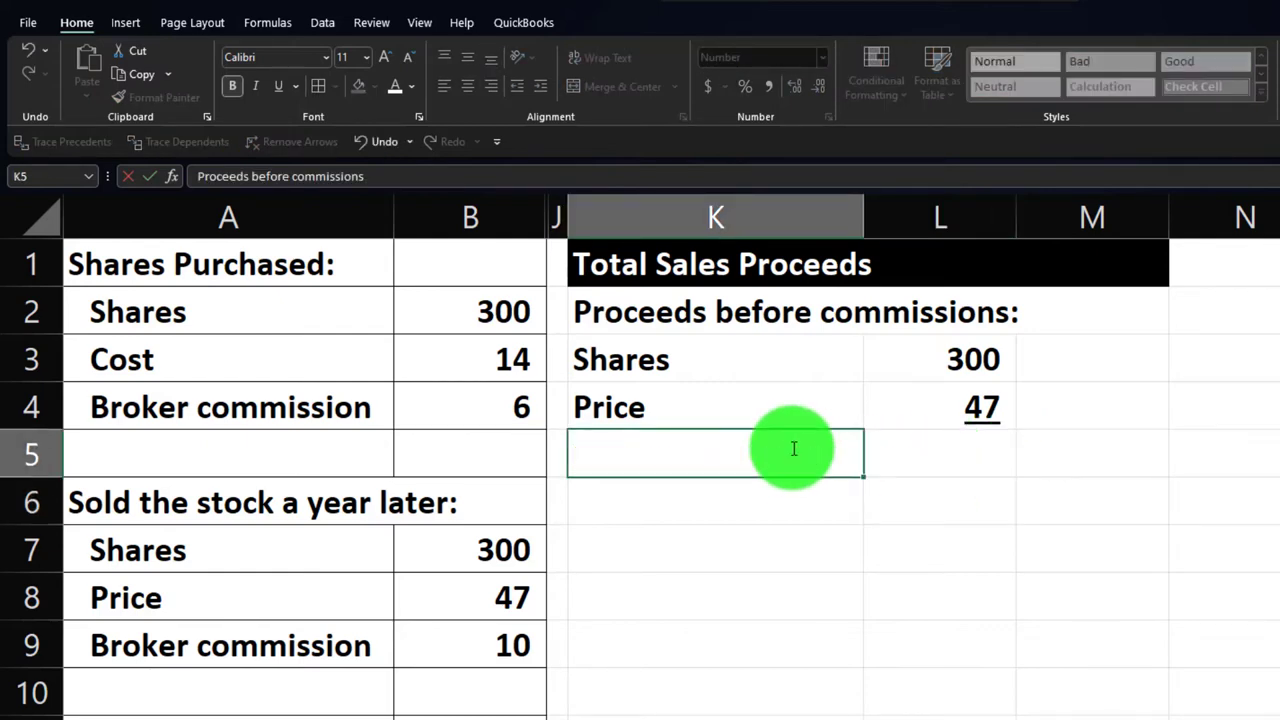
{"action": "key", "text": "Return"}
- Calculate the proceeds before commissions in M5 with the formula =L3*L4
{"action": "key", "text": "Right"}
{"action": "key", "text": "Right"}
{"action": "key", "text": "Up"}
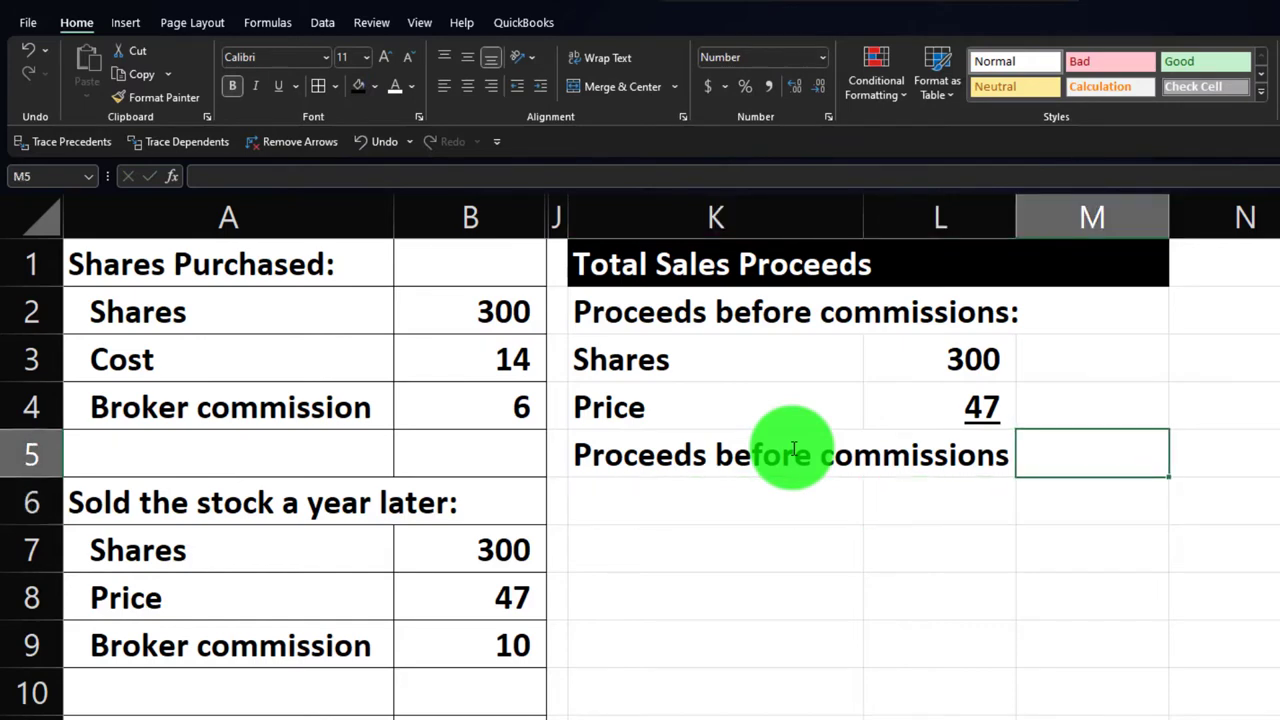
{"action": "type", "text": "="}
{"action": "key", "text": "Left"}
{"action": "key", "text": "Up"}
{"action": "key", "text": "Up"}
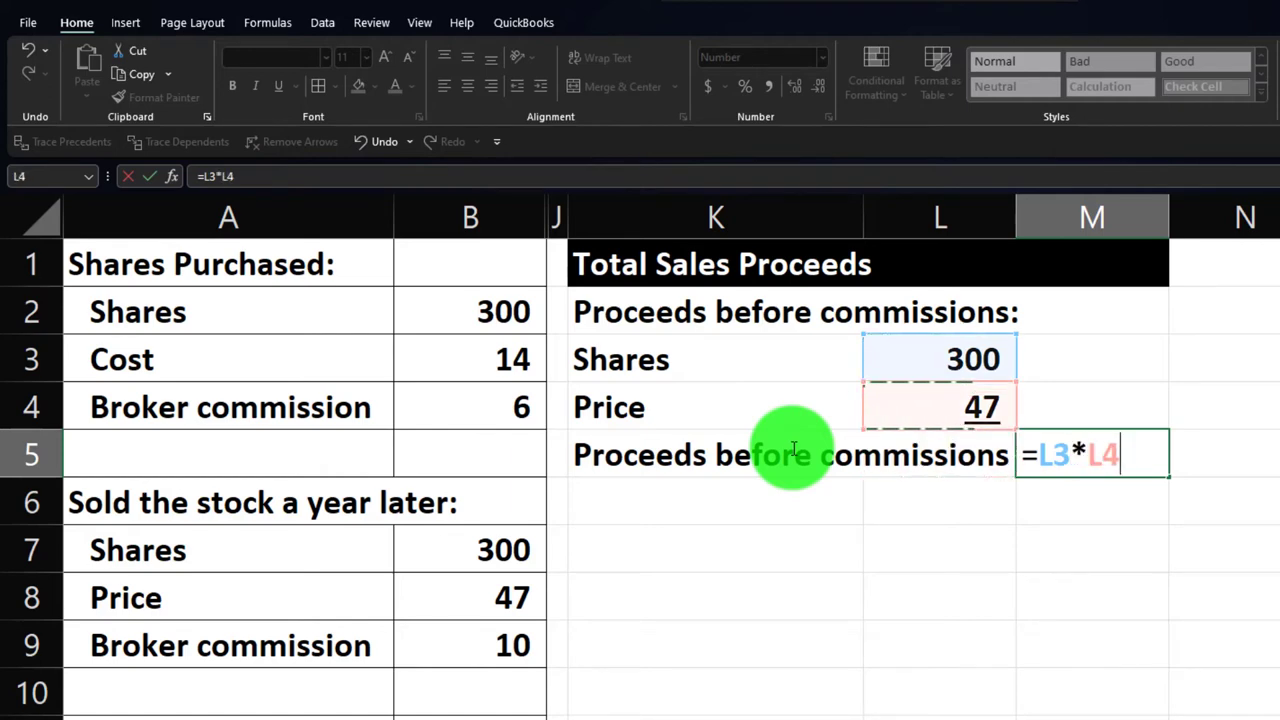
{"action": "key", "text": "Return"}
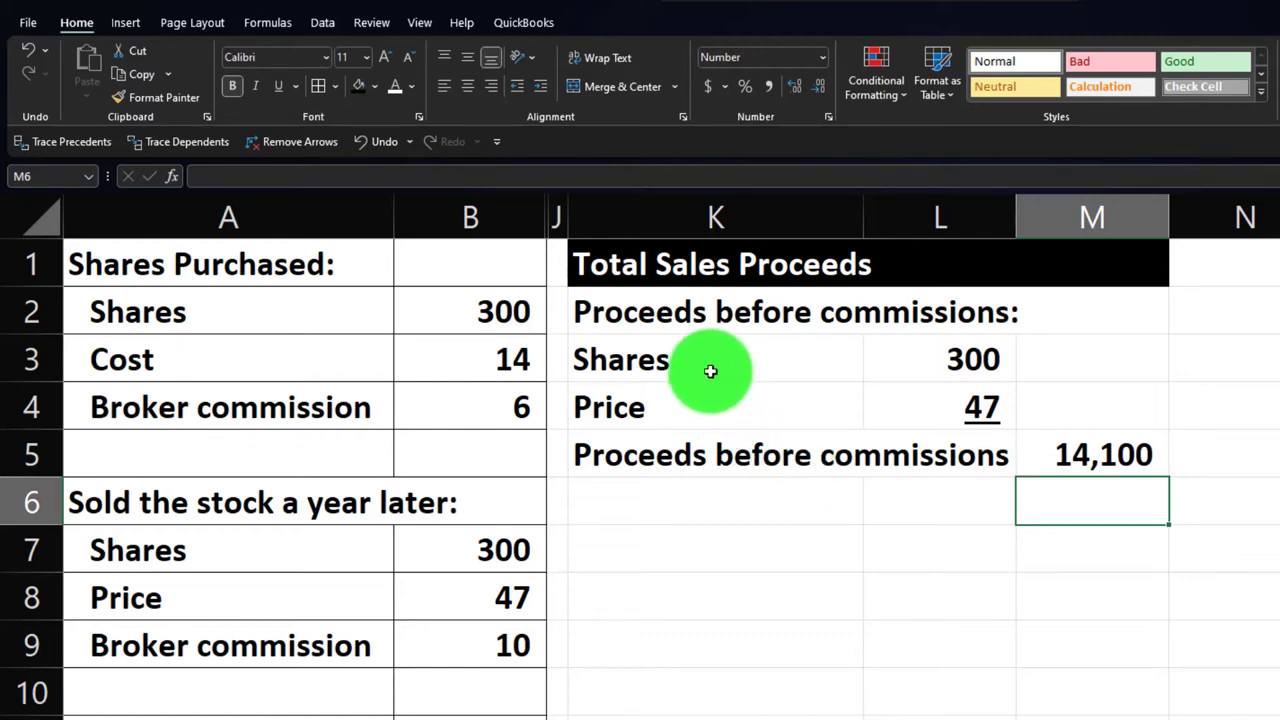
- Indent the labels in K3:K5 one level and K5 one level more, and widen column K so the K5 label fits
{"action": "left_click_drag", "start_coordinate": [710, 371], "coordinate": [706, 436]}
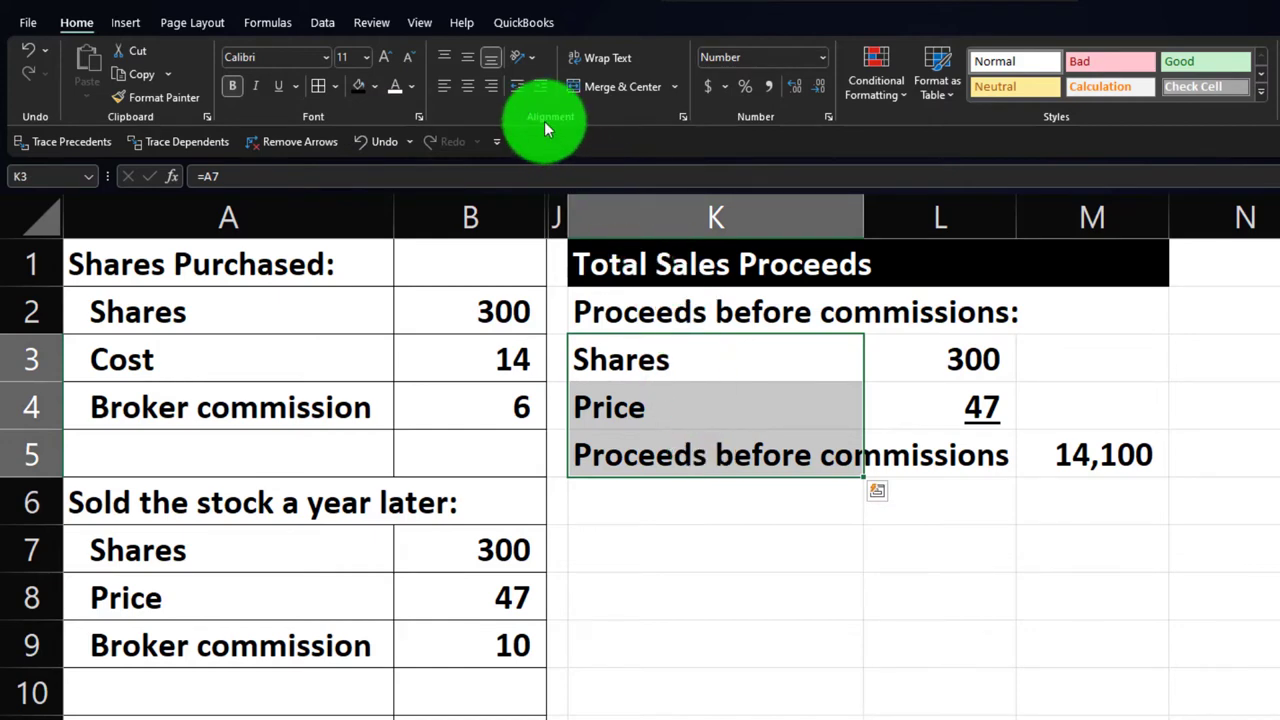
{"action": "left_click", "coordinate": [540, 86]}
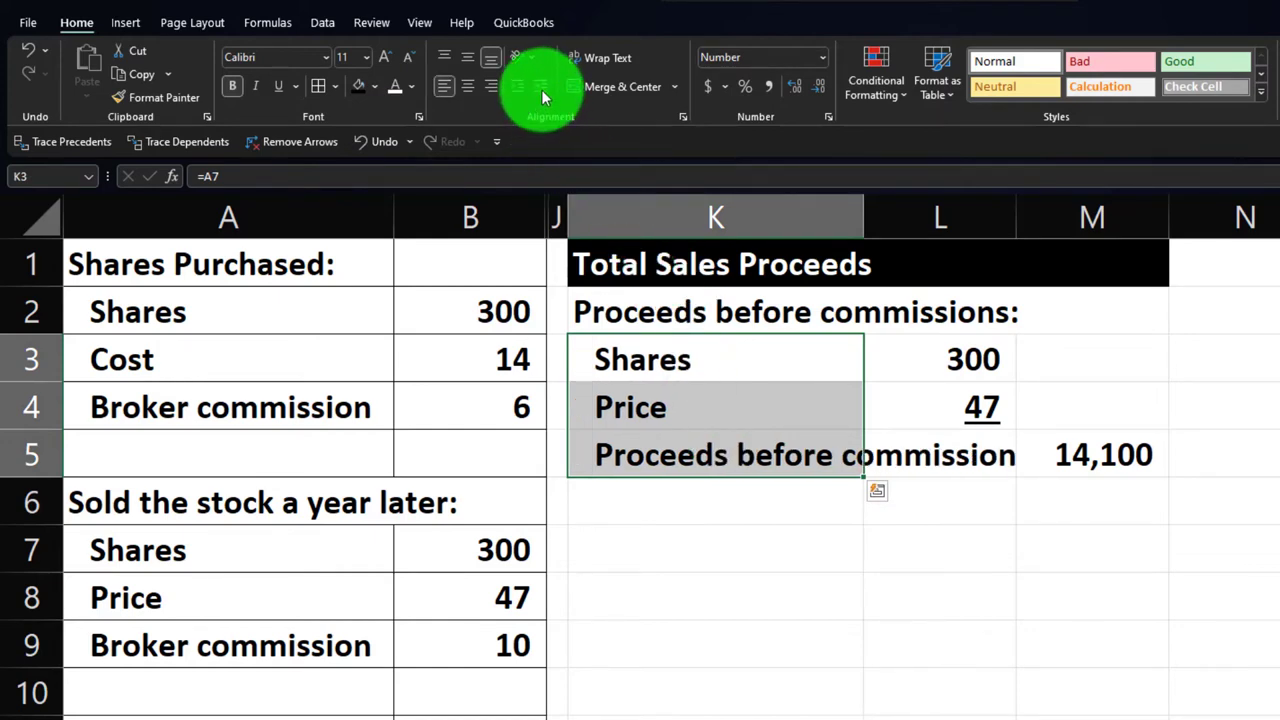
{"action": "left_click", "coordinate": [630, 465]}
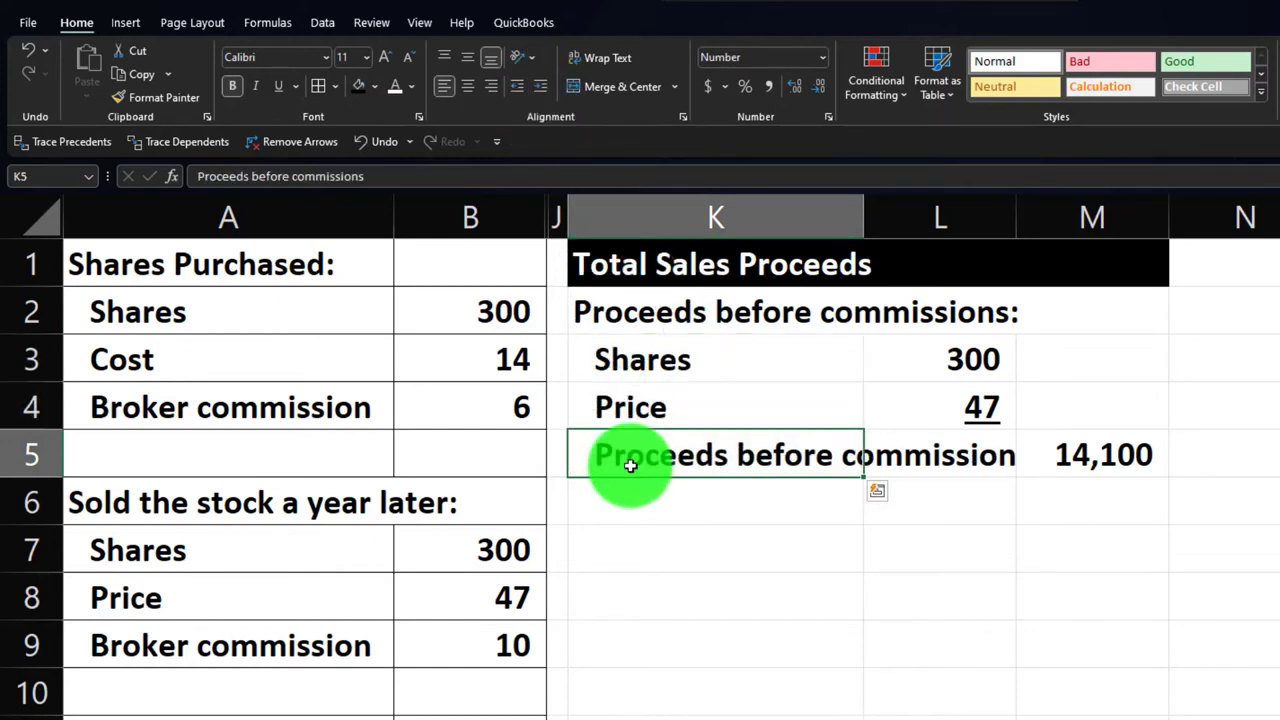
{"action": "left_click", "coordinate": [544, 80]}
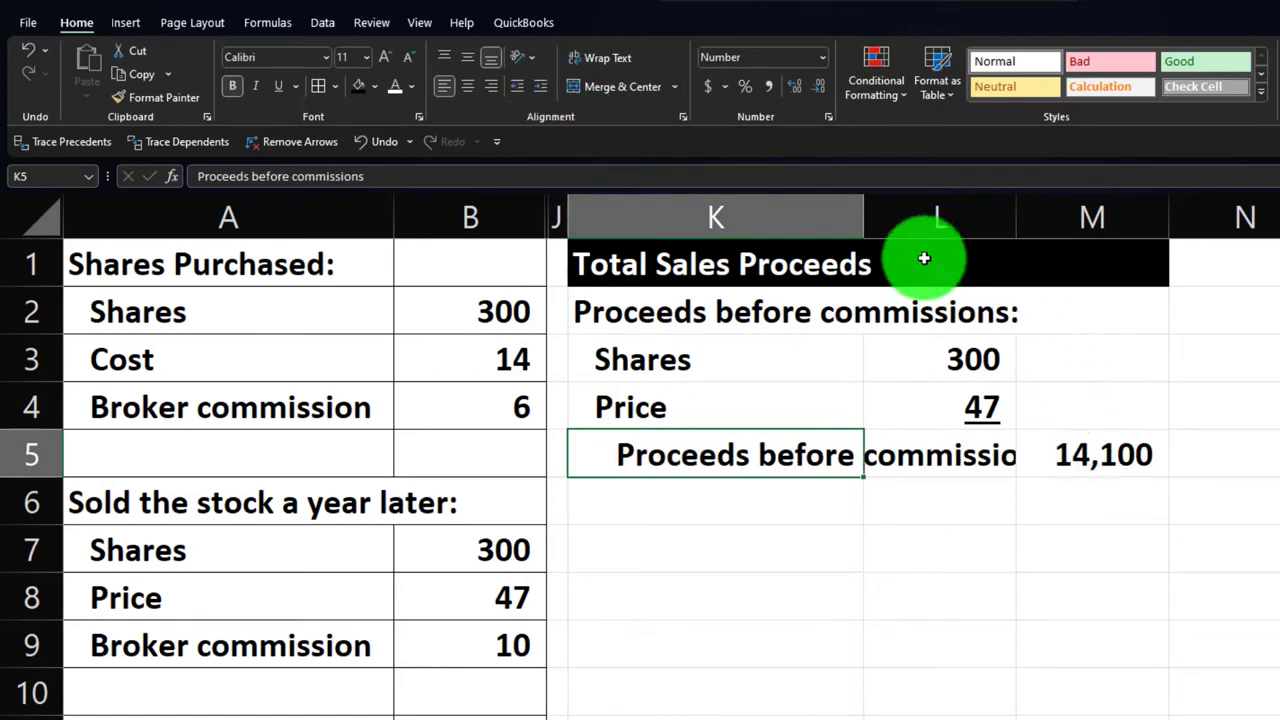
{"action": "left_click_drag", "start_coordinate": [865, 218], "coordinate": [908, 214]}
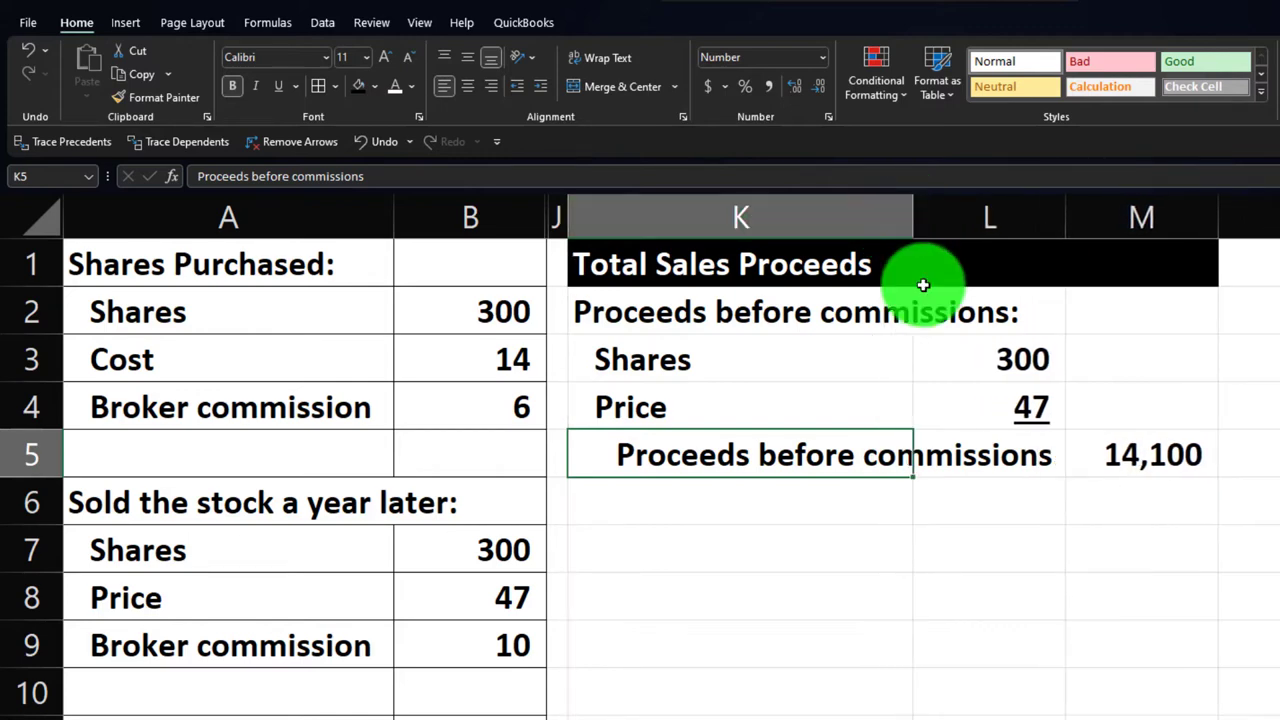
- Link K6 to the Broker commission label of the sale in A9
{"action": "left_click", "coordinate": [725, 502]}
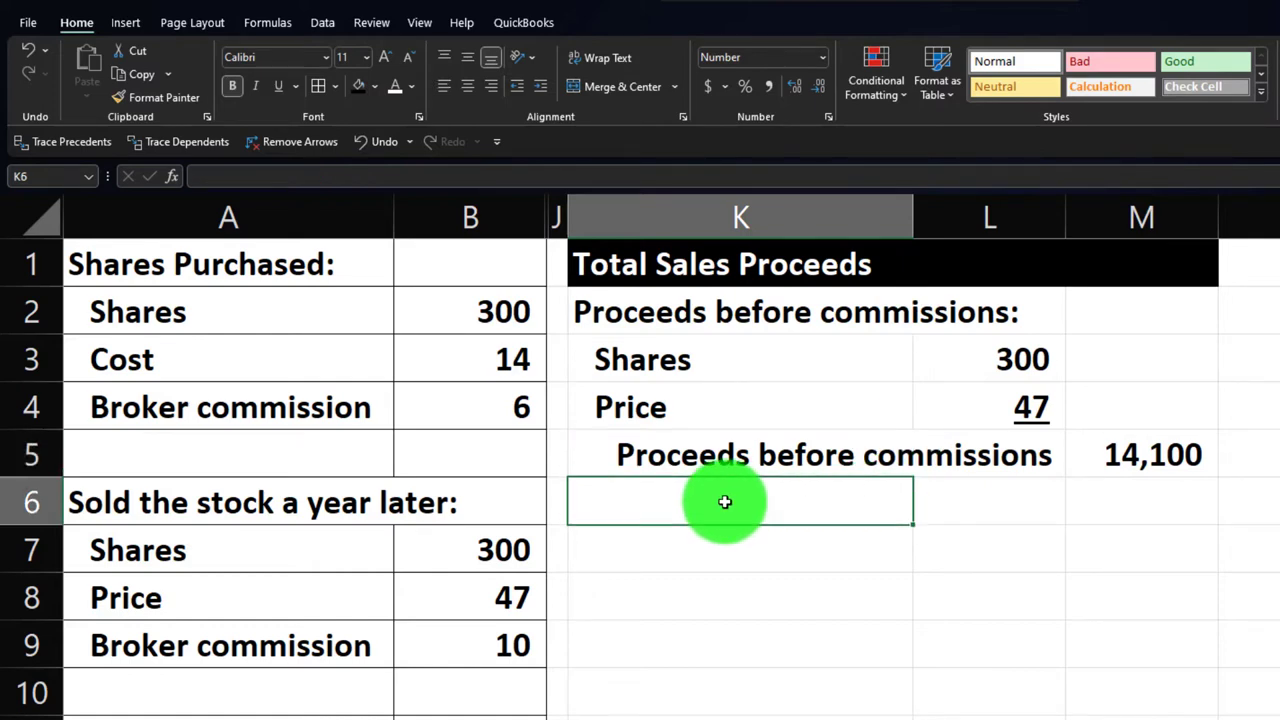
{"action": "type", "text": "="}
{"action": "key", "text": "Left"}
{"action": "key", "text": "Left"}
{"action": "key", "text": "Left"}
{"action": "key", "text": "Down"}
{"action": "key", "text": "Down"}
{"action": "key", "text": "Down"}
{"action": "key", "text": "Tab"}
- Link M6 to the sale's broker commission amount in B9
{"action": "key", "text": "Tab"}
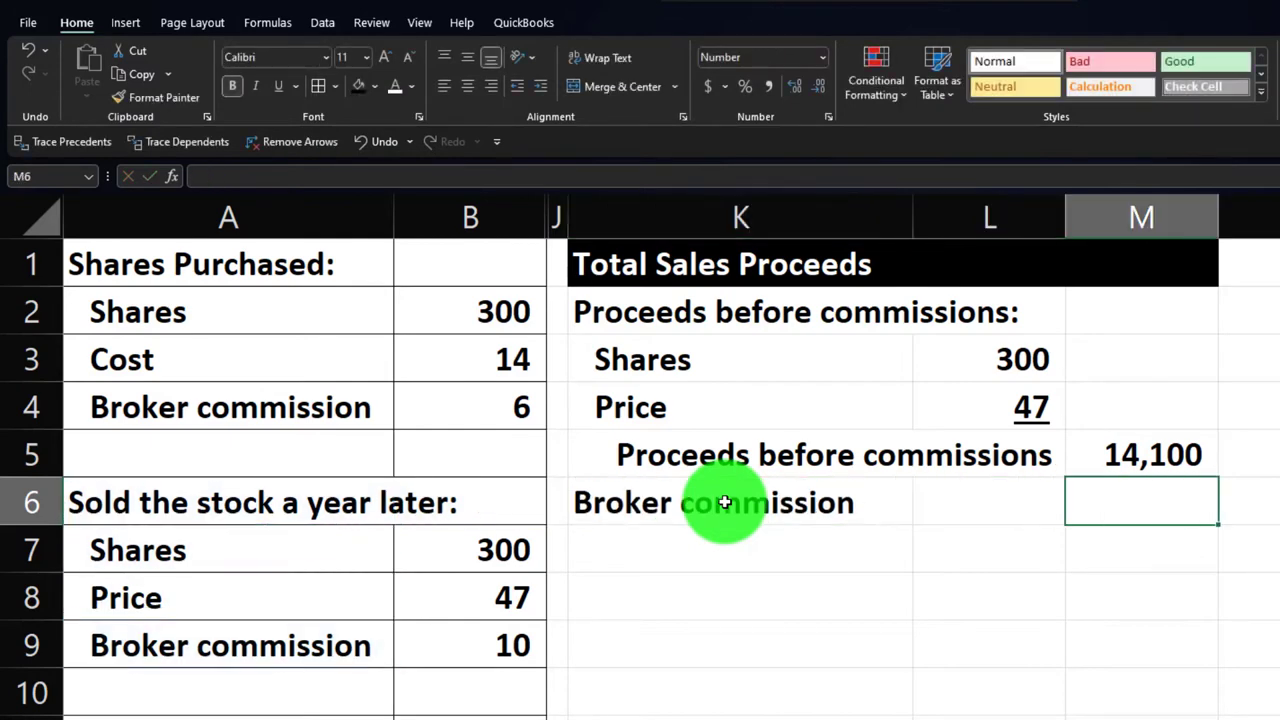
{"action": "type", "text": "="}
{"action": "key", "text": "Left"}
{"action": "key", "text": "Left"}
{"action": "key", "text": "Left"}
{"action": "key", "text": "Left"}
{"action": "key", "text": "Down"}
{"action": "key", "text": "Down"}
{"action": "key", "text": "Down"}
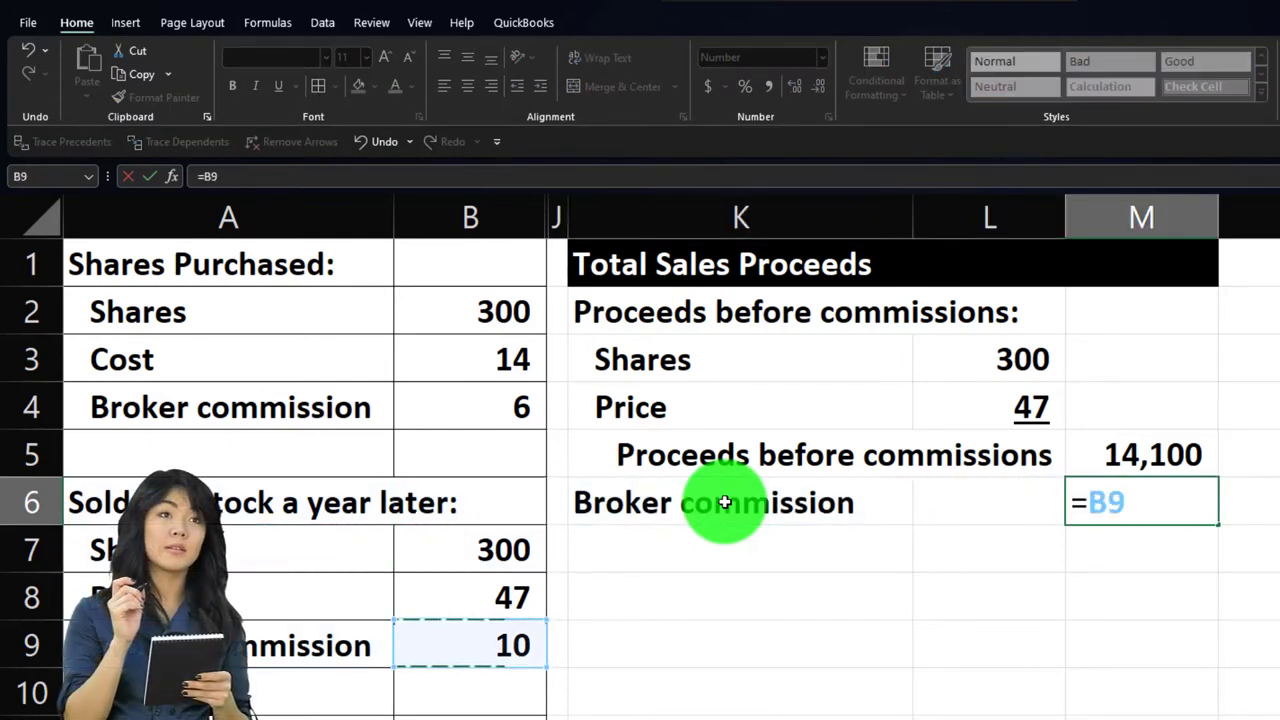
{"action": "key", "text": "Return"}
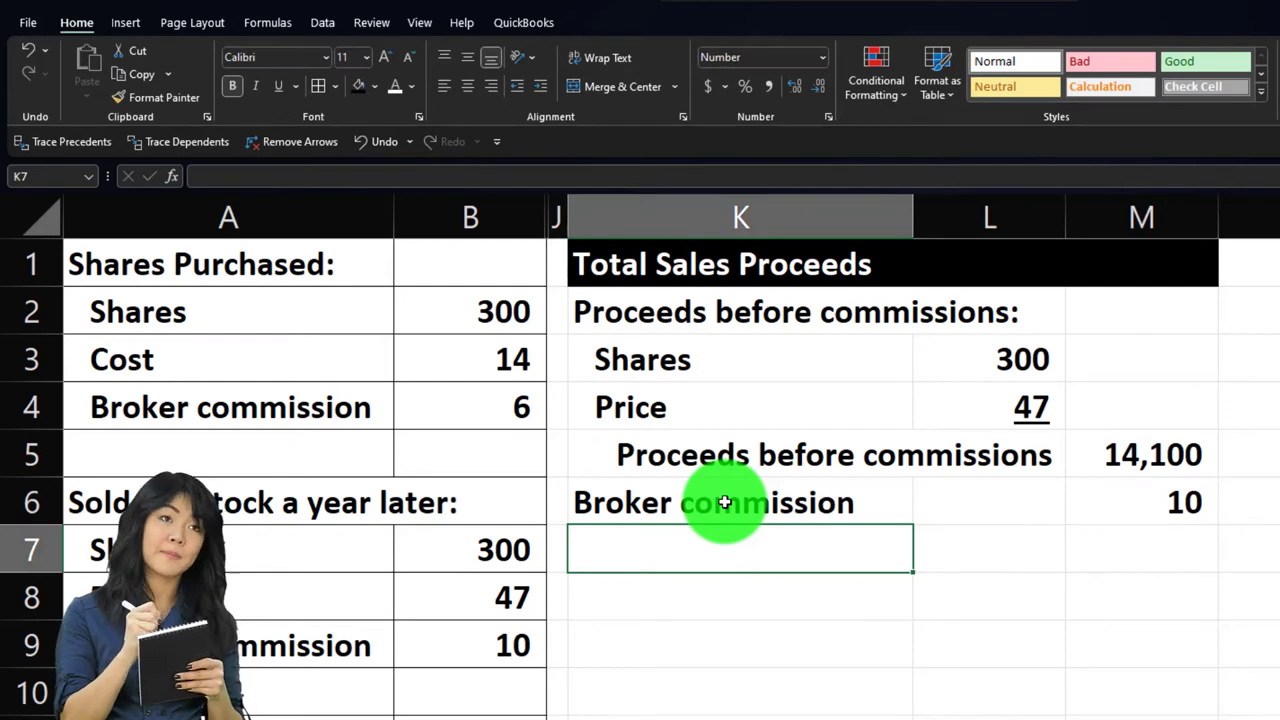
- Enter the label "Total sales proceeds" in K7
{"action": "type", "text": "Total"}
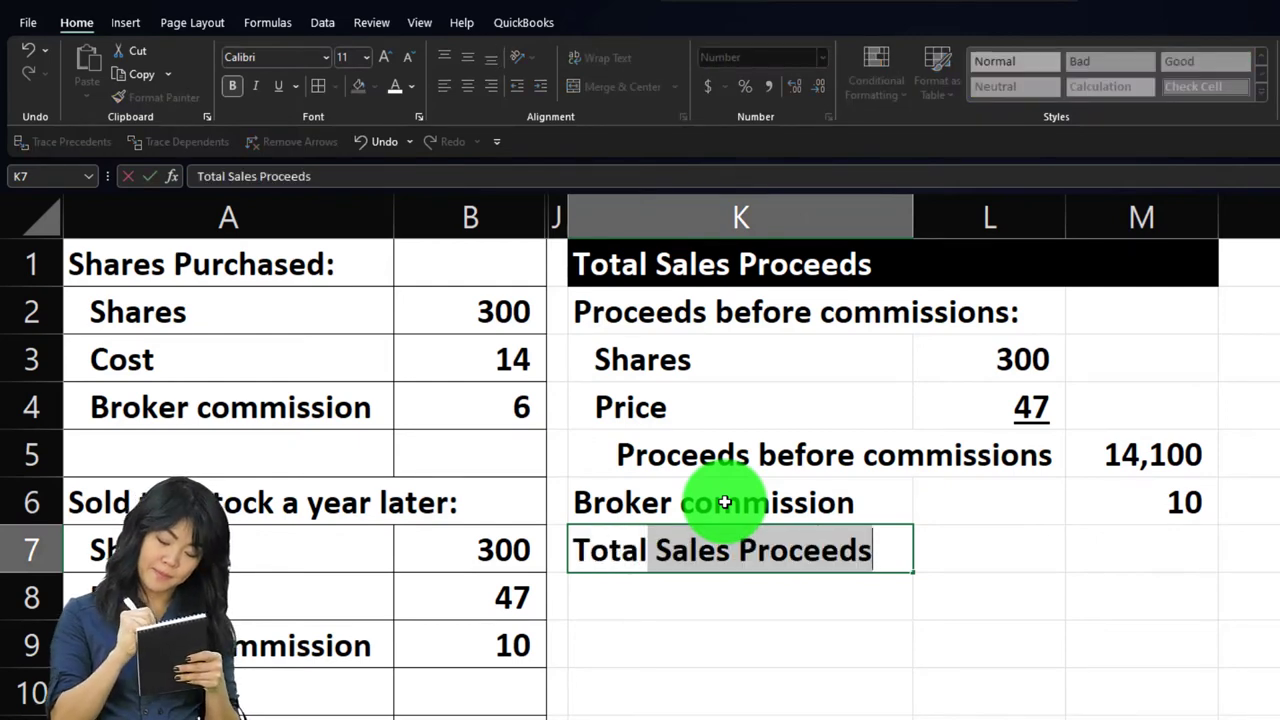
{"action": "type", "text": " sales pro"}
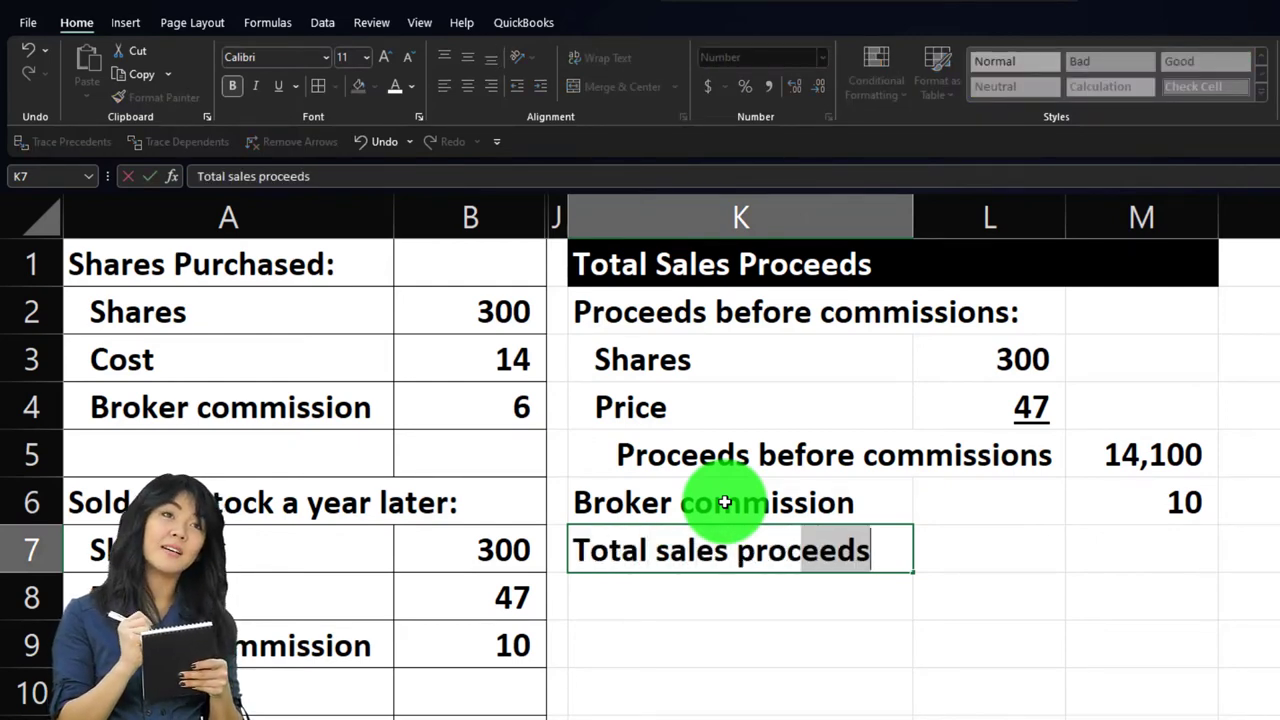
{"action": "type", "text": "ceeds"}
{"action": "key", "text": "Tab"}
- Calculate the total sales proceeds in M7 by subtracting the broker commission in M6 from M5
{"action": "key", "text": "Tab"}
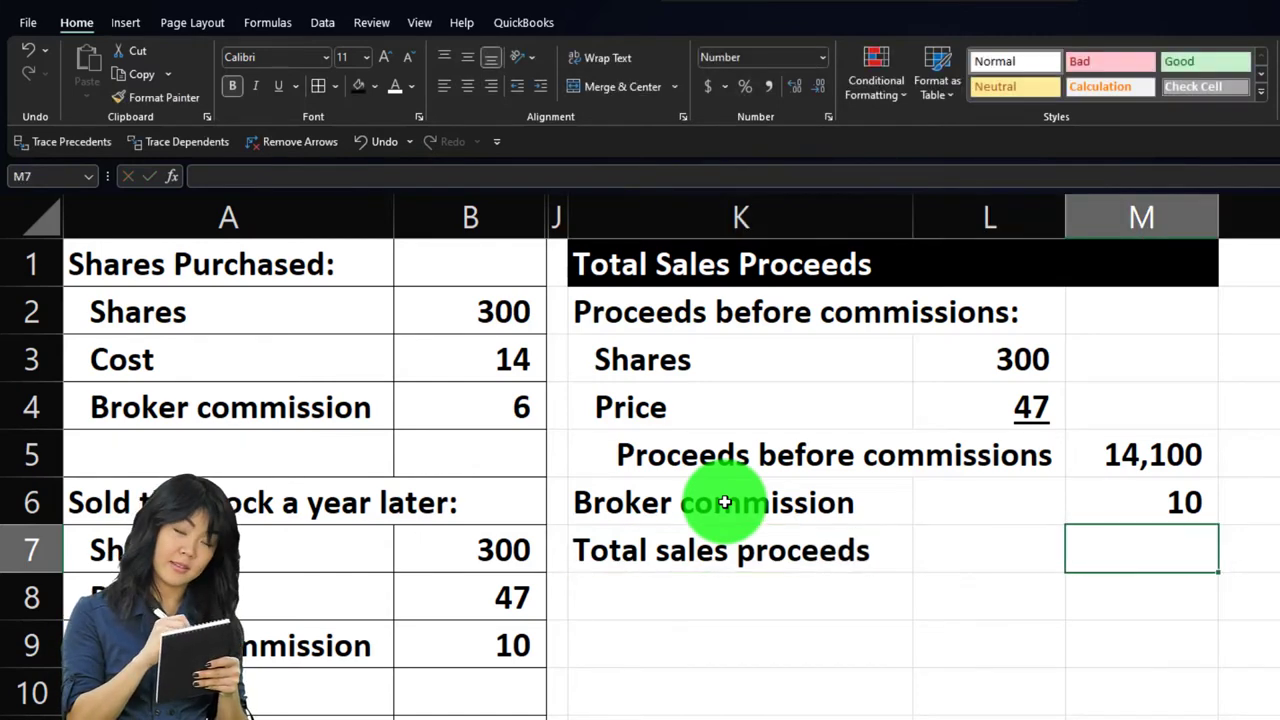
{"action": "type", "text": "="}
{"action": "key", "text": "Up"}
{"action": "key", "text": "Up"}
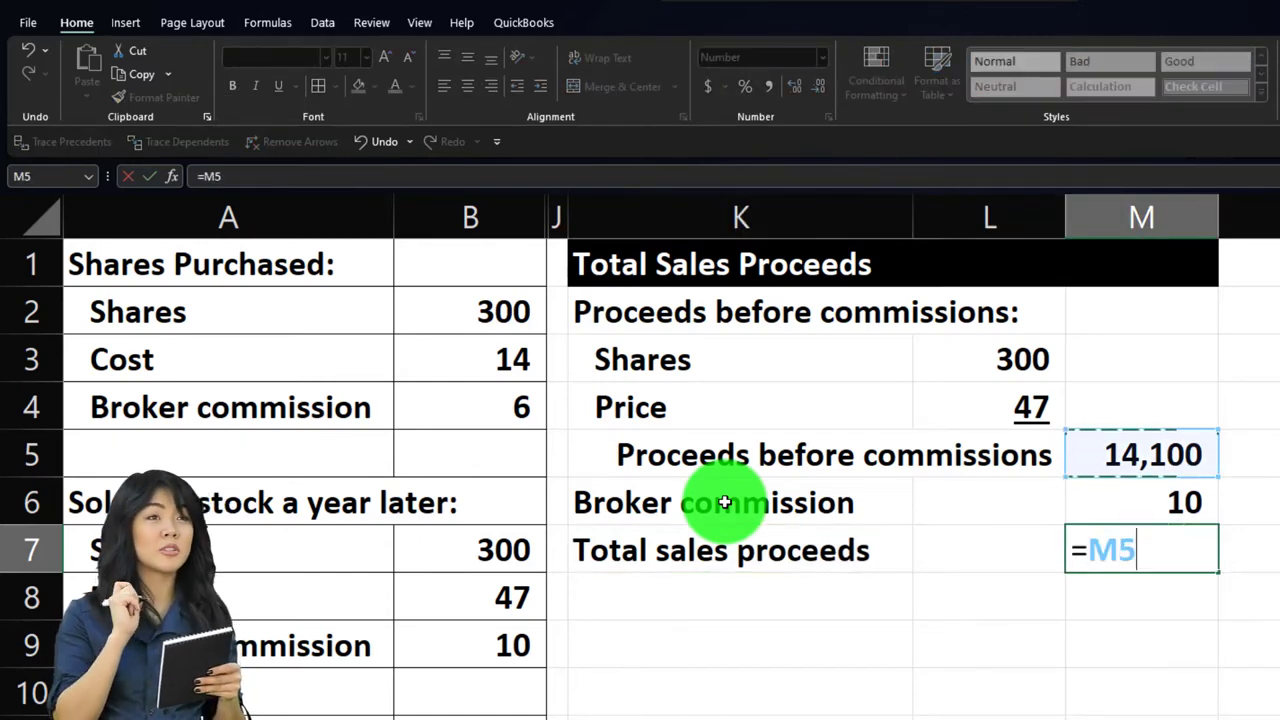
{"action": "key", "text": "Return"}
- Underline the broker commission amount in M6
{"action": "key", "text": "Up"}
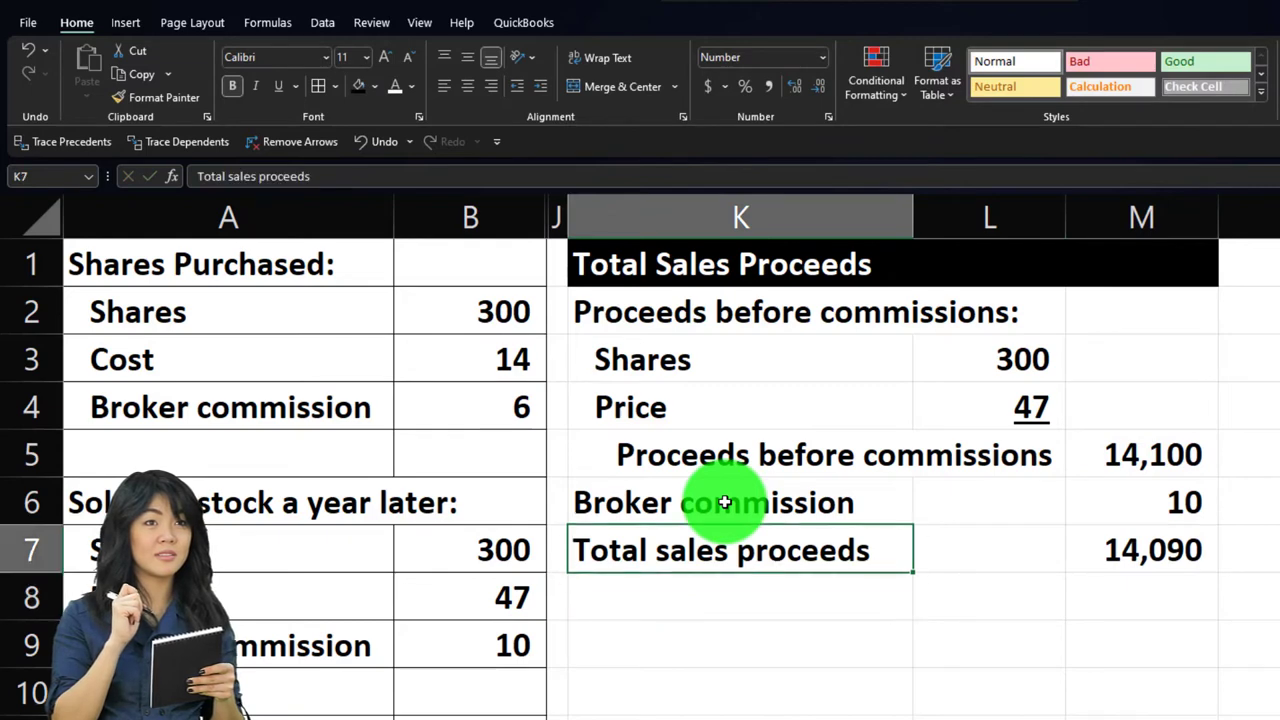
{"action": "key", "text": "Up"}
{"action": "key", "text": "Right"}
{"action": "key", "text": "Right"}
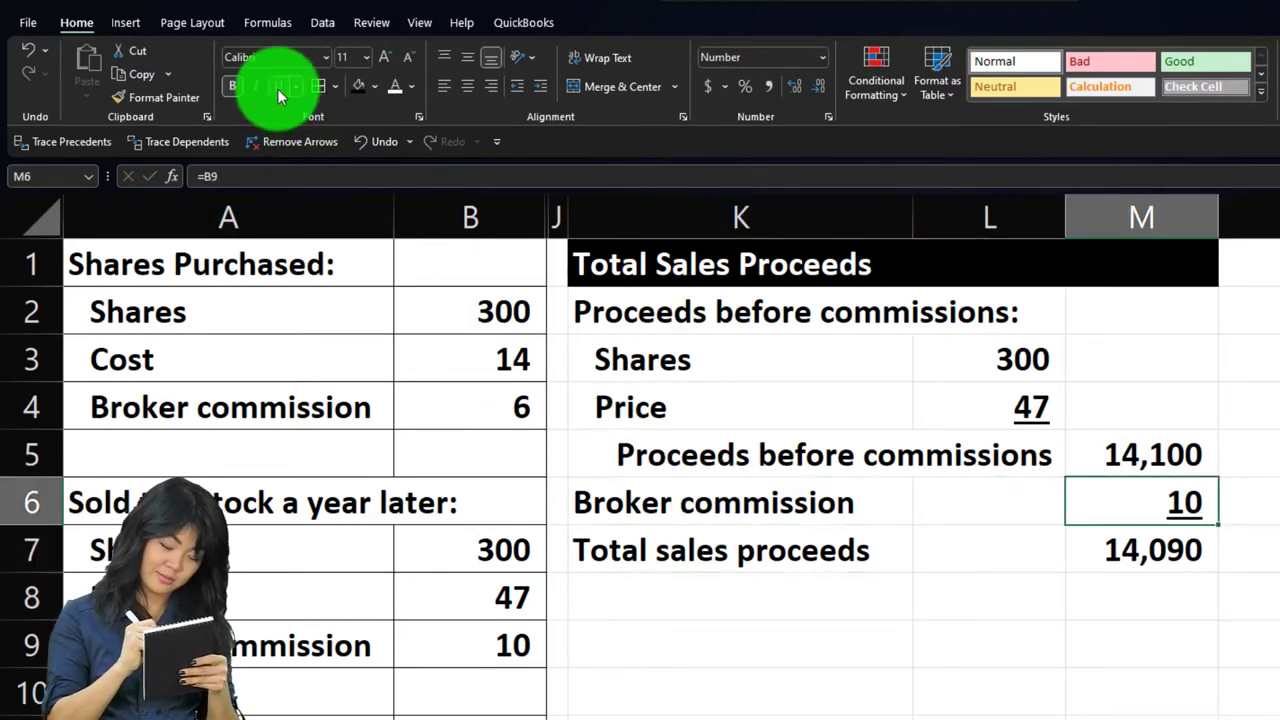
- Add borders and the recently used light blue fill to the sales proceeds calculation in K2:M7
{"action": "left_click", "coordinate": [789, 580]}
{"action": "left_click_drag", "start_coordinate": [611, 314], "coordinate": [1073, 531]}
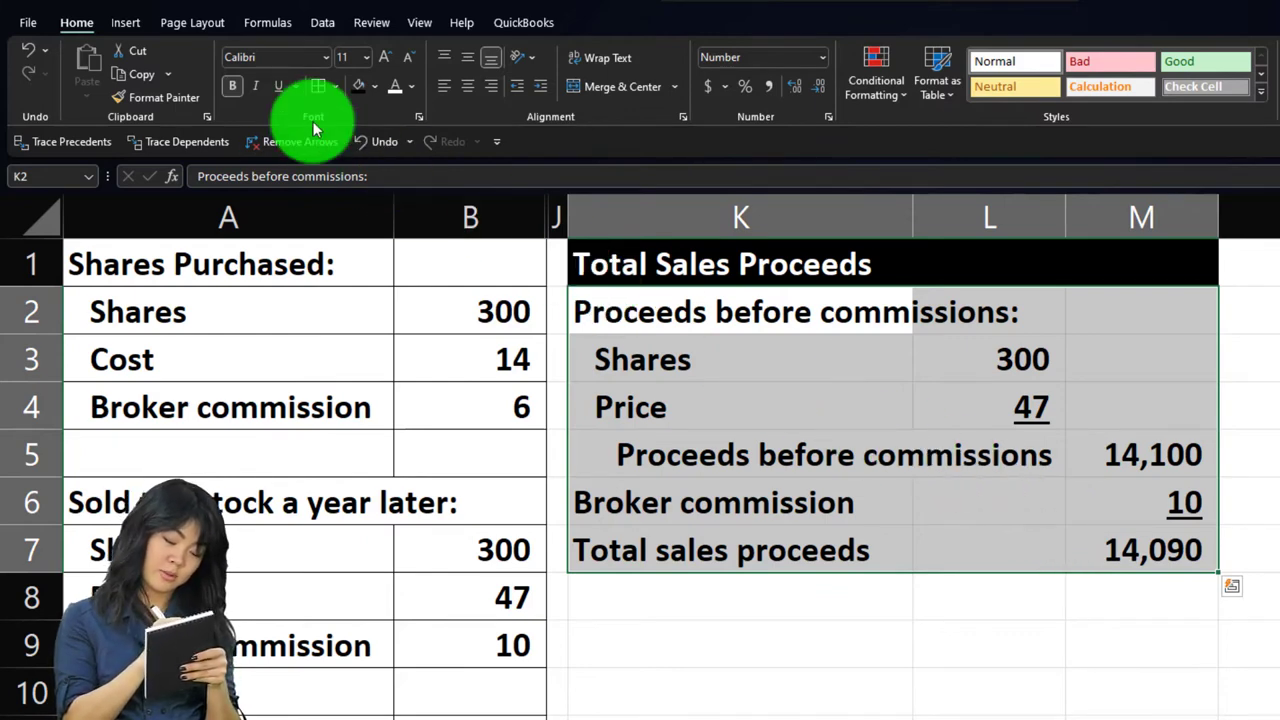
{"action": "left_click", "coordinate": [374, 86]}
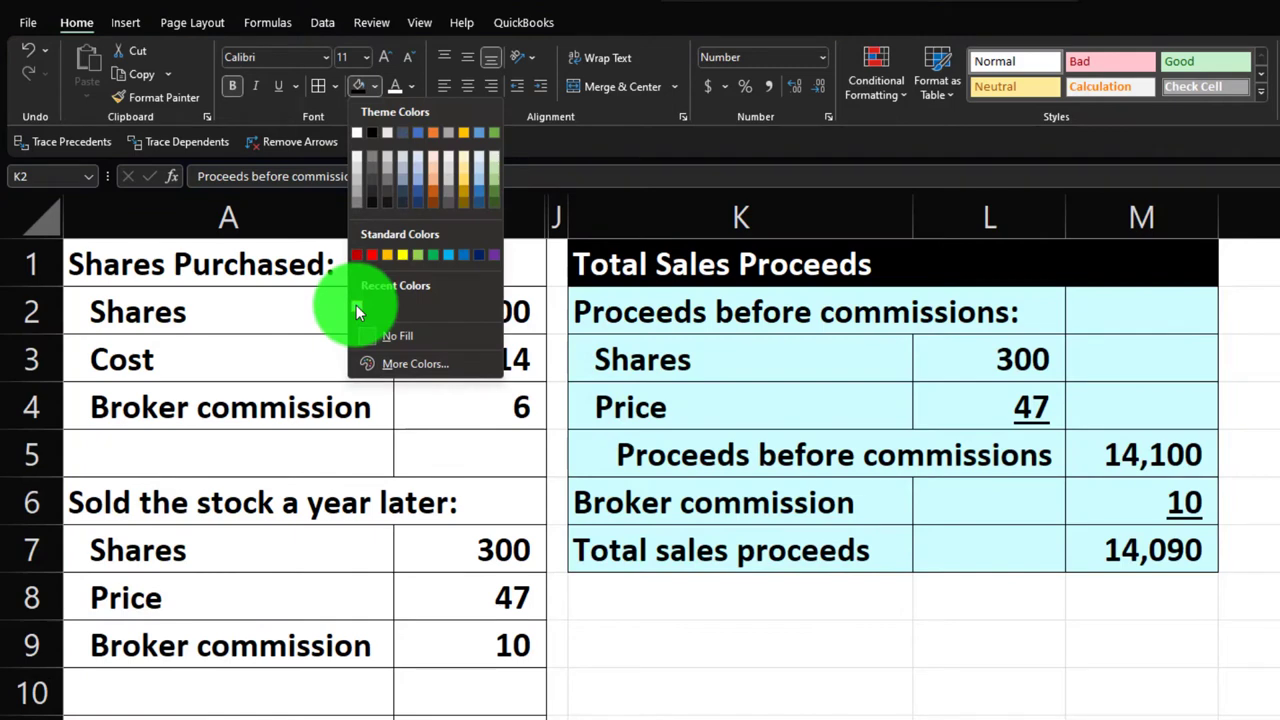
{"action": "left_click", "coordinate": [358, 312]}
{"action": "left_click", "coordinate": [853, 622]}
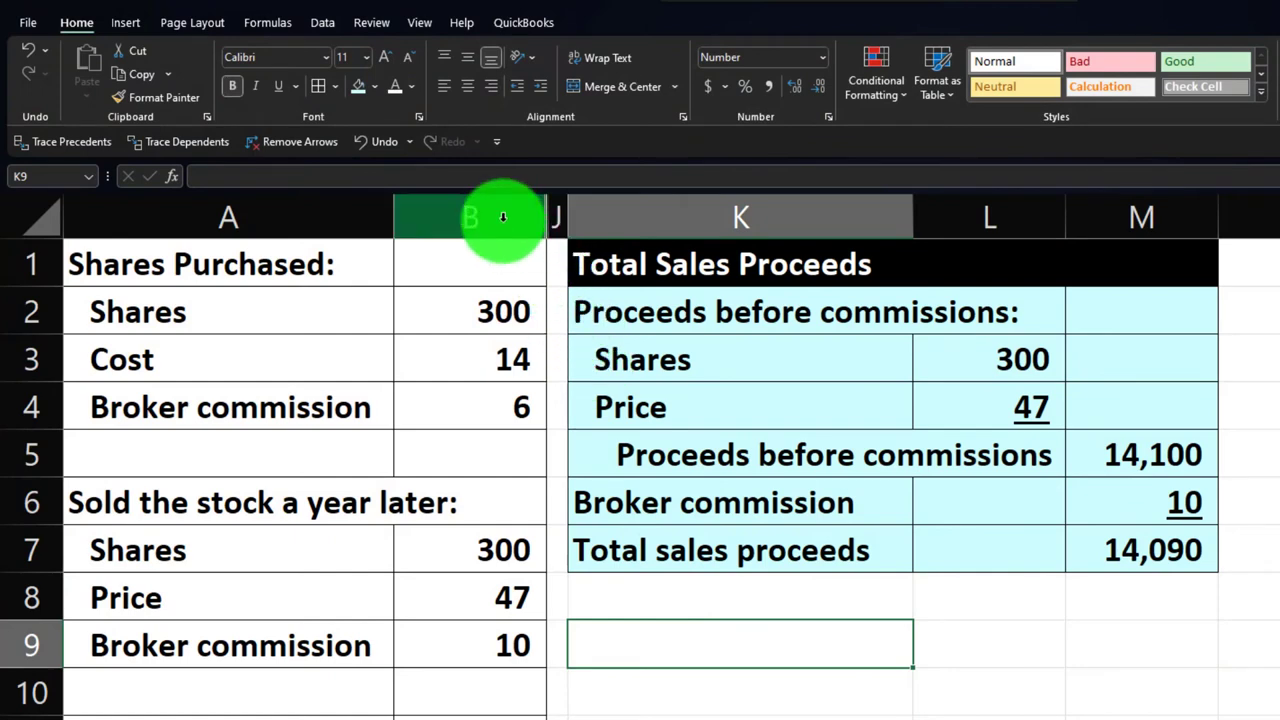
- Unhide the columns hidden between B and K
{"action": "left_click", "coordinate": [503, 217]}
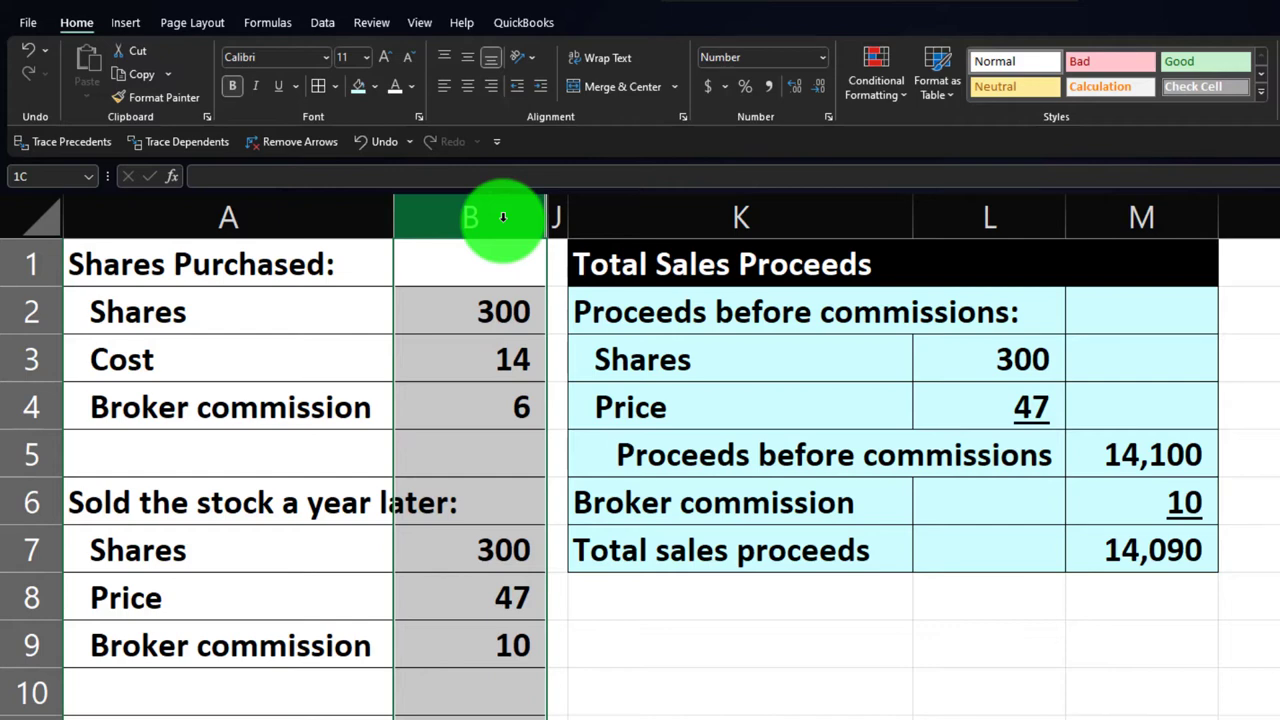
{"action": "left_click_drag", "start_coordinate": [503, 217], "coordinate": [651, 221]}
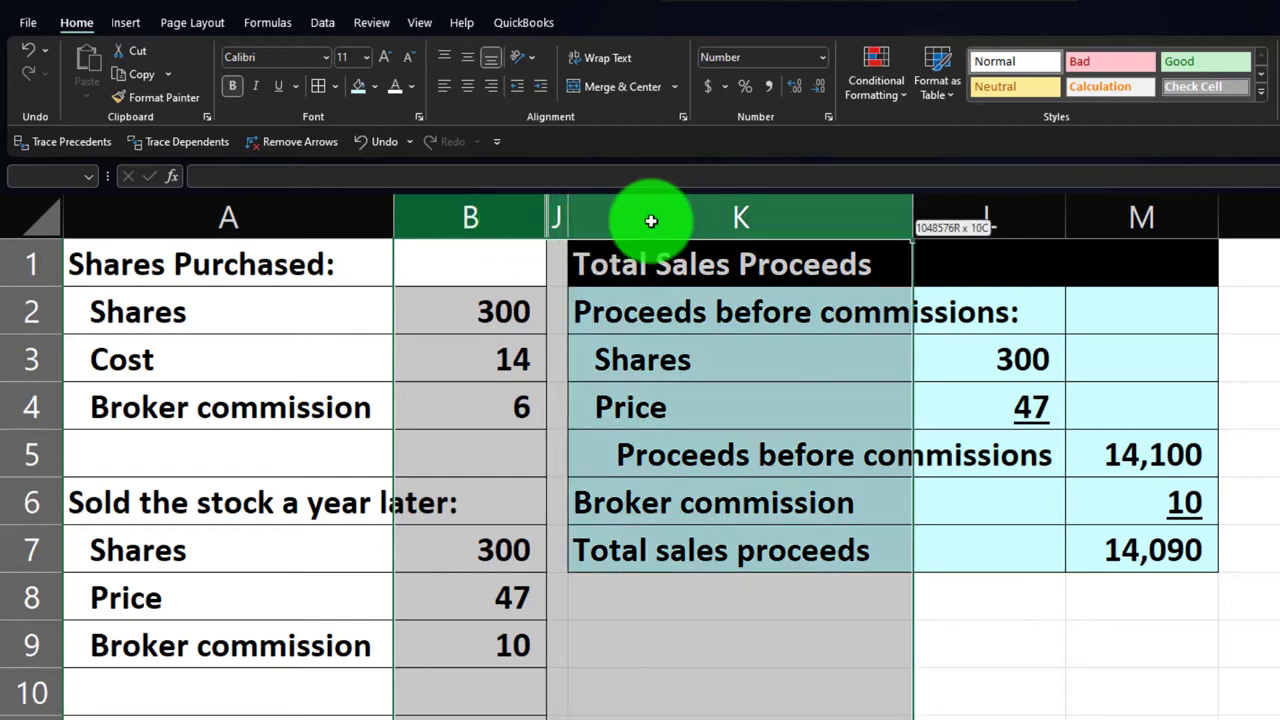
{"action": "right_click", "coordinate": [696, 364]}
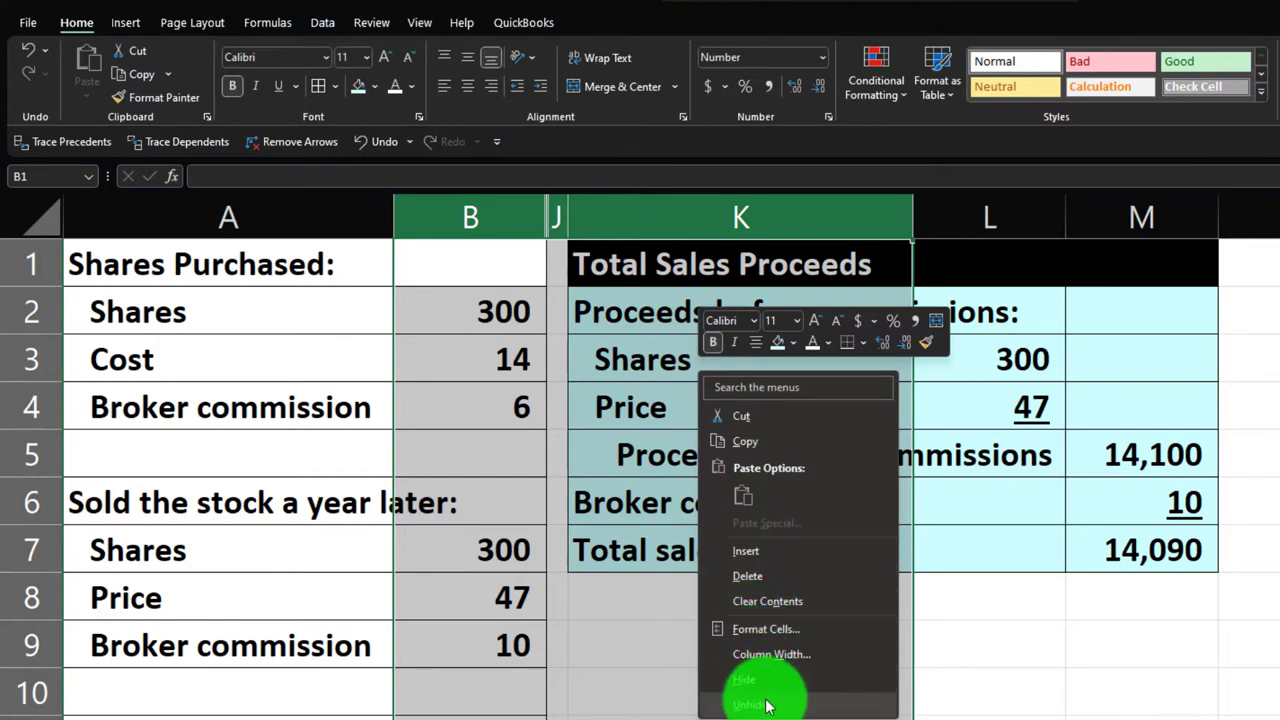
{"action": "left_click", "coordinate": [766, 706]}
- Copy the narrow spacer formatting of column J to column N
{"action": "left_click", "coordinate": [743, 421]}
{"action": "key", "text": "Right"}
{"action": "key", "text": "Right"}
{"action": "key", "text": "Right"}
{"action": "key", "text": "Right"}
{"action": "key", "text": "Right"}
{"action": "key", "text": "Right"}
{"action": "key", "text": "Right"}
{"action": "key", "text": "Right"}
{"action": "key", "text": "Right"}
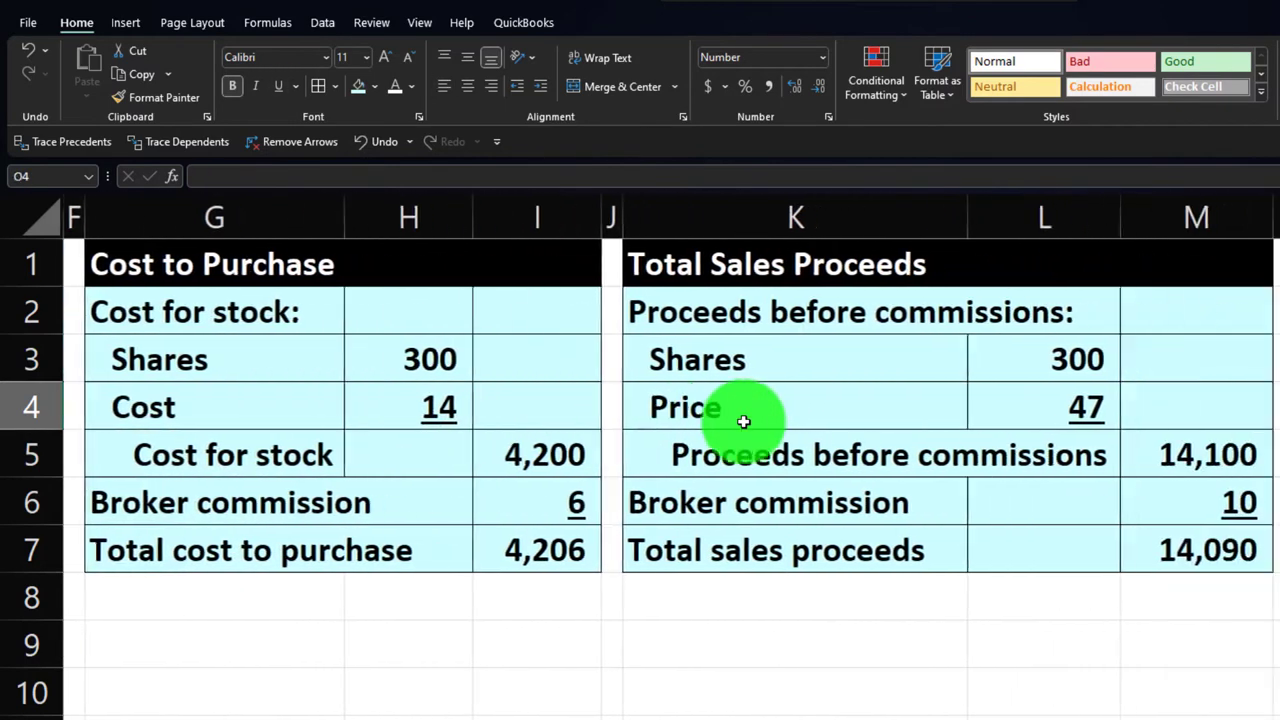
{"action": "left_click", "coordinate": [610, 216]}
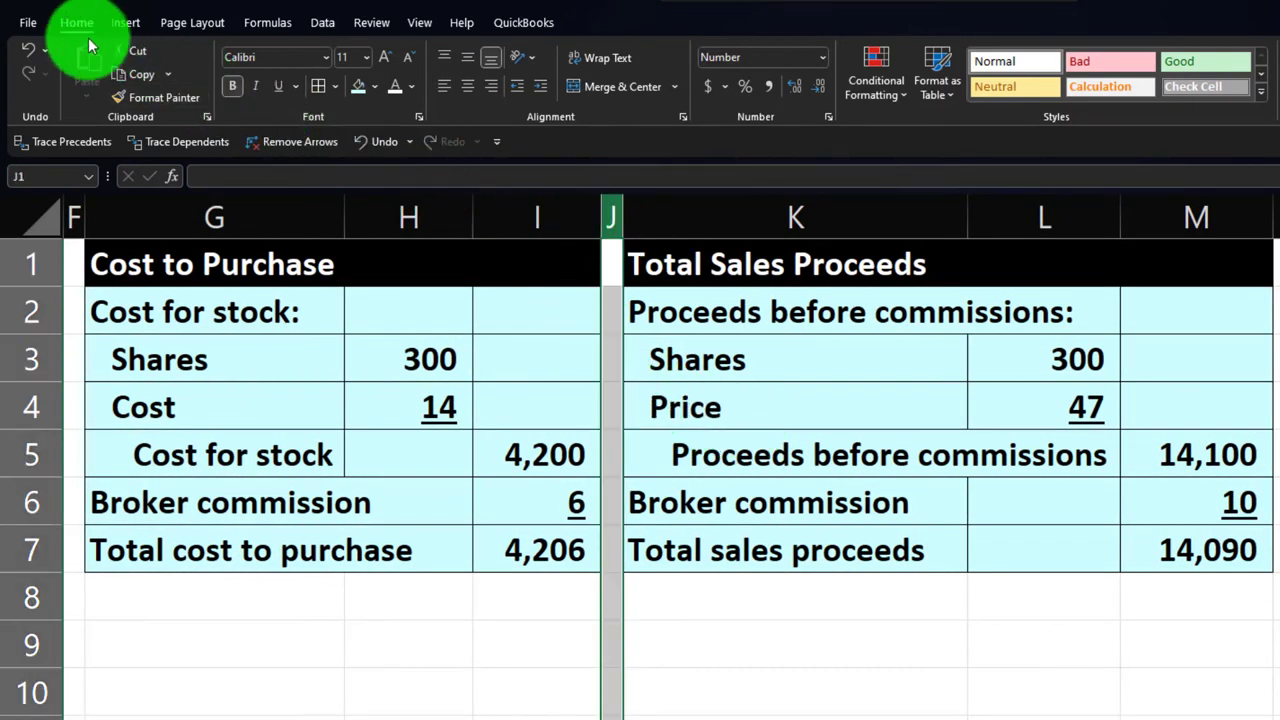
{"action": "left_click", "coordinate": [130, 105]}
{"action": "left_click", "coordinate": [1020, 214]}
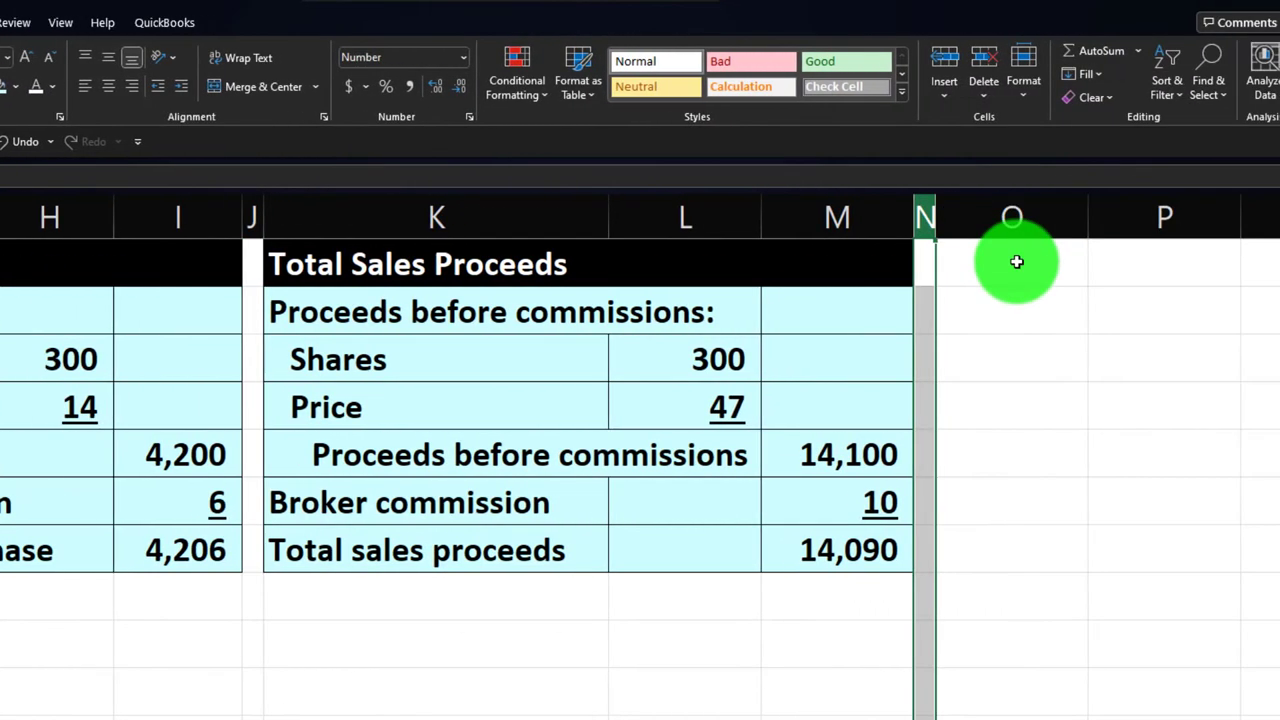
- Enter the heading "Capital Gains" in O1 and widen column O to fit it
{"action": "left_click", "coordinate": [1016, 261]}
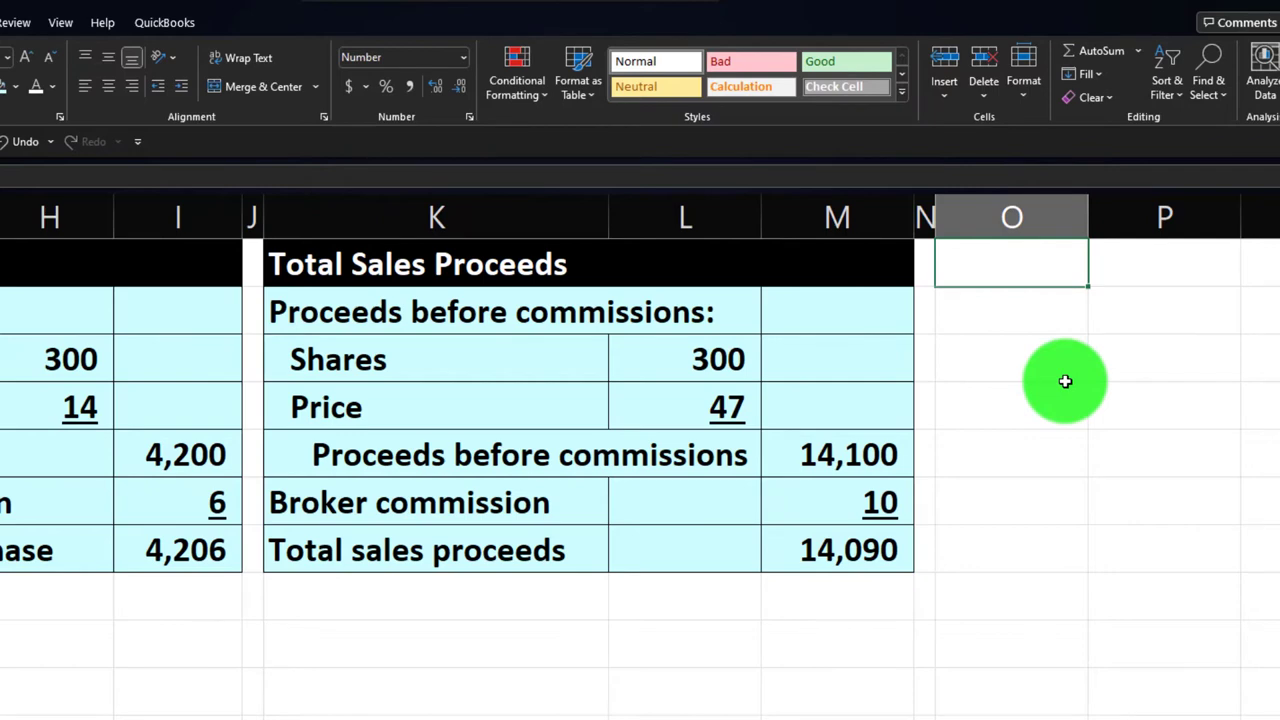
{"action": "type", "text": "C"}
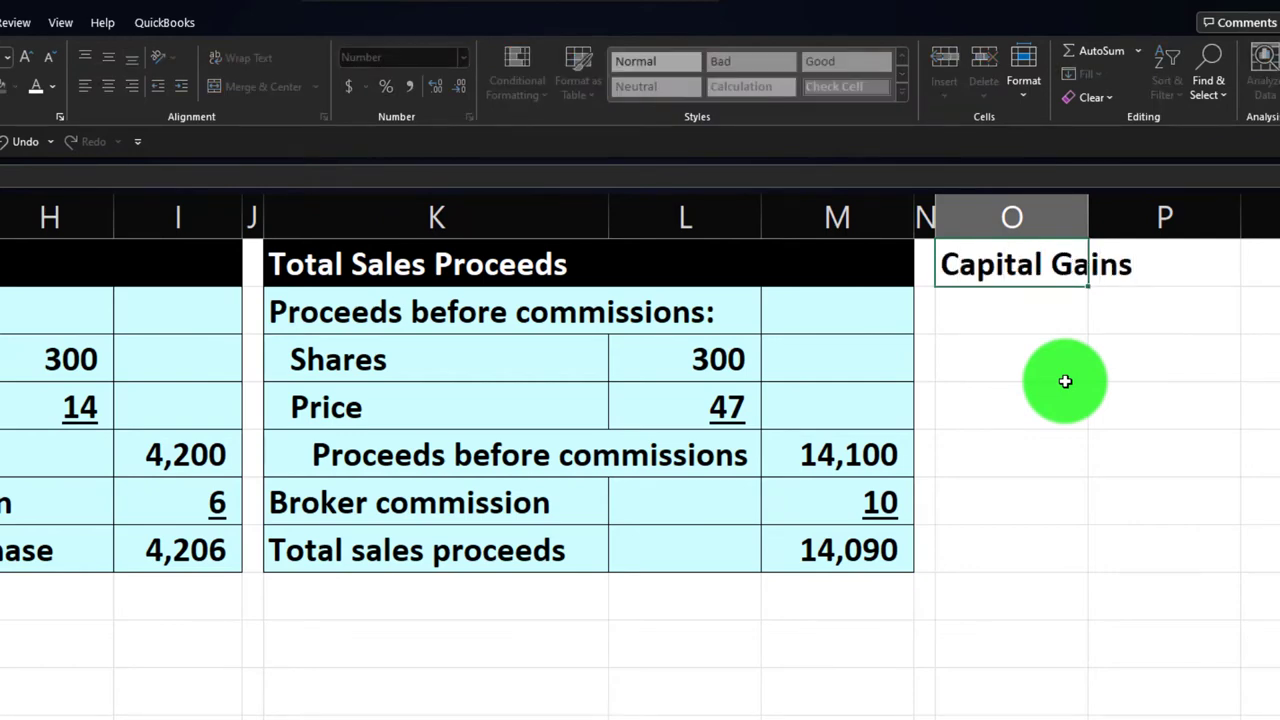
{"action": "type", "text": "apital Gains"}
{"action": "key", "text": "Return"}
{"action": "left_click_drag", "start_coordinate": [1089, 214], "coordinate": [1163, 218]}
- Format the heading cells O1:P1 with a black fill and white text
{"action": "left_click_drag", "start_coordinate": [1105, 270], "coordinate": [1170, 259]}
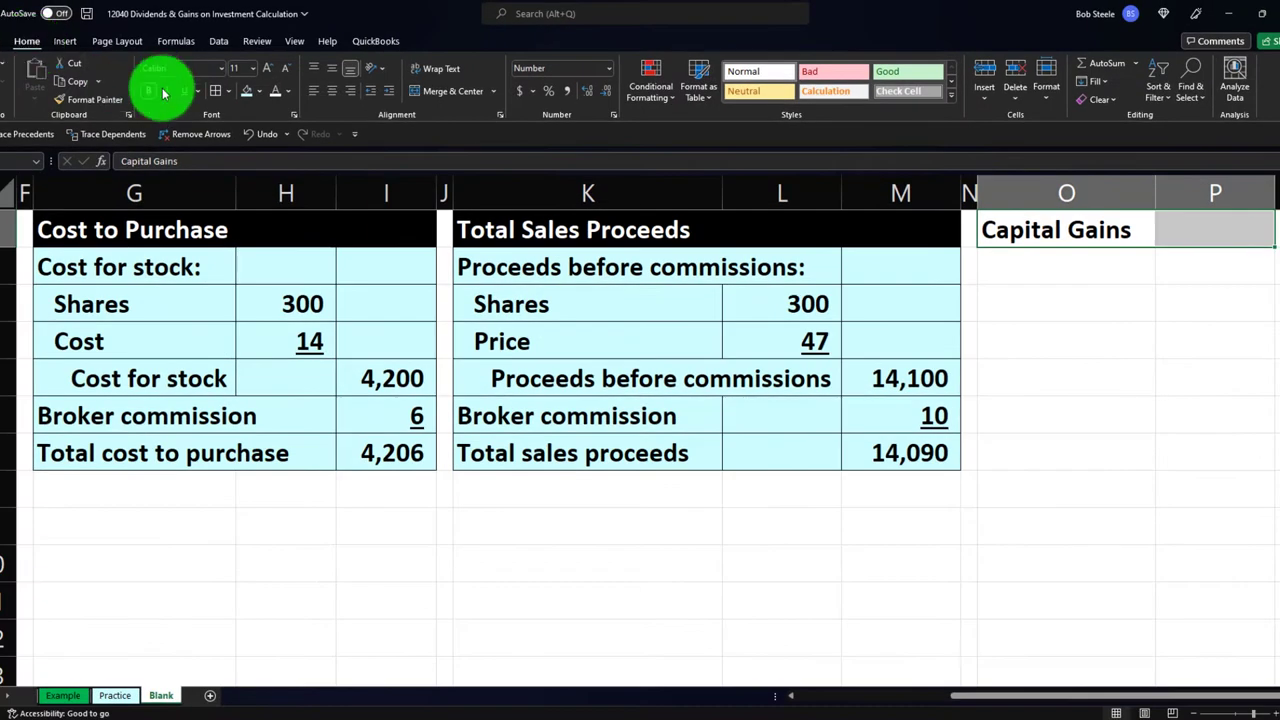
{"action": "left_click", "coordinate": [259, 92]}
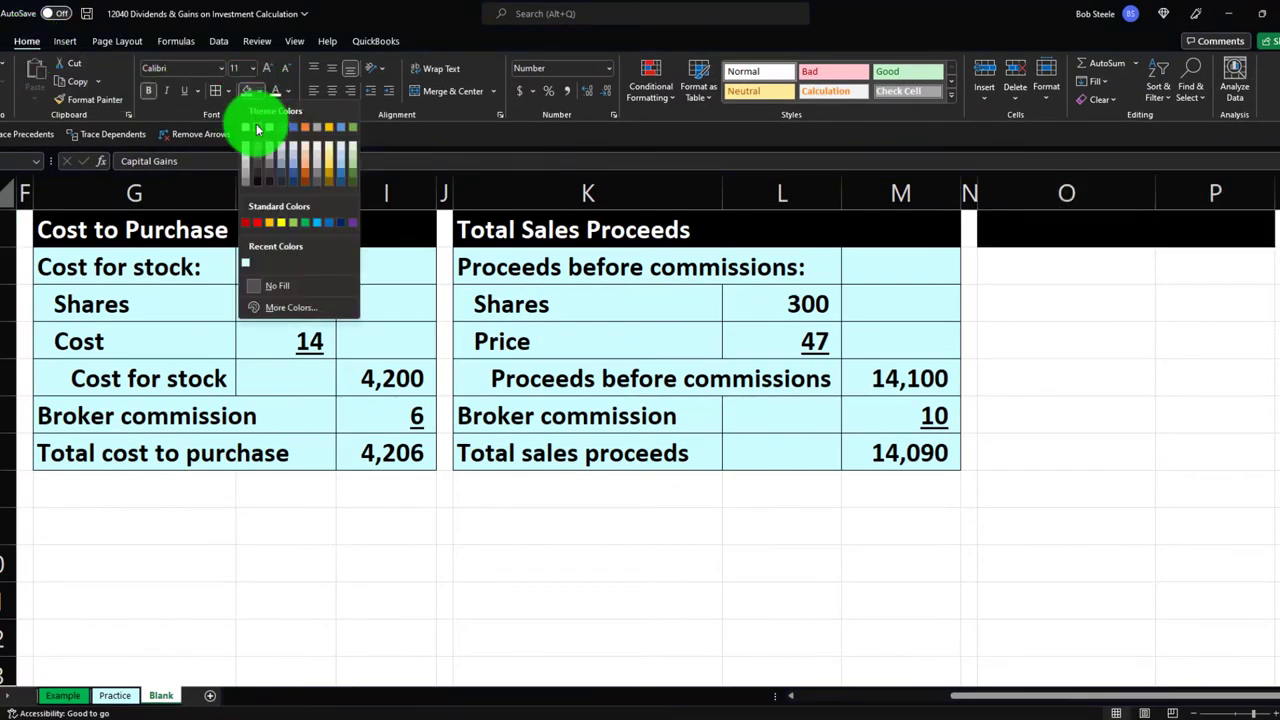
{"action": "left_click", "coordinate": [257, 129]}
- Link O2 to the "Total cost to purchase" label in G7 and widen column O to fit it
{"action": "left_click", "coordinate": [1020, 270]}
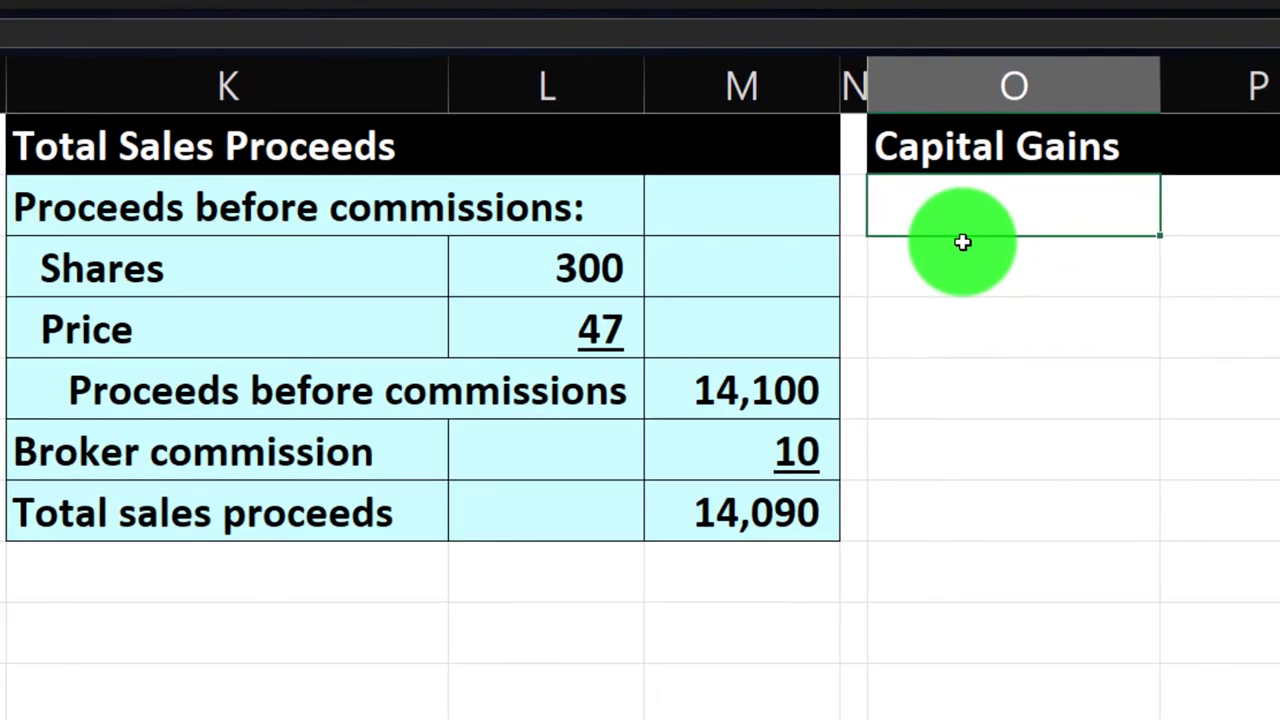
{"action": "type", "text": "="}
{"action": "key", "text": "Down"}
{"action": "key", "text": "Down"}
{"action": "key", "text": "Down"}
{"action": "key", "text": "Down"}
{"action": "key", "text": "Down"}
{"action": "key", "text": "Down"}
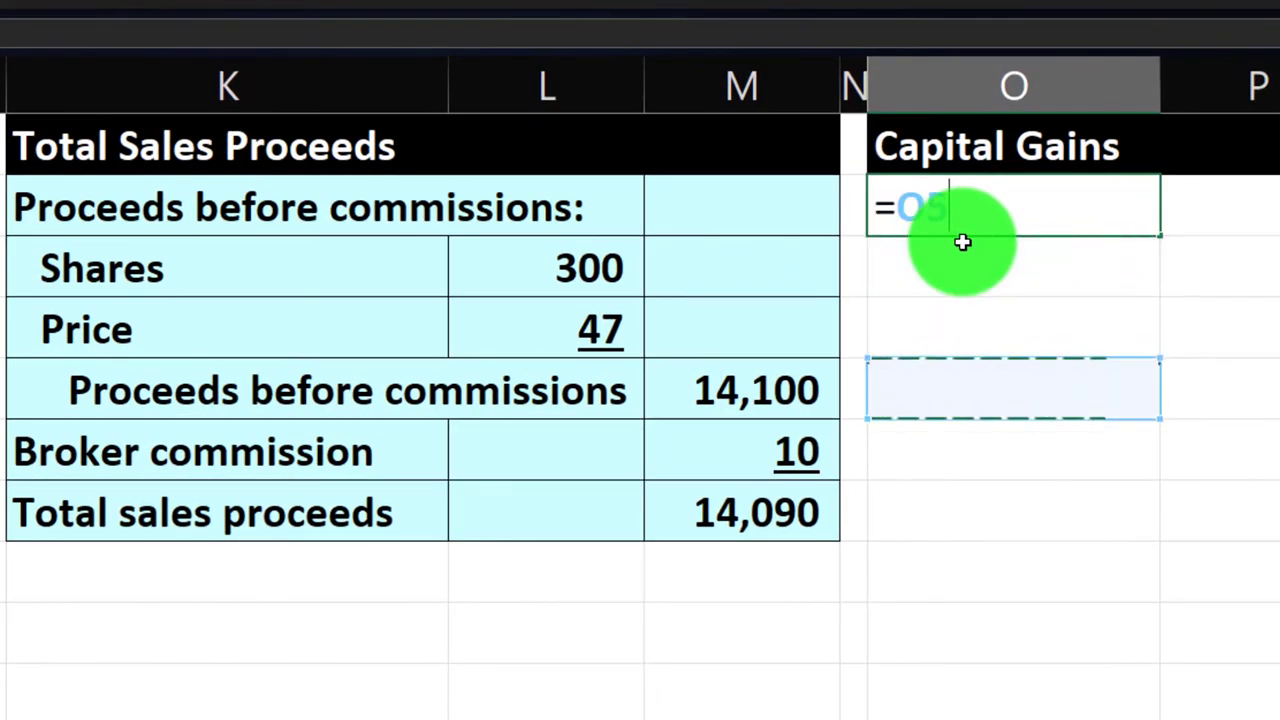
{"action": "key", "text": "Left"}
{"action": "key", "text": "Left"}
{"action": "key", "text": "Left"}
{"action": "key", "text": "Left"}
{"action": "key", "text": "Left"}
{"action": "key", "text": "Left"}
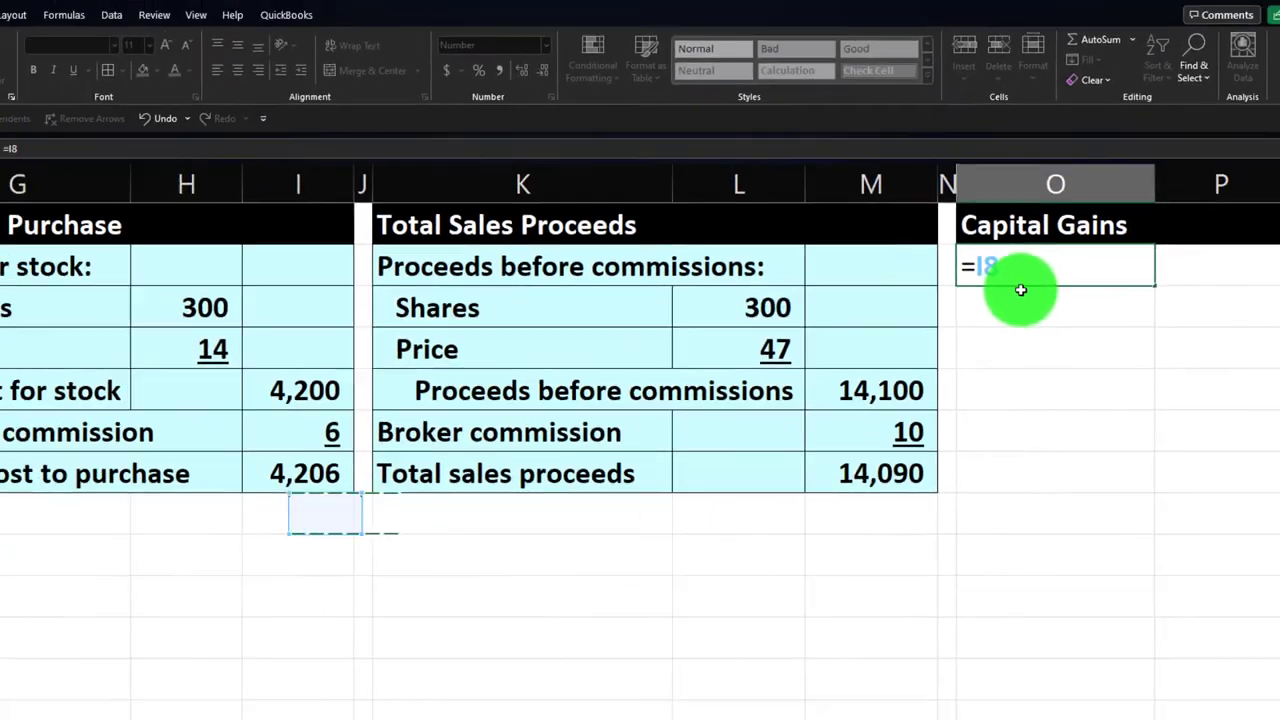
{"action": "key", "text": "Left"}
{"action": "key", "text": "Left"}
{"action": "key", "text": "Up"}
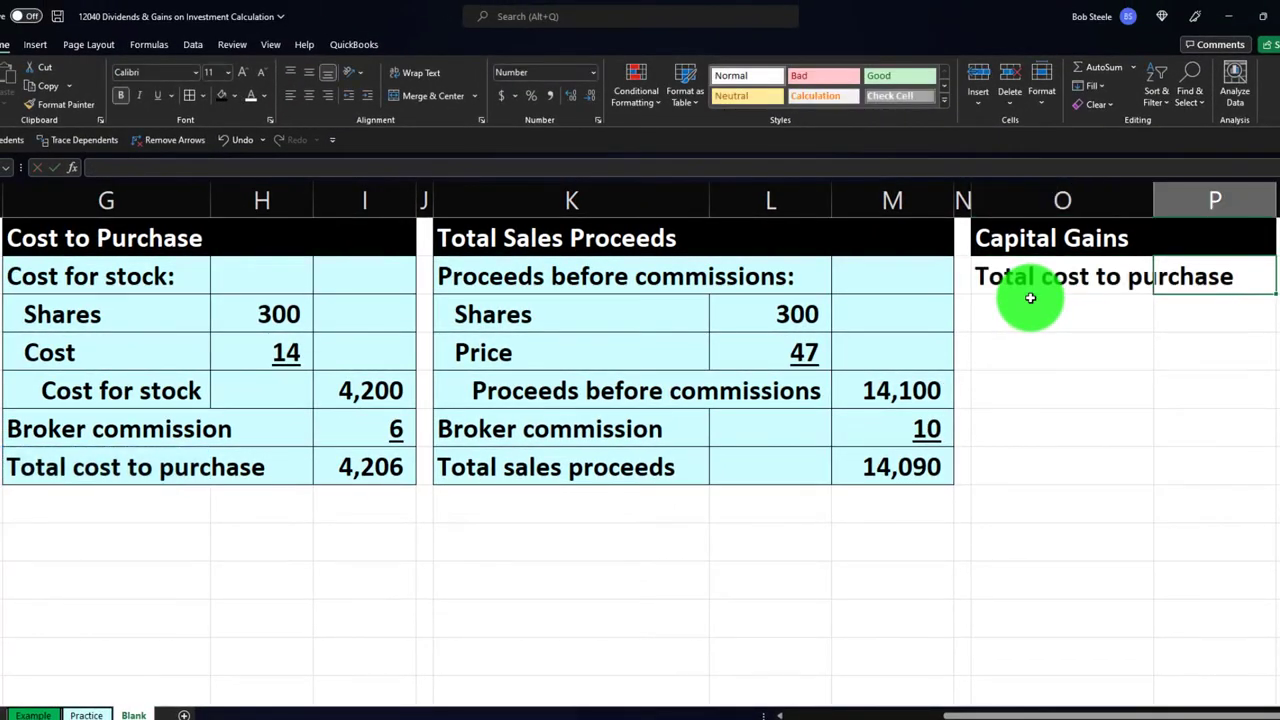
{"action": "double_click", "coordinate": [1155, 201]}
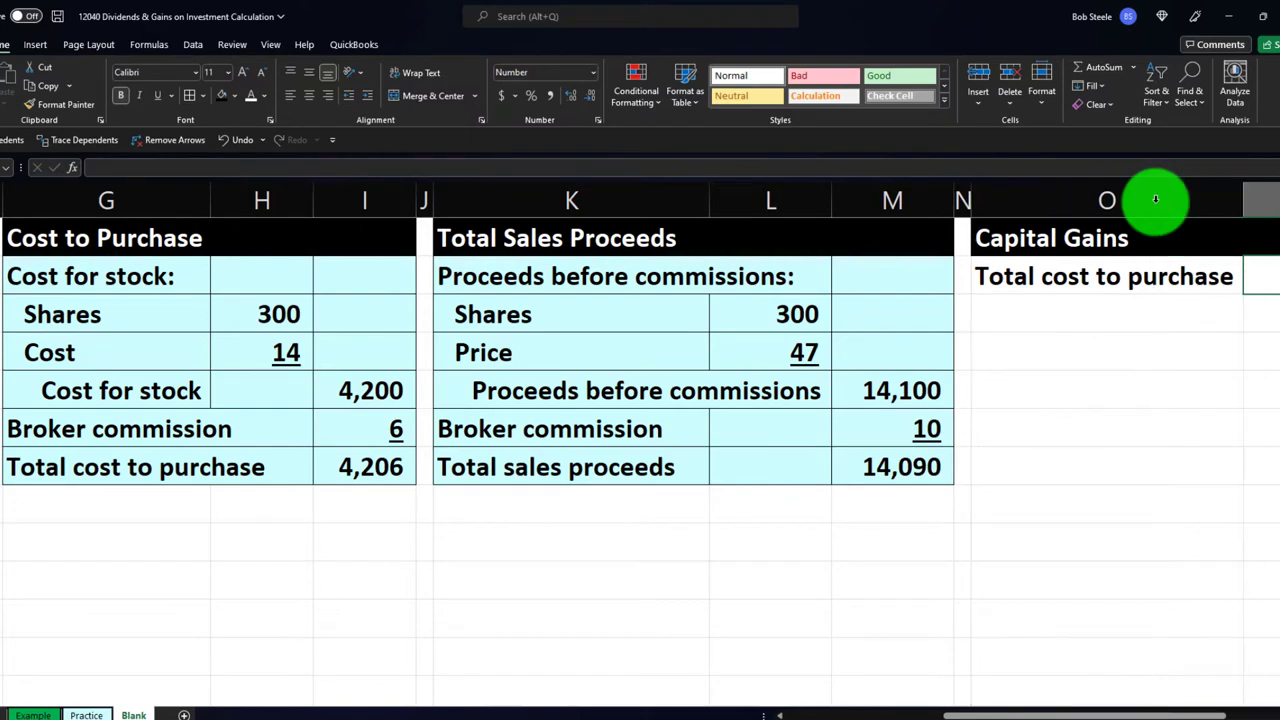
{"action": "type", "text": "="}
{"action": "key", "text": "Left"}
{"action": "key", "text": "Left"}
{"action": "key", "text": "Left"}
{"action": "key", "text": "Left"}
{"action": "key", "text": "Left"}
{"action": "key", "text": "Left"}
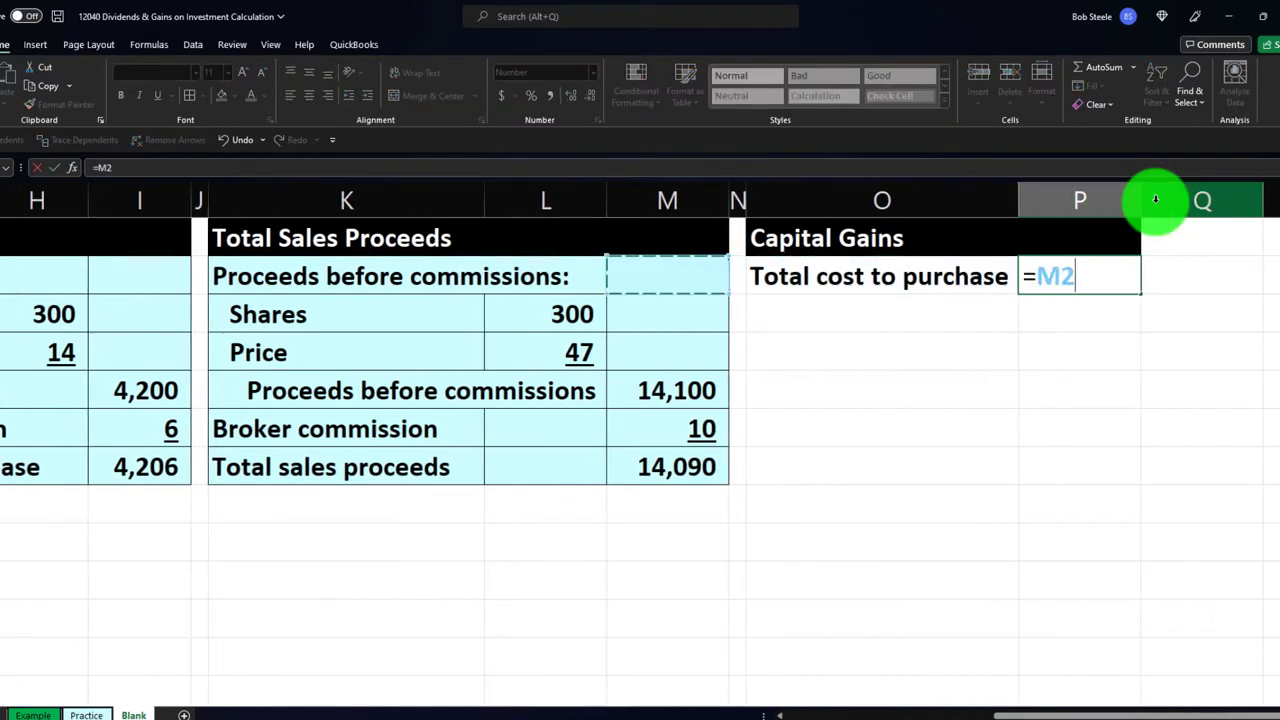
{"action": "key", "text": "Left"}
{"action": "key", "text": "Left"}
{"action": "key", "text": "Left"}
{"action": "key", "text": "Down"}
{"action": "key", "text": "Down"}
{"action": "key", "text": "Down"}
{"action": "key", "text": "Down"}
{"action": "key", "text": "Down"}
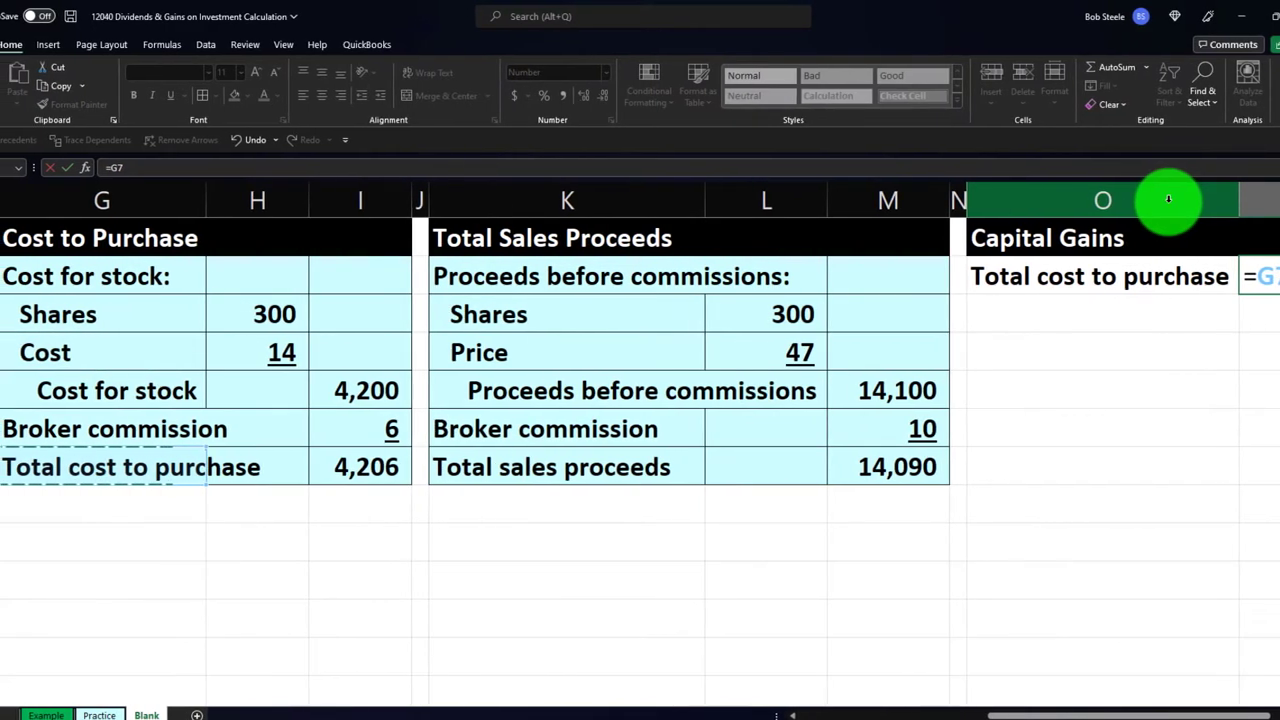
{"action": "key", "text": "BackSpace"}
{"action": "key", "text": "BackSpace"}
{"action": "key", "text": "Return"}
- Replace the label link in O2 with a link to the "Total sales proceeds" label in K7
{"action": "key", "text": "Left"}
{"action": "key", "text": "Up"}
{"action": "type", "text": "="}
{"action": "key", "text": "Down"}
{"action": "key", "text": "Down"}
{"action": "key", "text": "Down"}
{"action": "key", "text": "Down"}
{"action": "key", "text": "Down"}
{"action": "key", "text": "Left"}
{"action": "key", "text": "Left"}
{"action": "key", "text": "Left"}
{"action": "key", "text": "Left"}
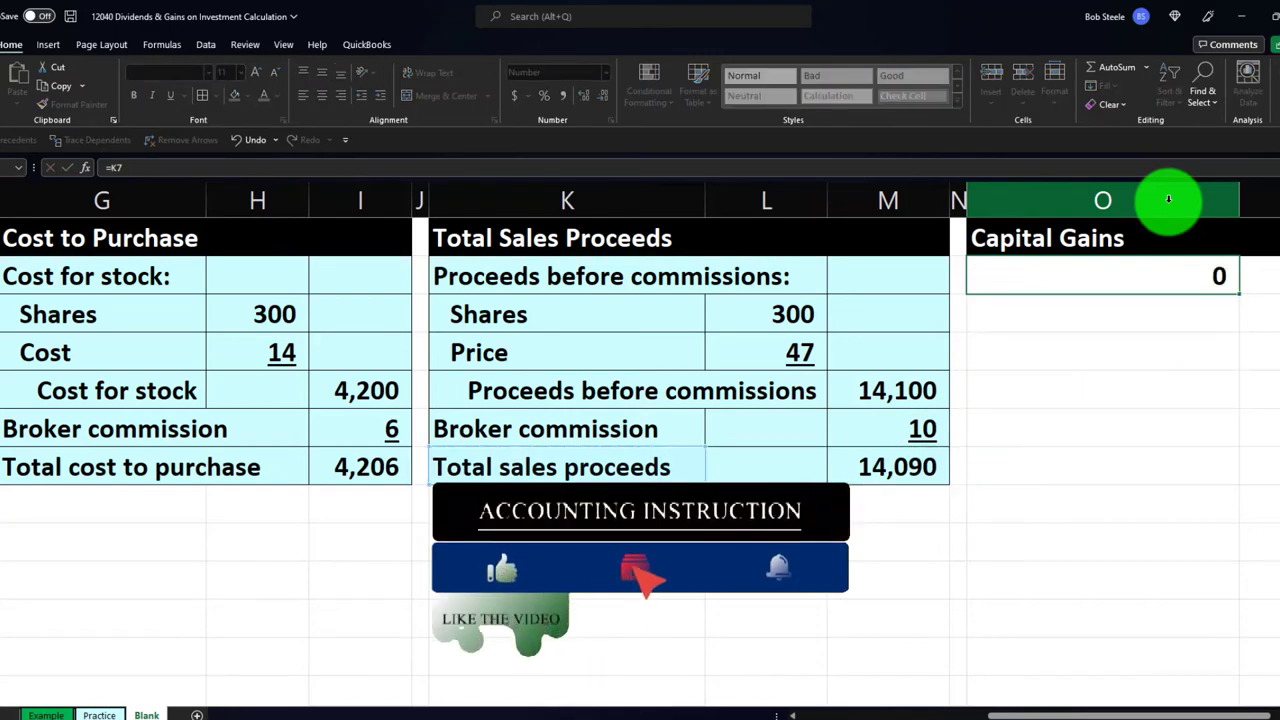
{"action": "key", "text": "Tab"}
- Link P2 to the total sales proceeds amount in M7
{"action": "type", "text": "="}
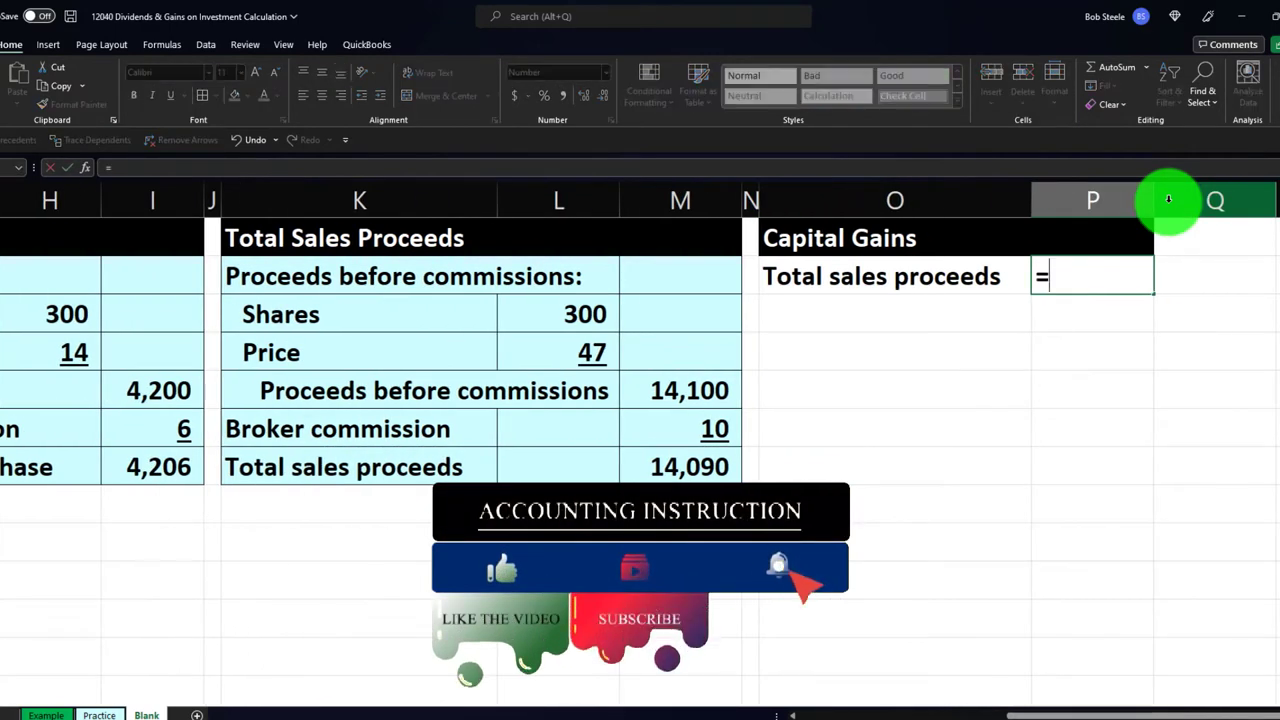
{"action": "key", "text": "Down"}
{"action": "key", "text": "Down"}
{"action": "key", "text": "Down"}
{"action": "key", "text": "Down"}
{"action": "key", "text": "Down"}
{"action": "key", "text": "Left"}
{"action": "key", "text": "Left"}
{"action": "key", "text": "Left"}
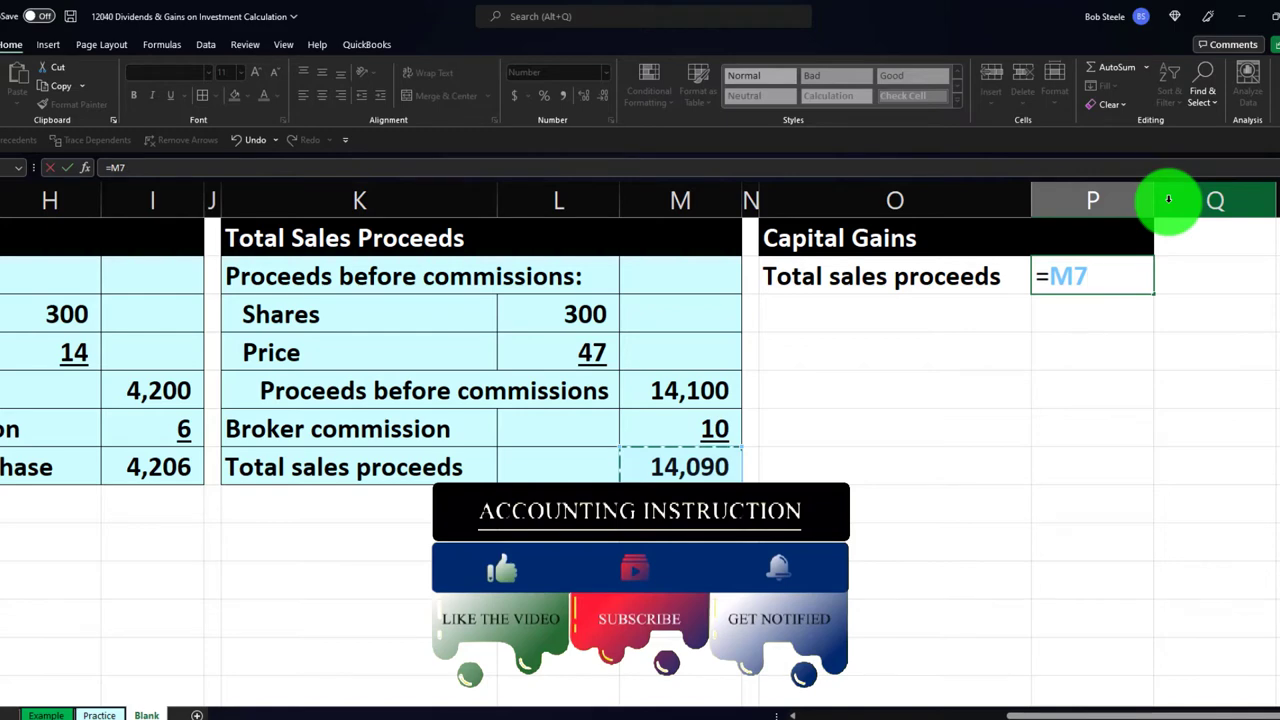
{"action": "key", "text": "Return"}
- Link O3 to the "Total cost to purchase" label in G7
{"action": "type", "text": "="}
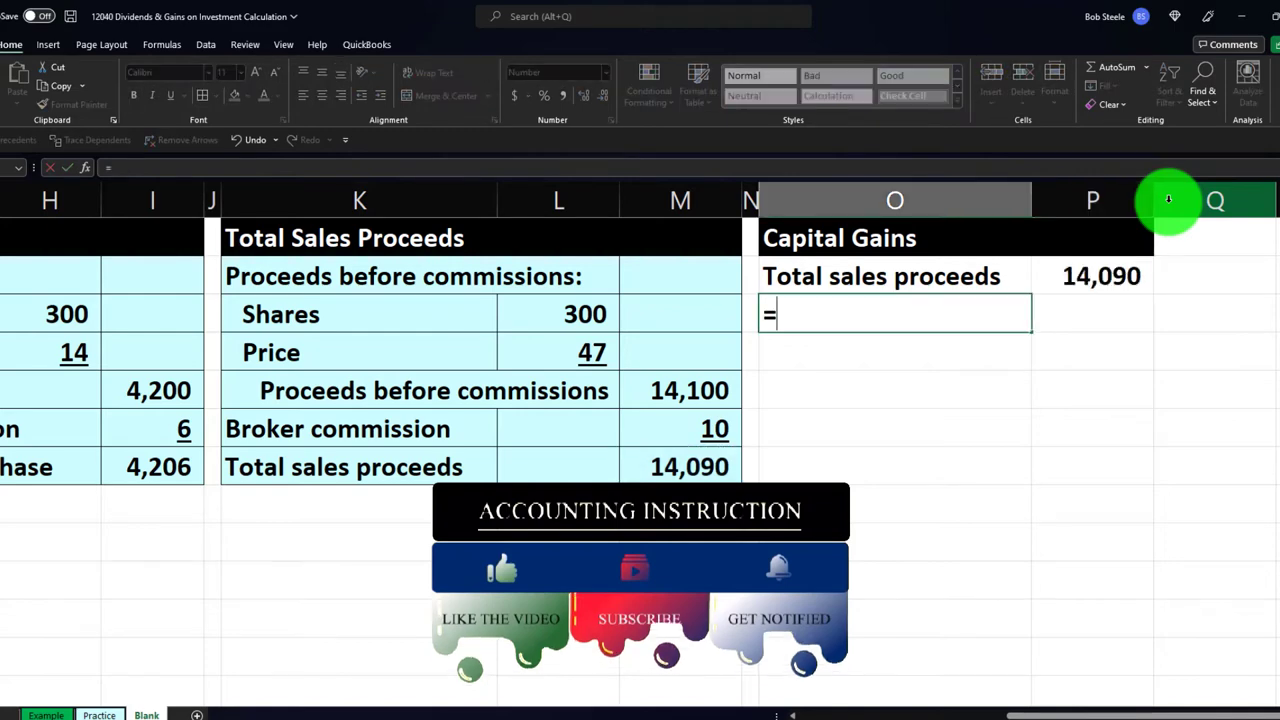
{"action": "key", "text": "Left"}
{"action": "key", "text": "Left"}
{"action": "key", "text": "Left"}
{"action": "key", "text": "Left"}
{"action": "key", "text": "Left"}
{"action": "key", "text": "Left"}
{"action": "key", "text": "Left"}
{"action": "key", "text": "Left"}
{"action": "key", "text": "Down"}
{"action": "key", "text": "Down"}
{"action": "key", "text": "Down"}
{"action": "key", "text": "Down"}
{"action": "key", "text": "Return"}
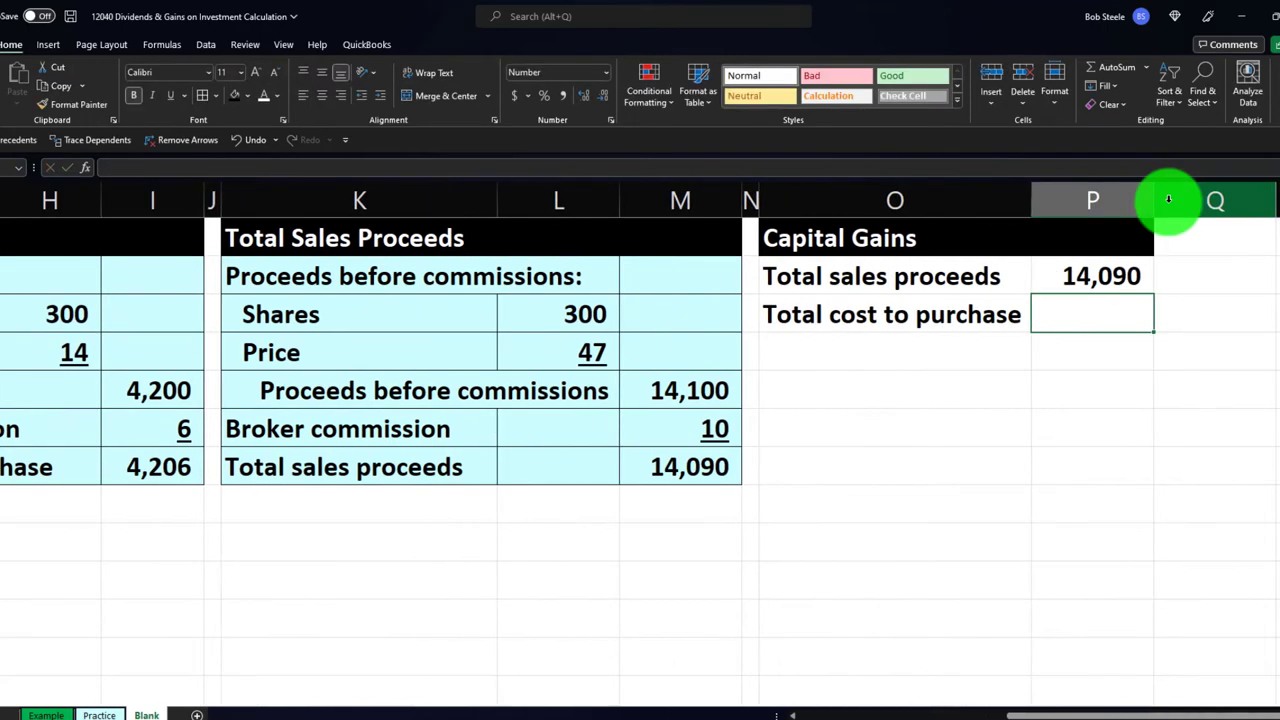
- Link P3 to the total cost to purchase amount in I7
{"action": "type", "text": "="}
{"action": "key", "text": "Left"}
{"action": "key", "text": "Left"}
{"action": "key", "text": "Left"}
{"action": "key", "text": "Left"}
{"action": "key", "text": "Left"}
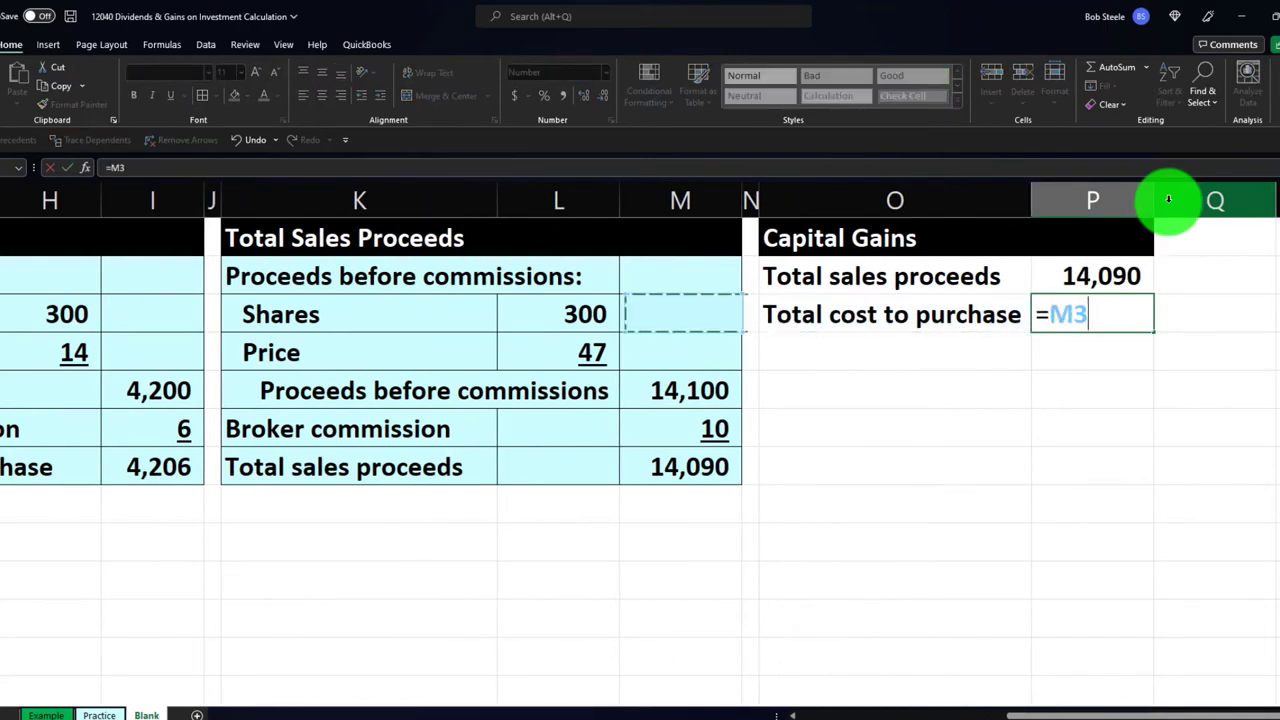
{"action": "key", "text": "Left"}
{"action": "key", "text": "Left"}
{"action": "key", "text": "Down"}
{"action": "key", "text": "Down"}
{"action": "key", "text": "Down"}
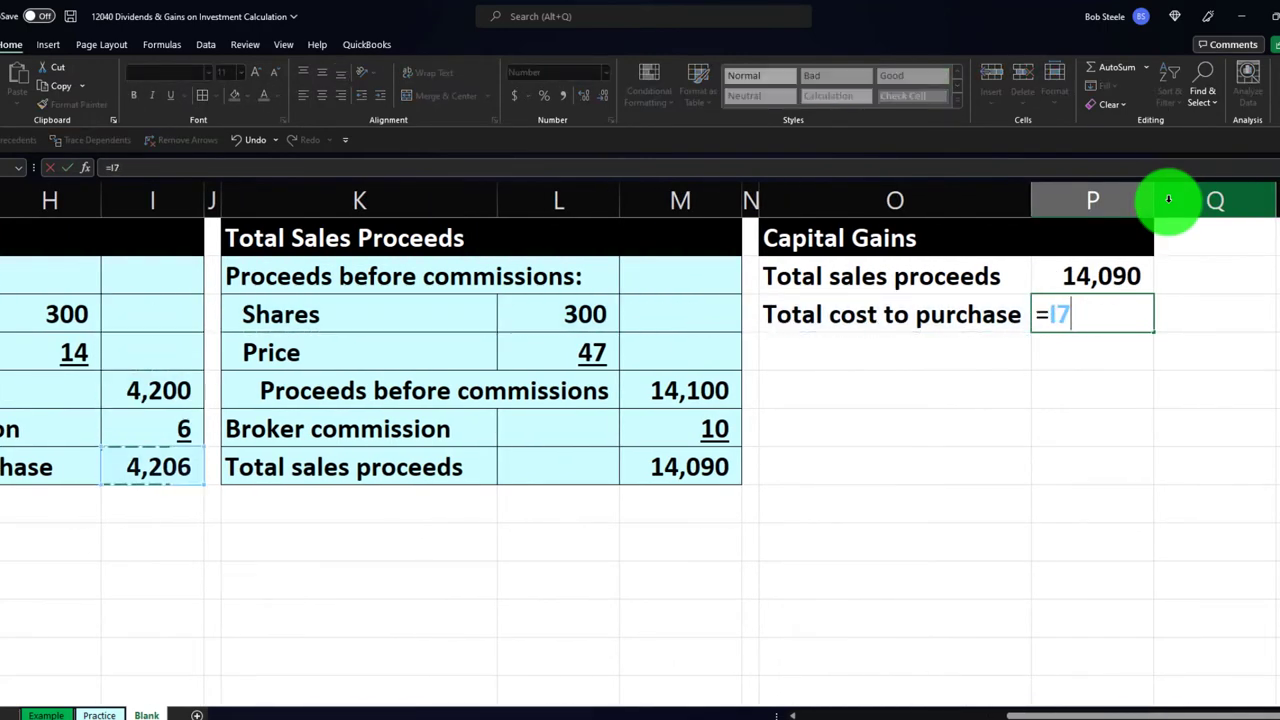
{"action": "key", "text": "Return"}
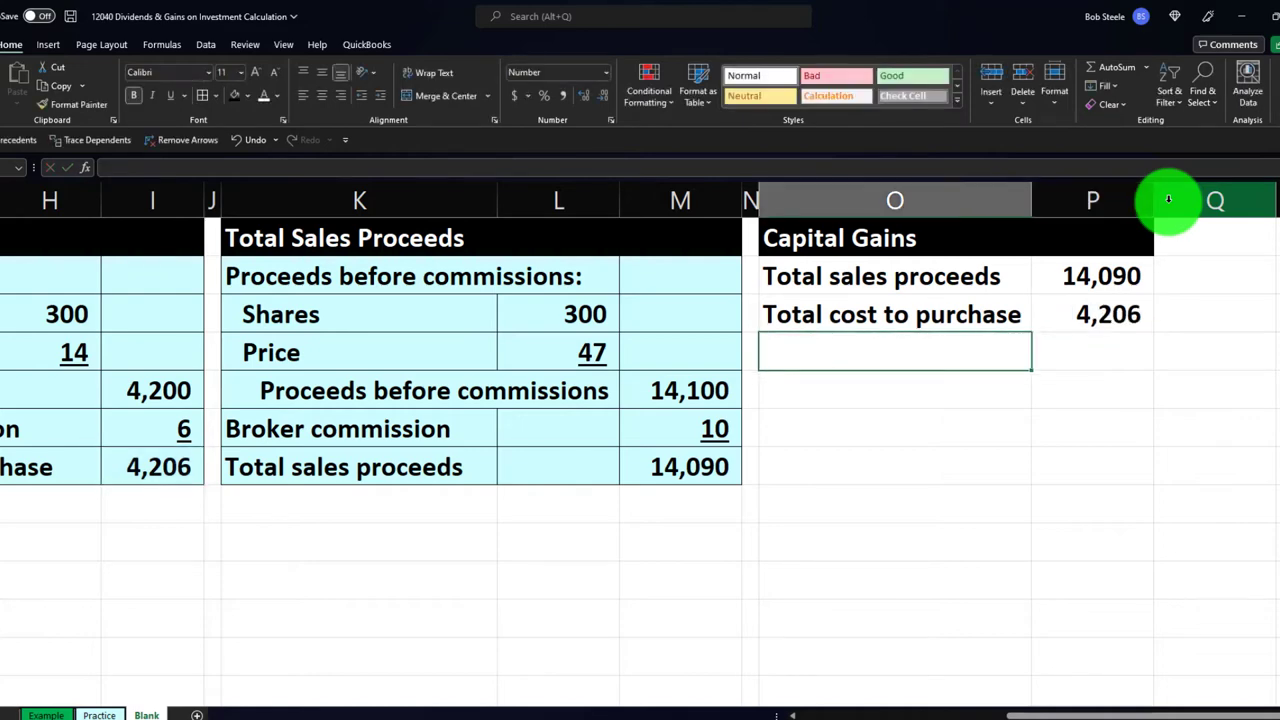
- Enter the label "Capital gains" in O4 and calculate the gain in P4 by subtracting P3 from P2
{"action": "type", "text": "Capital gains"}
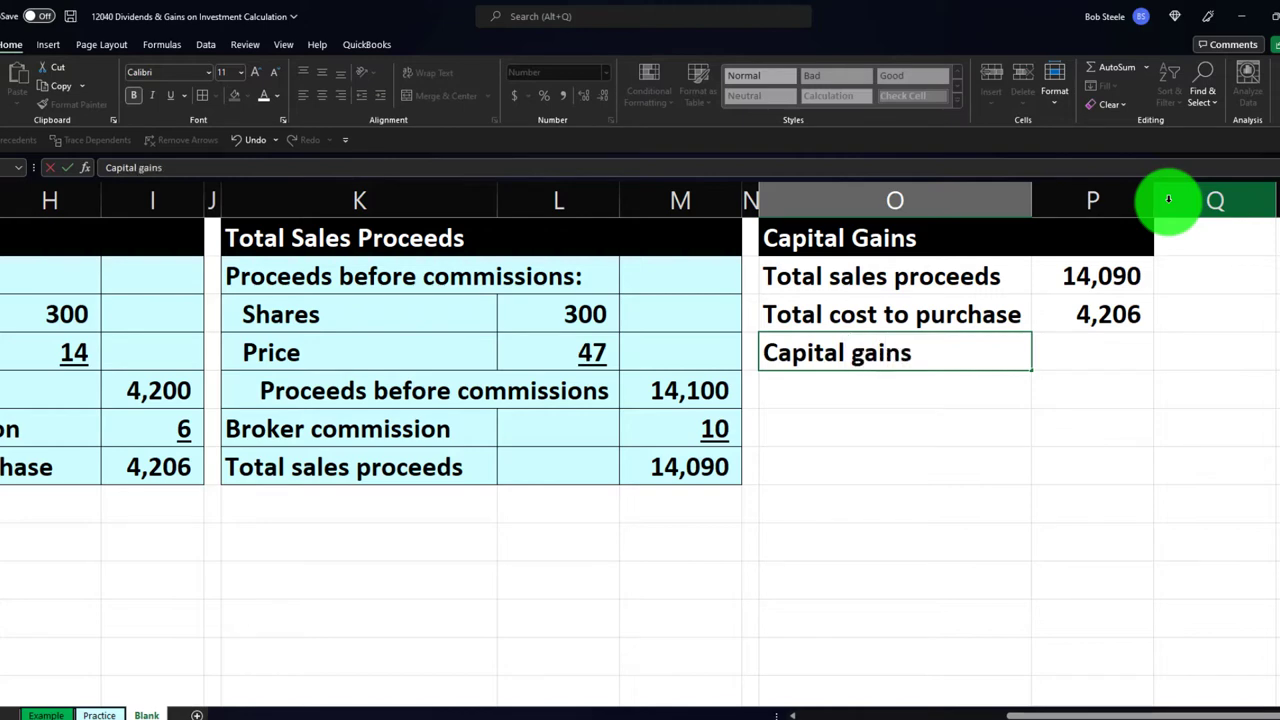
{"action": "key", "text": "Tab"}
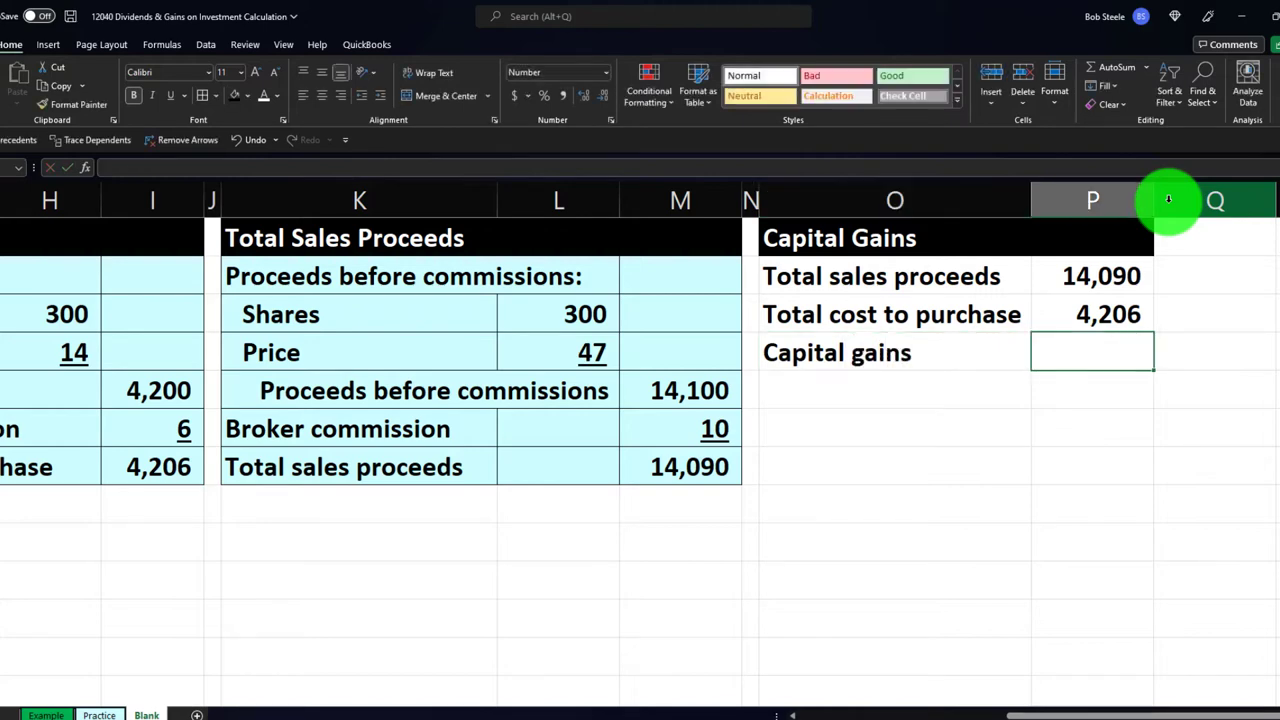
{"action": "type", "text": "="}
{"action": "key", "text": "Up"}
{"action": "key", "text": "Up"}
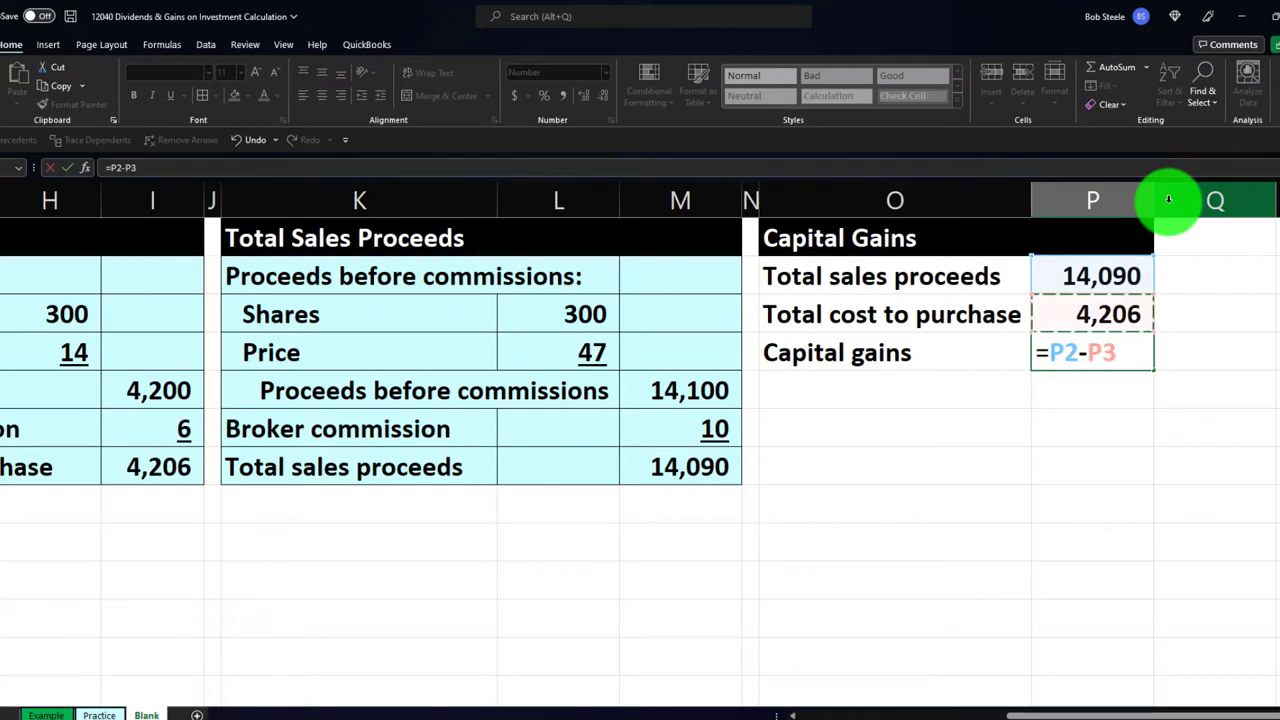
{"action": "key", "text": "Return"}
{"action": "key", "text": "Up"}
{"action": "key", "text": "Right"}
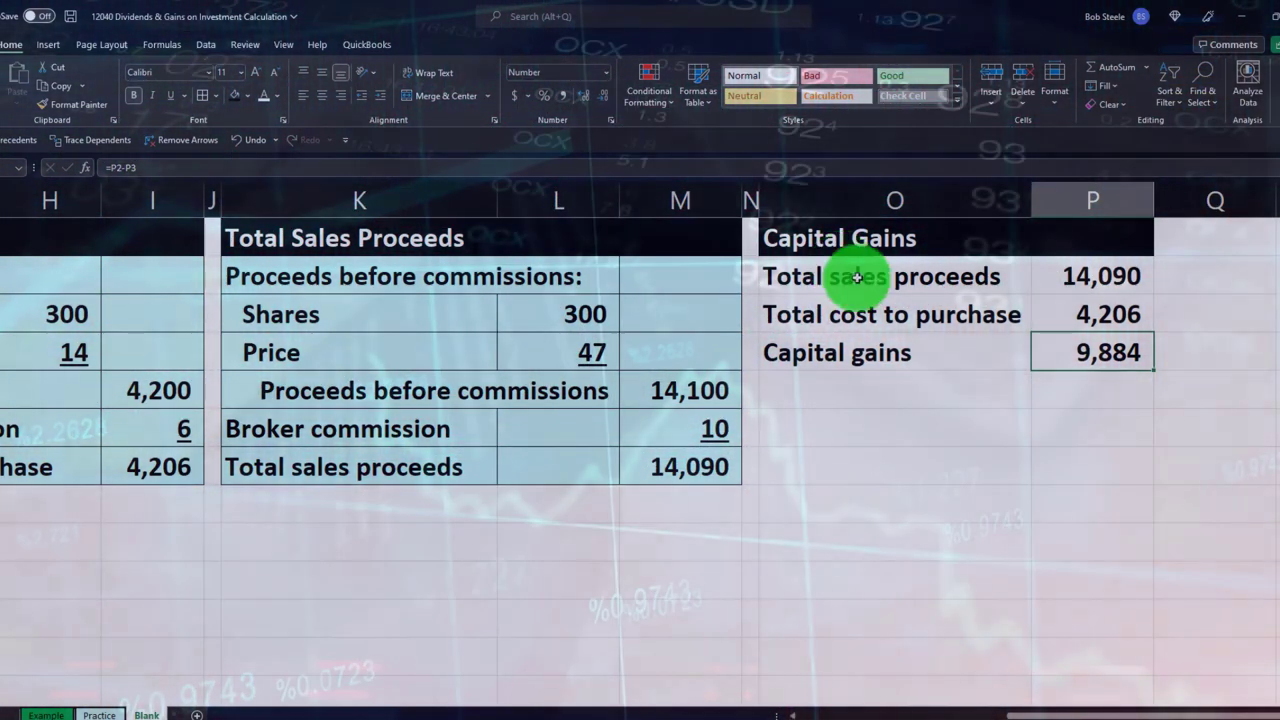
- Underline the purchase cost in P3 and apply borders and the light blue fill to O2:P4
{"action": "left_click", "coordinate": [1076, 321]}
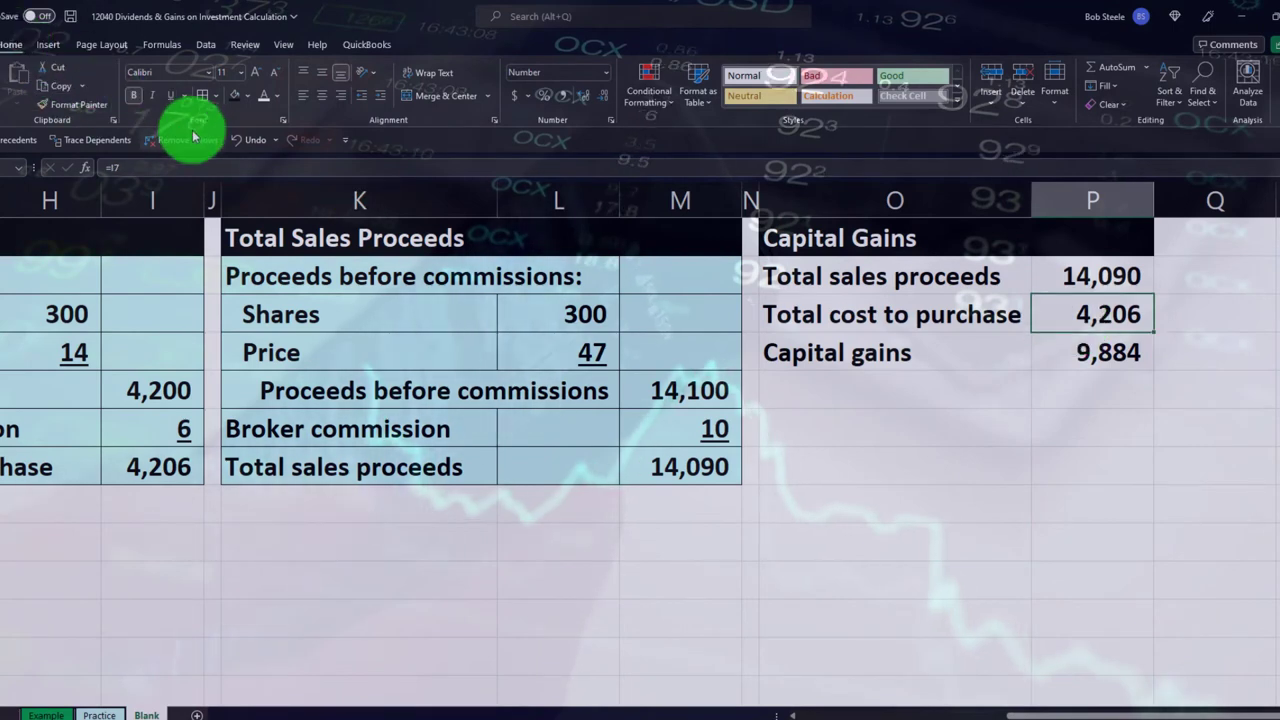
{"action": "left_click_drag", "start_coordinate": [840, 265], "coordinate": [1057, 340]}
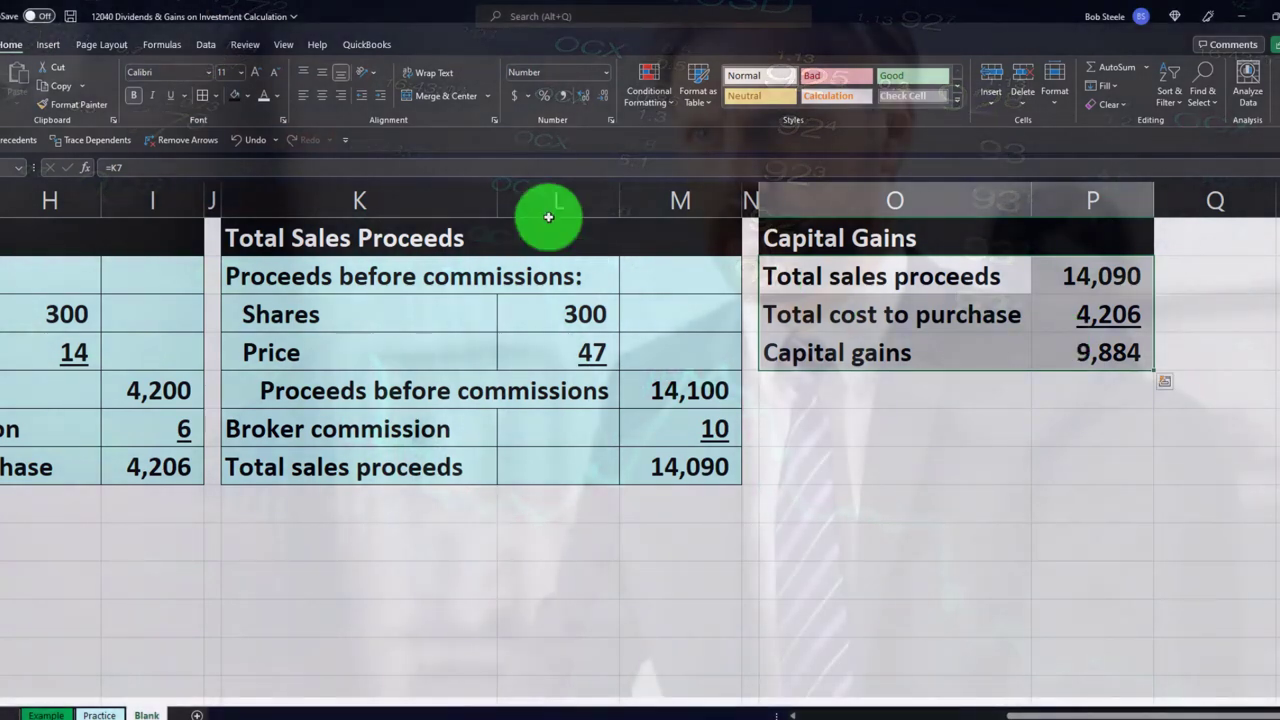
{"action": "left_click", "coordinate": [248, 96]}
{"action": "left_click", "coordinate": [233, 271]}
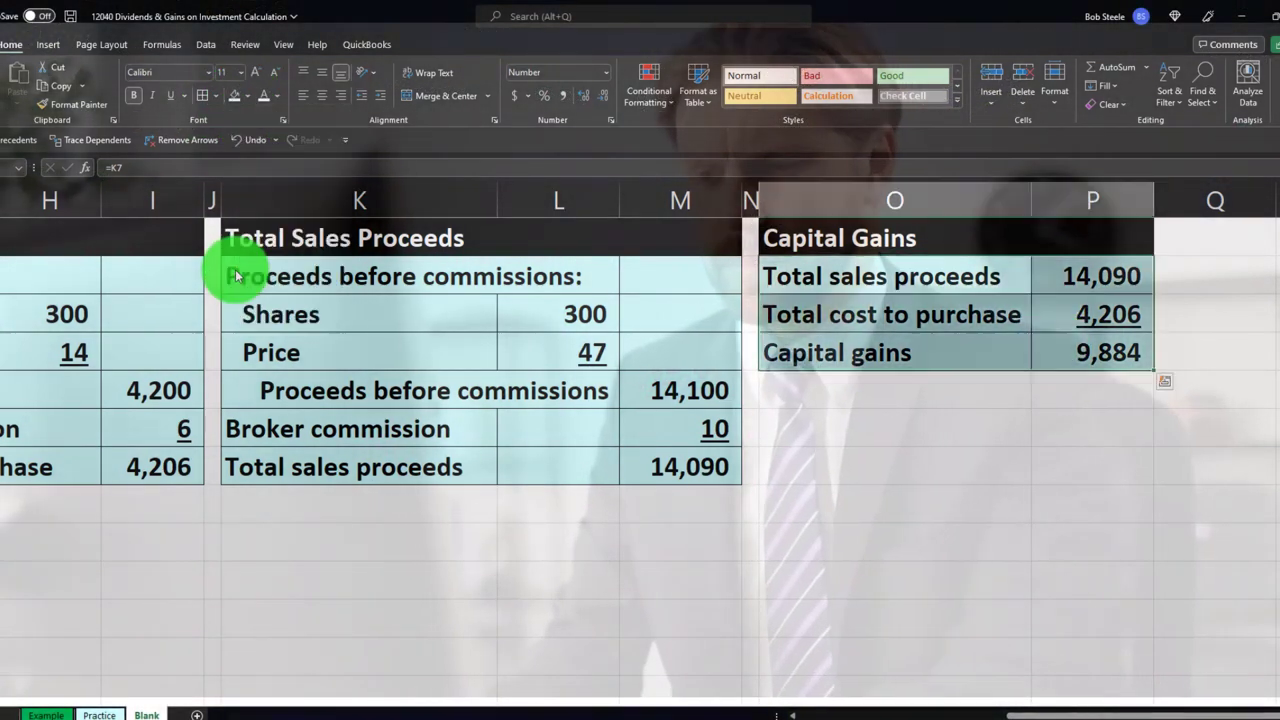
- Enter the heading "Total Returns" in O6 and format O6:P6 with a black fill and white text
{"action": "left_click", "coordinate": [826, 420]}
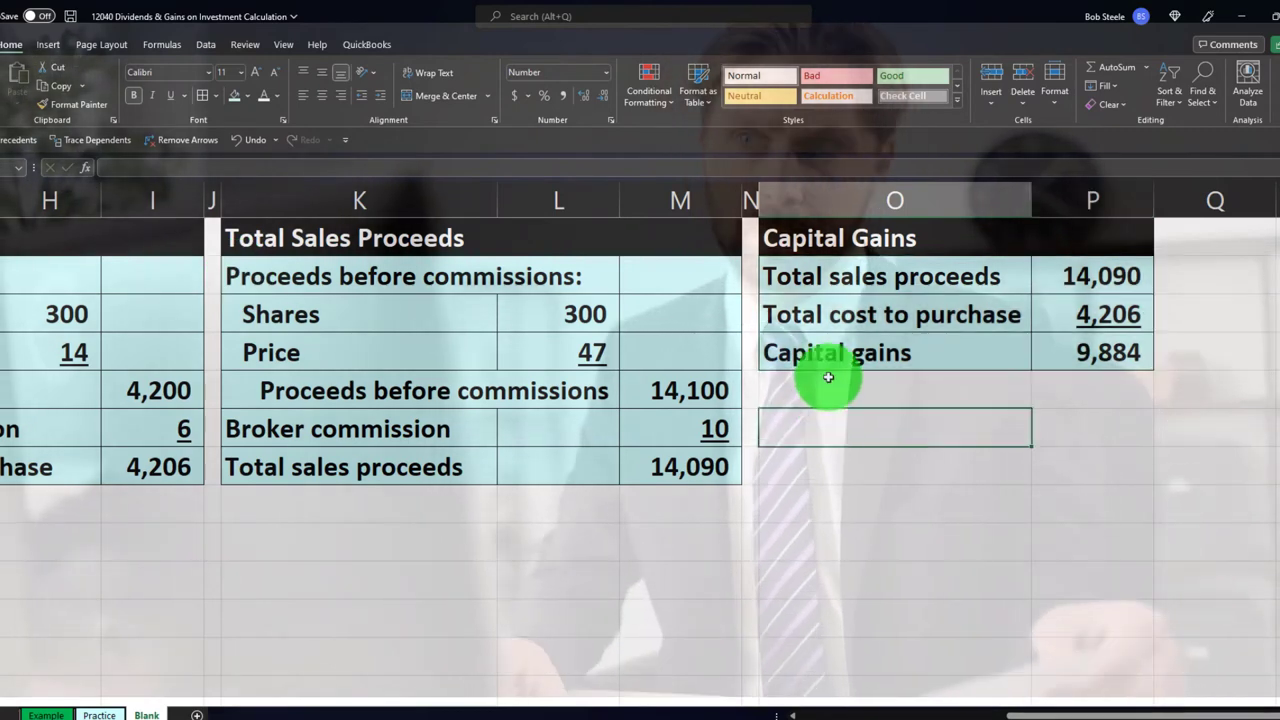
{"action": "type", "text": "Total "}
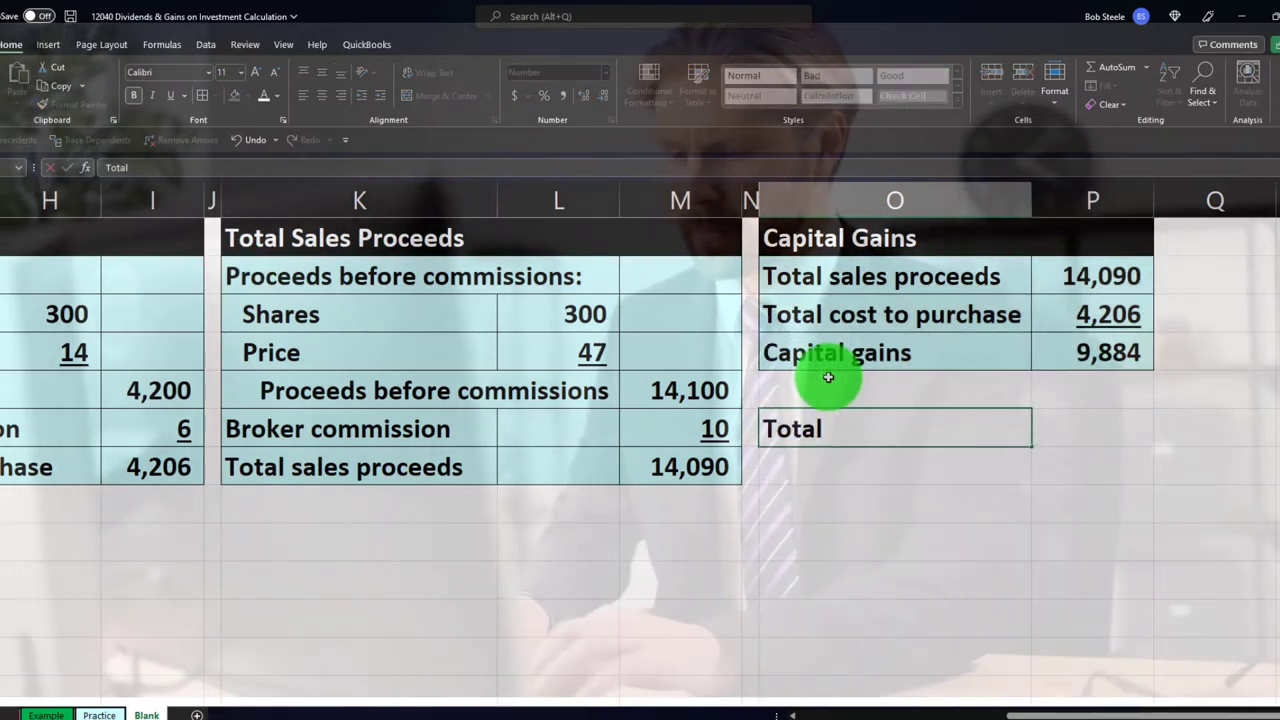
{"action": "type", "text": "Returns"}
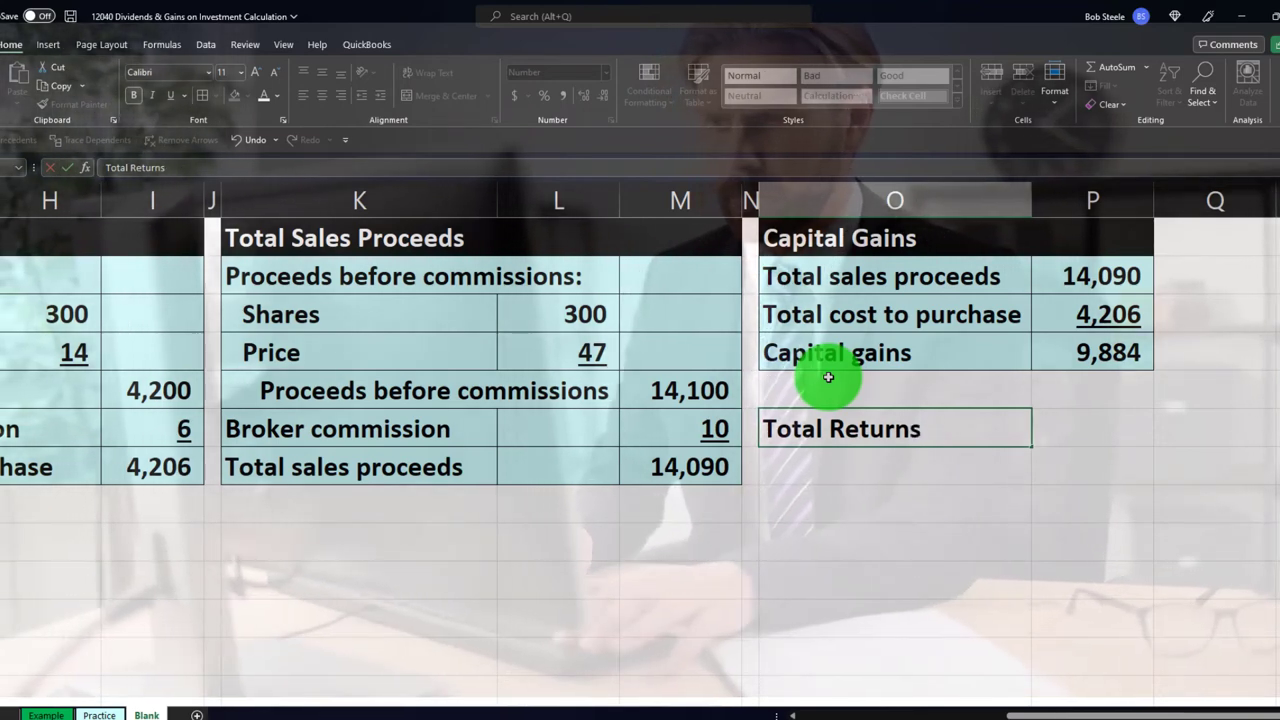
{"action": "key", "text": "Return"}
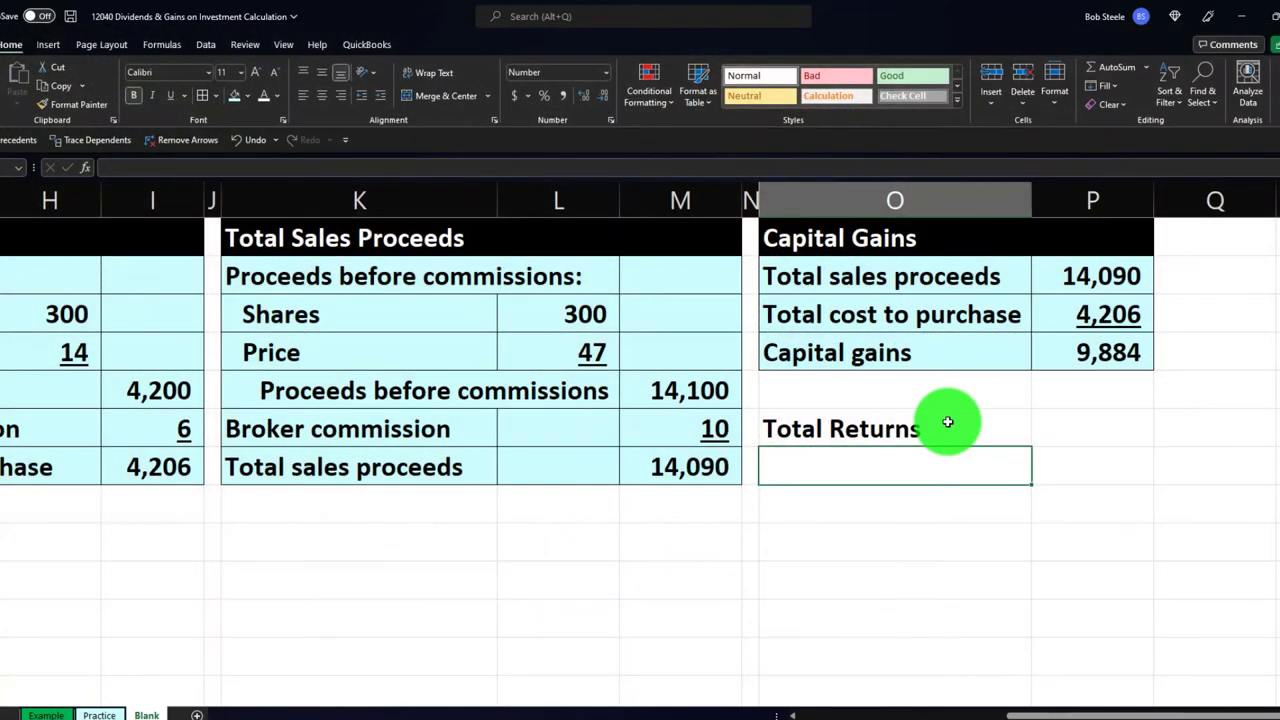
{"action": "left_click_drag", "start_coordinate": [943, 425], "coordinate": [1046, 425]}
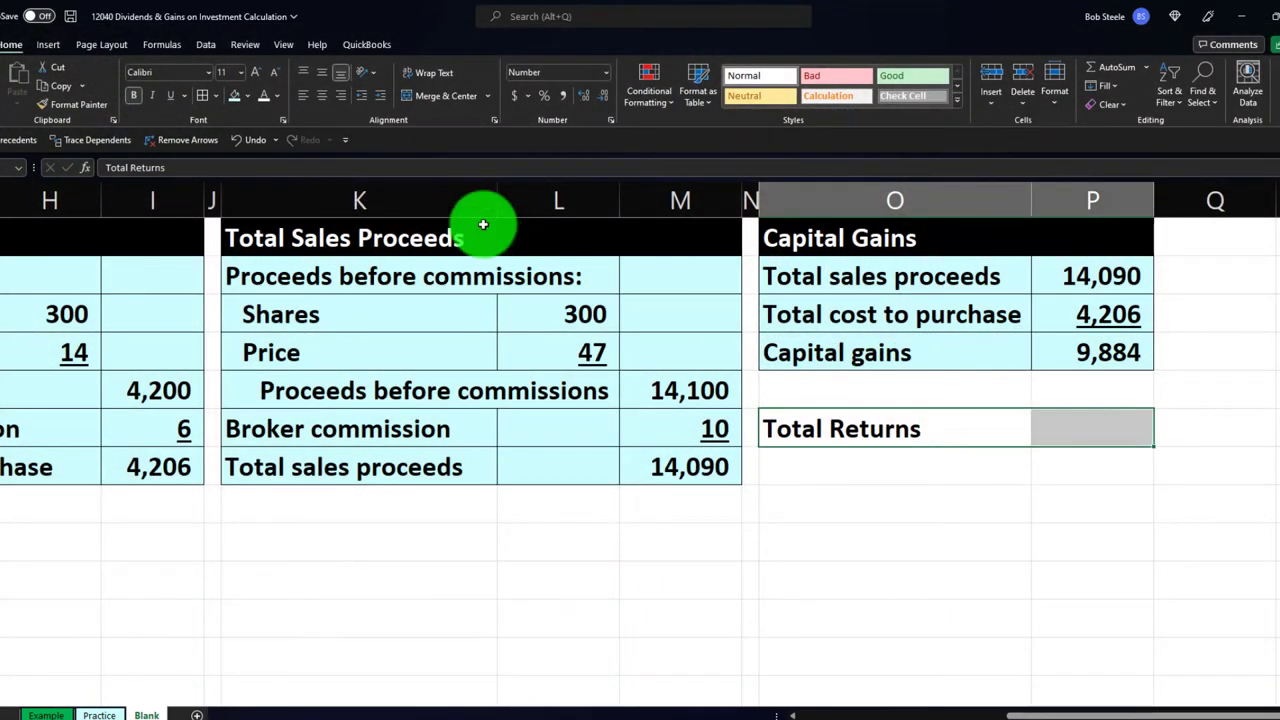
{"action": "left_click", "coordinate": [246, 96]}
{"action": "left_click", "coordinate": [251, 132]}
- Link O7 to the "Total dividend income" label in D4
{"action": "left_click", "coordinate": [802, 470]}
{"action": "type", "text": "="}
{"action": "key", "text": "Left"}
{"action": "key", "text": "Left"}
{"action": "key", "text": "Left"}
{"action": "key", "text": "Left"}
{"action": "key", "text": "Left"}
{"action": "key", "text": "Left"}
{"action": "key", "text": "Left"}
{"action": "key", "text": "Left"}
{"action": "key", "text": "Left"}
{"action": "key", "text": "Left"}
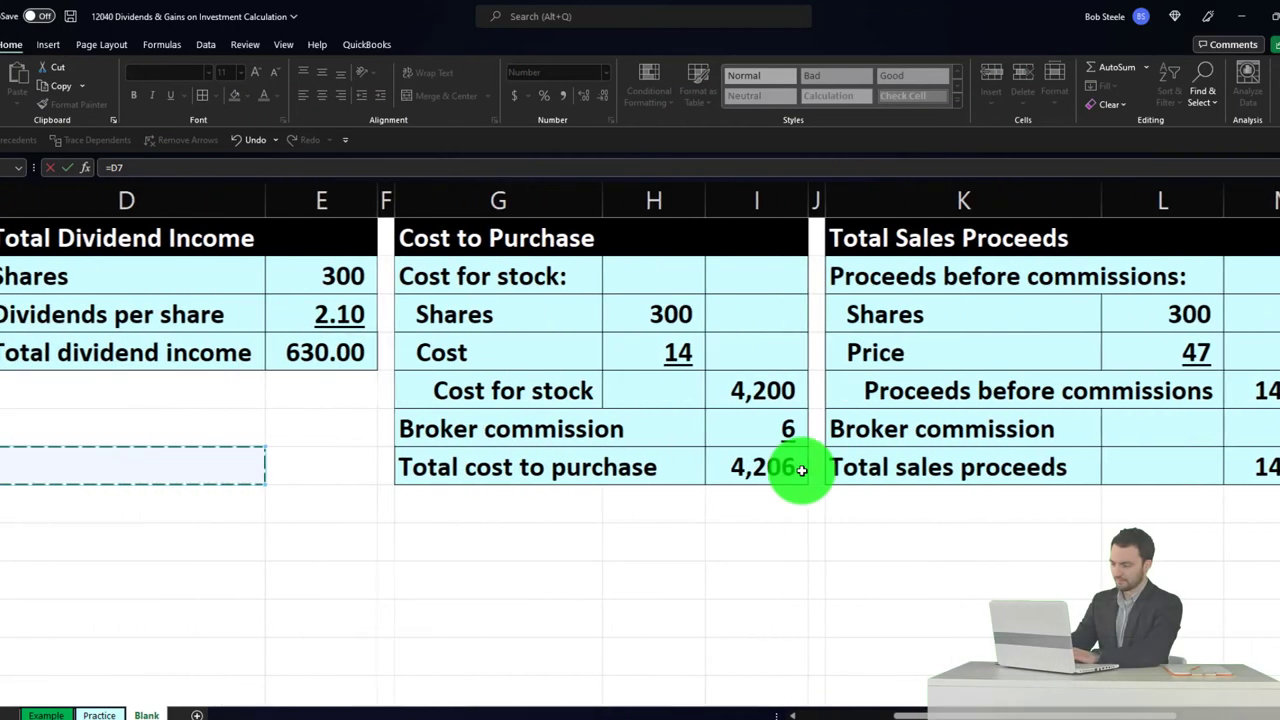
{"action": "key", "text": "Up"}
{"action": "key", "text": "Up"}
{"action": "key", "text": "Up"}
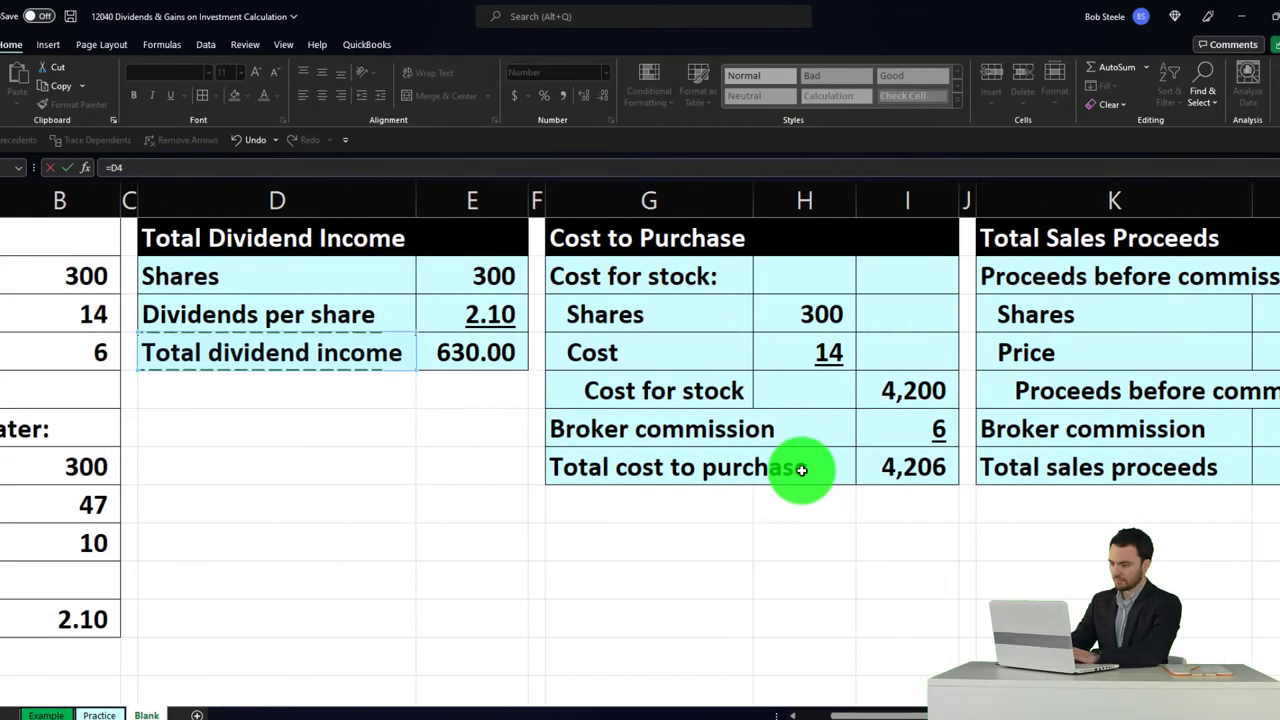
{"action": "key", "text": "Tab"}
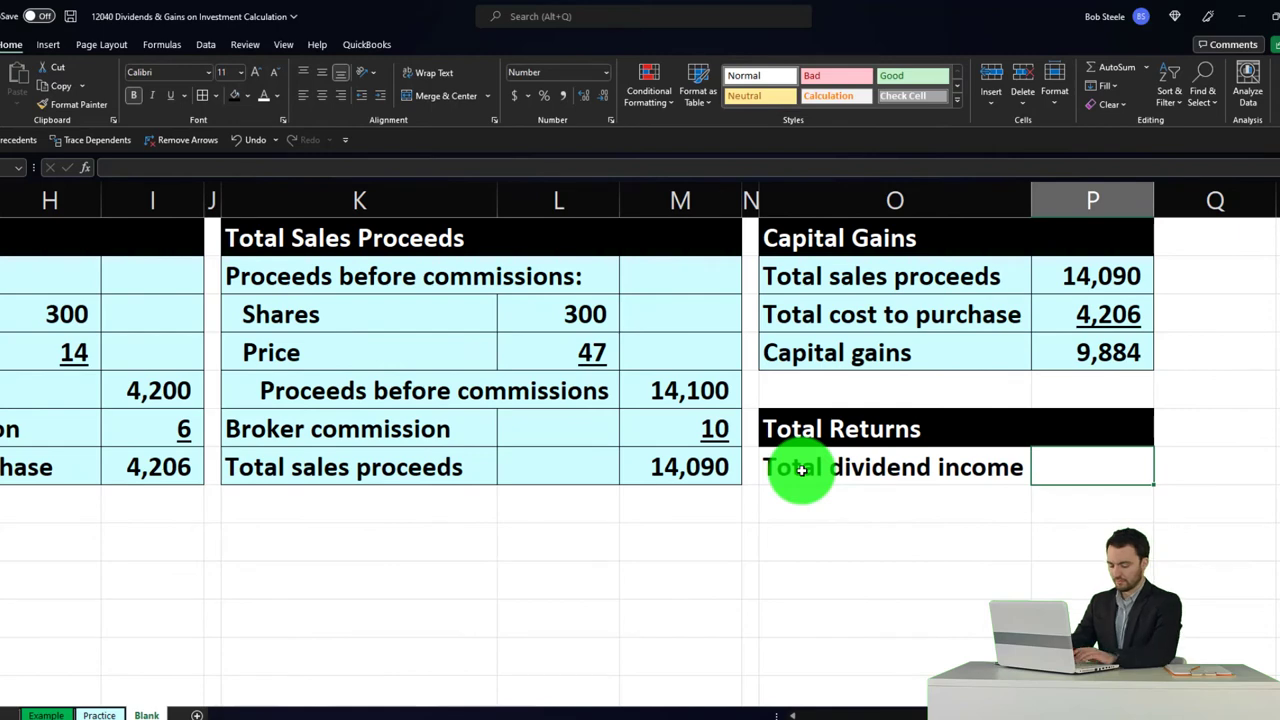
- Link P7 to the total dividend income amount in E4
{"action": "type", "text": "="}
{"action": "key", "text": "Left"}
{"action": "key", "text": "Left"}
{"action": "key", "text": "Left"}
{"action": "key", "text": "Left"}
{"action": "key", "text": "Left"}
{"action": "key", "text": "Left"}
{"action": "key", "text": "Left"}
{"action": "key", "text": "Left"}
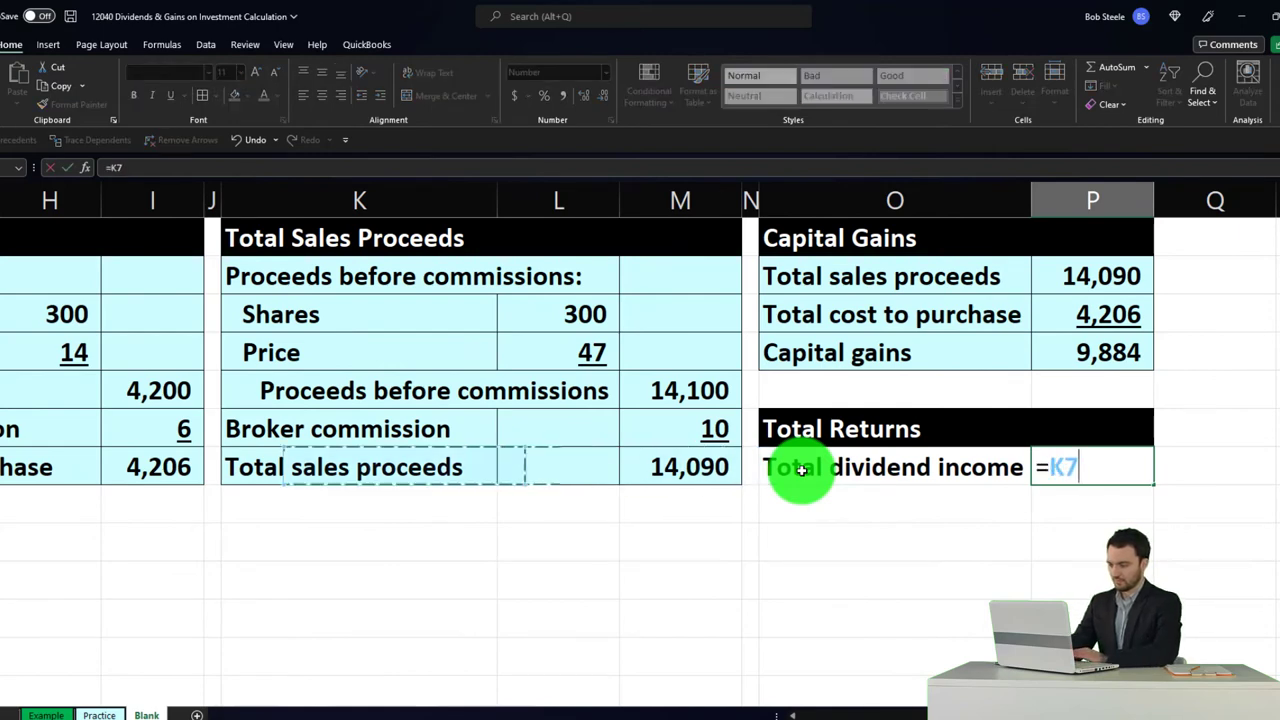
{"action": "key", "text": "Left"}
{"action": "key", "text": "Left"}
{"action": "key", "text": "Left"}
{"action": "key", "text": "Up"}
{"action": "key", "text": "Up"}
{"action": "key", "text": "Up"}
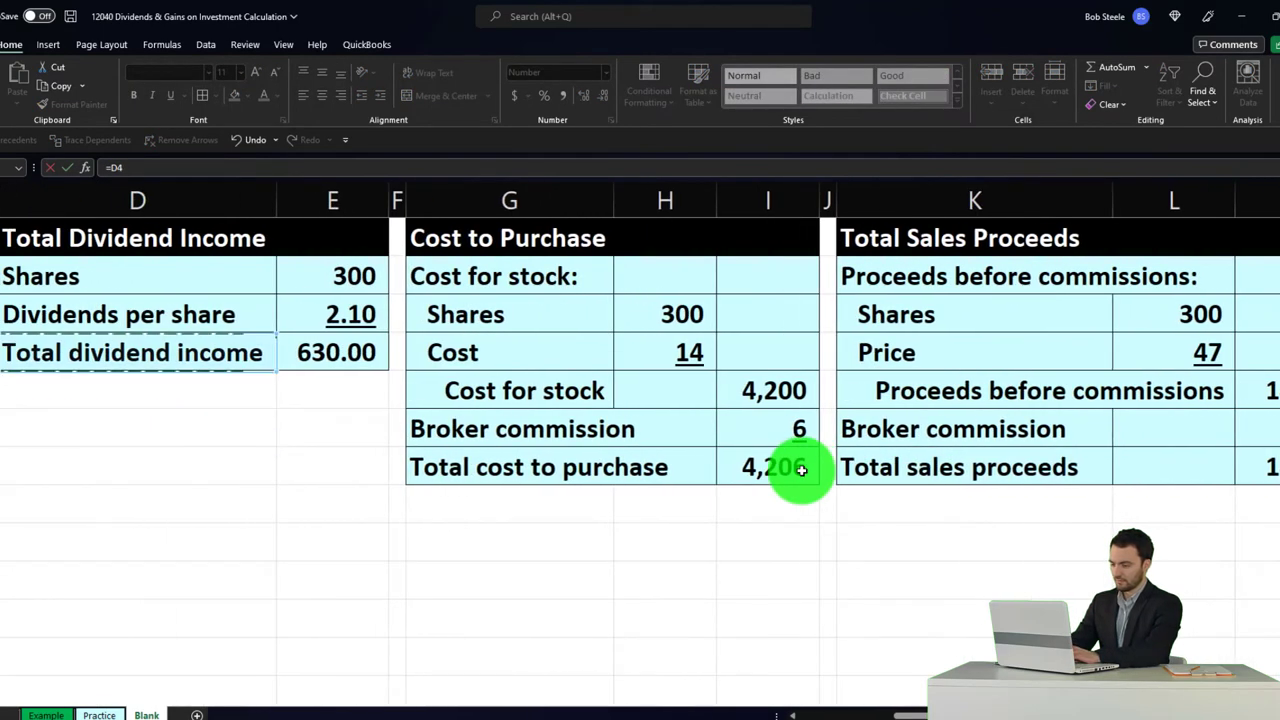
{"action": "key", "text": "Return"}
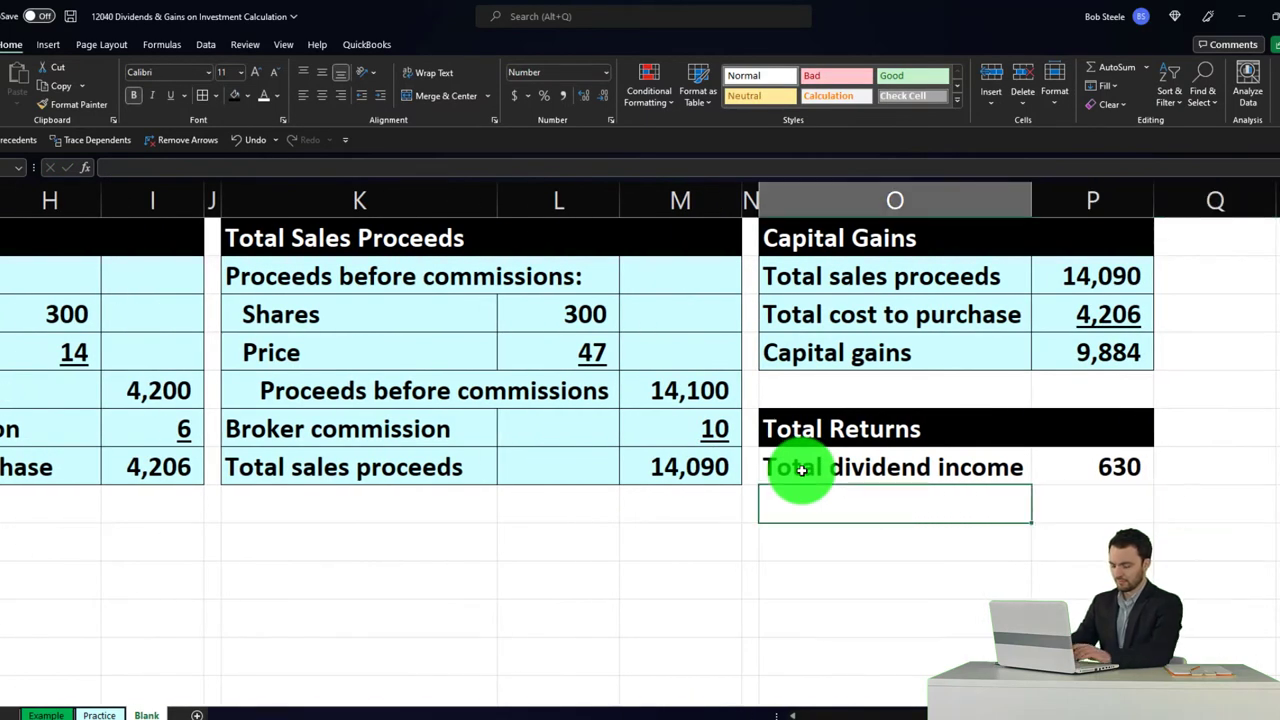
- Link O8 to the "Capital gains" label in O4
{"action": "type", "text": "="}
{"action": "key", "text": "Up"}
{"action": "key", "text": "Up"}
{"action": "key", "text": "Up"}
{"action": "key", "text": "Up"}
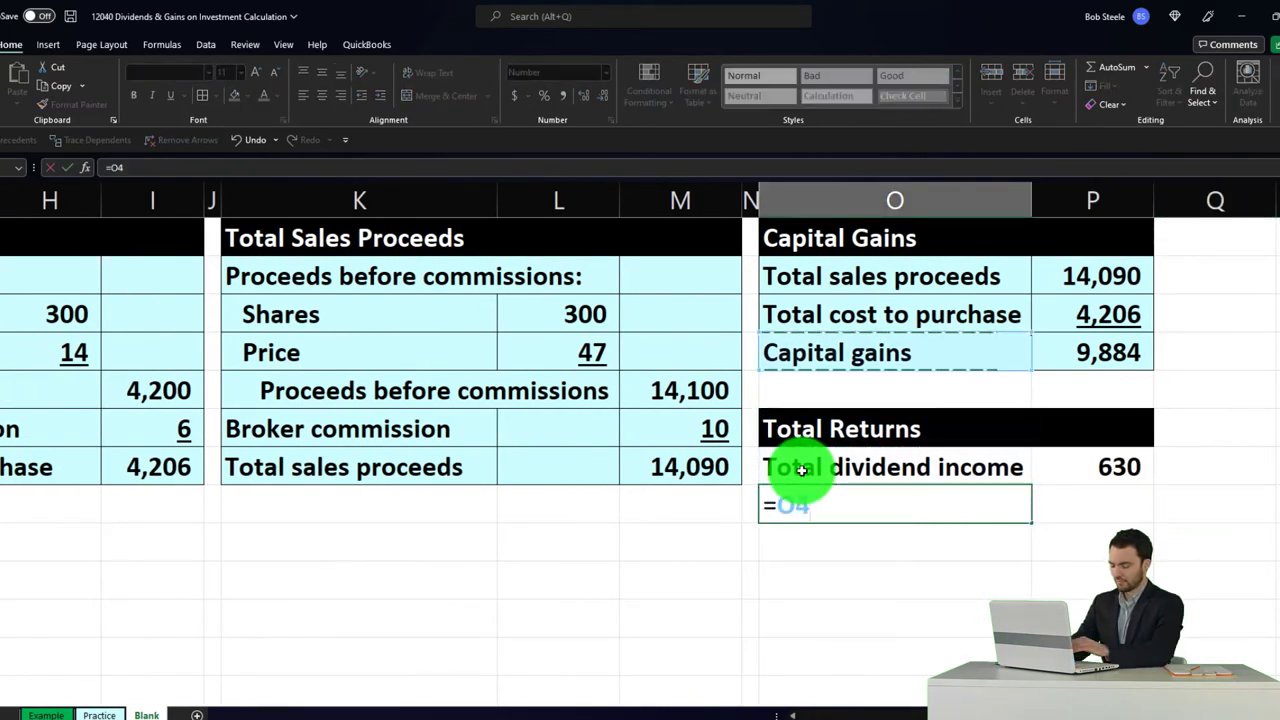
{"action": "key", "text": "Tab"}
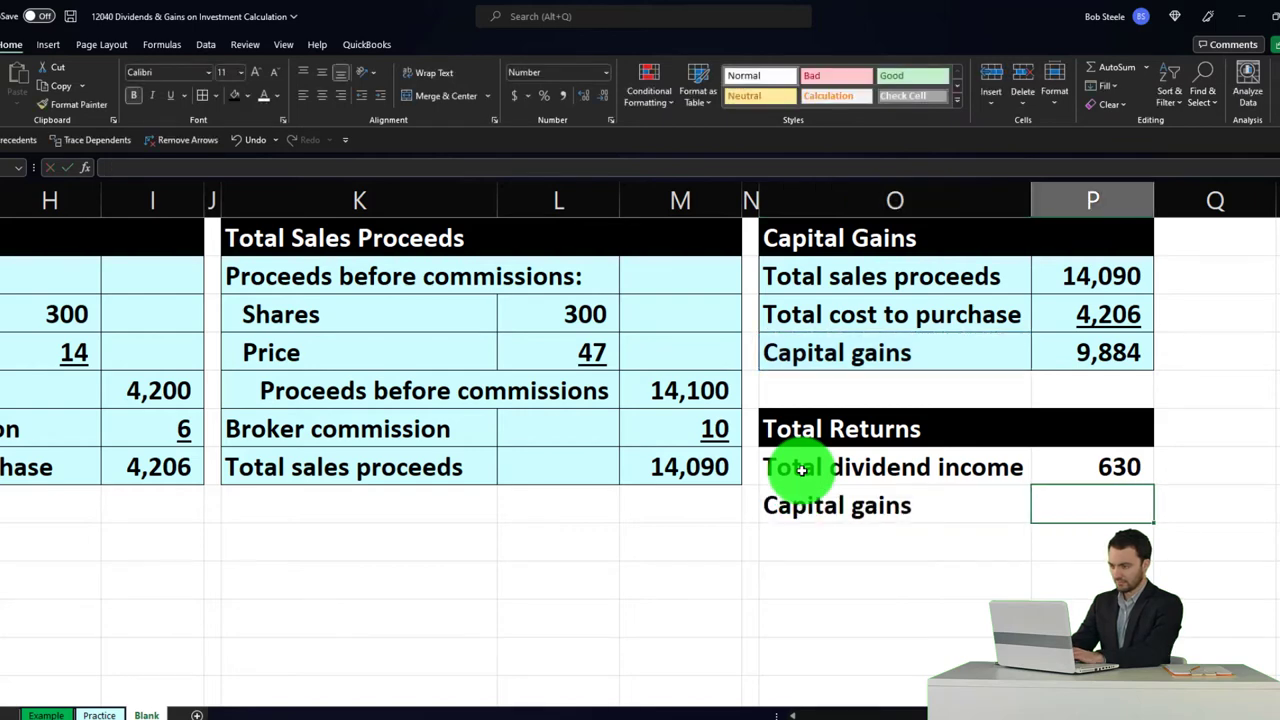
- Link P8 to the capital gains amount in P4 and underline it
{"action": "type", "text": "="}
{"action": "key", "text": "Up"}
{"action": "key", "text": "Up"}
{"action": "key", "text": "Up"}
{"action": "key", "text": "Up"}
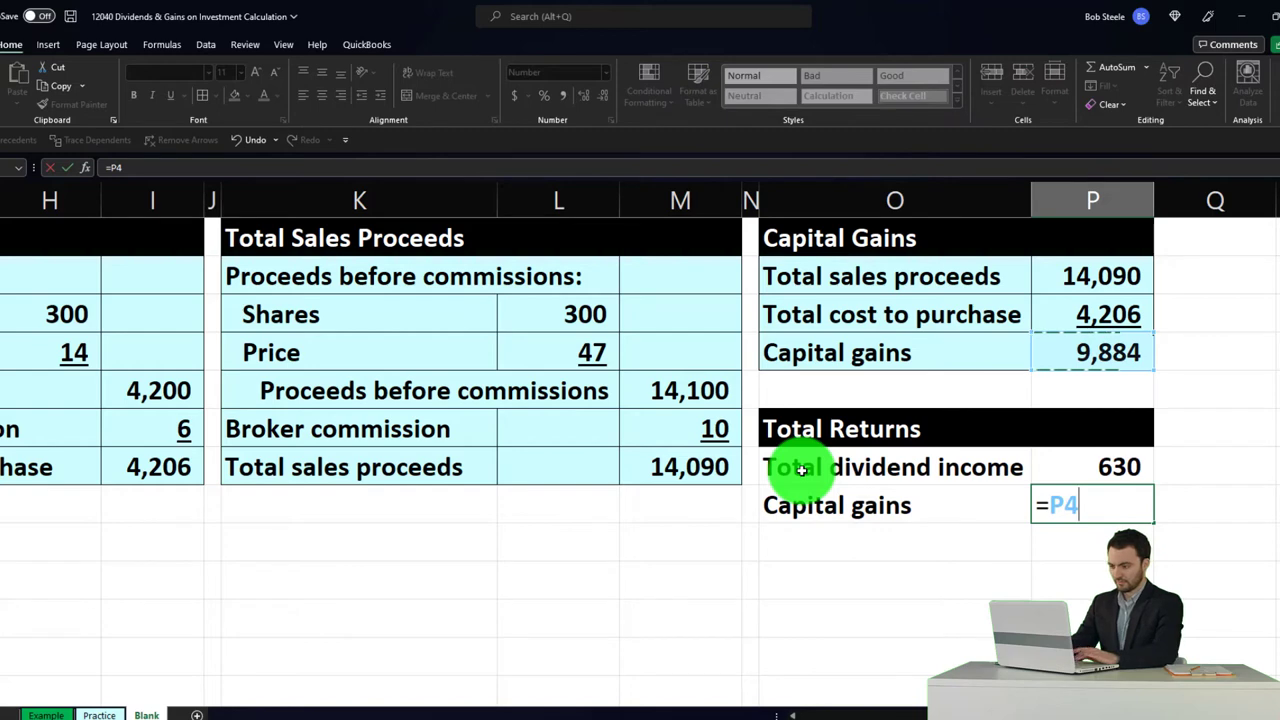
{"action": "key", "text": "Return"}
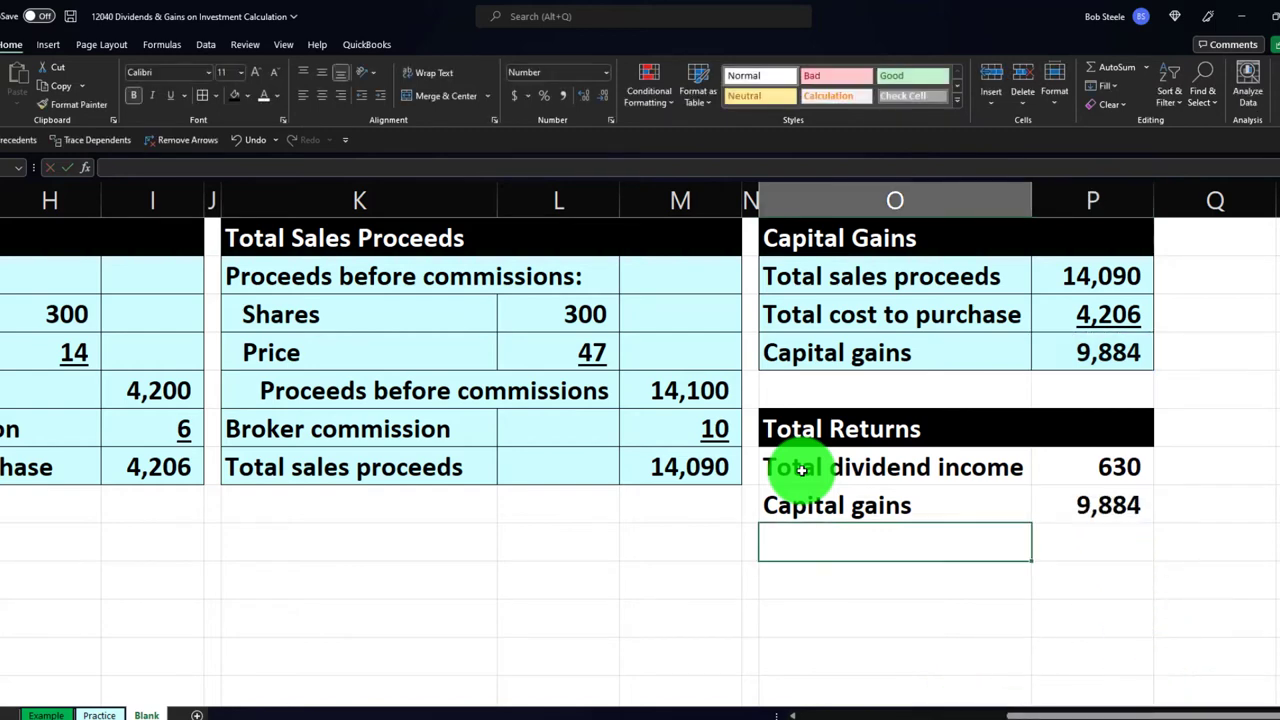
{"action": "key", "text": "Up"}
{"action": "key", "text": "Right"}
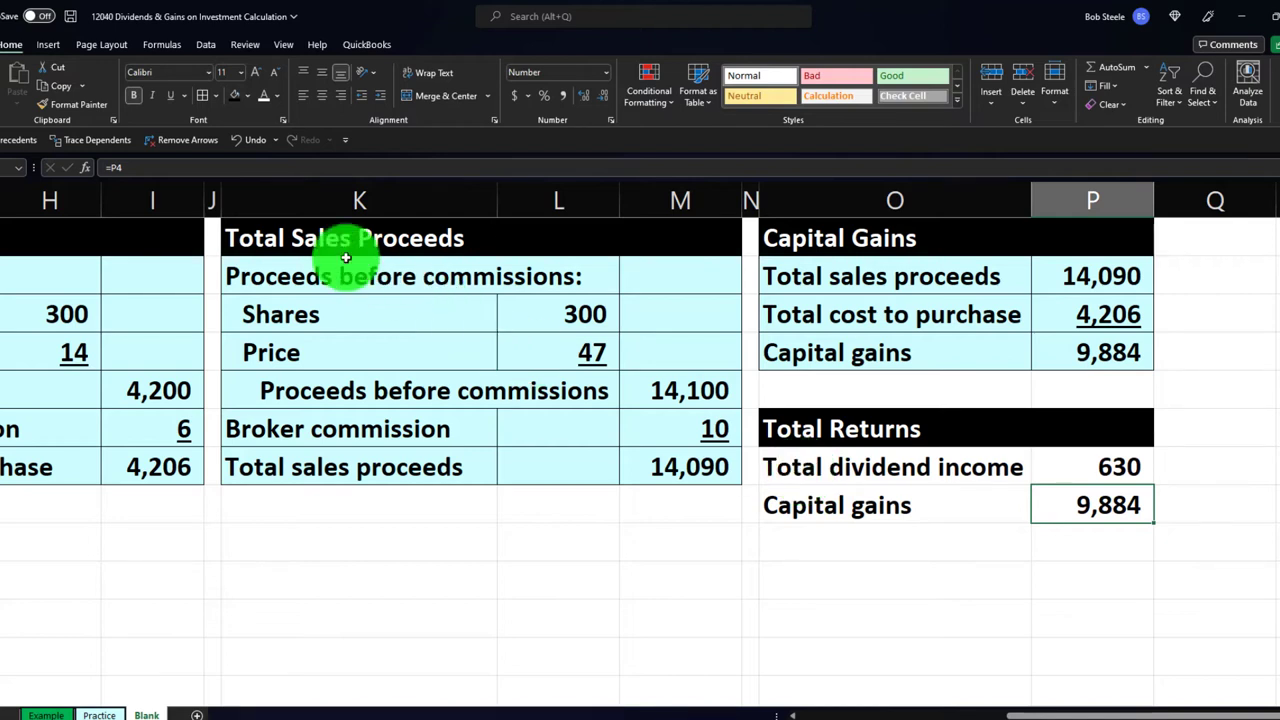
- Enter the label "Total returns" in O9 and add P7 and P8 with a SUM formula in P9
{"action": "key", "text": "Down"}
{"action": "key", "text": "Left"}
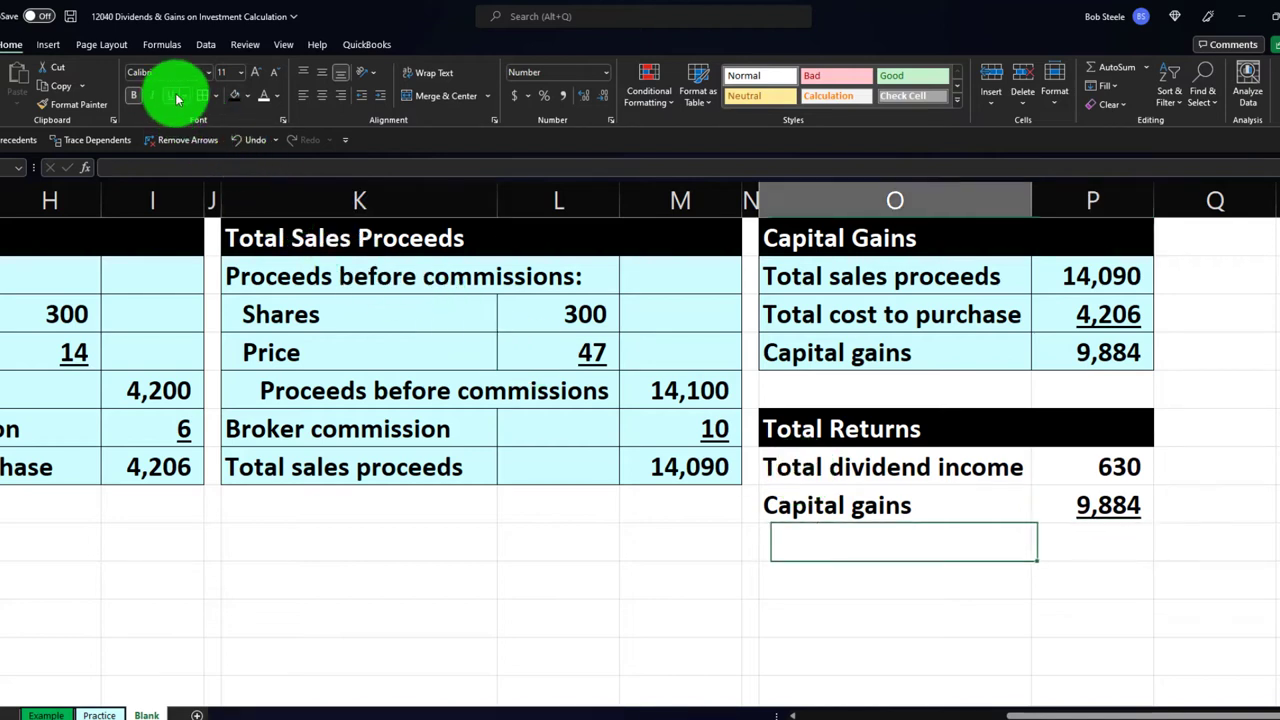
{"action": "type", "text": "Total dividend income"}
{"action": "type", "text": "re"}
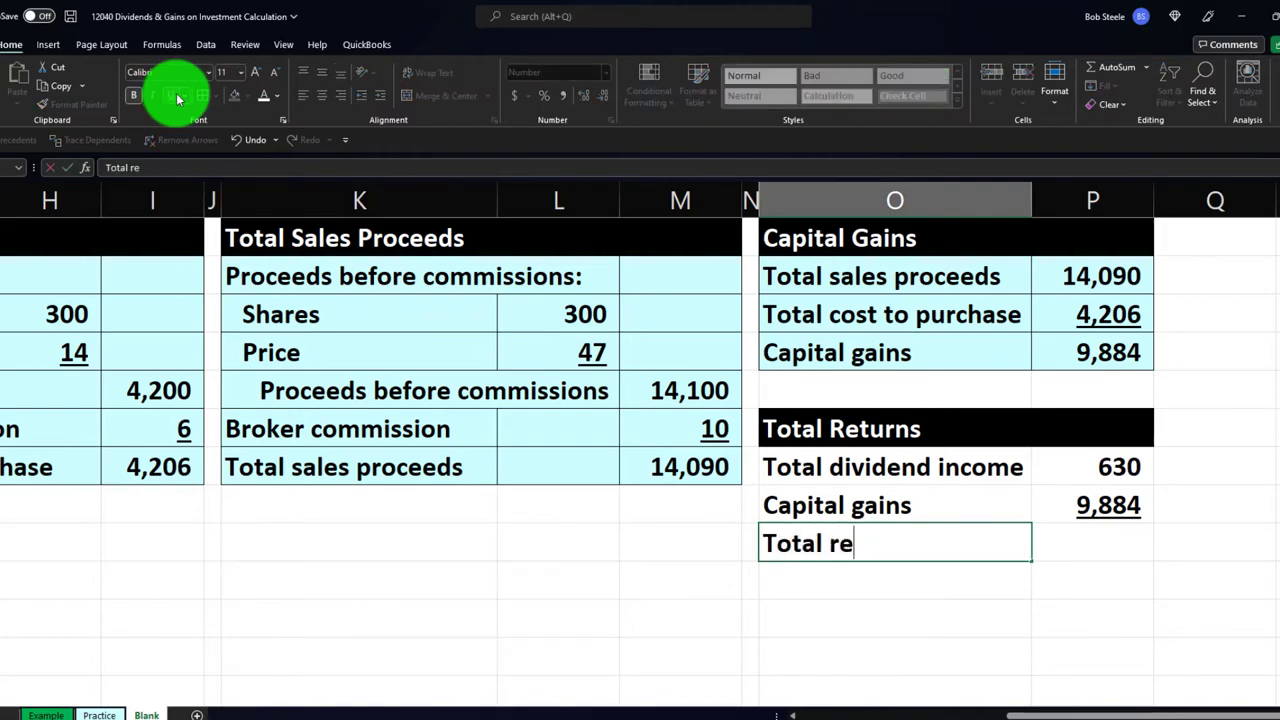
{"action": "type", "text": "turns"}
{"action": "key", "text": "Tab"}
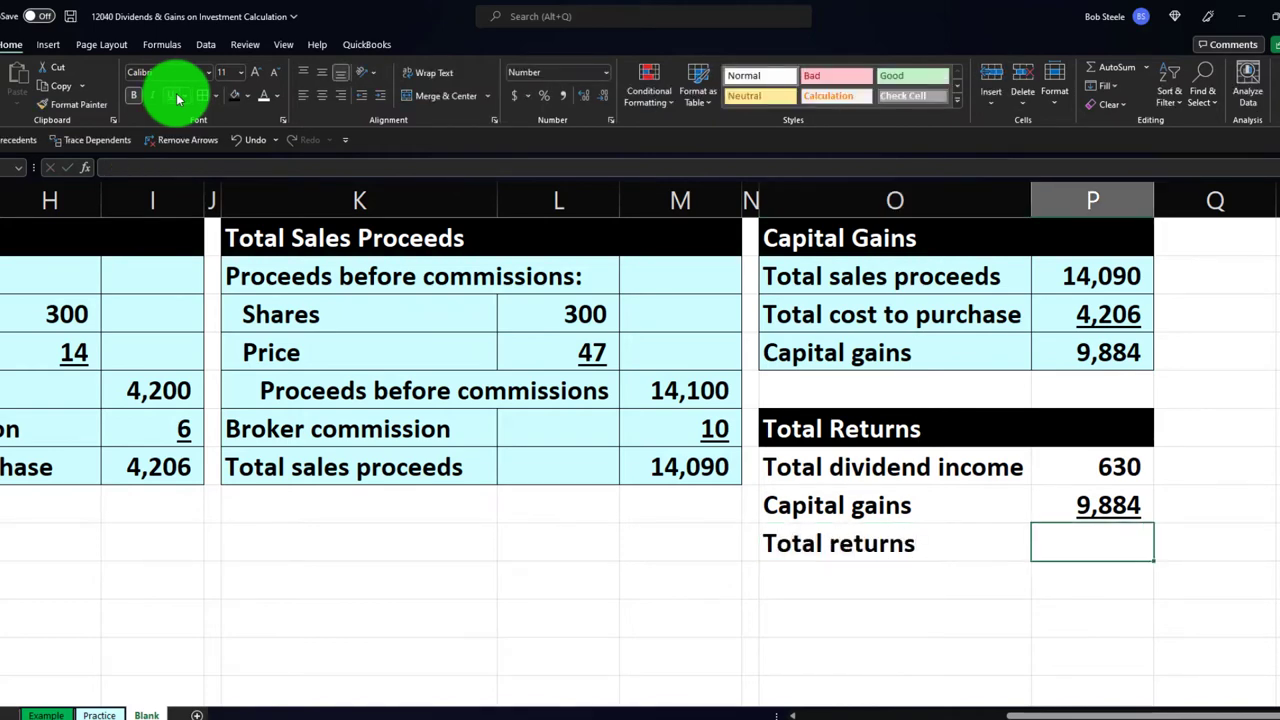
{"action": "type", "text": "=sum("}
{"action": "key", "text": "Up"}
{"action": "key", "text": "shift+Up"}
{"action": "key", "text": "Return"}
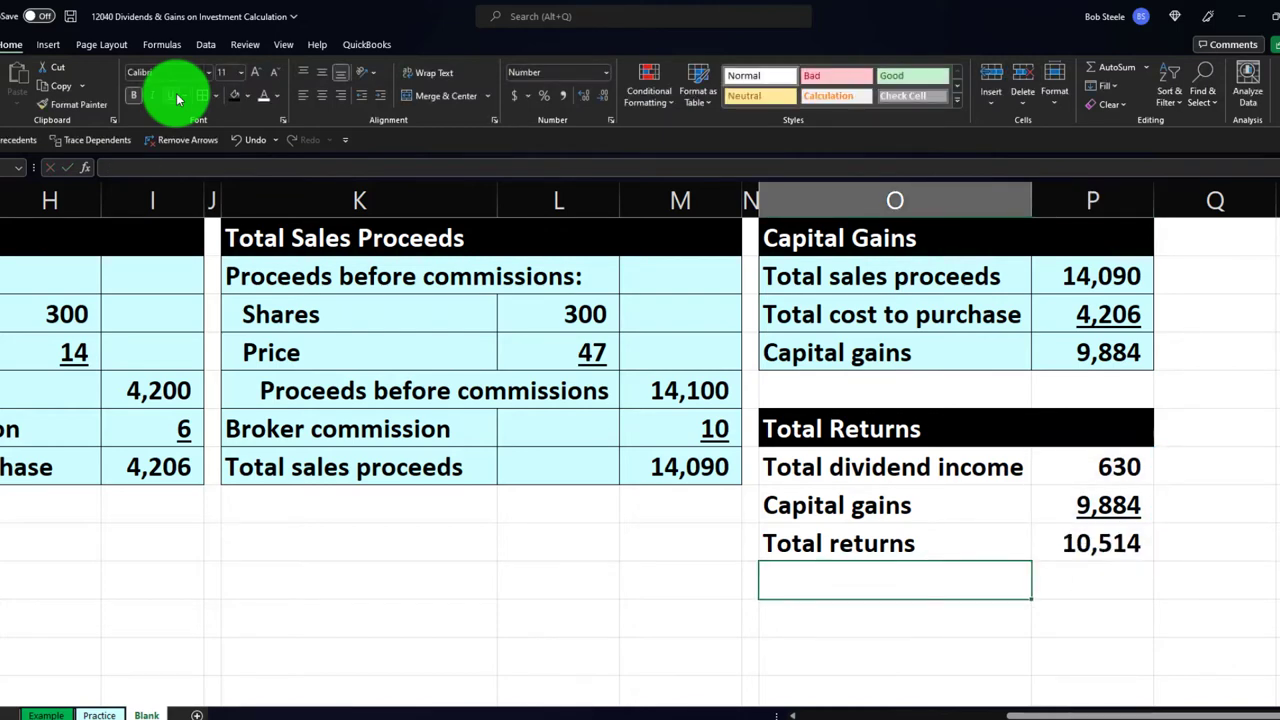
- Apply borders and the light blue fill to the Total Returns rows in O7:P9
{"action": "left_click_drag", "start_coordinate": [800, 467], "coordinate": [1056, 524]}
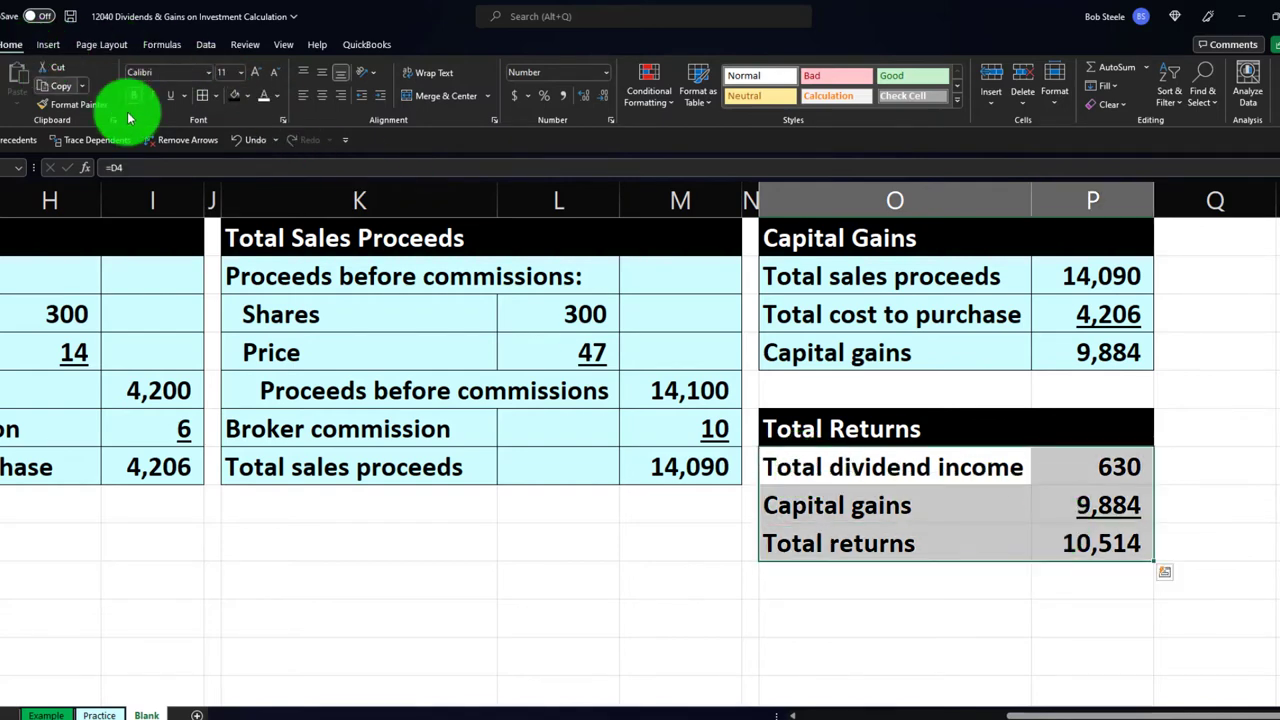
{"action": "left_click", "coordinate": [211, 99]}
{"action": "left_click", "coordinate": [247, 96]}
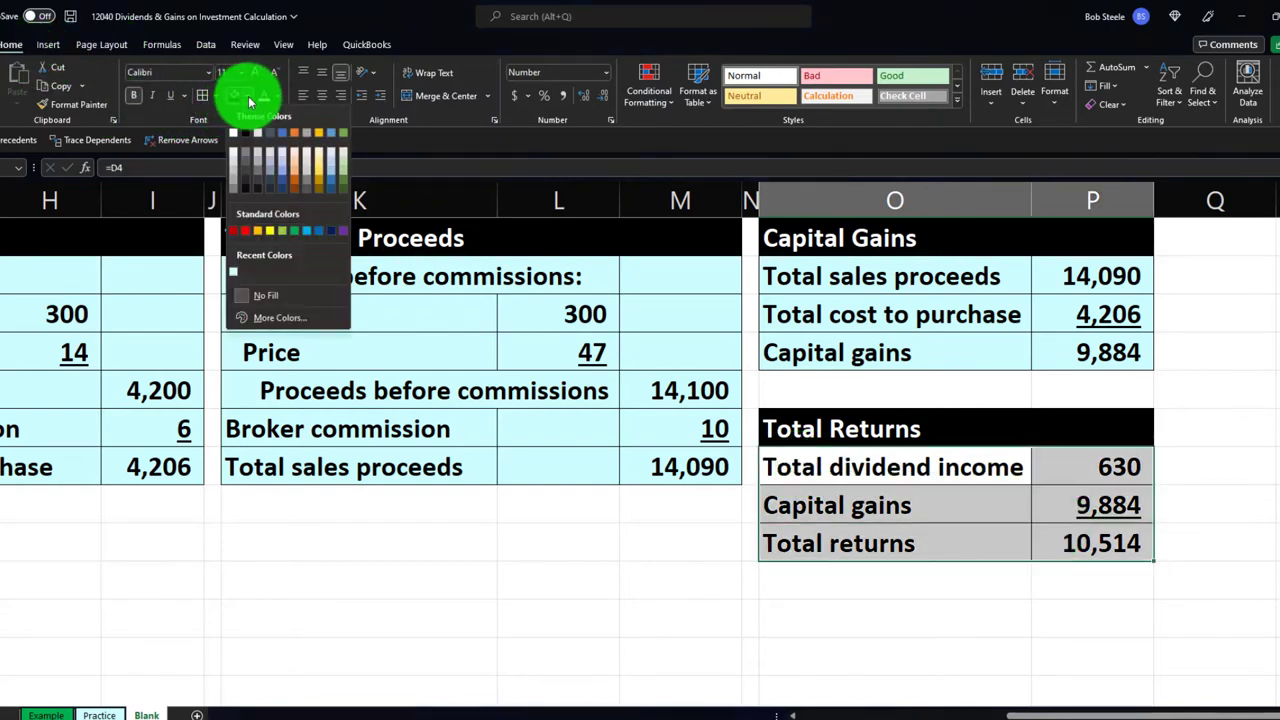
{"action": "left_click", "coordinate": [234, 276]}
- Enter the heading "Return on Investment (ROI)" in O11 and format O11:P11 with a black fill and white text
{"action": "left_click", "coordinate": [834, 611]}
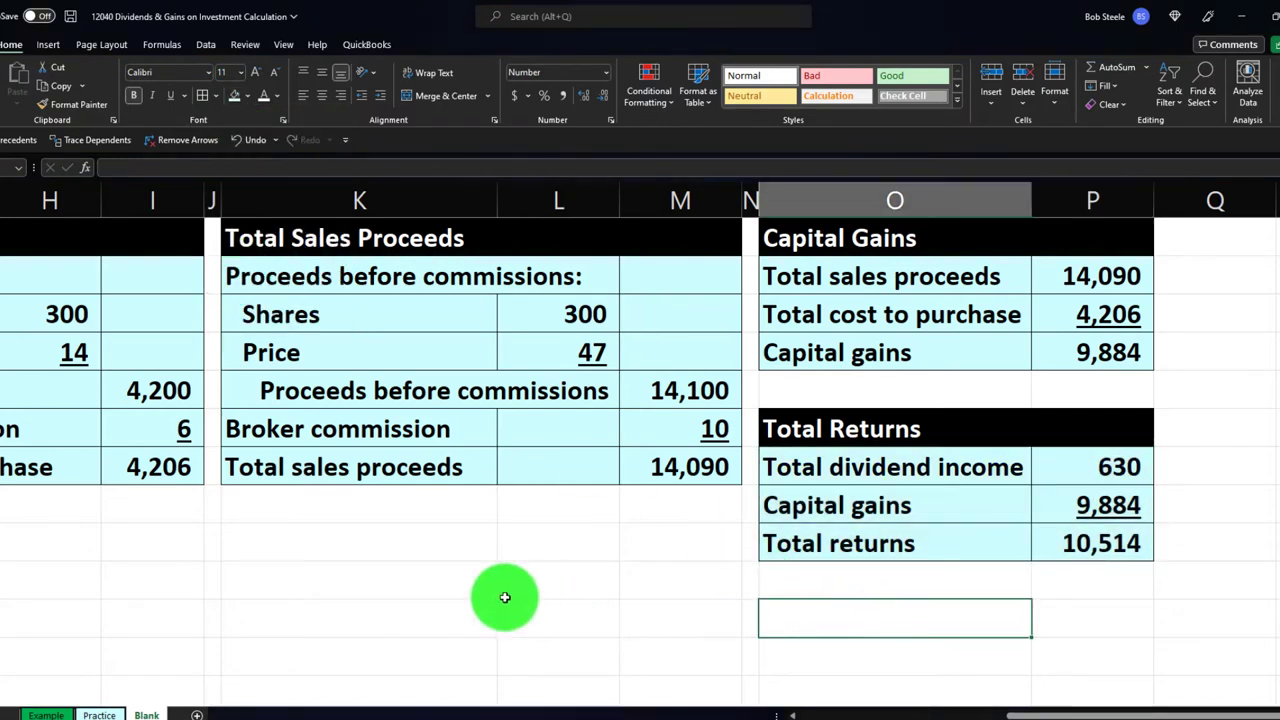
{"action": "type", "text": "Return on Investment (ROI"}
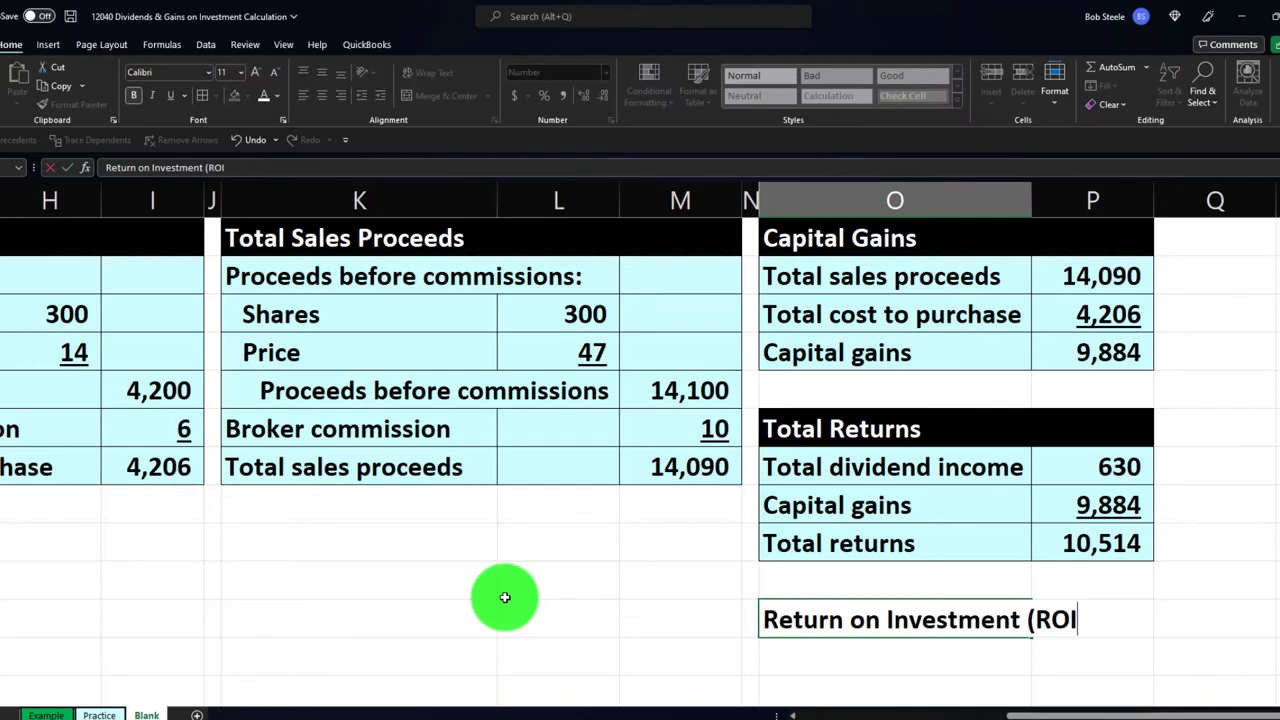
{"action": "key", "text": "Return"}
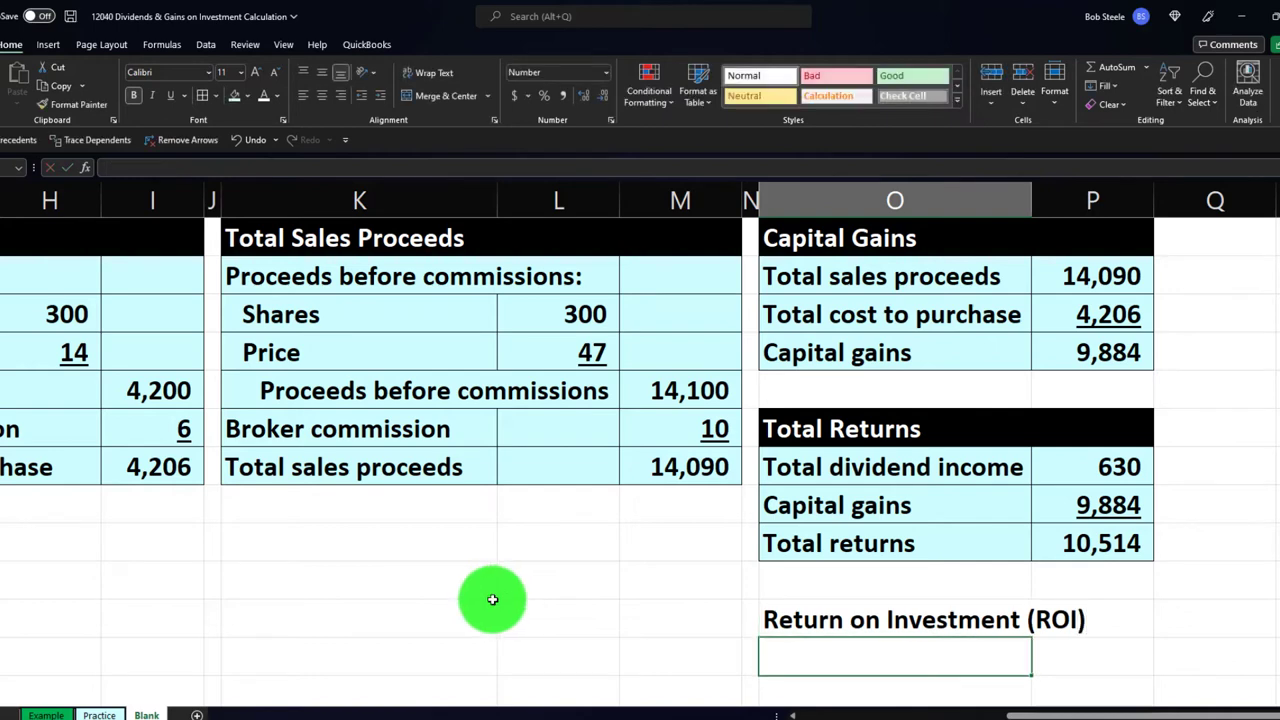
{"action": "left_click_drag", "start_coordinate": [857, 617], "coordinate": [1048, 620]}
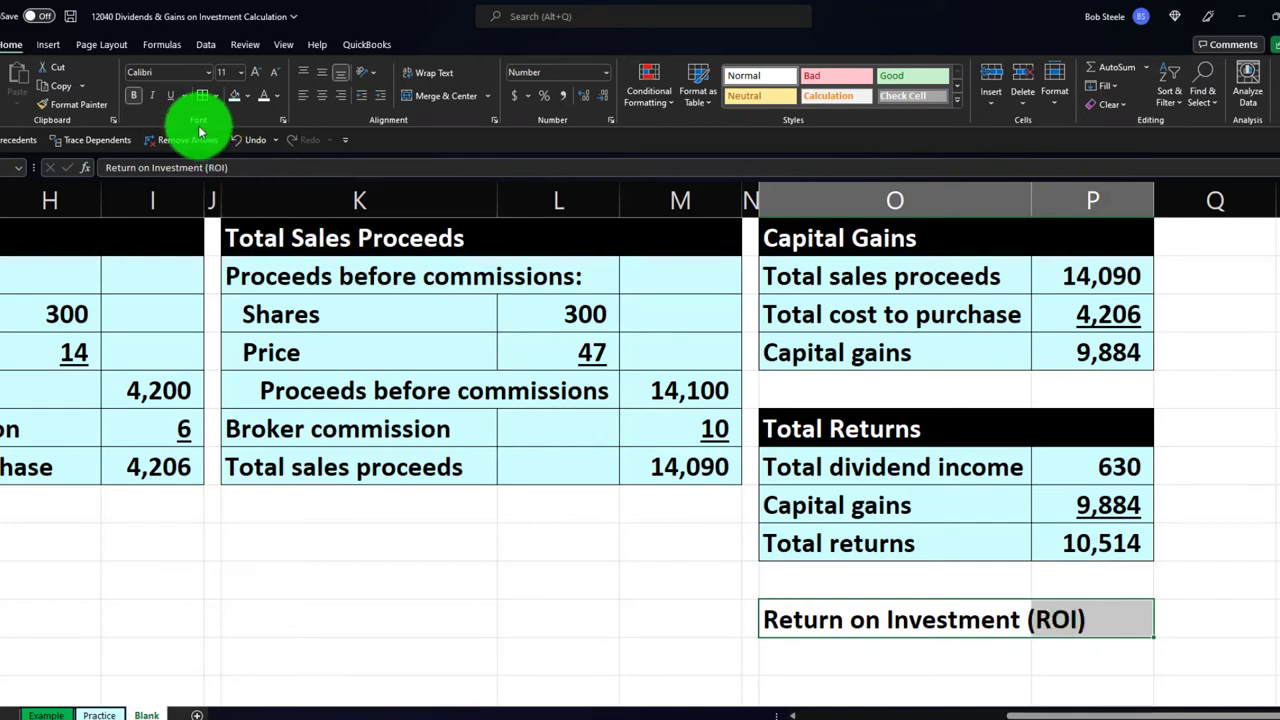
{"action": "left_click", "coordinate": [247, 96]}
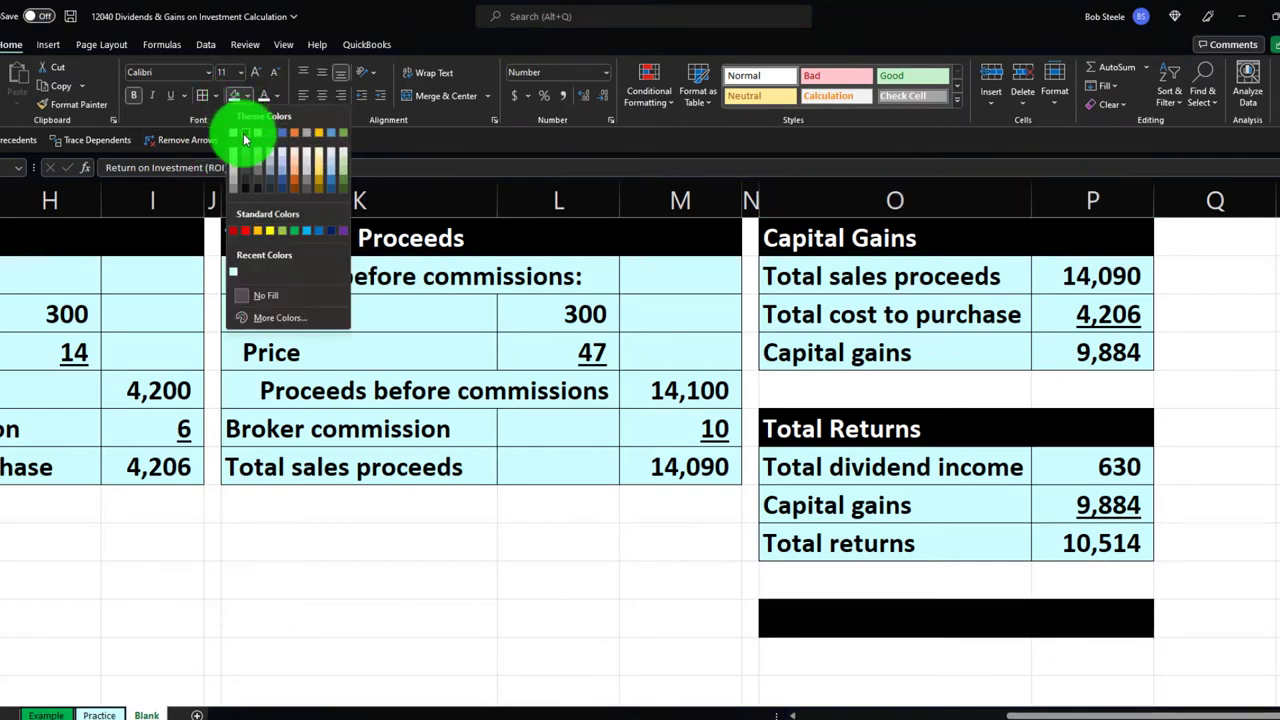
{"action": "left_click", "coordinate": [245, 139]}
{"action": "left_click", "coordinate": [264, 96]}
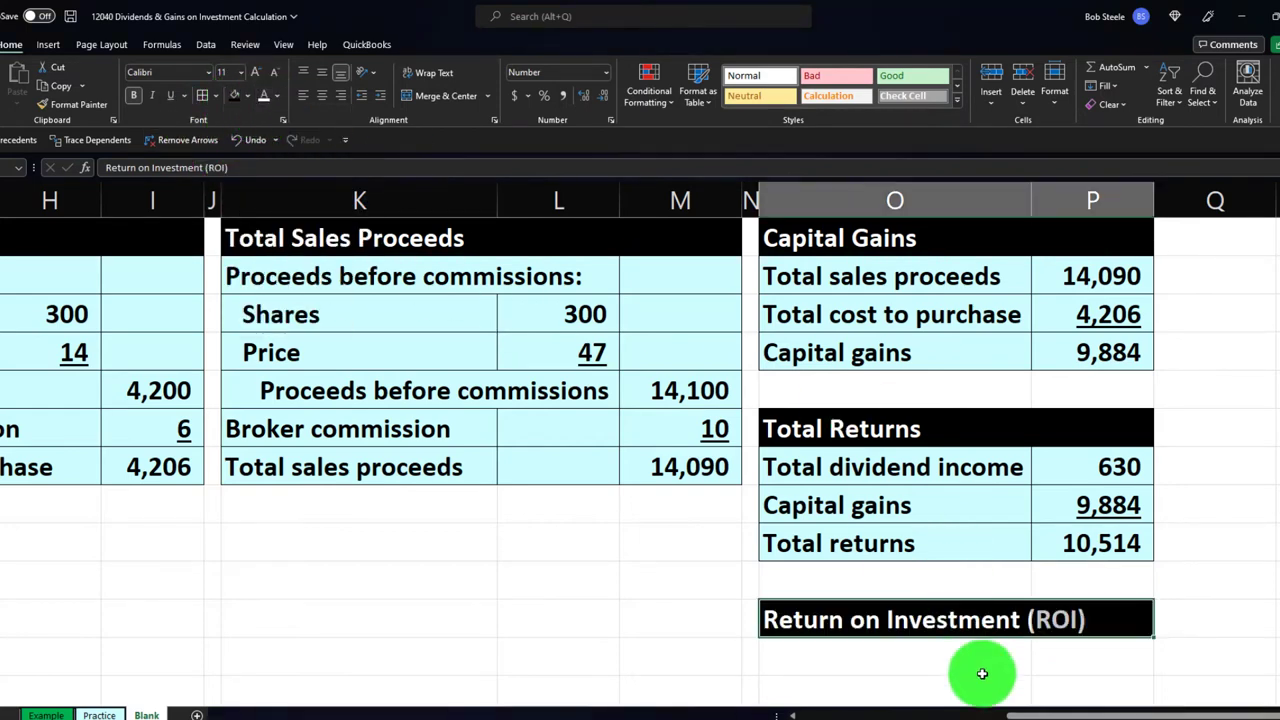
- Link O12 to the "Total returns" label in O9
{"action": "left_click", "coordinate": [926, 664]}
{"action": "type", "text": "="}
{"action": "key", "text": "Up"}
{"action": "key", "text": "Up"}
{"action": "key", "text": "Up"}
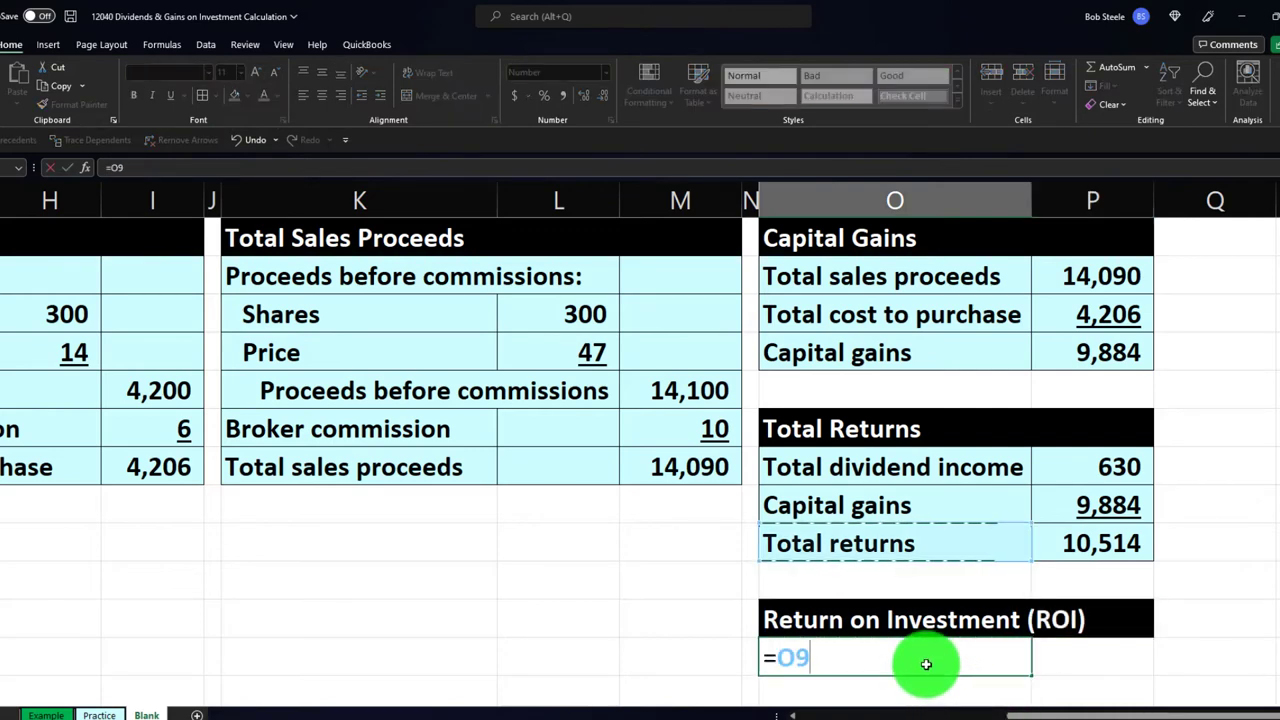
{"action": "key", "text": "Tab"}
- Link P12 to the total returns amount in P9
{"action": "type", "text": "="}
{"action": "key", "text": "Up"}
{"action": "key", "text": "Up"}
{"action": "key", "text": "Up"}
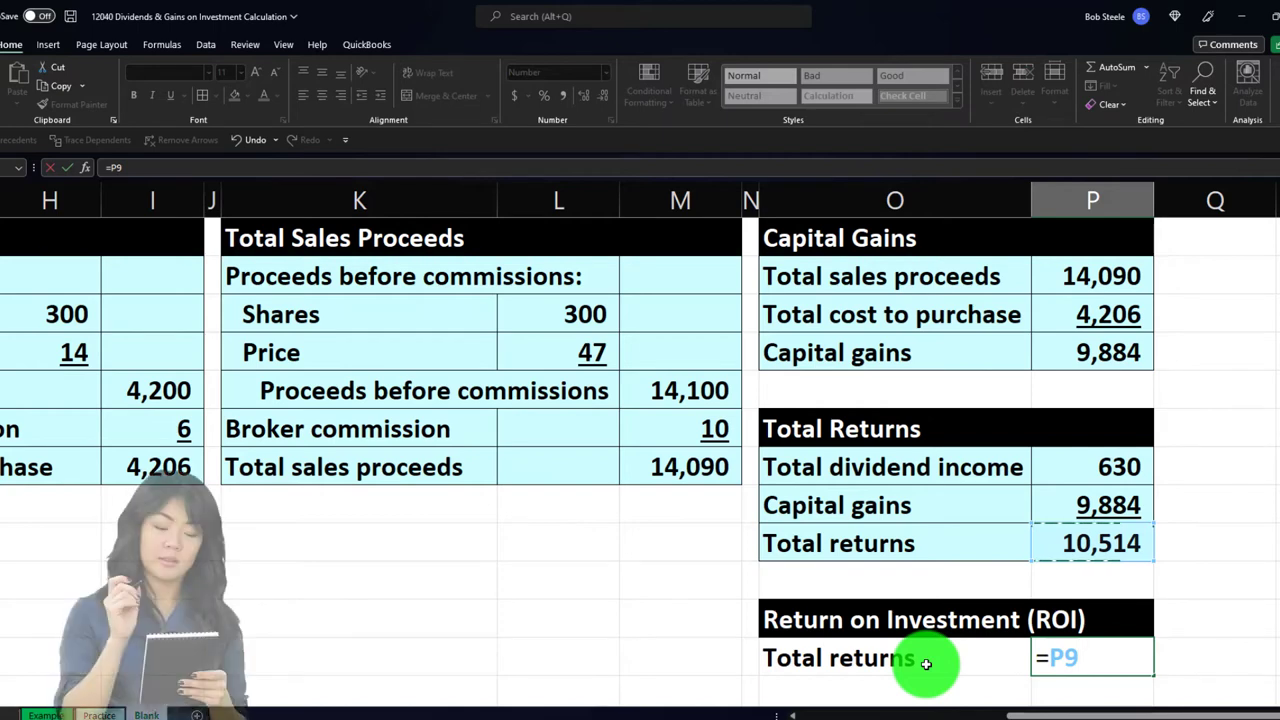
{"action": "key", "text": "Return"}
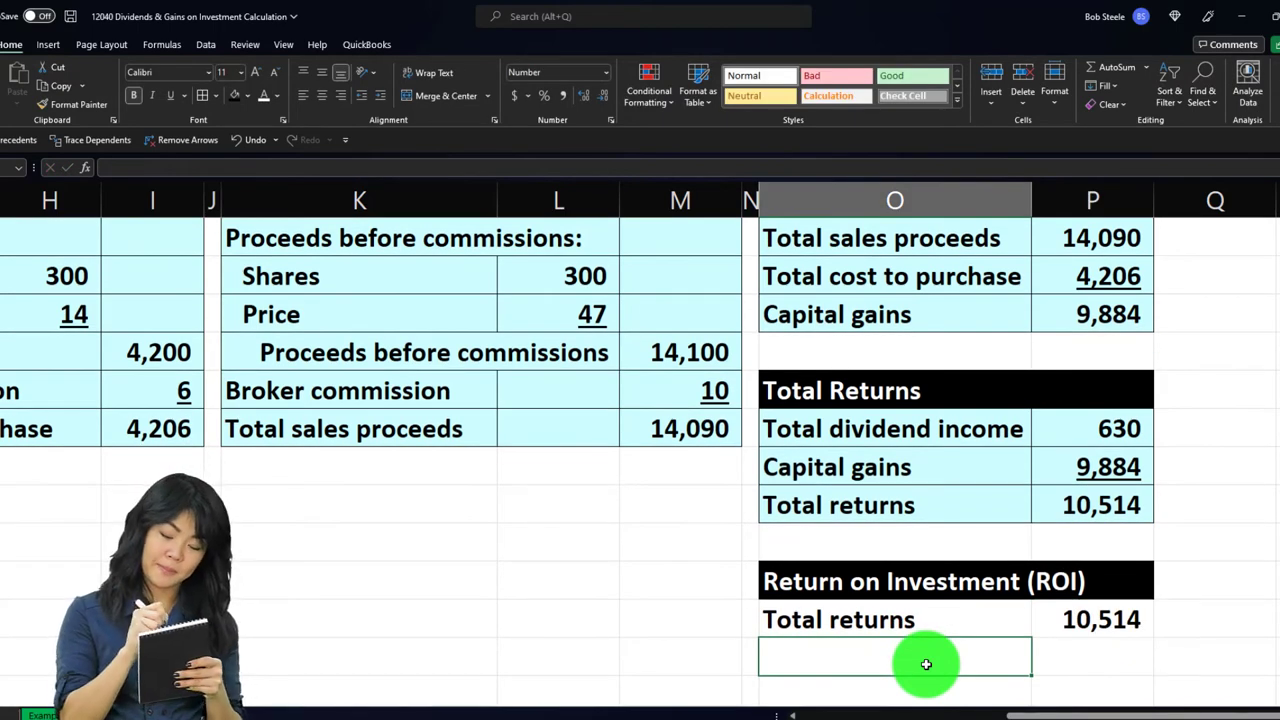
- Link O13 to the "Total cost to purchase" label in G7
{"action": "type", "text": "="}
{"action": "key", "text": "Left"}
{"action": "key", "text": "Left"}
{"action": "key", "text": "Left"}
{"action": "key", "text": "Left"}
{"action": "key", "text": "Left"}
{"action": "key", "text": "Left"}
{"action": "key", "text": "Left"}
{"action": "key", "text": "Left"}
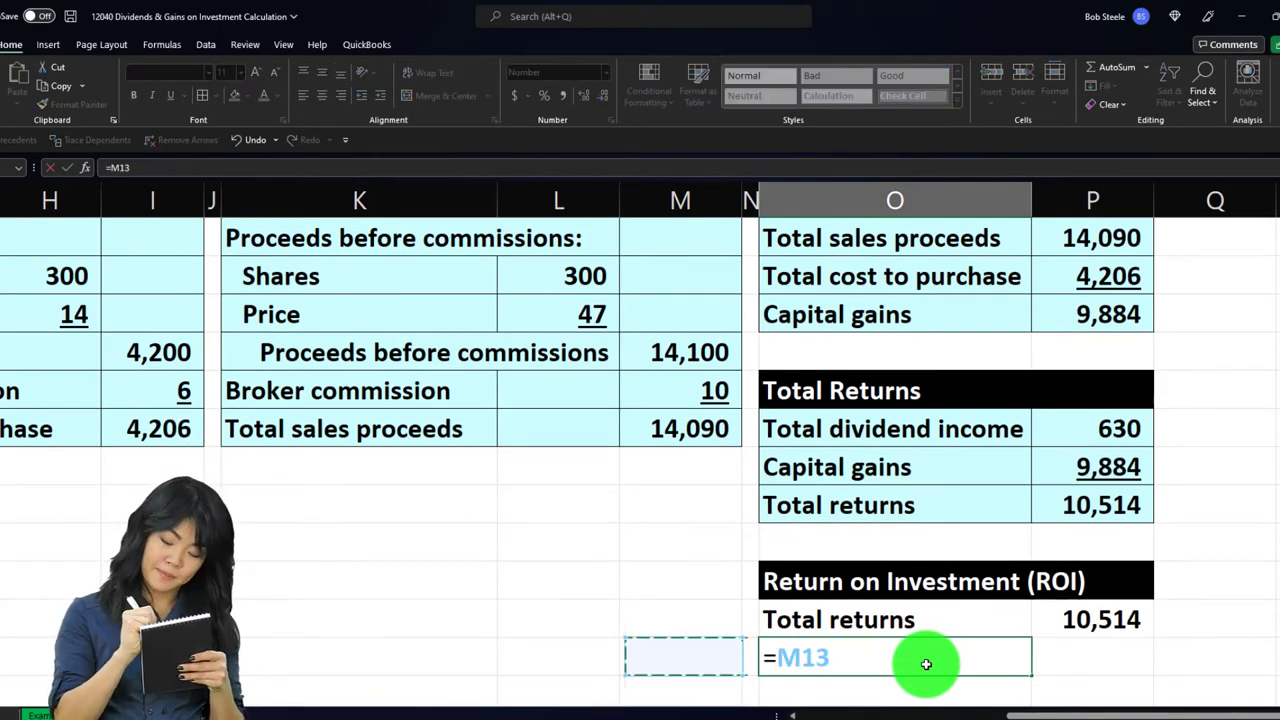
{"action": "key", "text": "Up"}
{"action": "key", "text": "Up"}
{"action": "key", "text": "Up"}
{"action": "key", "text": "Up"}
{"action": "key", "text": "Up"}
{"action": "key", "text": "Up"}
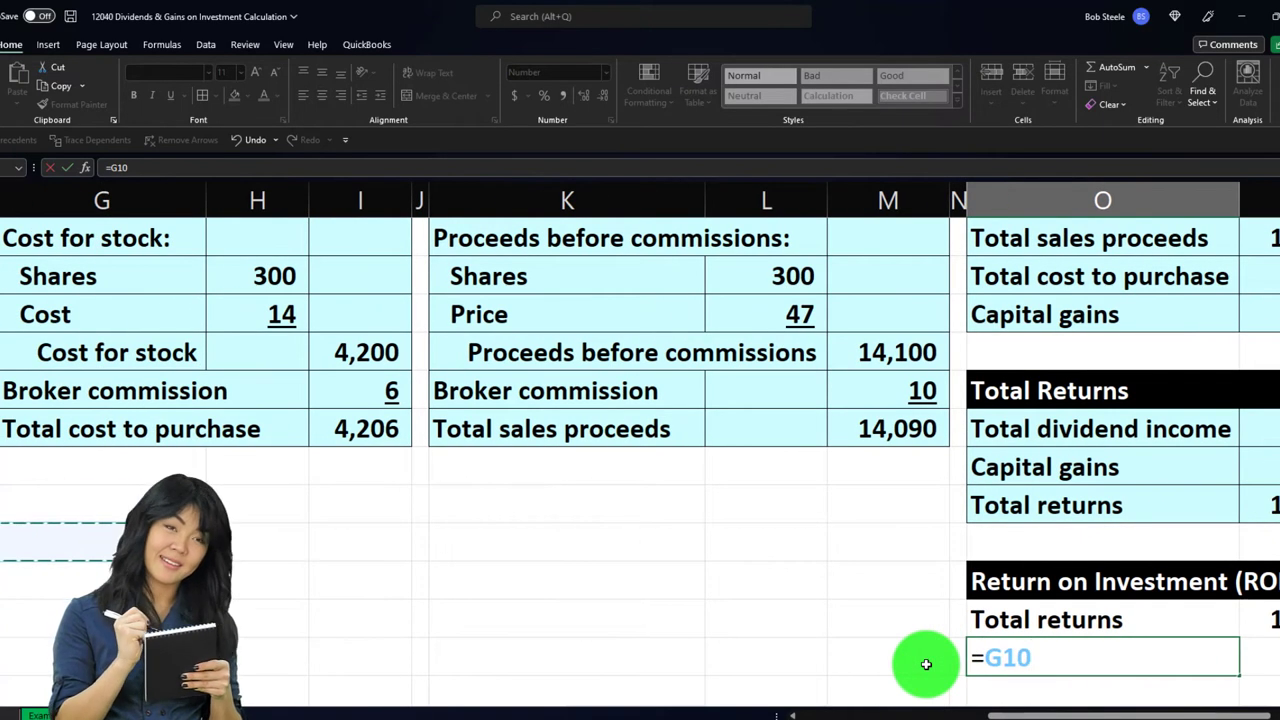
{"action": "key", "text": "Tab"}
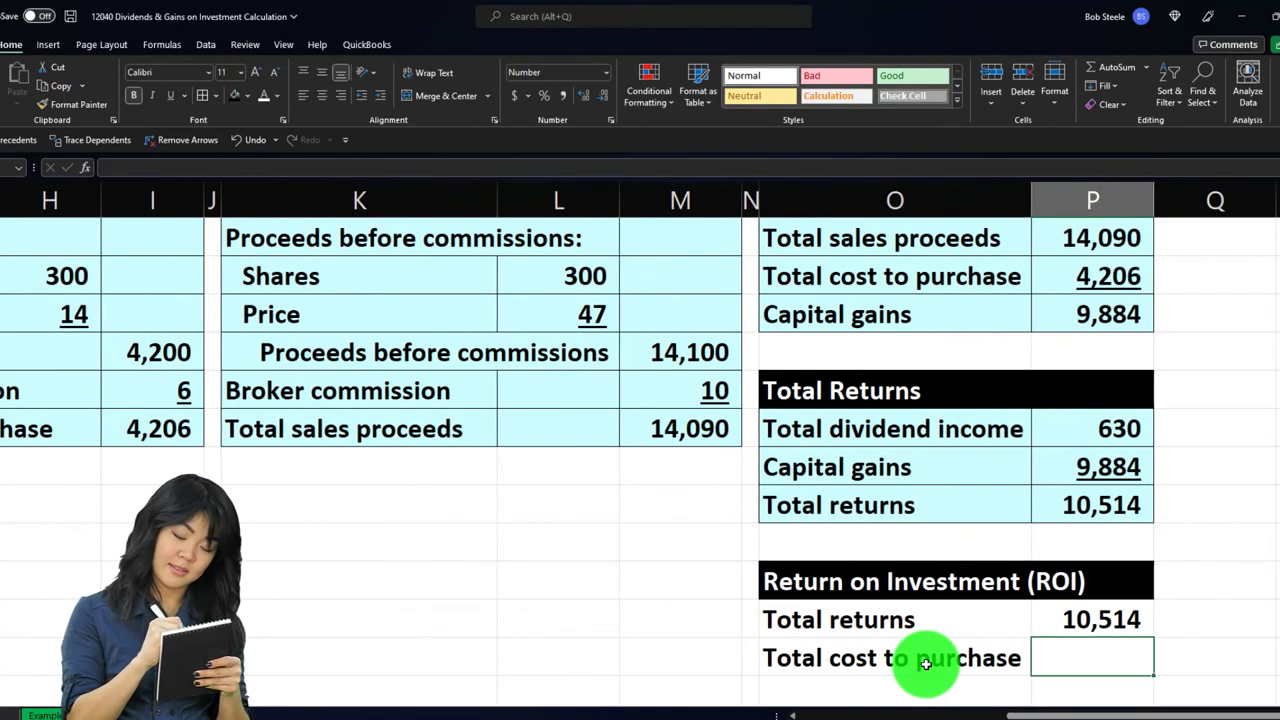
- Link P13 to the total cost to purchase amount in I7 and underline it
{"action": "type", "text": "="}
{"action": "key", "text": "Left"}
{"action": "key", "text": "Left"}
{"action": "key", "text": "Left"}
{"action": "key", "text": "Left"}
{"action": "key", "text": "Left"}
{"action": "key", "text": "Left"}
{"action": "key", "text": "Left"}
{"action": "key", "text": "Left"}
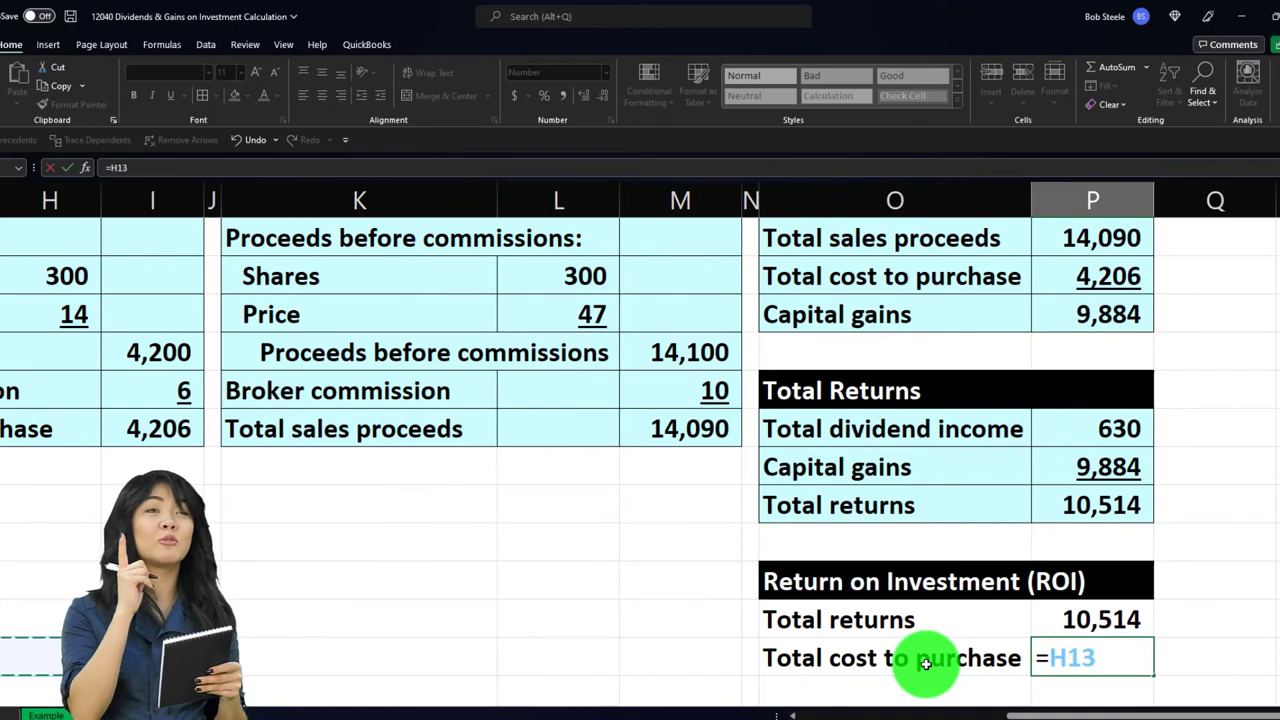
{"action": "key", "text": "Left"}
{"action": "key", "text": "Up"}
{"action": "key", "text": "Up"}
{"action": "key", "text": "Up"}
{"action": "key", "text": "Up"}
{"action": "key", "text": "Up"}
{"action": "key", "text": "Up"}
{"action": "key", "text": "Right"}
{"action": "key", "text": "Right"}
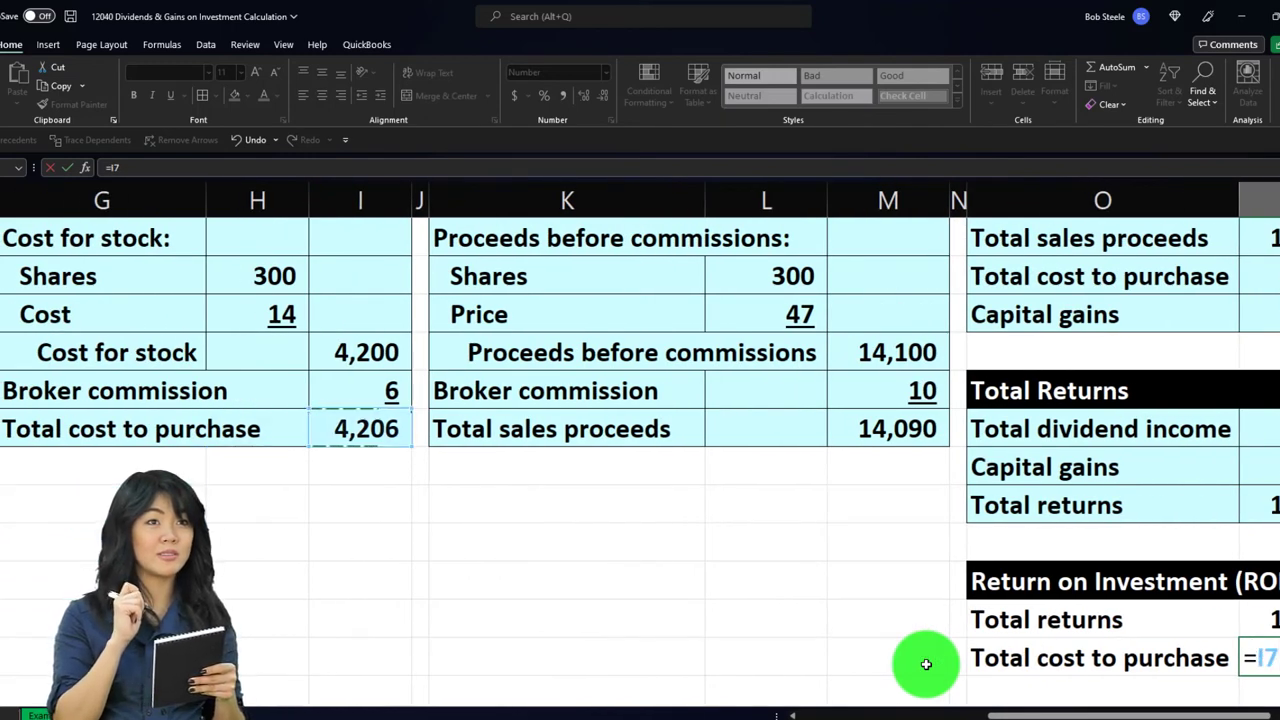
{"action": "key", "text": "Return"}
{"action": "key", "text": "Up"}
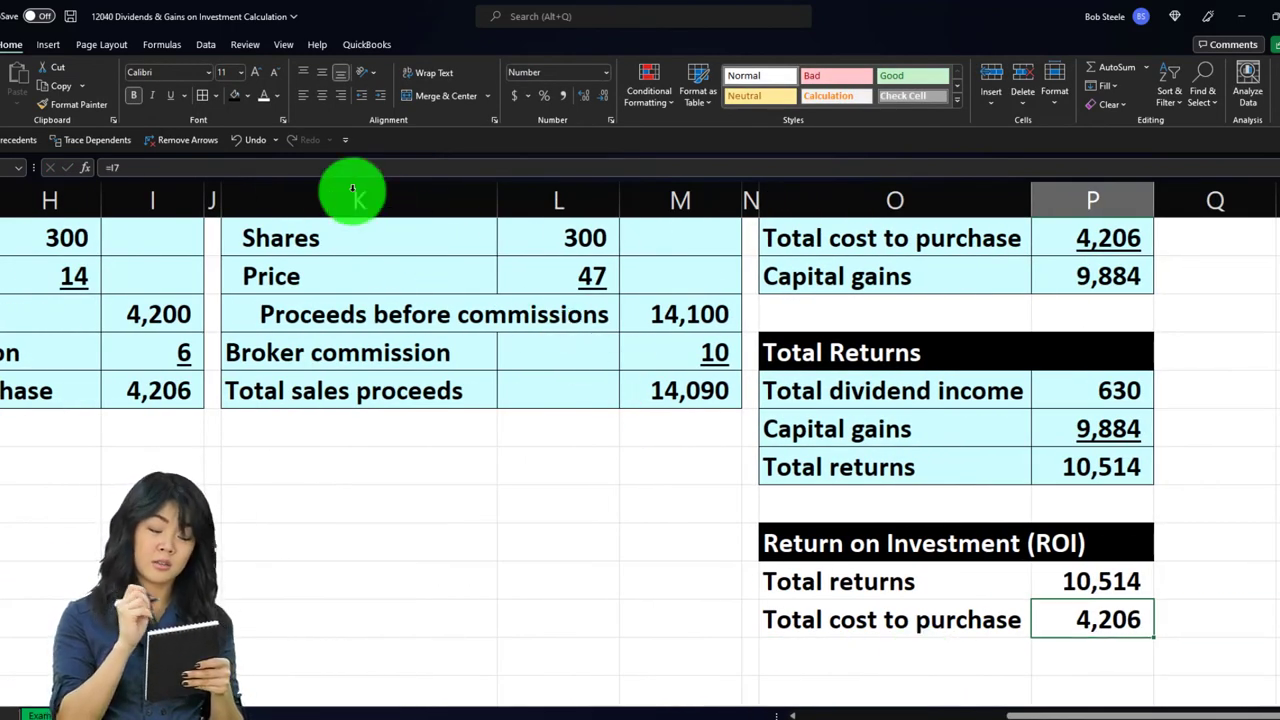
- Enter the label "Return on investment" in O14
{"action": "key", "text": "Down"}
{"action": "key", "text": "Left"}
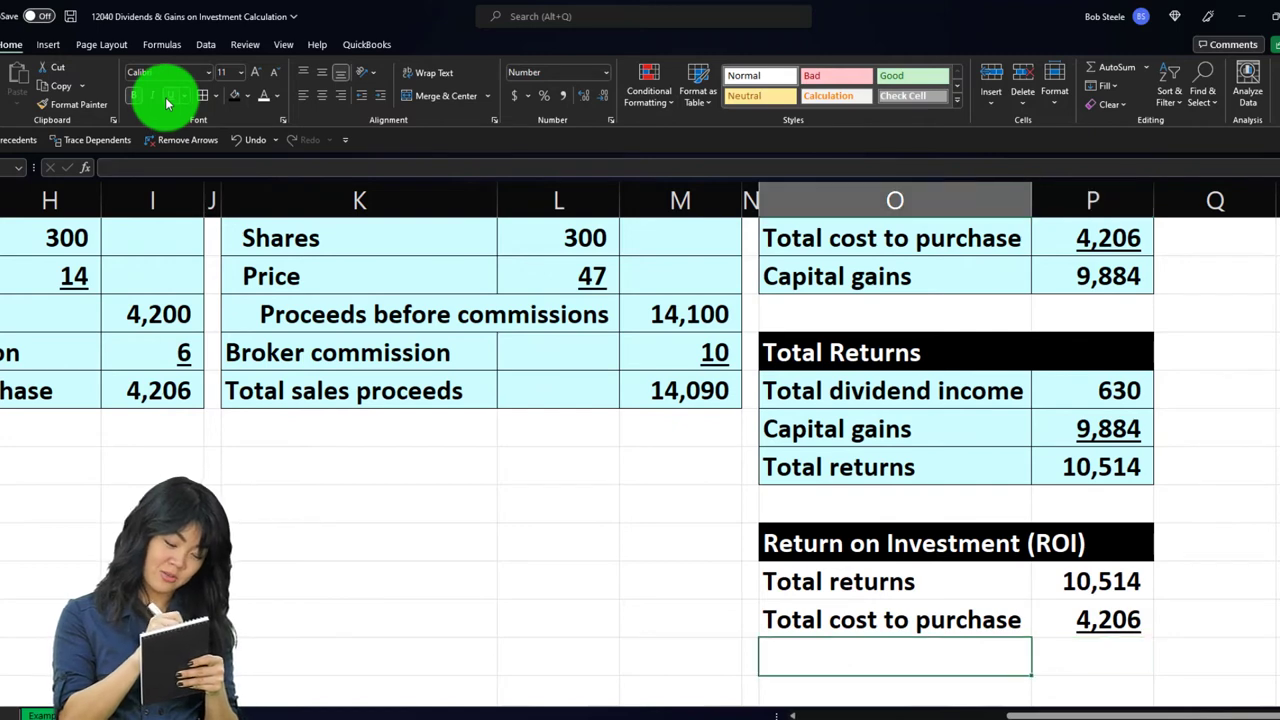
{"action": "type", "text": "Return on inve"}
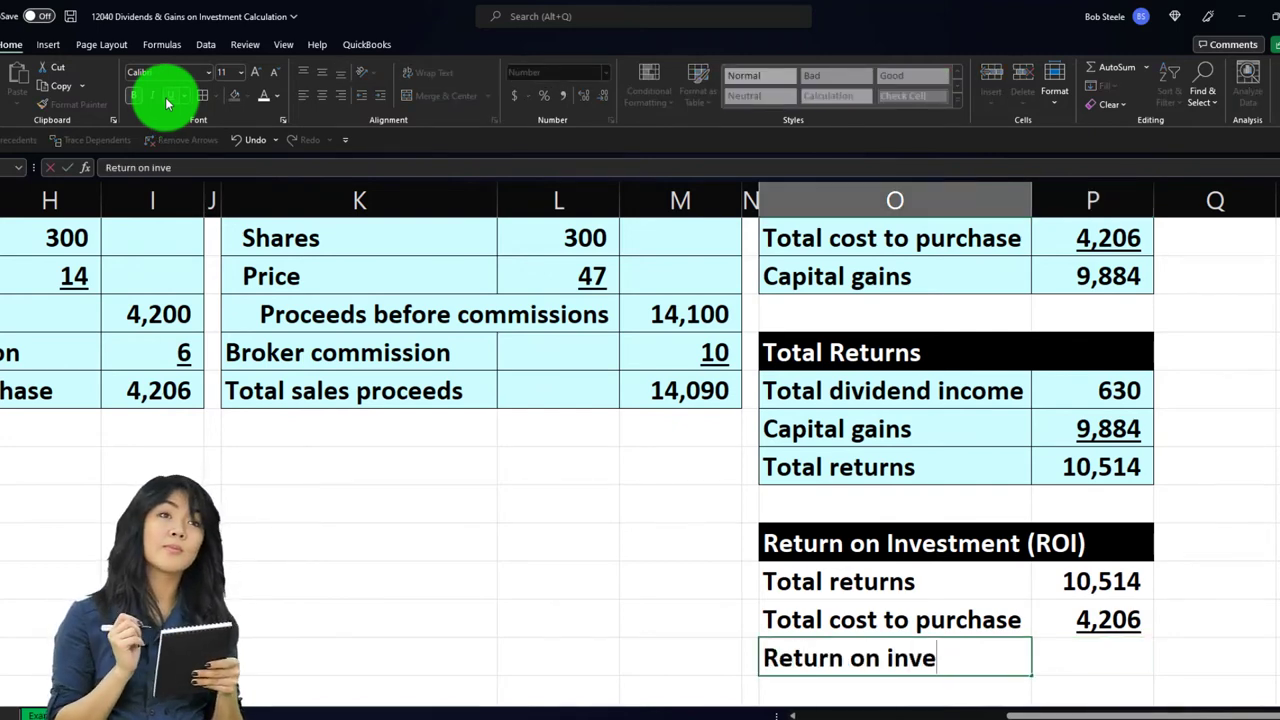
{"action": "type", "text": "stment"}
{"action": "key", "text": "Tab"}
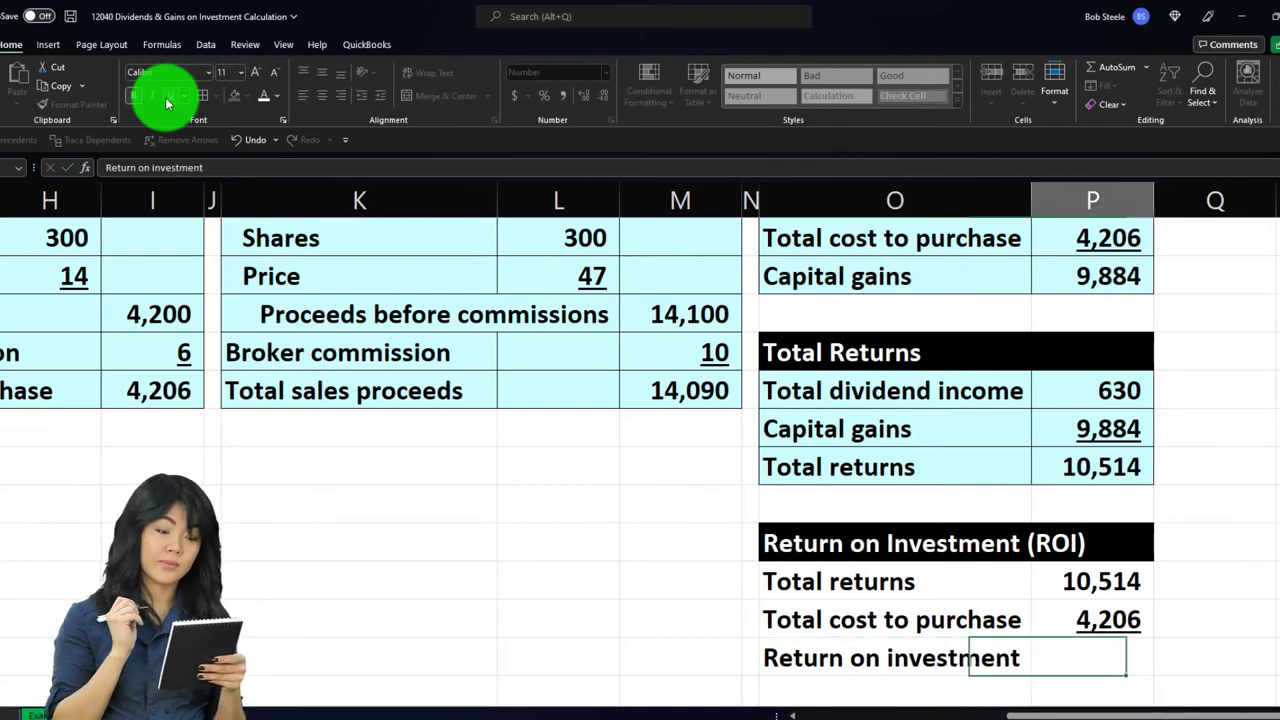
- Calculate the return on investment in P14 with =P12/P13 and format it as a percentage
{"action": "type", "text": "="}
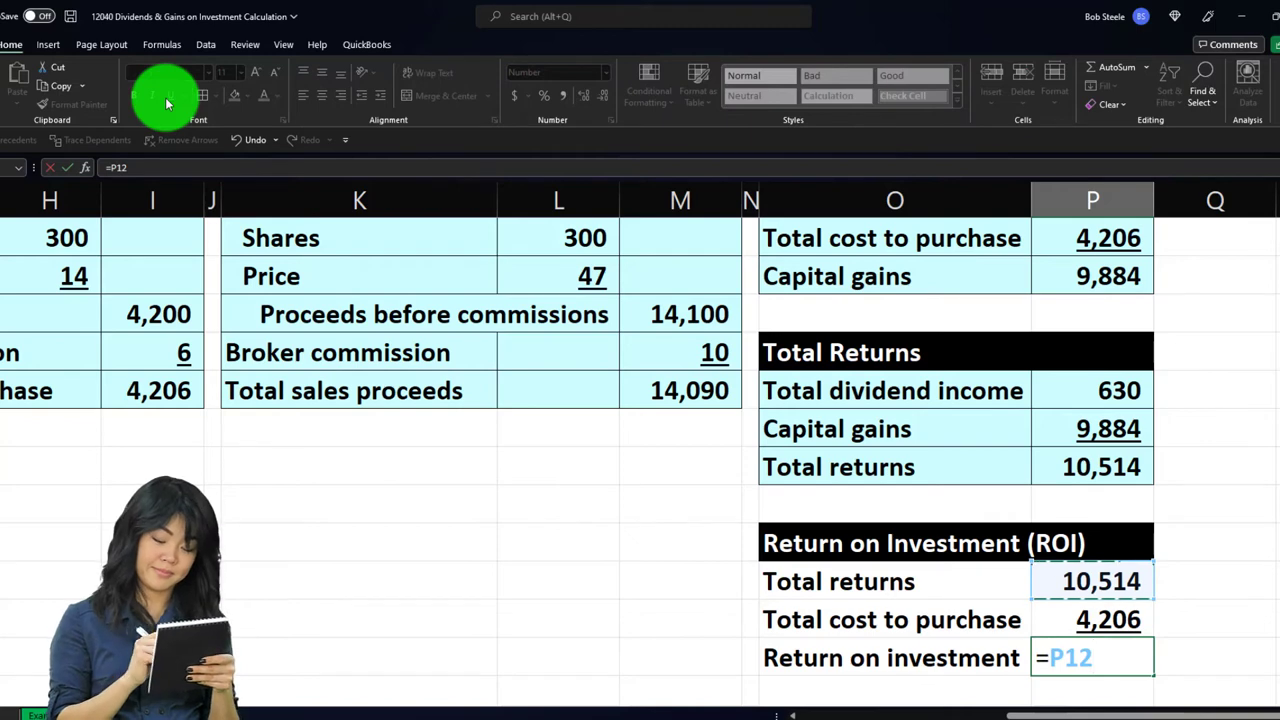
{"action": "type", "text": "/"}
{"action": "key", "text": "Up"}
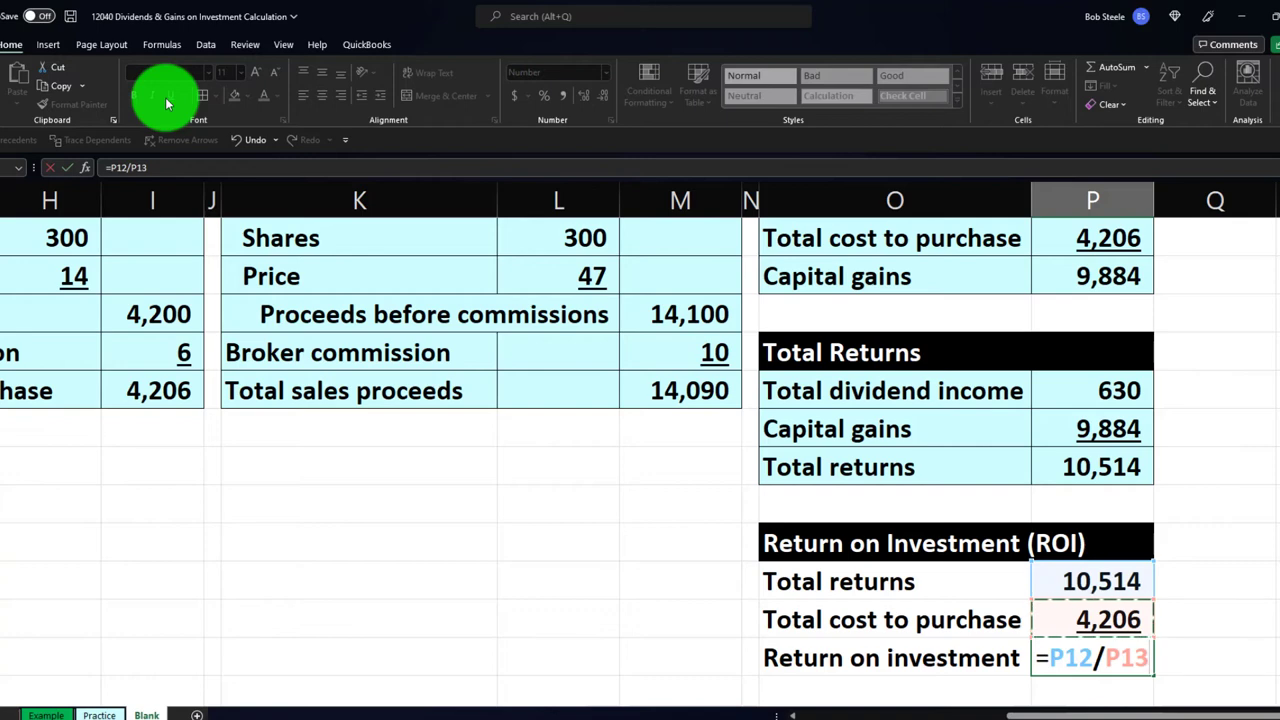
{"action": "key", "text": "Return"}
{"action": "key", "text": "Up"}
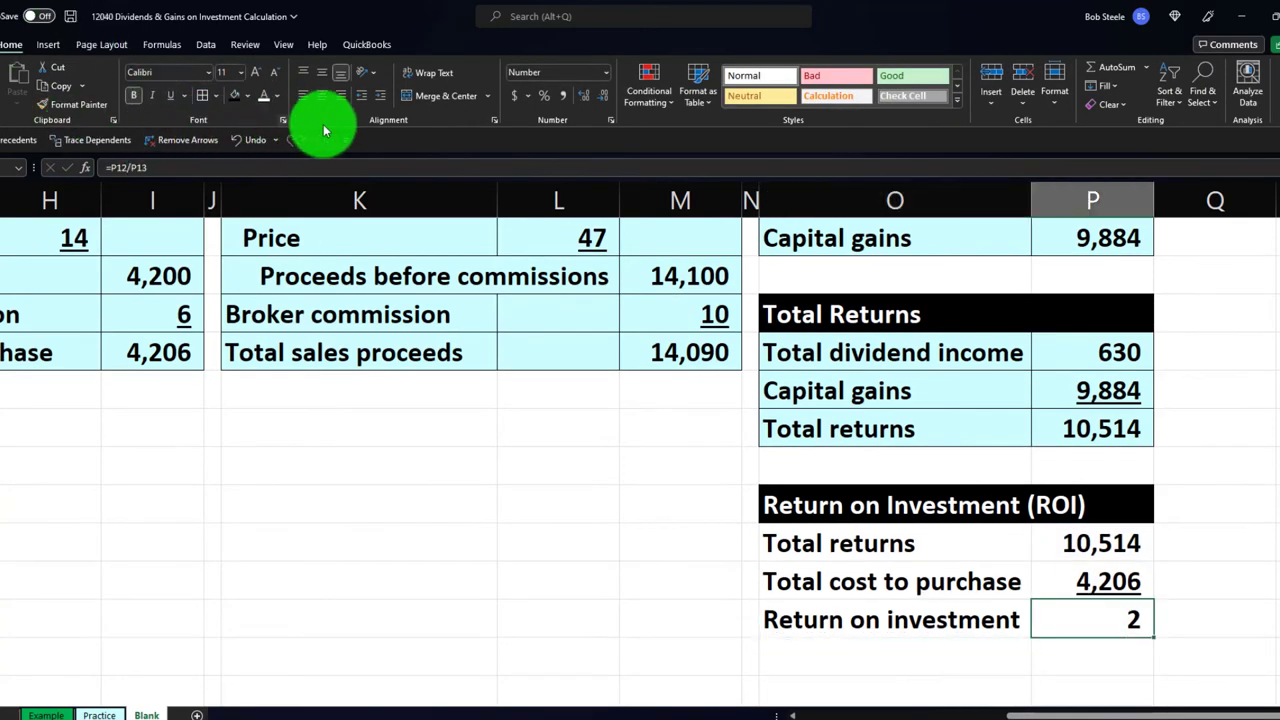
{"action": "left_click", "coordinate": [543, 98]}
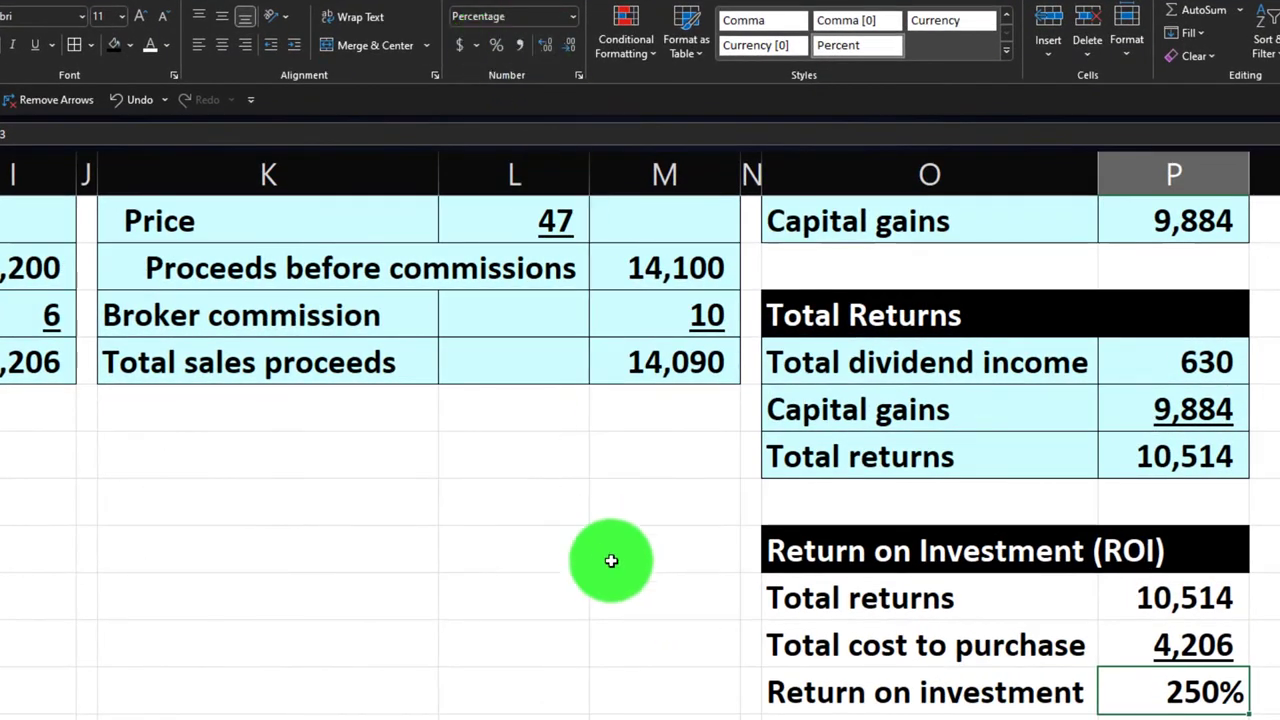
- Apply borders and the recent light blue fill to the return on investment cells O12:P14
{"action": "left_click_drag", "start_coordinate": [820, 600], "coordinate": [1115, 675]}
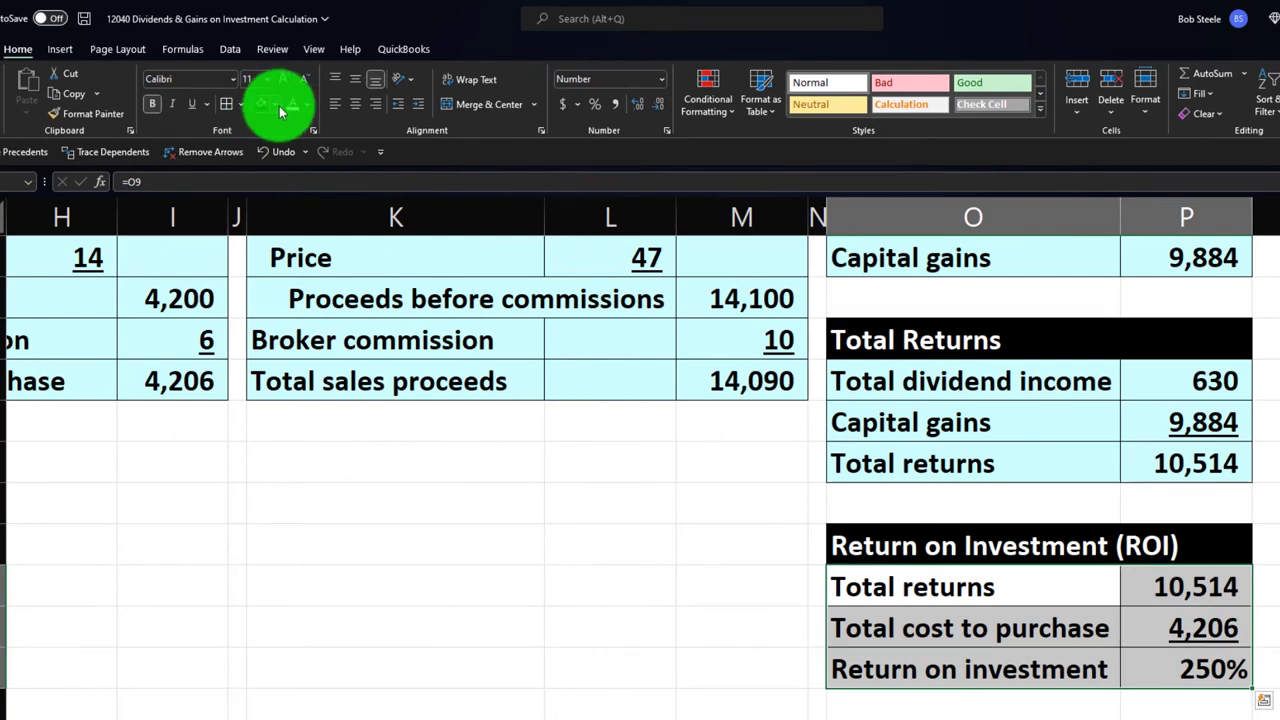
{"action": "left_click", "coordinate": [275, 104]}
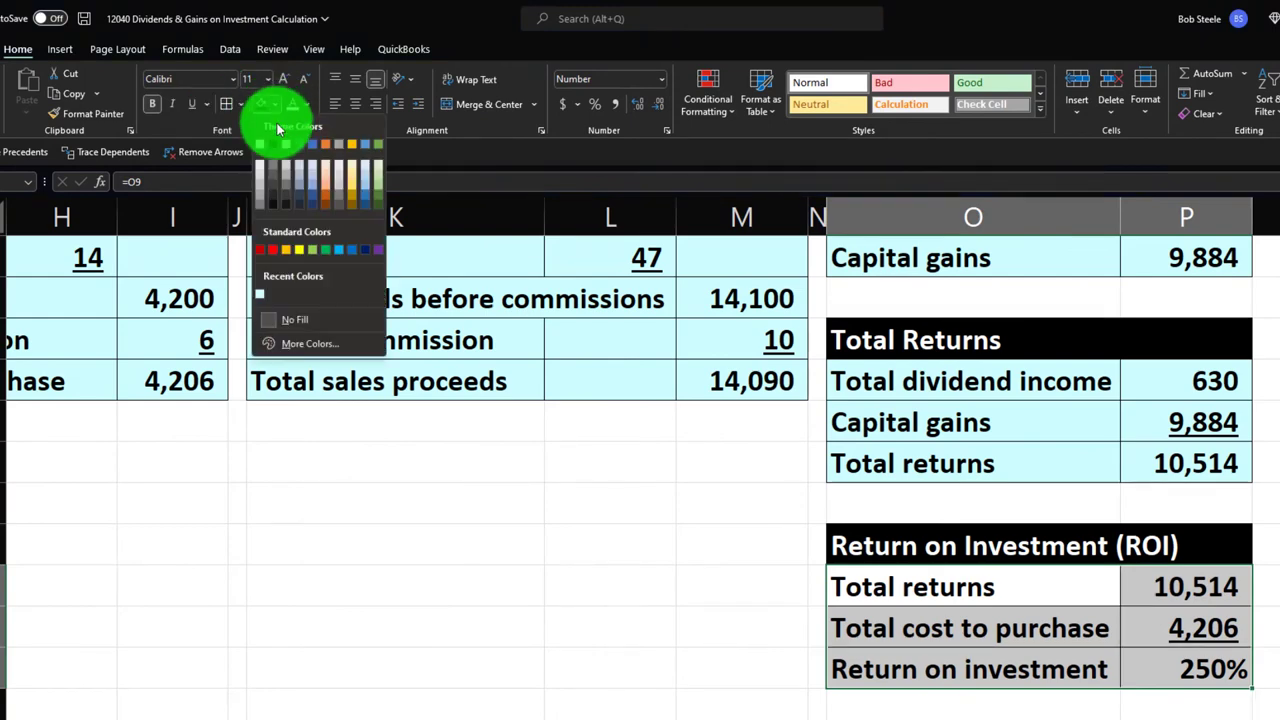
{"action": "left_click", "coordinate": [258, 284]}
- Copy the format and narrow width of spacer column N to column Q
{"action": "scroll", "coordinate": [903, 463], "scroll_direction": "up", "scroll_amount": 1}
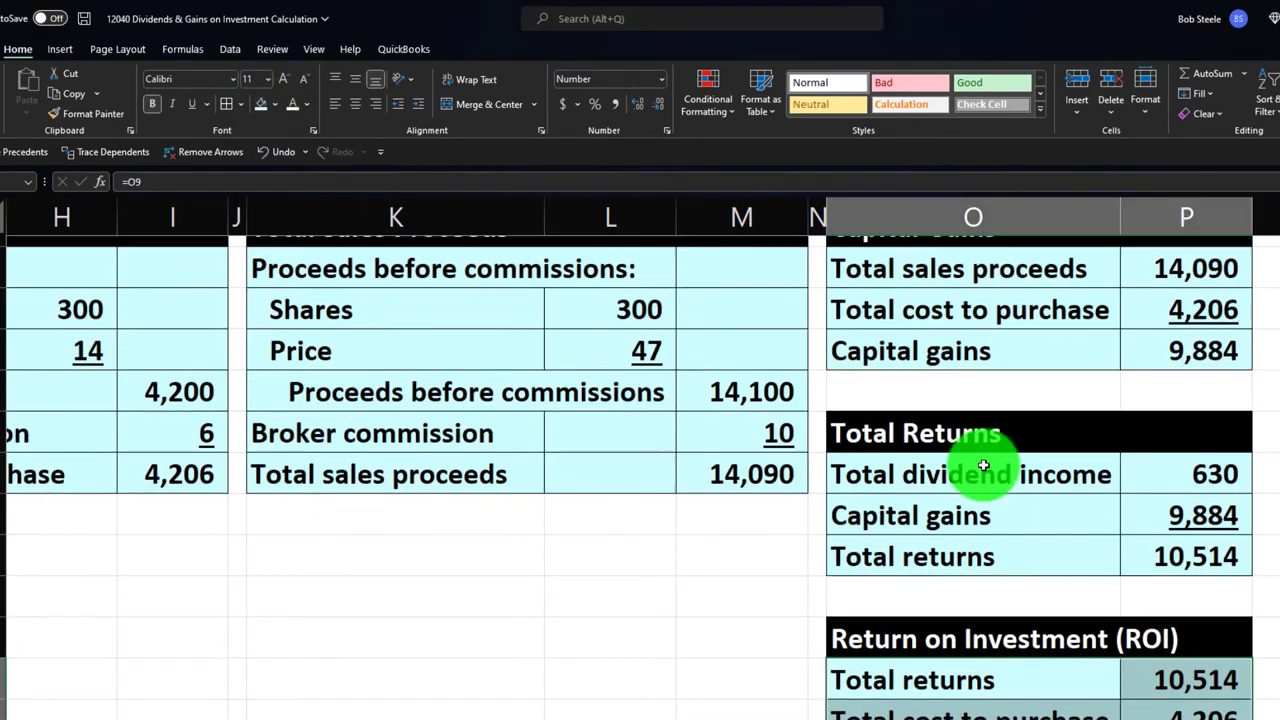
{"action": "left_click", "coordinate": [1078, 350]}
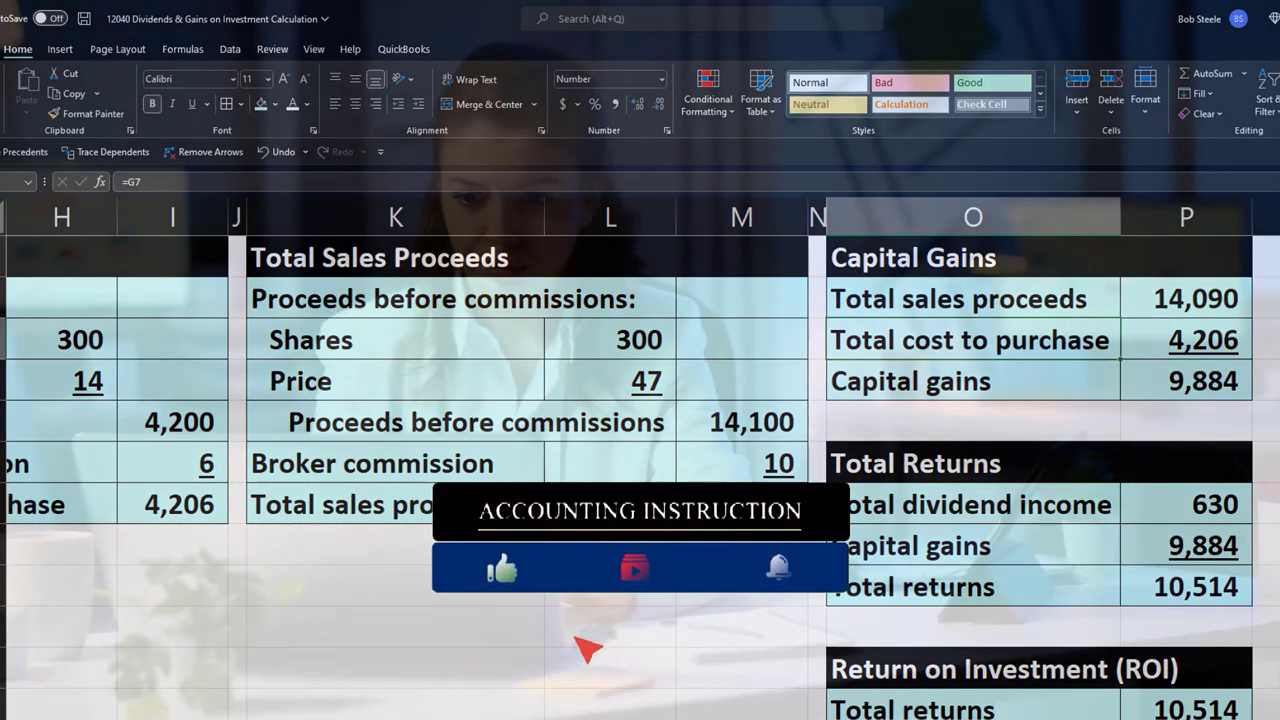
{"action": "left_click", "coordinate": [819, 209]}
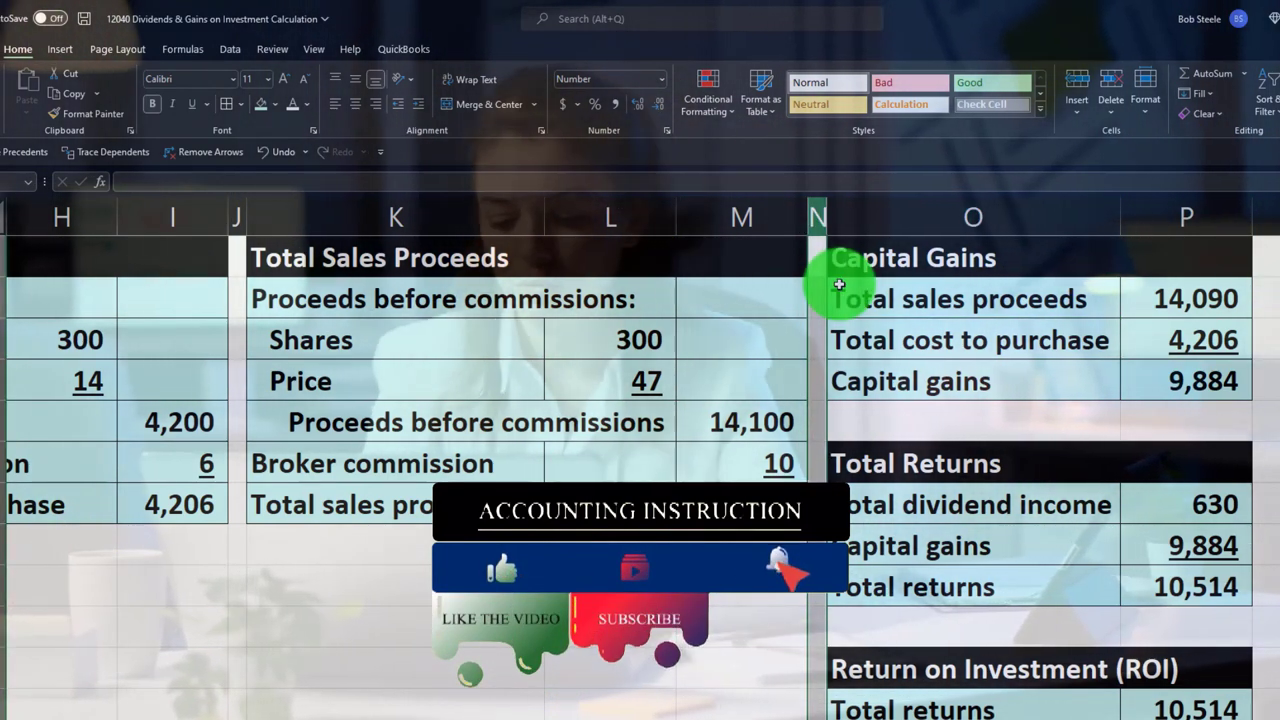
{"action": "left_click", "coordinate": [79, 119]}
{"action": "left_click", "coordinate": [1257, 243]}
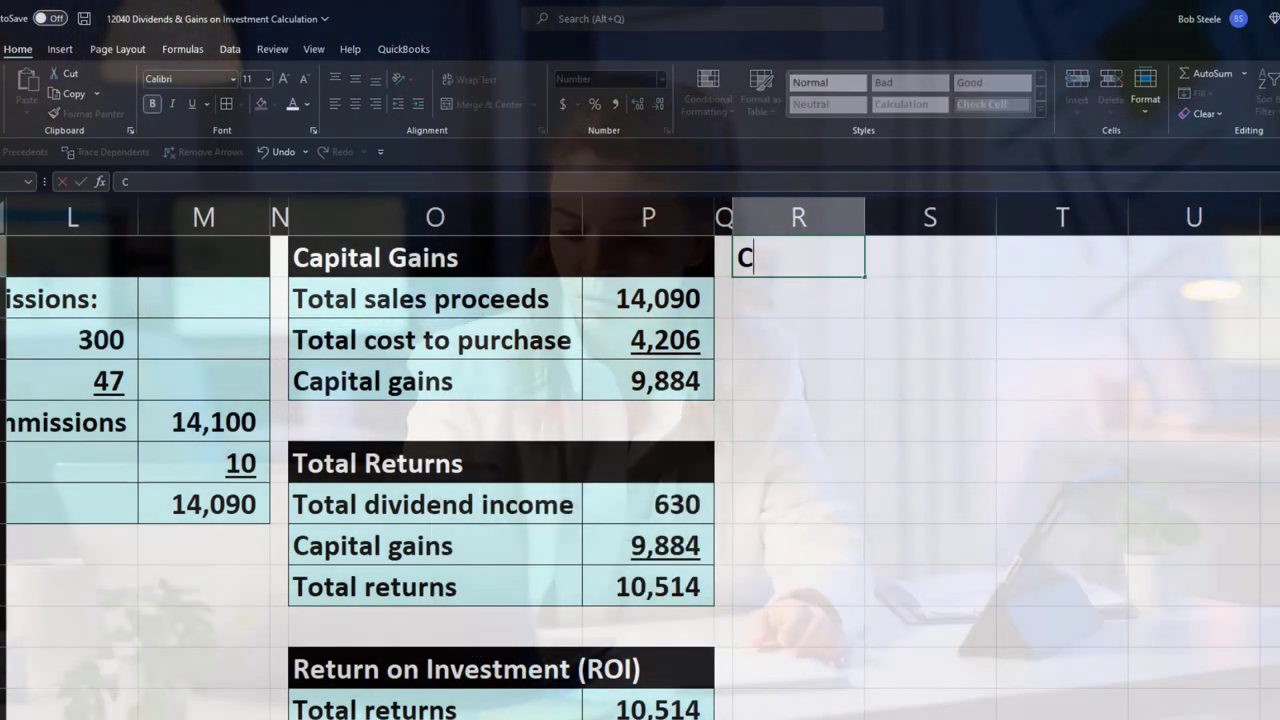
- Enter the heading "Capital Gains Calculation" in R1 and widen column R to fit it
{"action": "type", "text": "Capital Gains Calcul"}
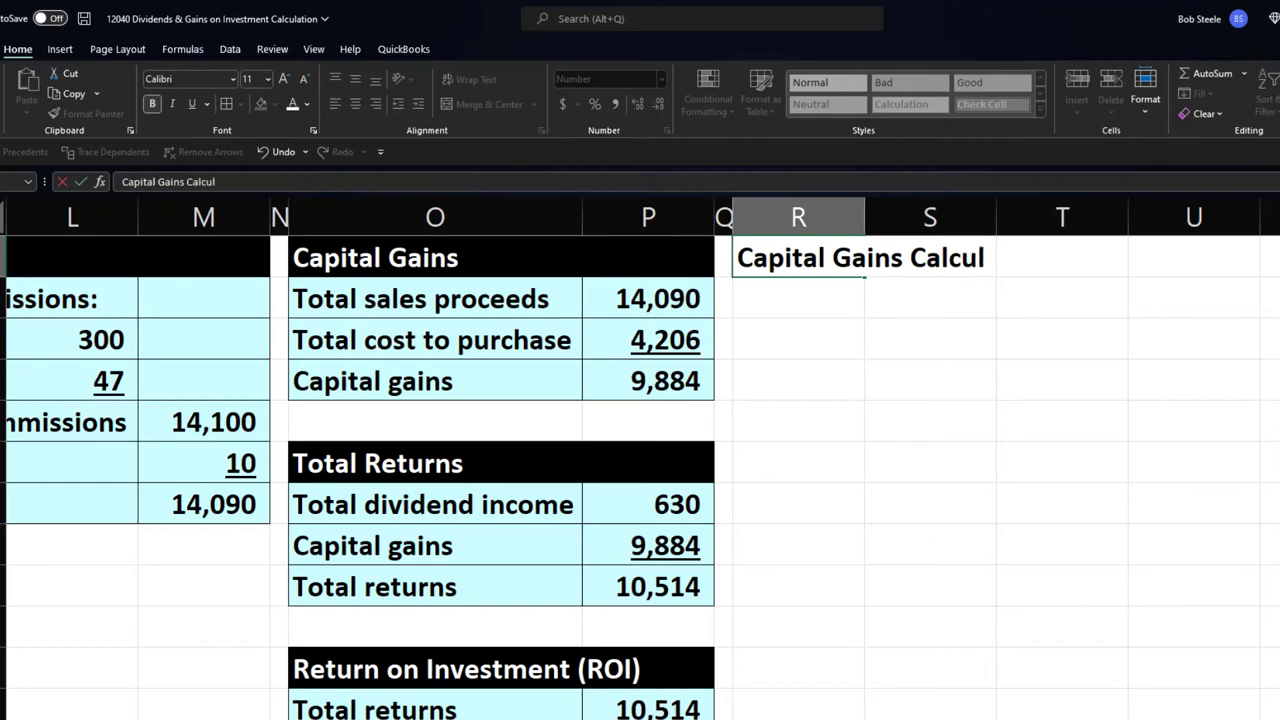
{"action": "type", "text": "ation"}
{"action": "key", "text": "Return"}
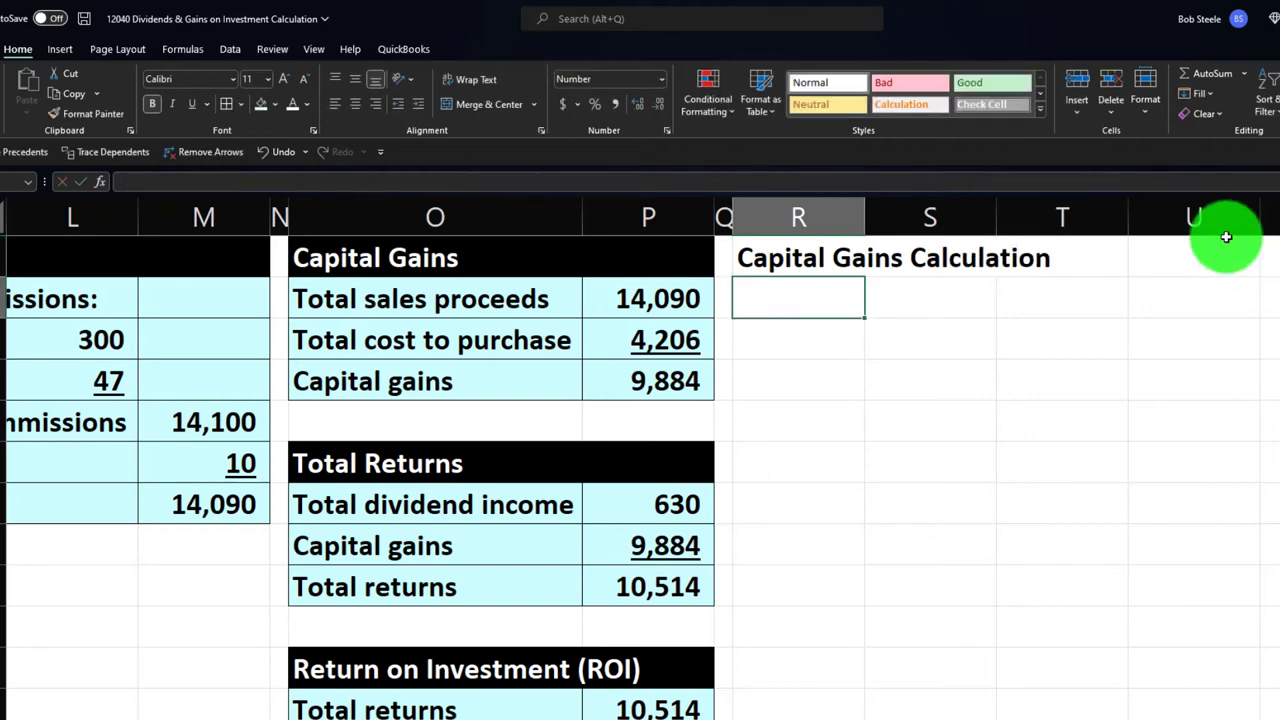
{"action": "left_click_drag", "start_coordinate": [866, 212], "coordinate": [1063, 212]}
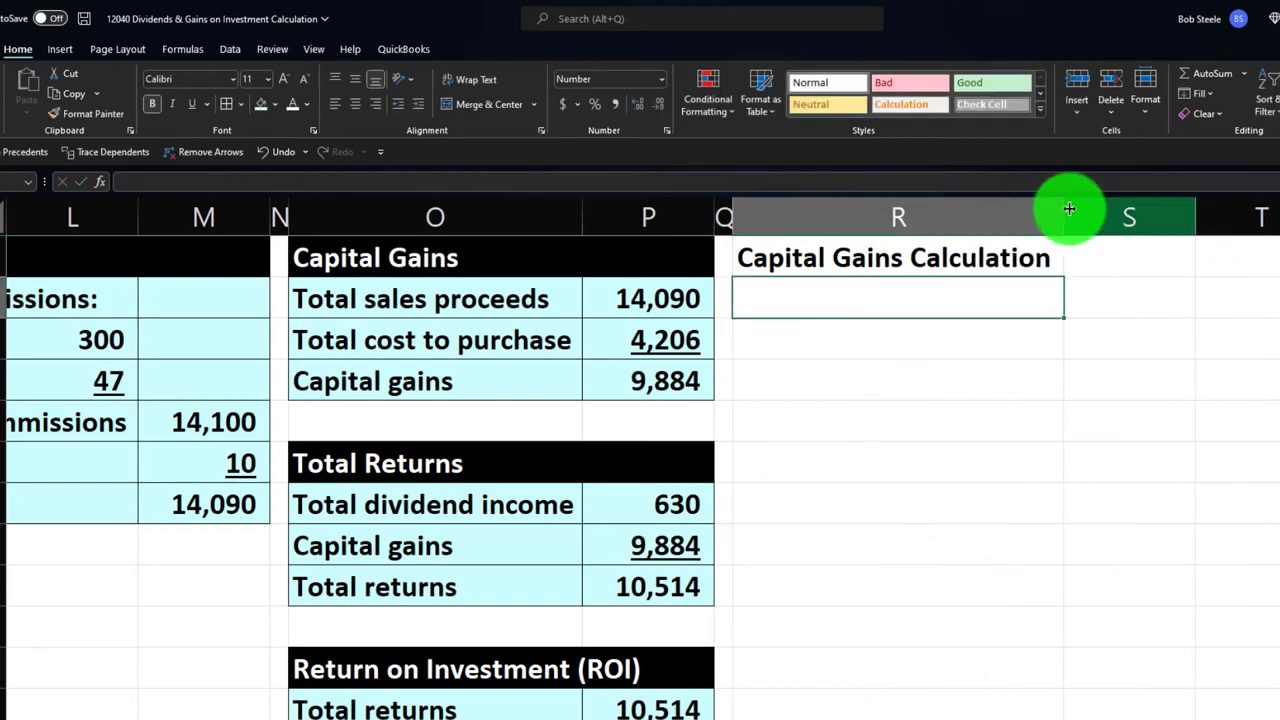
- Format the heading cells R1:S1 with a black fill and white text
{"action": "left_click", "coordinate": [863, 268]}
{"action": "left_click", "coordinate": [1069, 256], "text": "shift"}
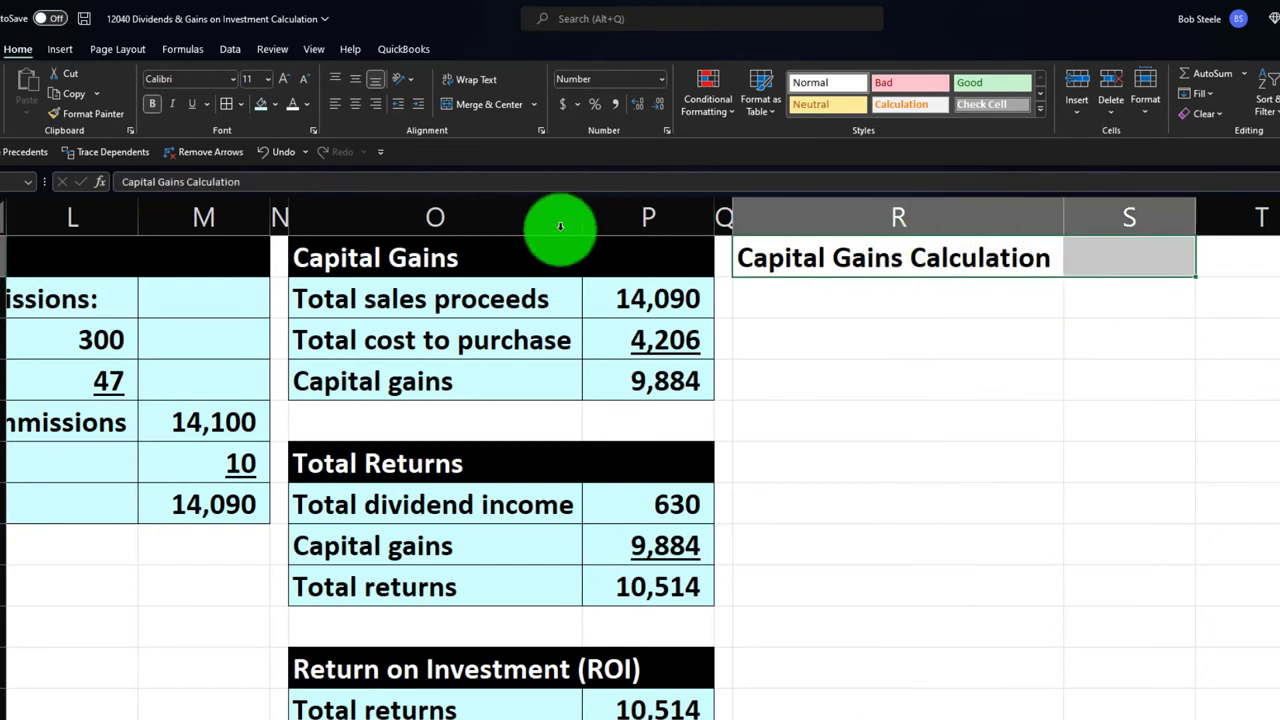
{"action": "left_click", "coordinate": [276, 106]}
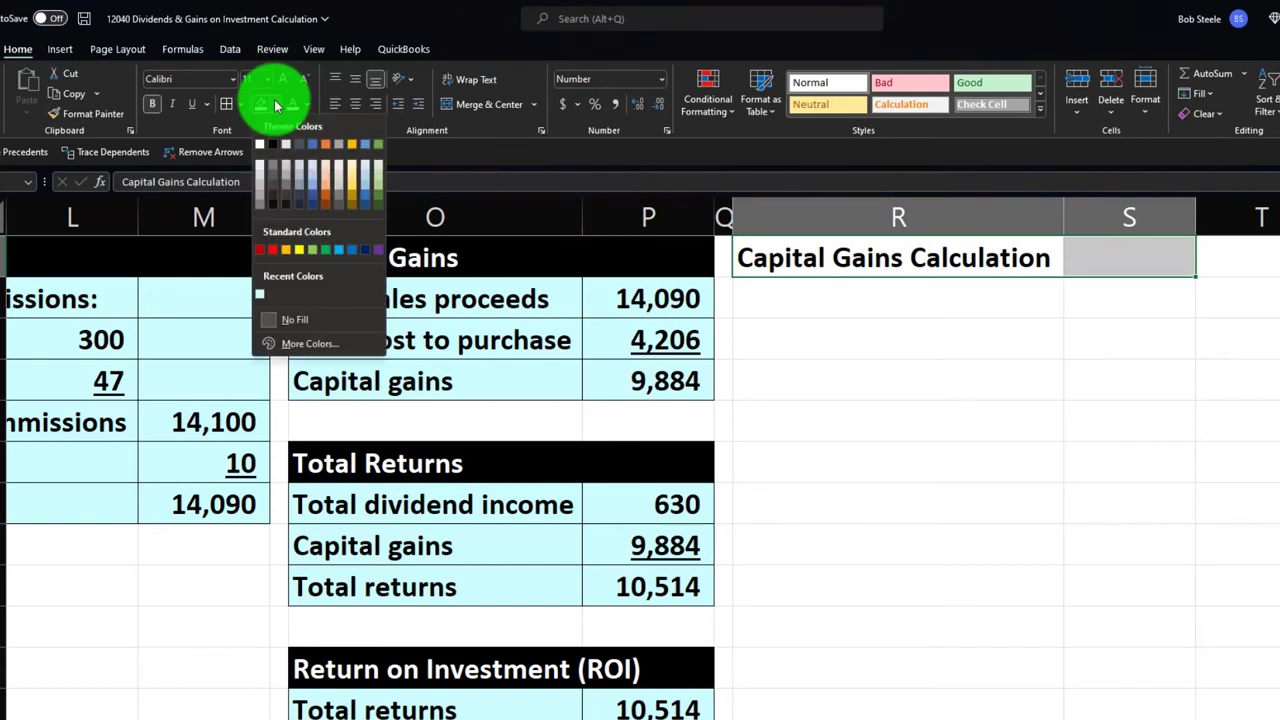
{"action": "left_click", "coordinate": [266, 140]}
{"action": "left_click", "coordinate": [294, 106]}
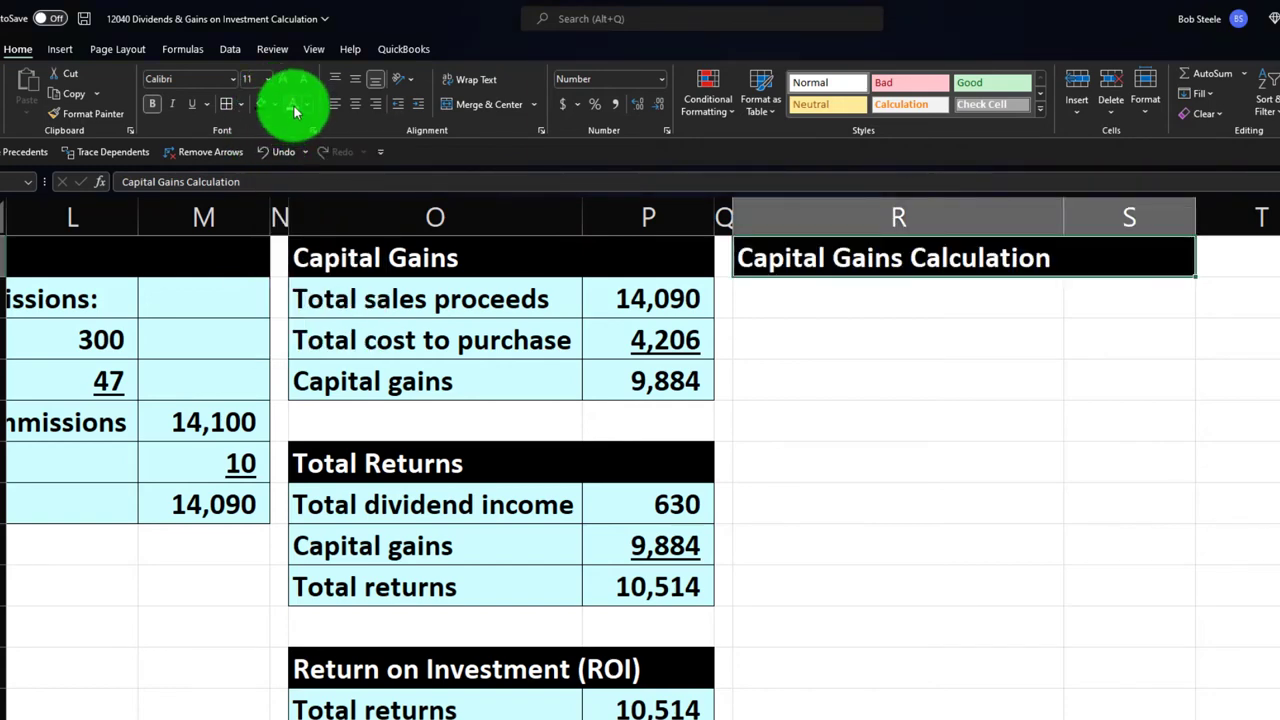
- Enter the label "Difference per share:" in R2
{"action": "left_click", "coordinate": [831, 306]}
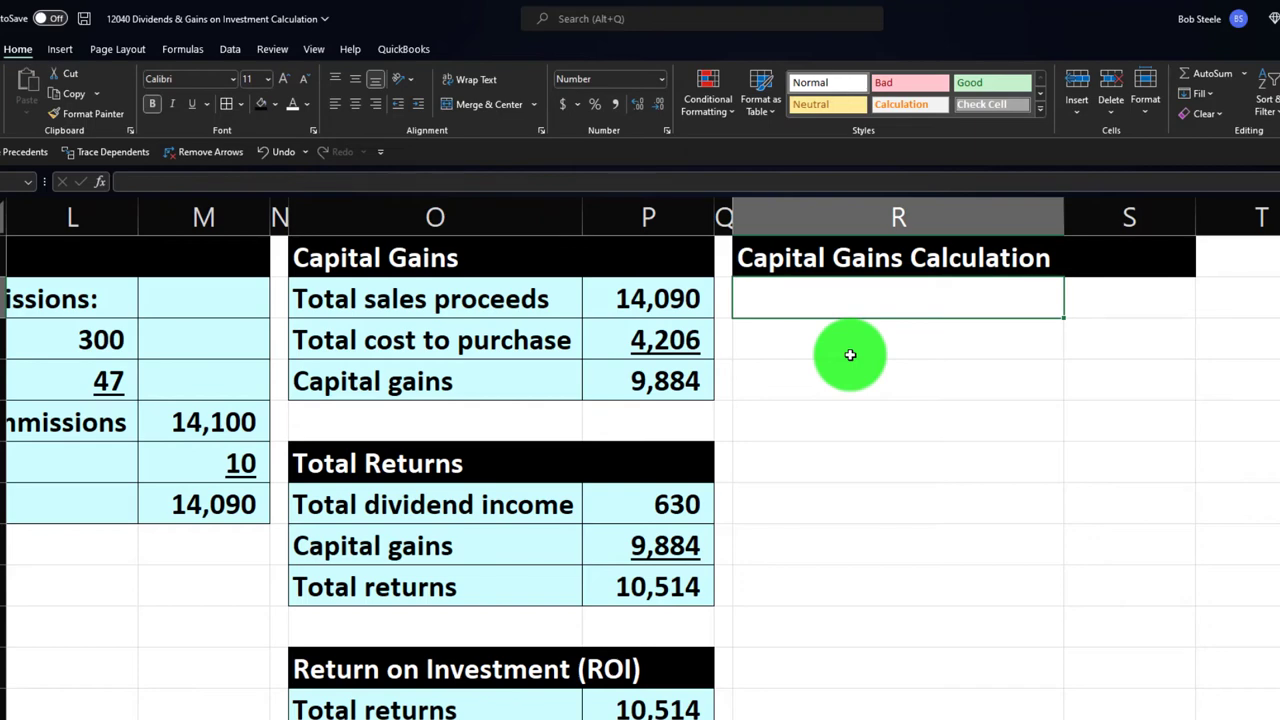
{"action": "type", "text": "D"}
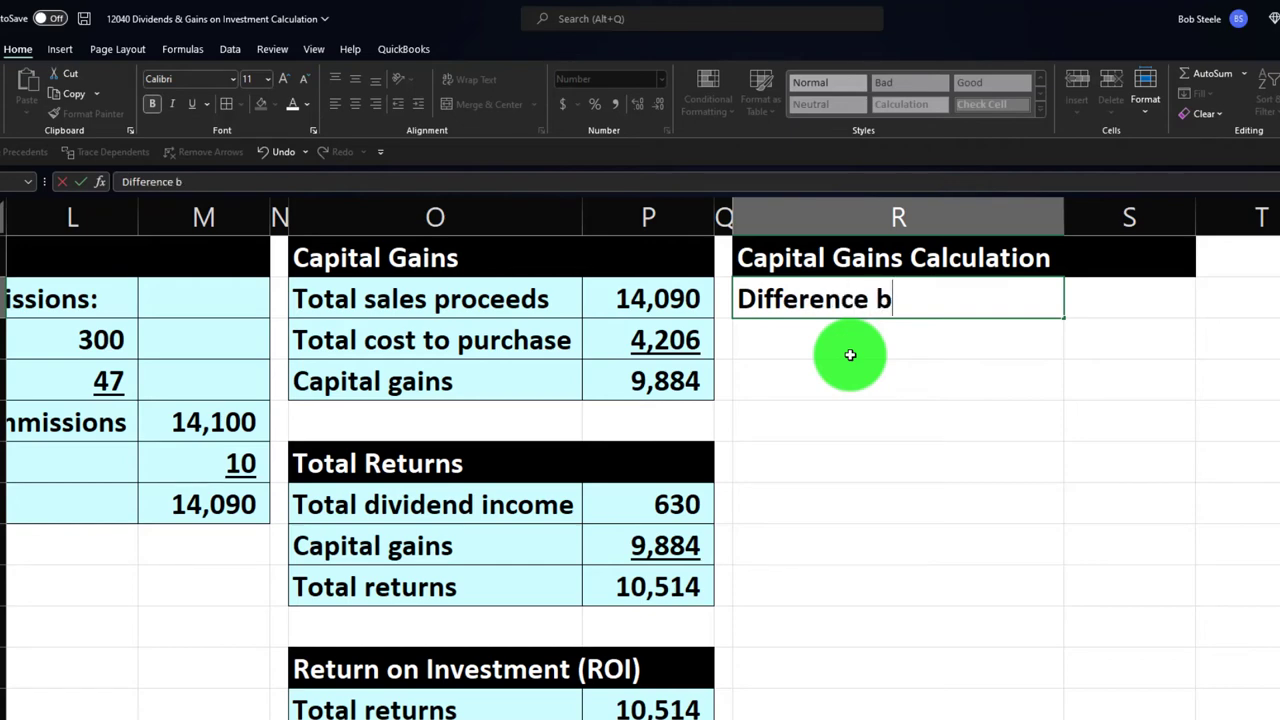
{"action": "type", "text": "ifference per share"}
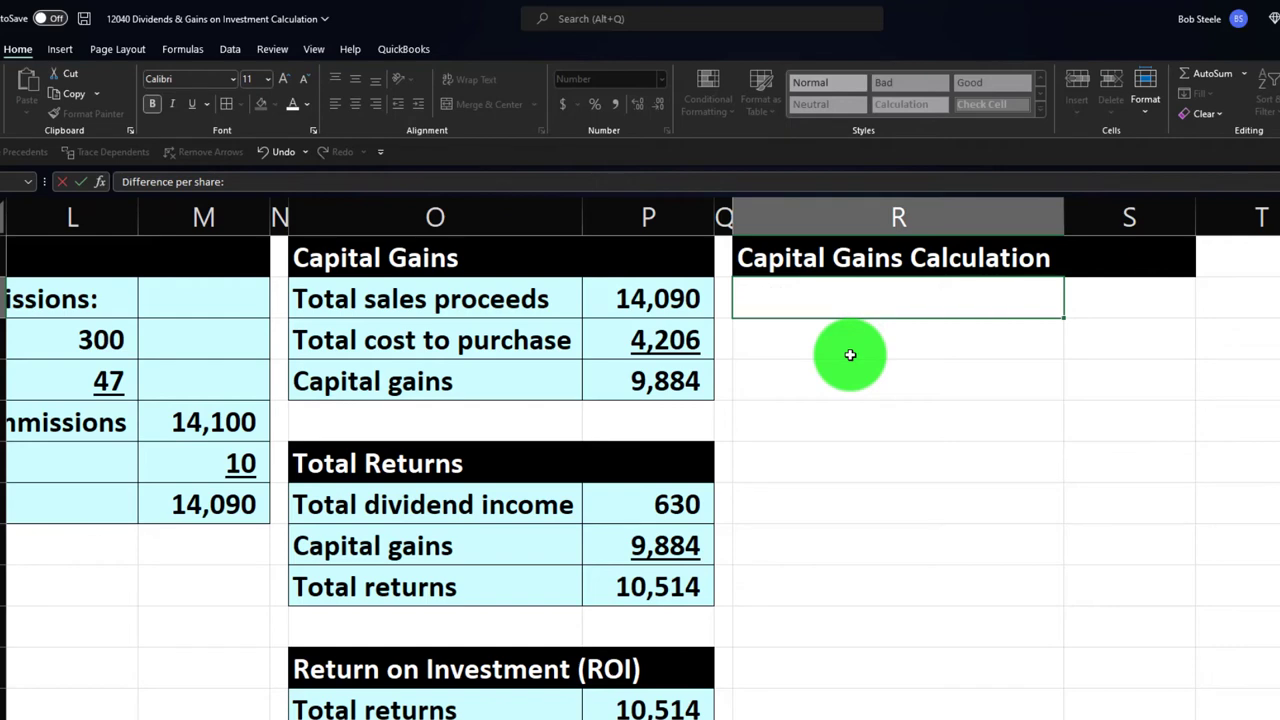
{"action": "type", "text": ":"}
{"action": "key", "text": "Return"}
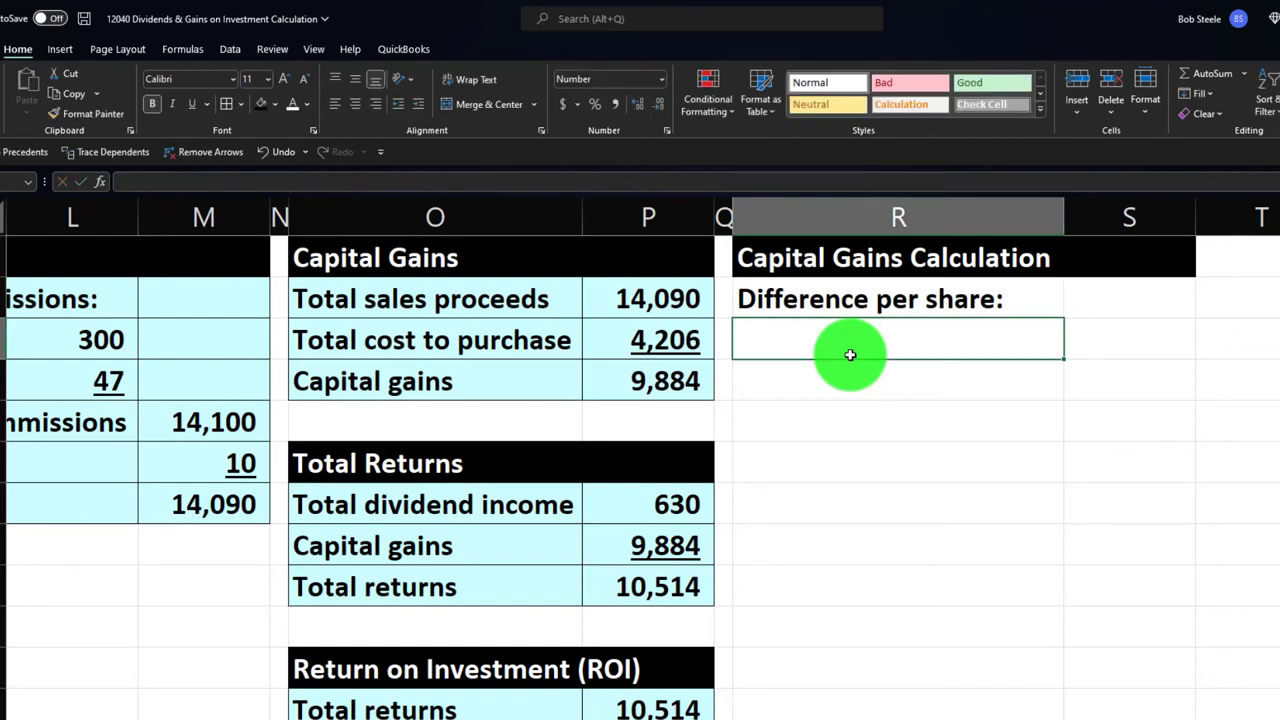
- Enter the label "Sales price per share" in R3
{"action": "type", "text": "Sales"}
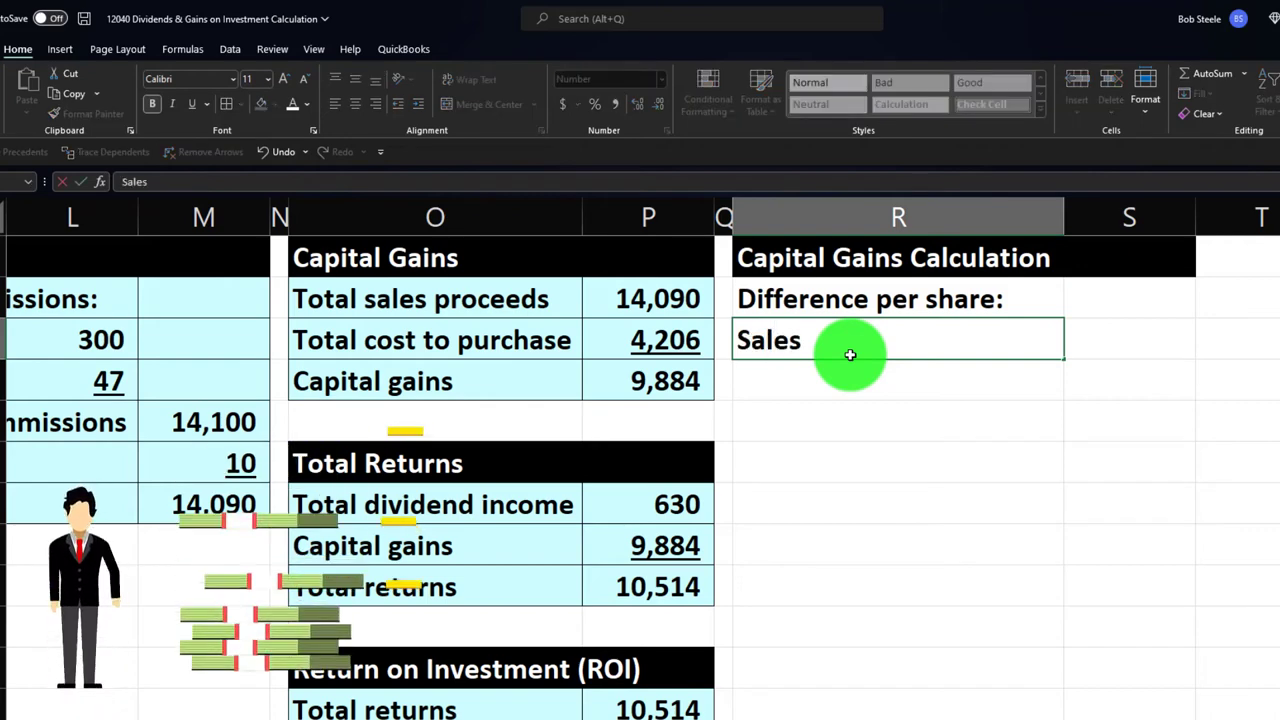
{"action": "type", "text": " price per sh"}
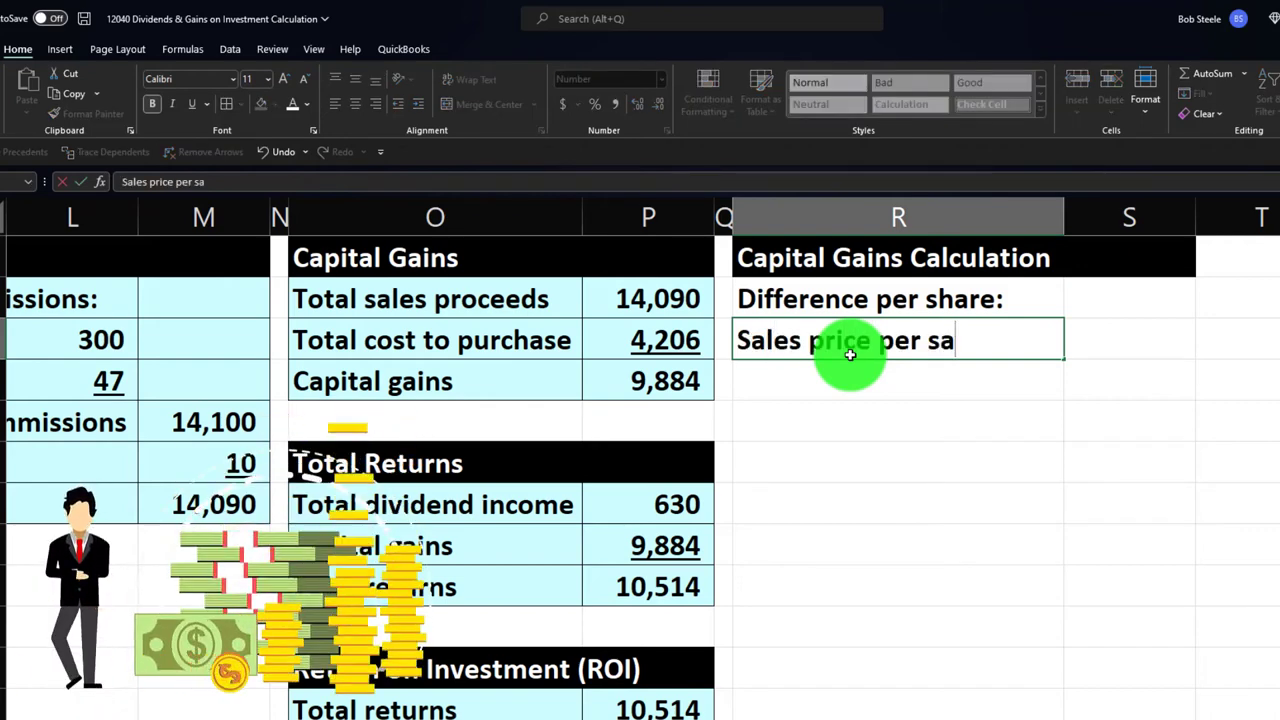
{"action": "type", "text": "are"}
{"action": "key", "text": "Tab"}
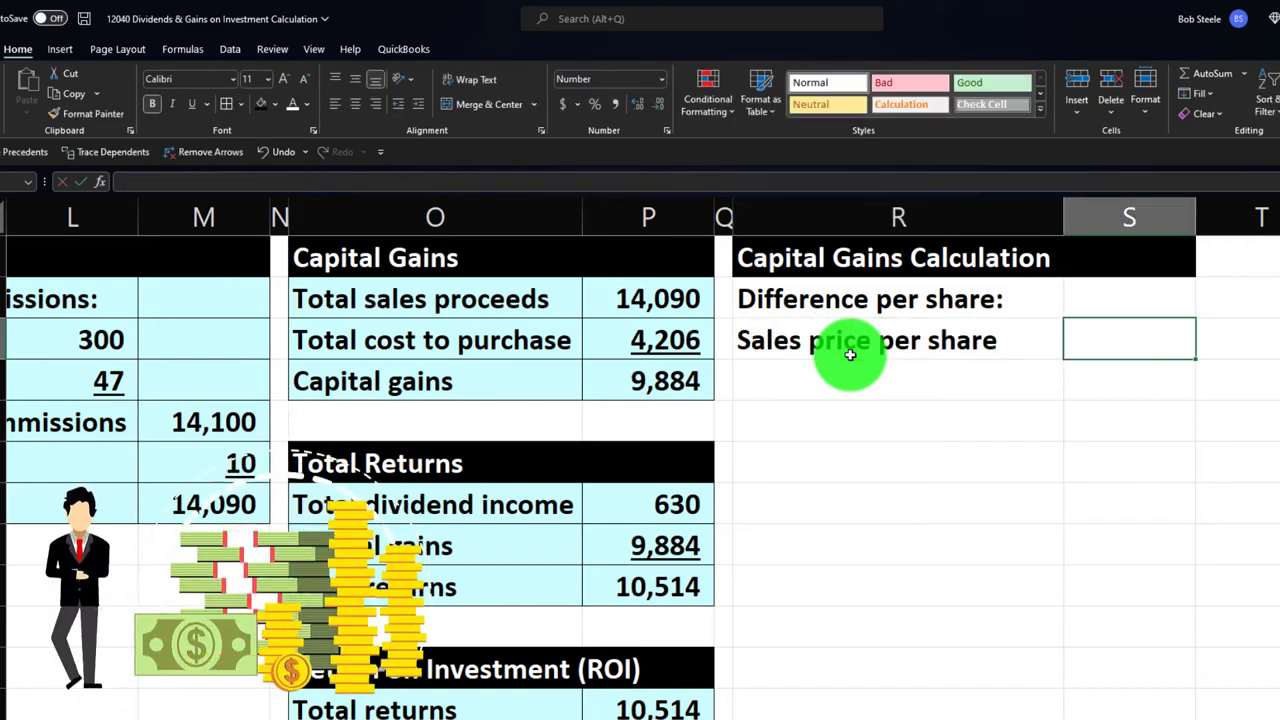
- Link S3 to the stock's sale price in B8
{"action": "type", "text": "="}
{"action": "left_click", "coordinate": [849, 354]}
{"action": "key", "text": "Left"}
{"action": "key", "text": "Left"}
{"action": "key", "text": "Left"}
{"action": "key", "text": "Left"}
{"action": "key", "text": "Left"}
{"action": "key", "text": "Left"}
{"action": "key", "text": "Left"}
{"action": "key", "text": "Left"}
{"action": "key", "text": "Left"}
{"action": "key", "text": "Left"}
{"action": "key", "text": "Left"}
{"action": "key", "text": "Left"}
{"action": "key", "text": "Left"}
{"action": "key", "text": "Left"}
{"action": "key", "text": "Left"}
{"action": "key", "text": "Left"}
{"action": "key", "text": "Left"}
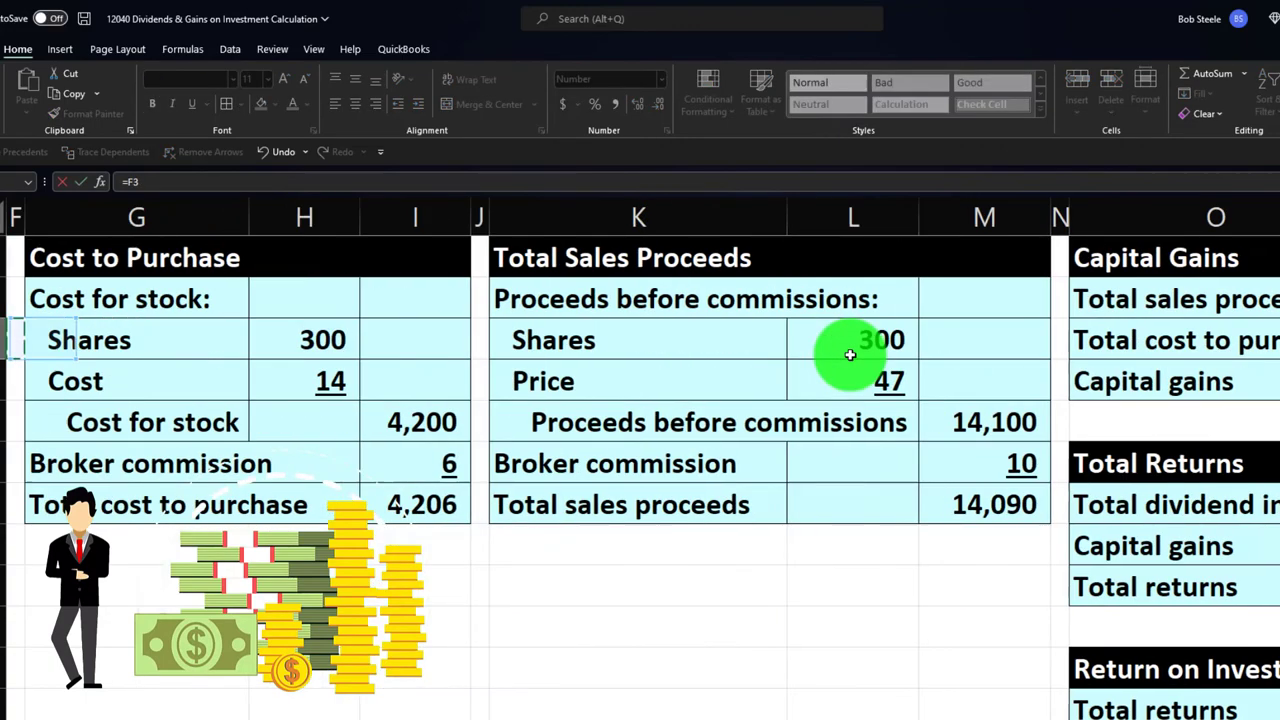
{"action": "key", "text": "Down"}
{"action": "key", "text": "Down"}
{"action": "key", "text": "Down"}
{"action": "key", "text": "Down"}
{"action": "key", "text": "Down"}
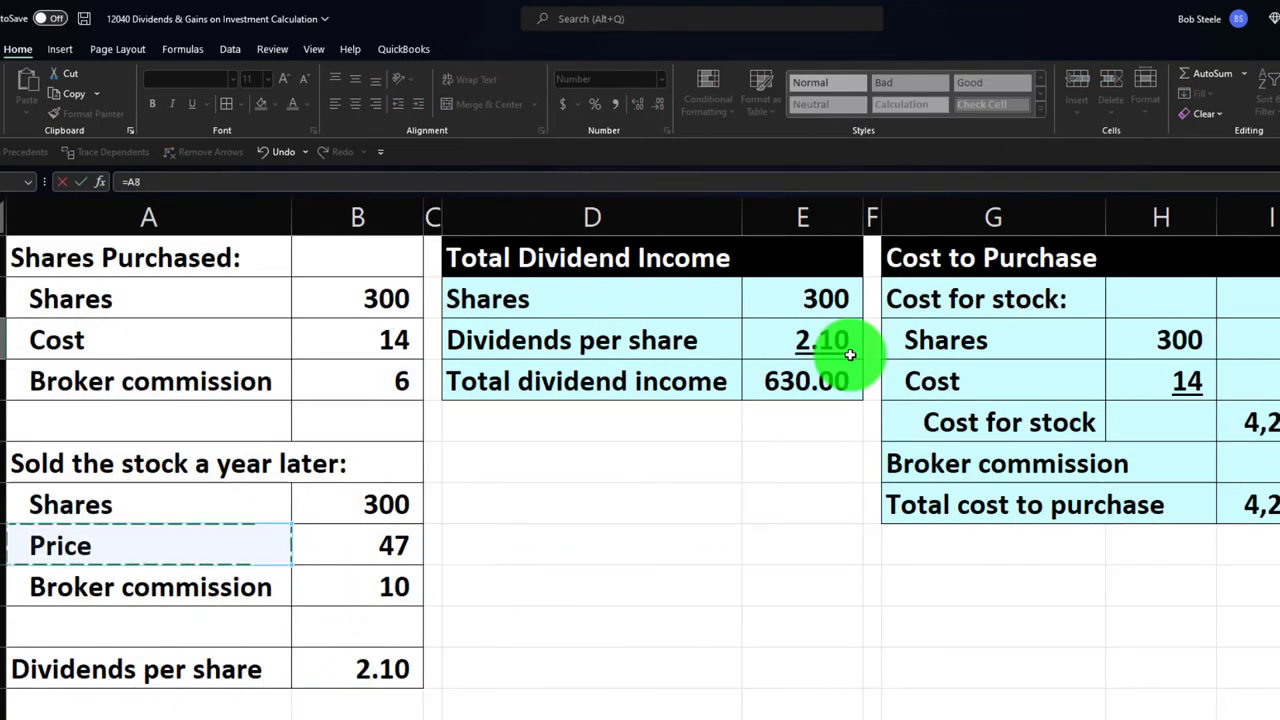
{"action": "key", "text": "Right"}
{"action": "key", "text": "Return"}
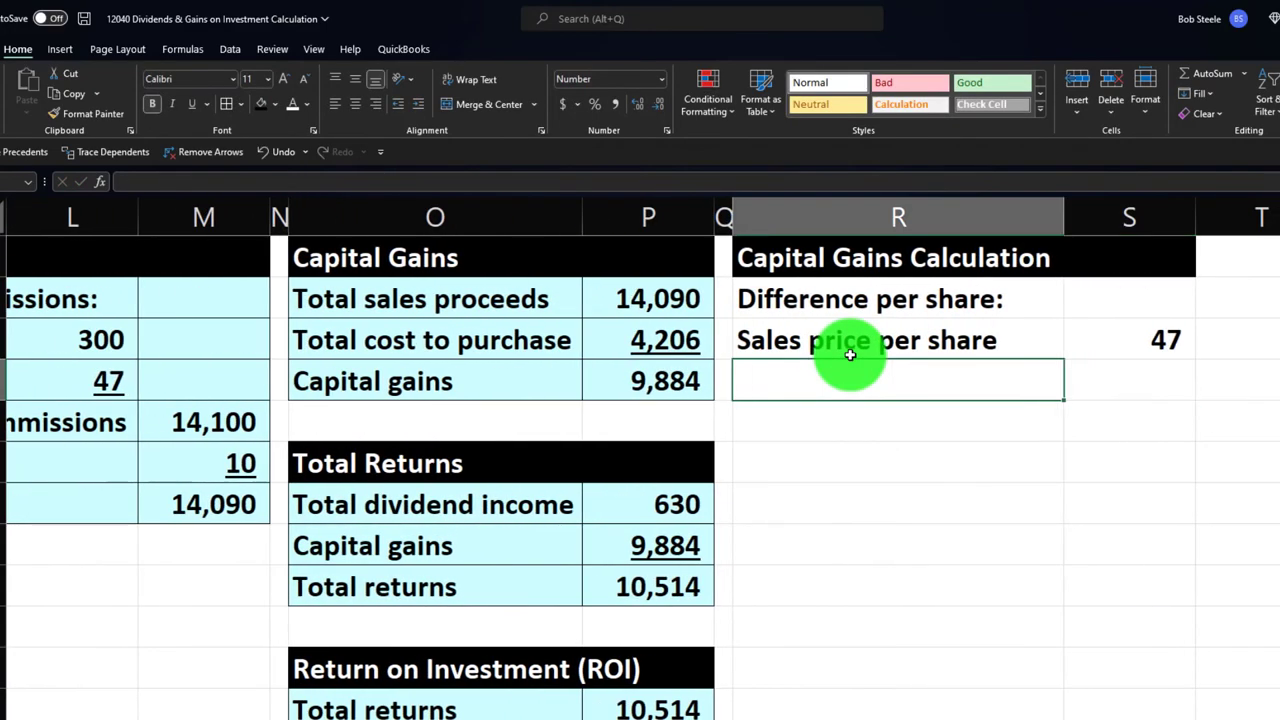
- Enter the label "Cost per share" in R4 and link S4 to the purchase cost in B3
{"action": "type", "text": "Cost per share"}
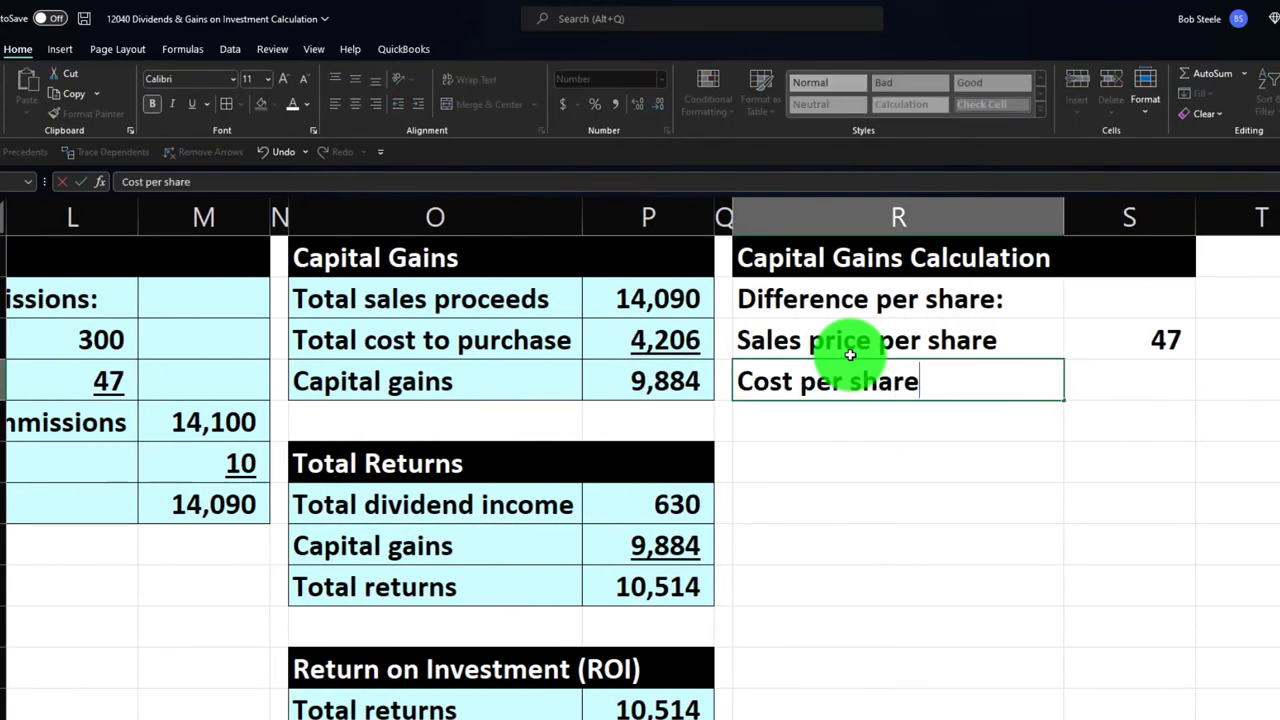
{"action": "key", "text": "Tab"}
{"action": "type", "text": "="}
{"action": "key", "text": "Left"}
{"action": "key", "text": "Left"}
{"action": "key", "text": "Left"}
{"action": "key", "text": "Left"}
{"action": "key", "text": "Left"}
{"action": "key", "text": "Left"}
{"action": "key", "text": "Left"}
{"action": "key", "text": "Left"}
{"action": "key", "text": "Left"}
{"action": "key", "text": "Left"}
{"action": "key", "text": "Left"}
{"action": "key", "text": "Left"}
{"action": "key", "text": "Left"}
{"action": "key", "text": "Left"}
{"action": "key", "text": "Left"}
{"action": "key", "text": "Left"}
{"action": "key", "text": "Left"}
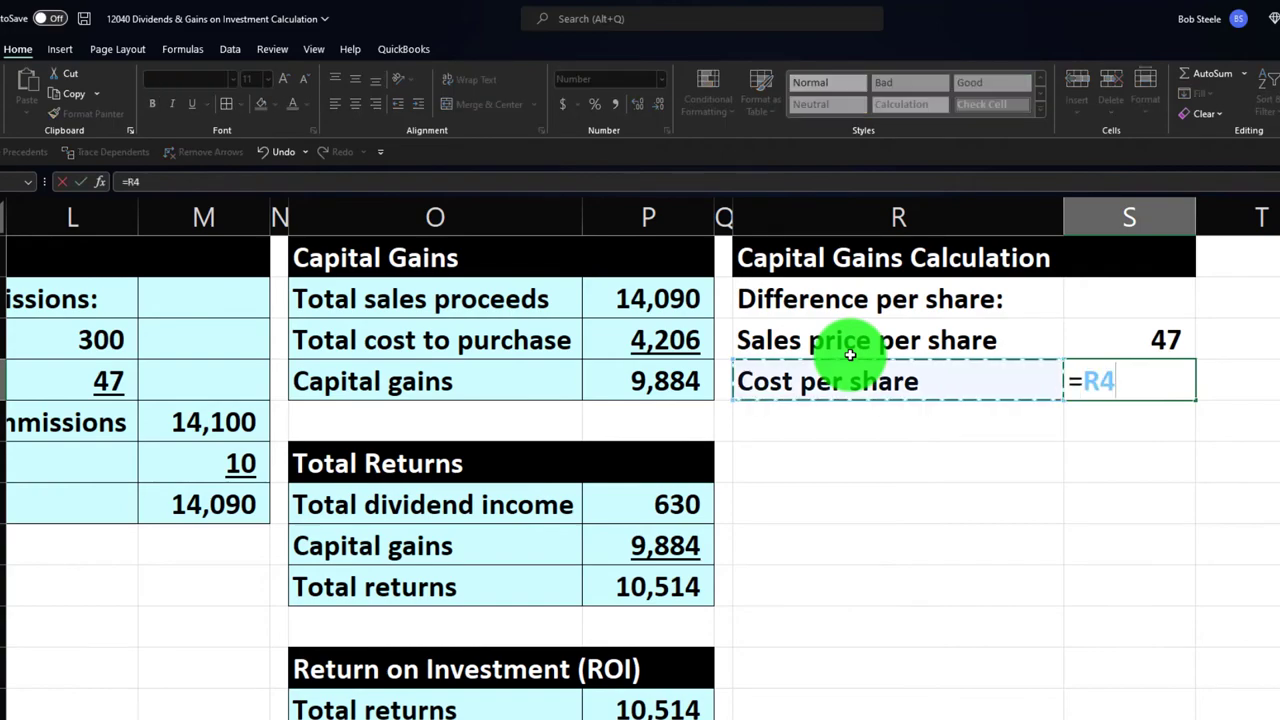
{"action": "key", "text": "Up"}
{"action": "key", "text": "Right"}
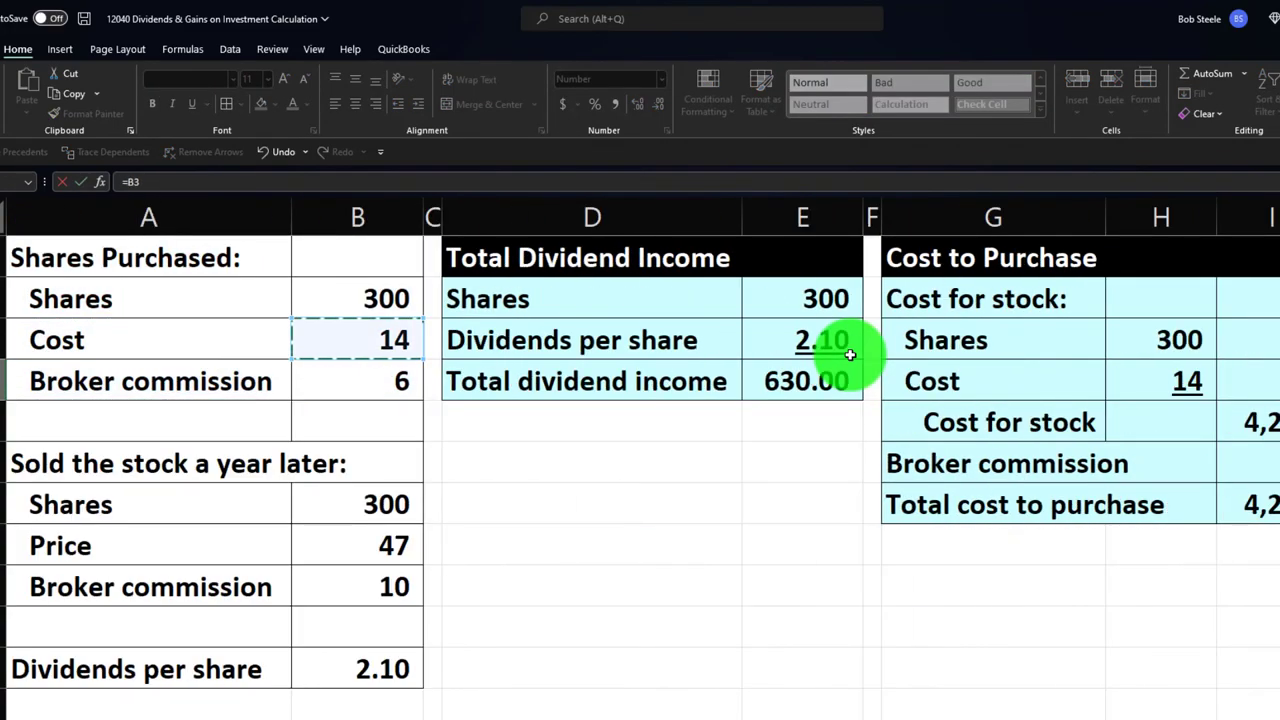
{"action": "key", "text": "Return"}
- Enter the label "Gain per share before commissions" in R5
{"action": "key", "text": "Left"}
{"action": "key", "text": "Left"}
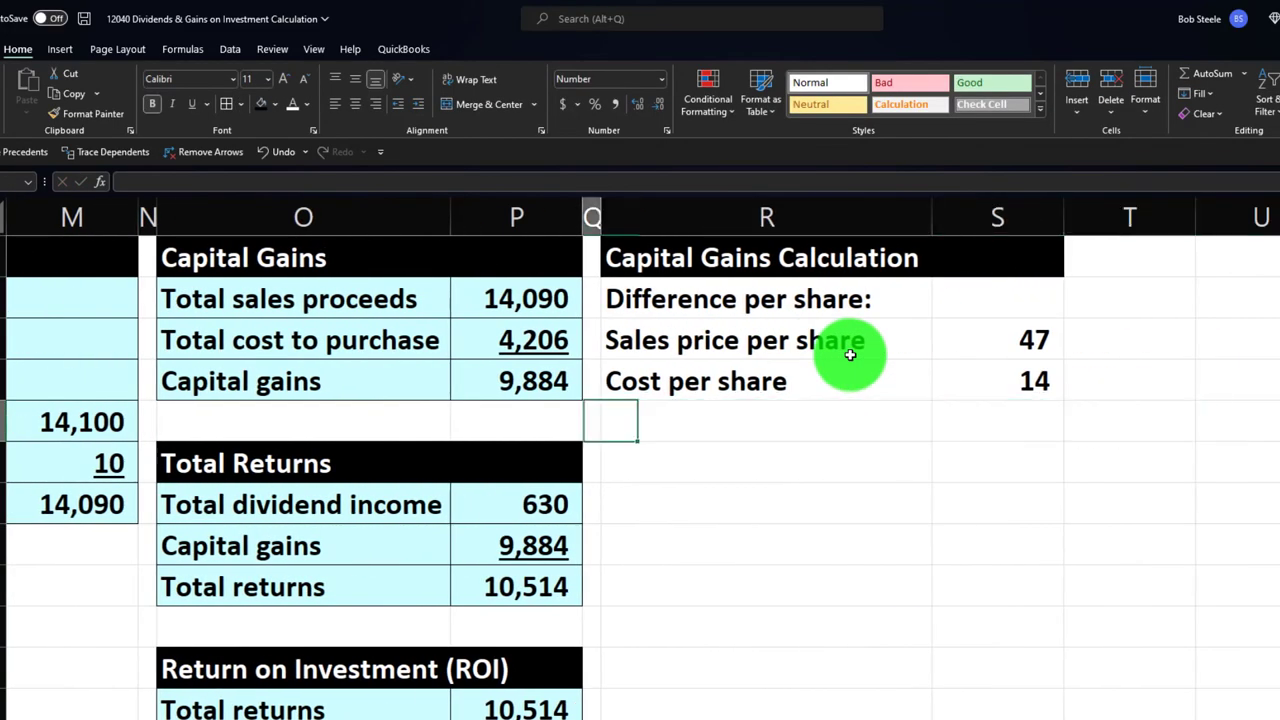
{"action": "type", "text": "Gia"}
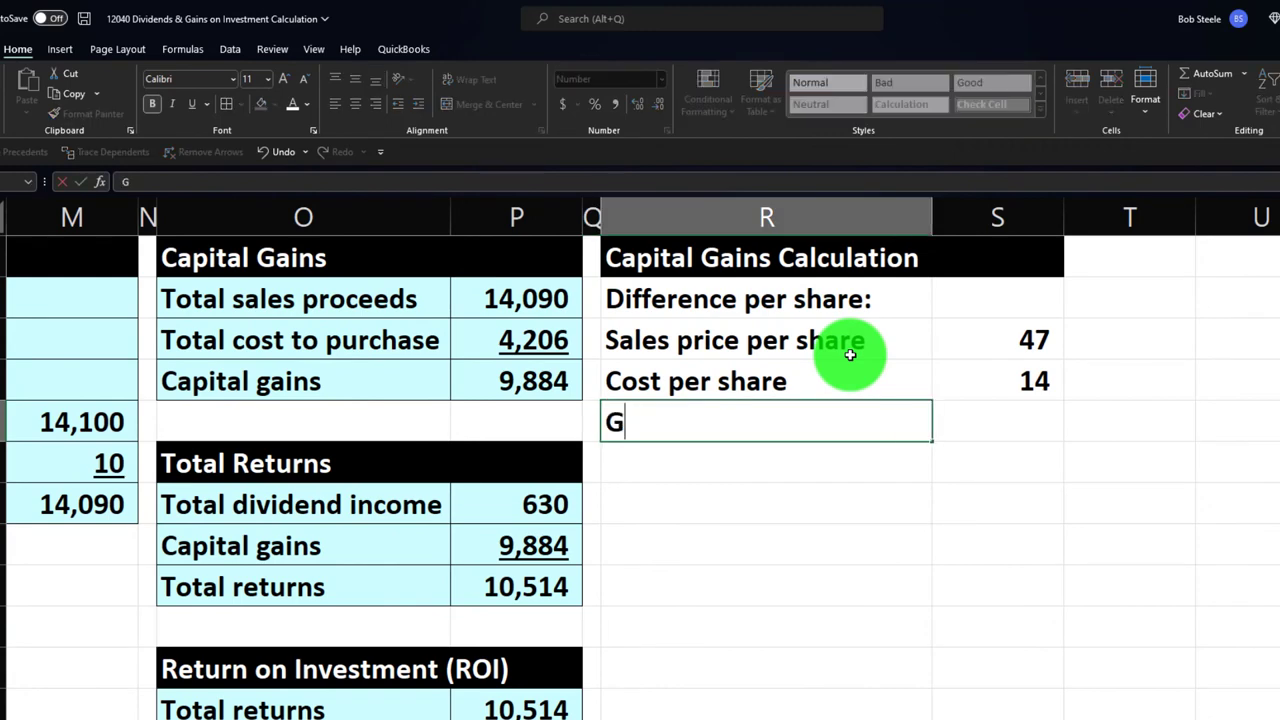
{"action": "key", "text": "BackSpace"}
{"action": "key", "text": "BackSpace"}
{"action": "type", "text": "ai"}
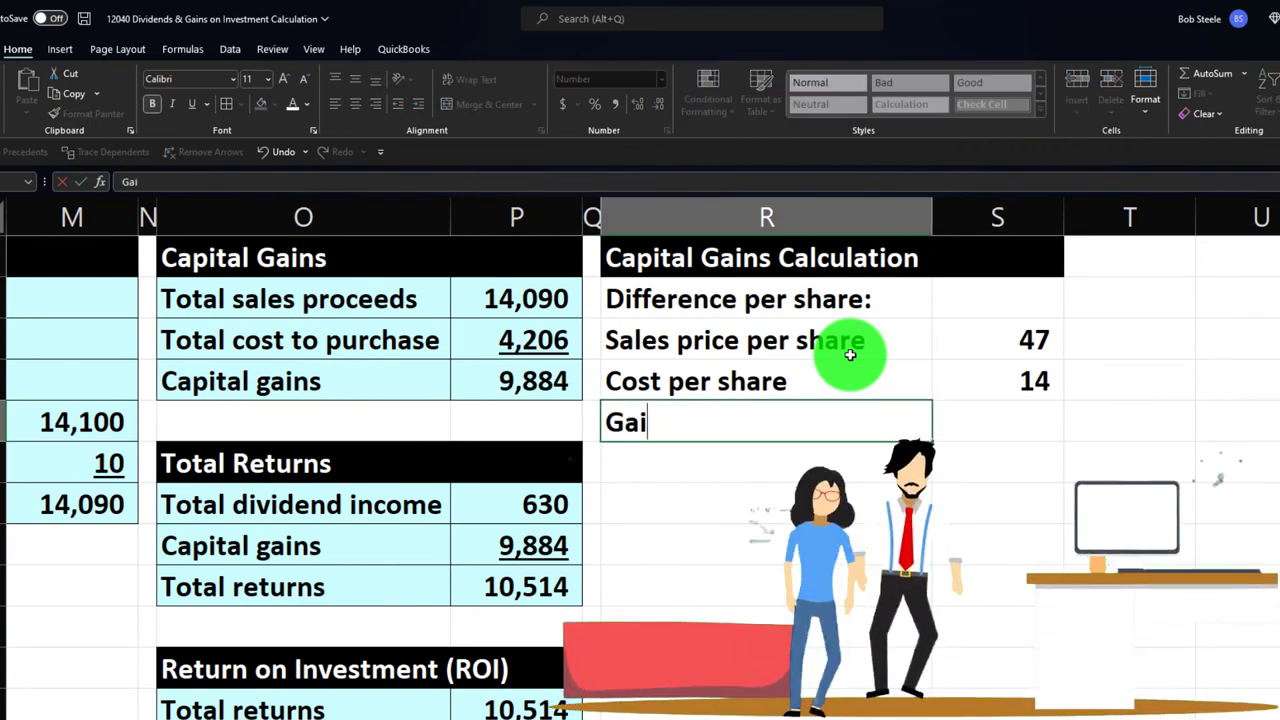
{"action": "type", "text": "n per share be"}
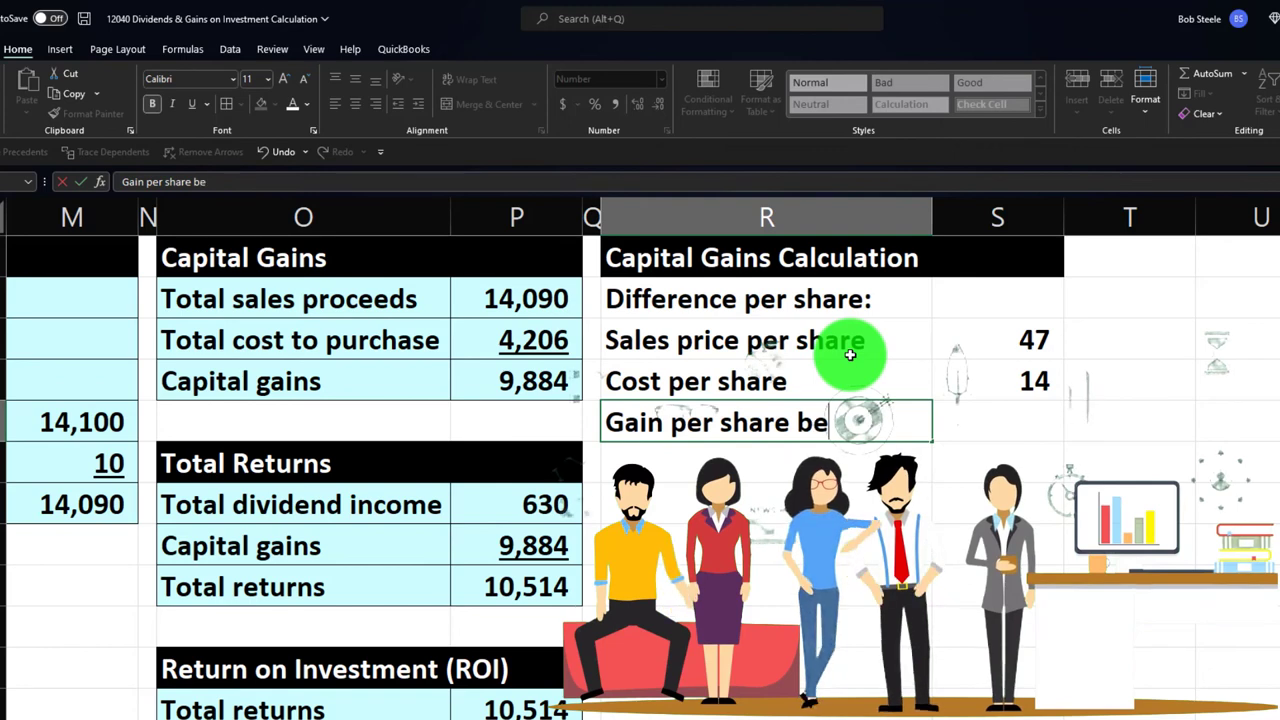
{"action": "type", "text": "fore commissions"}
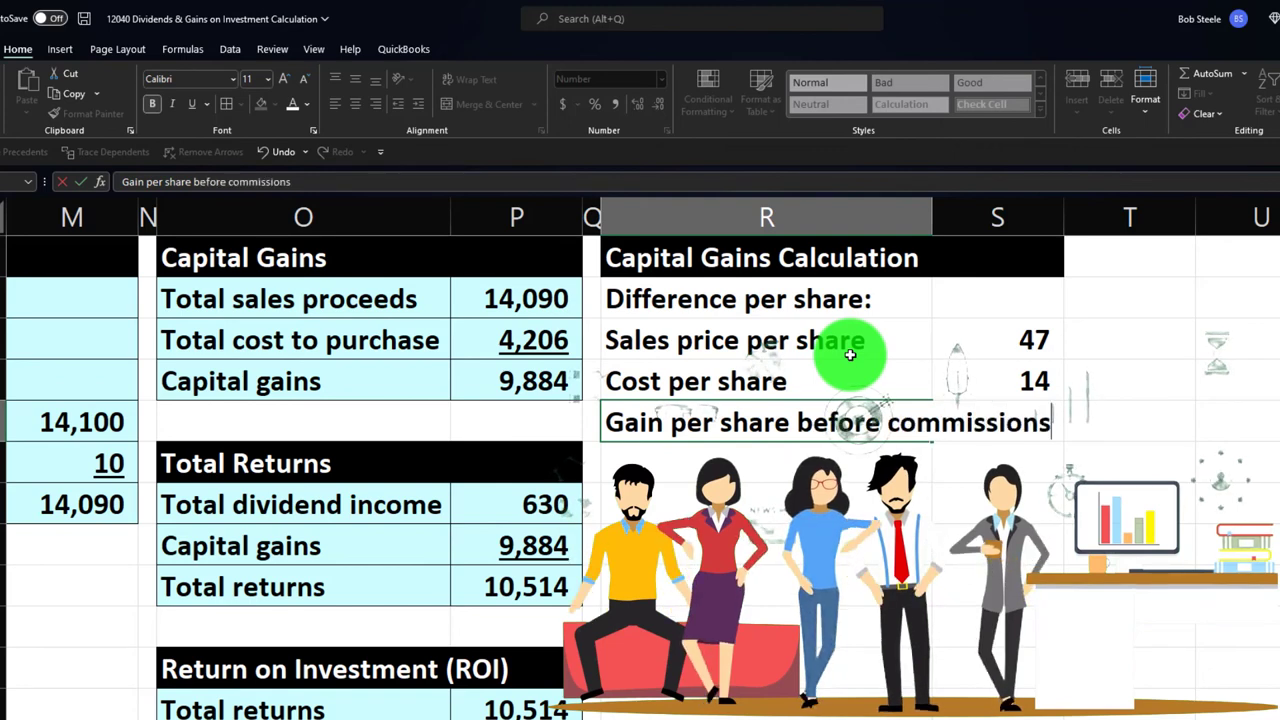
{"action": "key", "text": "Return"}
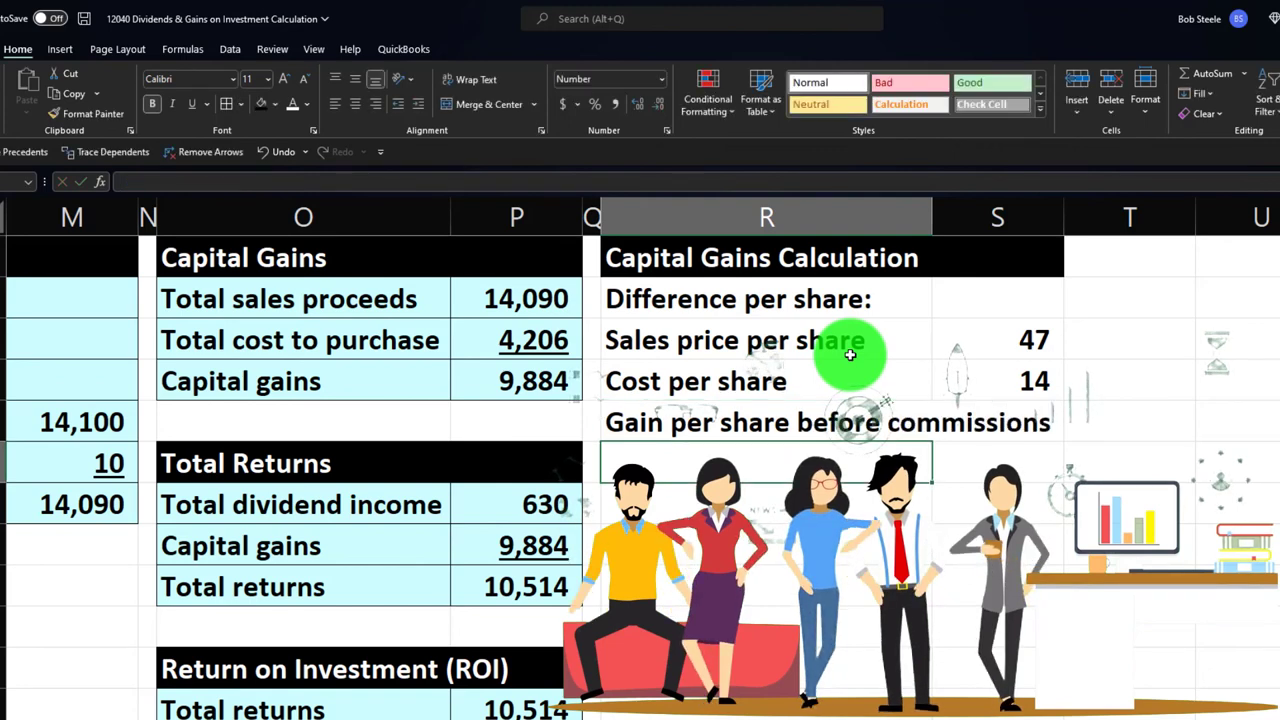
- Copy the R5 label over the subheading in R2 and add a colon so it reads "Gain per share before commissions:"
{"action": "left_click", "coordinate": [829, 420]}
{"action": "key", "text": "ctrl+c"}
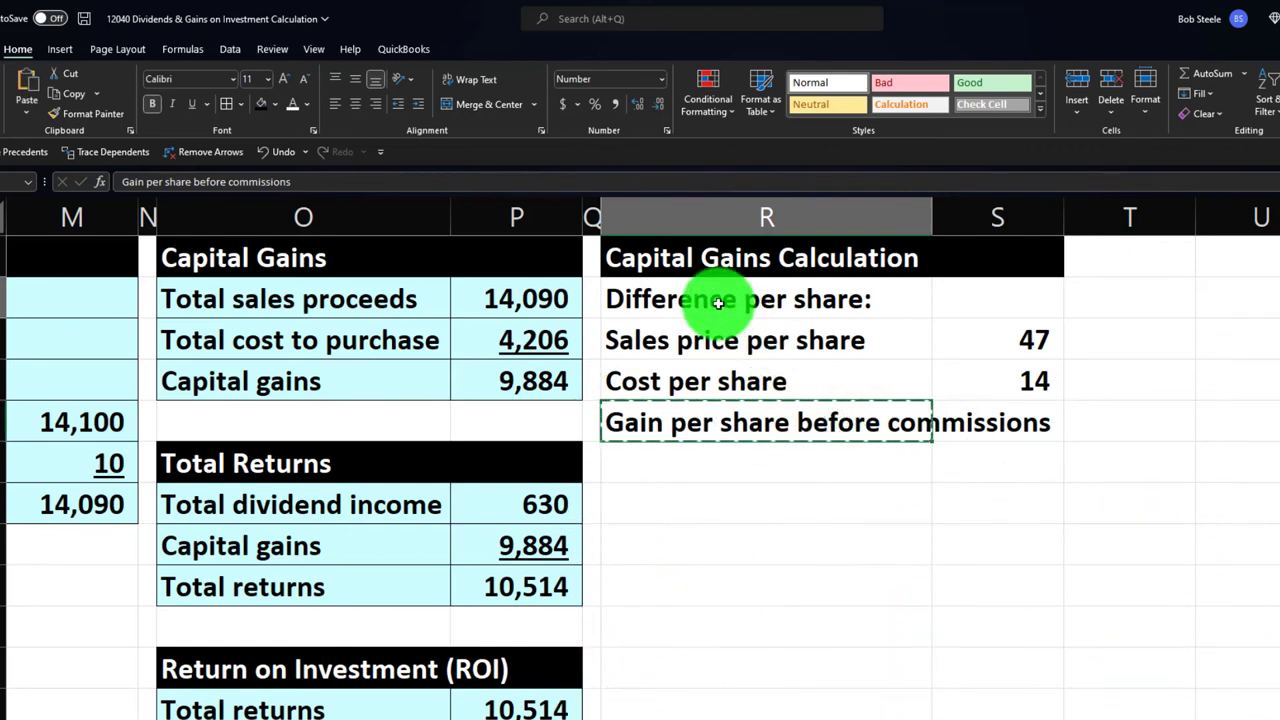
{"action": "left_click", "coordinate": [651, 296]}
{"action": "key", "text": "ctrl+v"}
{"action": "double_click", "coordinate": [843, 295]}
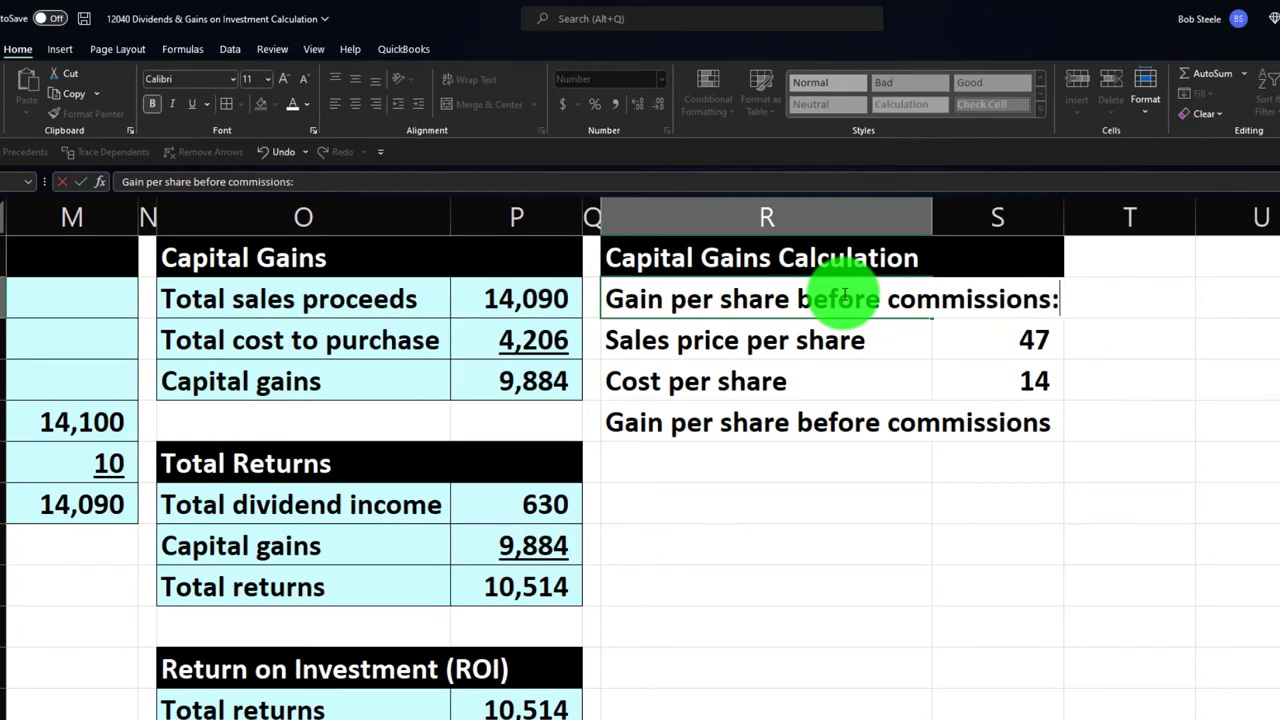
{"action": "type", "text": ":"}
{"action": "key", "text": "Return"}
- Underline the cost per share value in S4
{"action": "key", "text": "Down"}
{"action": "key", "text": "Down"}
{"action": "key", "text": "Down"}
{"action": "key", "text": "Right"}
{"action": "key", "text": "Up"}
{"action": "key", "text": "Up"}
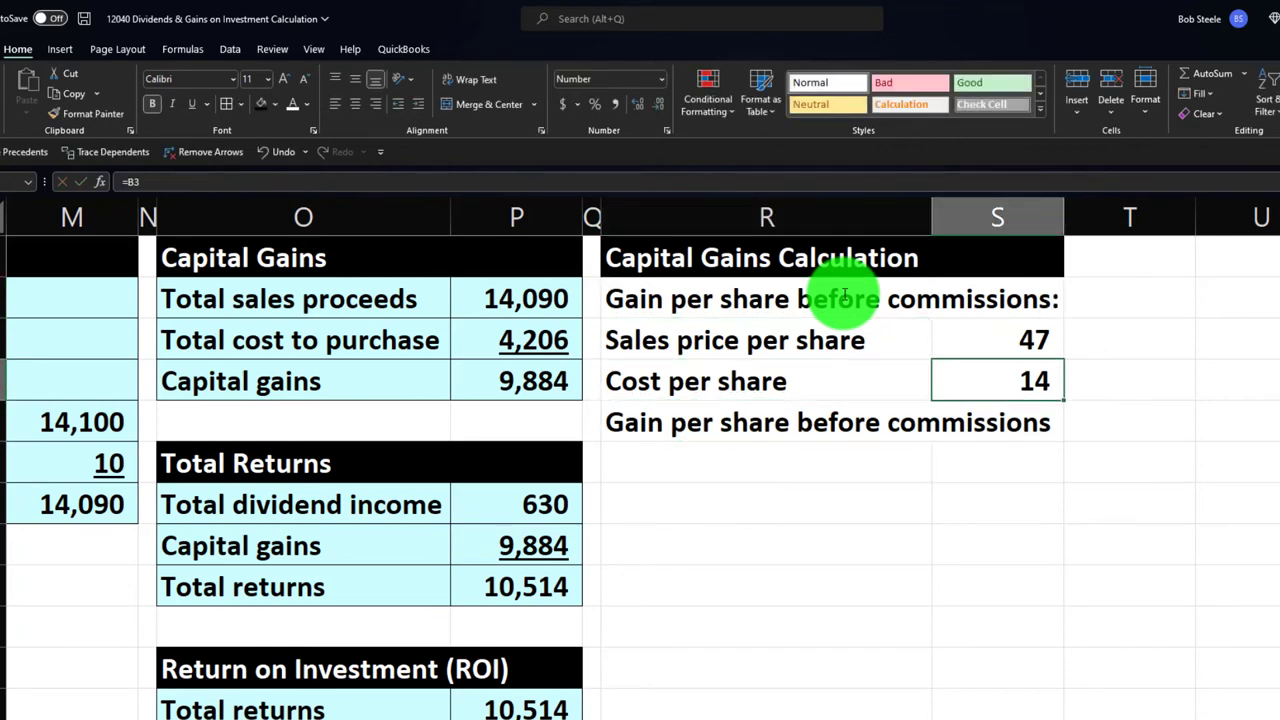
{"action": "left_click", "coordinate": [199, 104]}
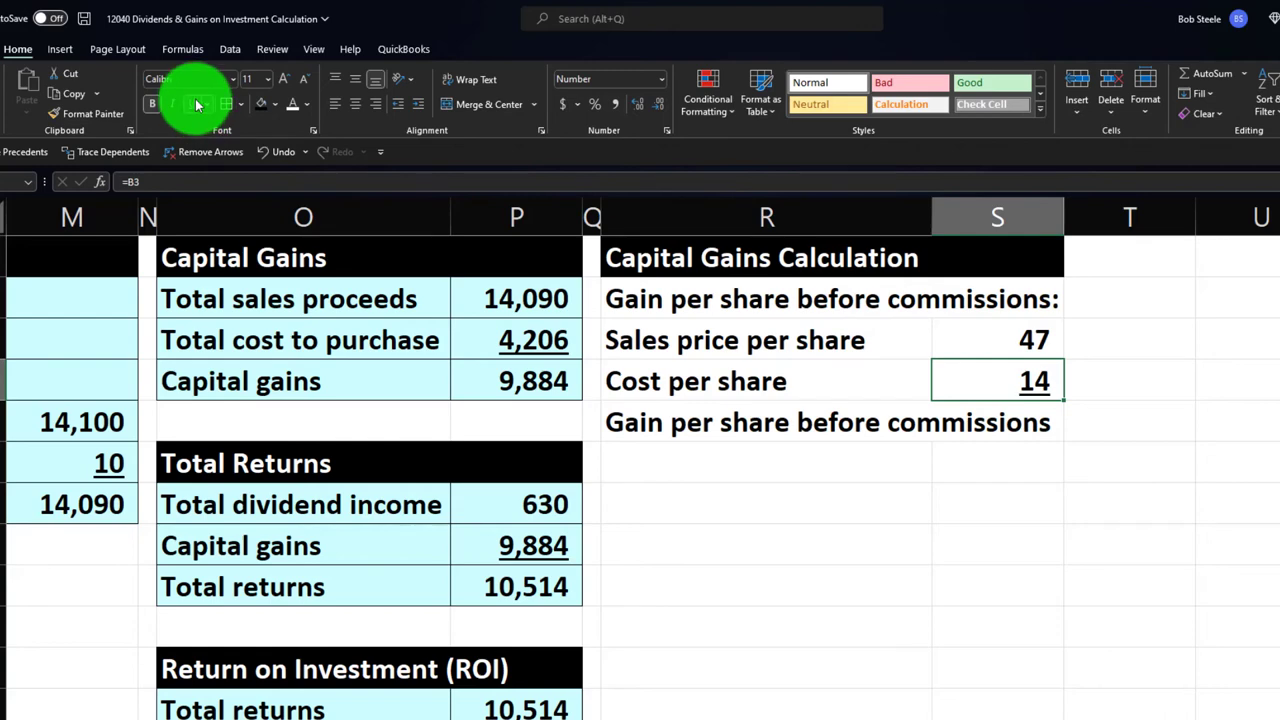
- Calculate the gain per share in T5 as the sales price in S3 minus the cost in S4
{"action": "key", "text": "Down"}
{"action": "key", "text": "Right"}
{"action": "type", "text": "="}
{"action": "key", "text": "Left"}
{"action": "key", "text": "Up"}
{"action": "key", "text": "Up"}
{"action": "type", "text": "-"}
{"action": "key", "text": "Left"}
{"action": "key", "text": "Up"}
{"action": "key", "text": "Return"}
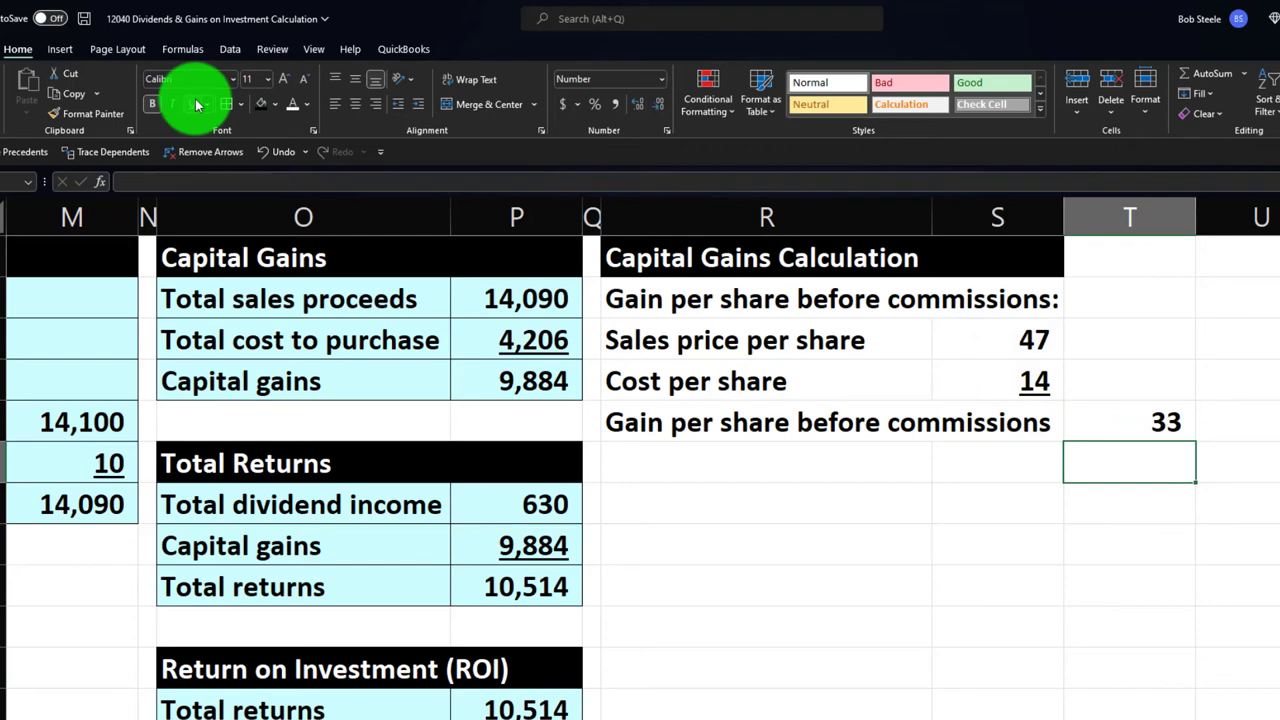
- Enter the label "Shares" in R6
{"action": "key", "text": "Left"}
{"action": "key", "text": "Left"}
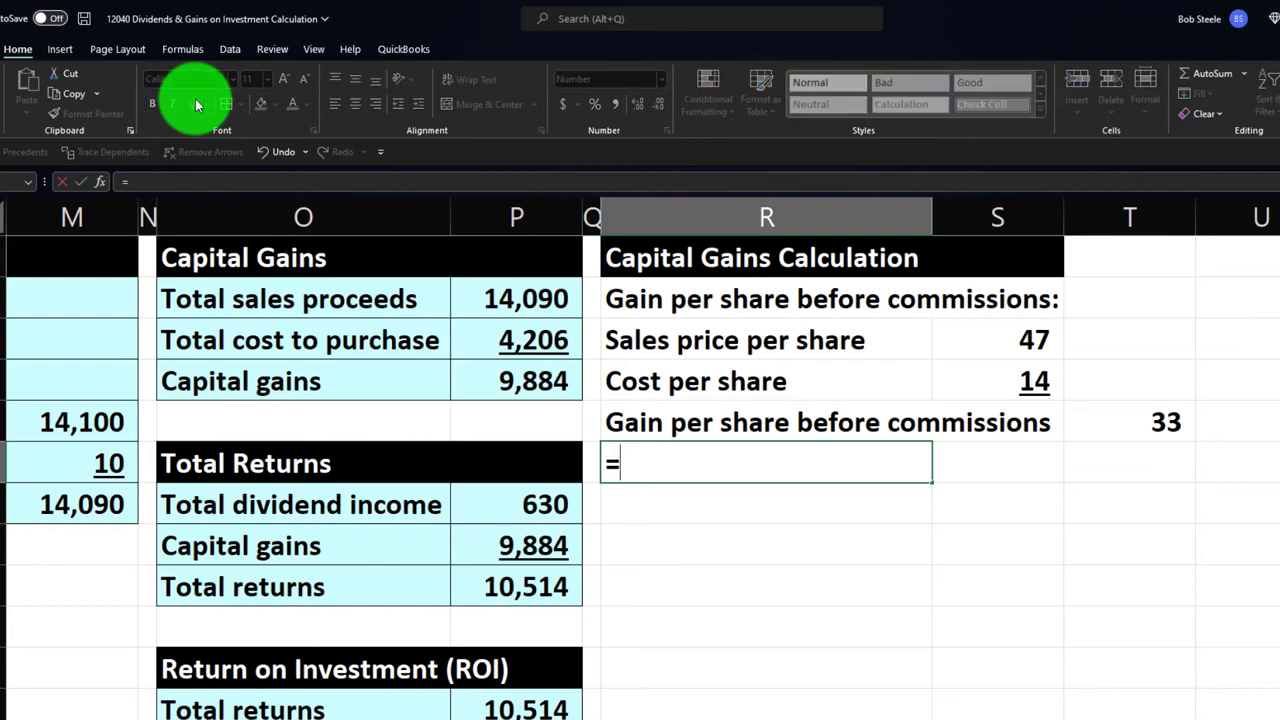
{"action": "key", "text": "BackSpace"}
{"action": "type", "text": "Share"}
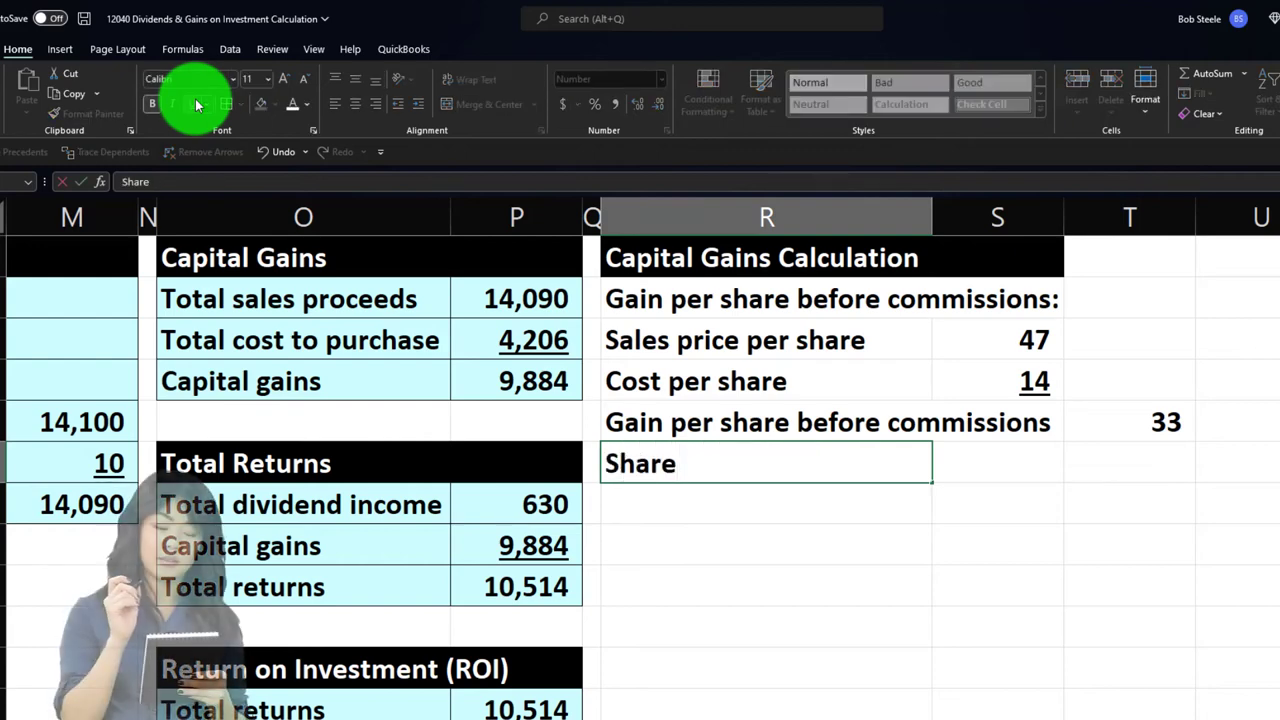
{"action": "type", "text": "s"}
- Link T6 to the number of shares sold in B7
{"action": "key", "text": "Right"}
{"action": "key", "text": "Right"}
{"action": "type", "text": "="}
{"action": "key", "text": "Left"}
{"action": "key", "text": "Left"}
{"action": "key", "text": "Left"}
{"action": "key", "text": "Left"}
{"action": "key", "text": "Left"}
{"action": "key", "text": "Left"}
{"action": "key", "text": "Left"}
{"action": "key", "text": "Left"}
{"action": "key", "text": "Left"}
{"action": "key", "text": "Left"}
{"action": "key", "text": "Left"}
{"action": "key", "text": "Left"}
{"action": "key", "text": "Left"}
{"action": "key", "text": "Left"}
{"action": "key", "text": "Left"}
{"action": "key", "text": "Left"}
{"action": "key", "text": "Left"}
{"action": "key", "text": "Left"}
{"action": "key", "text": "Down"}
{"action": "key", "text": "Return"}
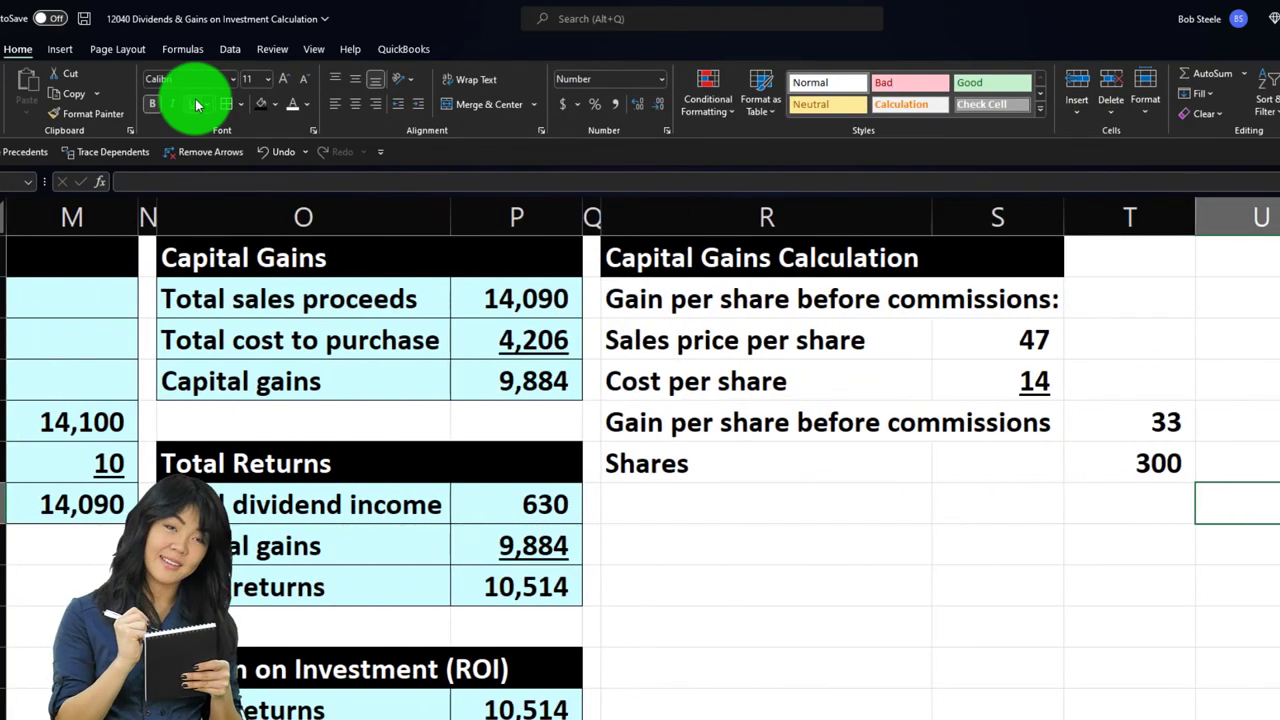
- Enter the label "Gain before commissions" in R7
{"action": "key", "text": "Left"}
{"action": "key", "text": "Left"}
{"action": "key", "text": "Left"}
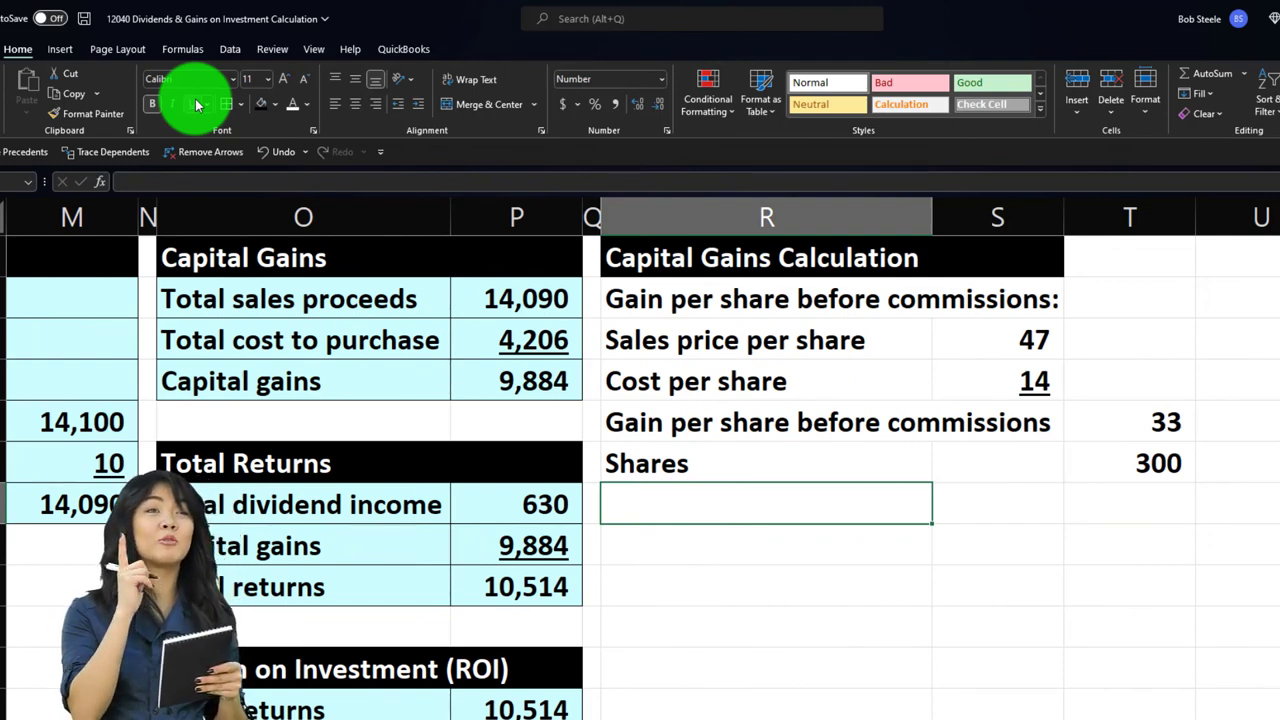
{"action": "type", "text": "Gain before com"}
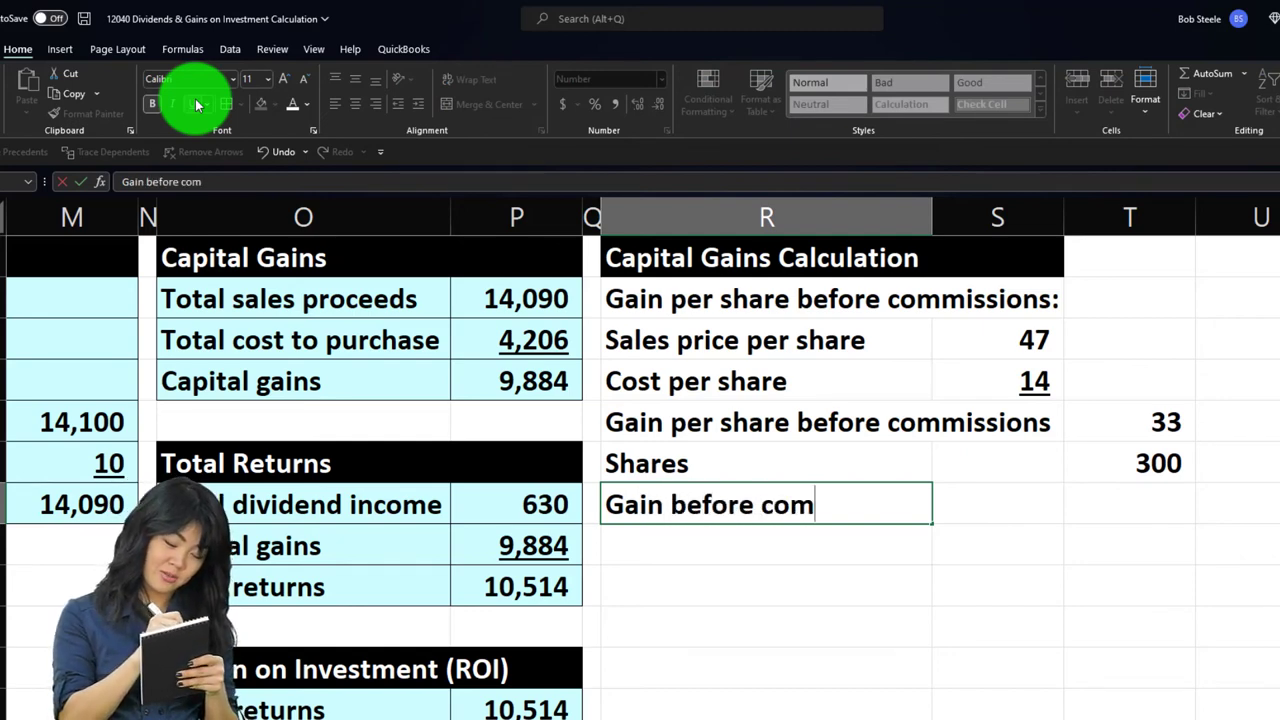
{"action": "key", "text": "Tab"}
{"action": "key", "text": "Tab"}
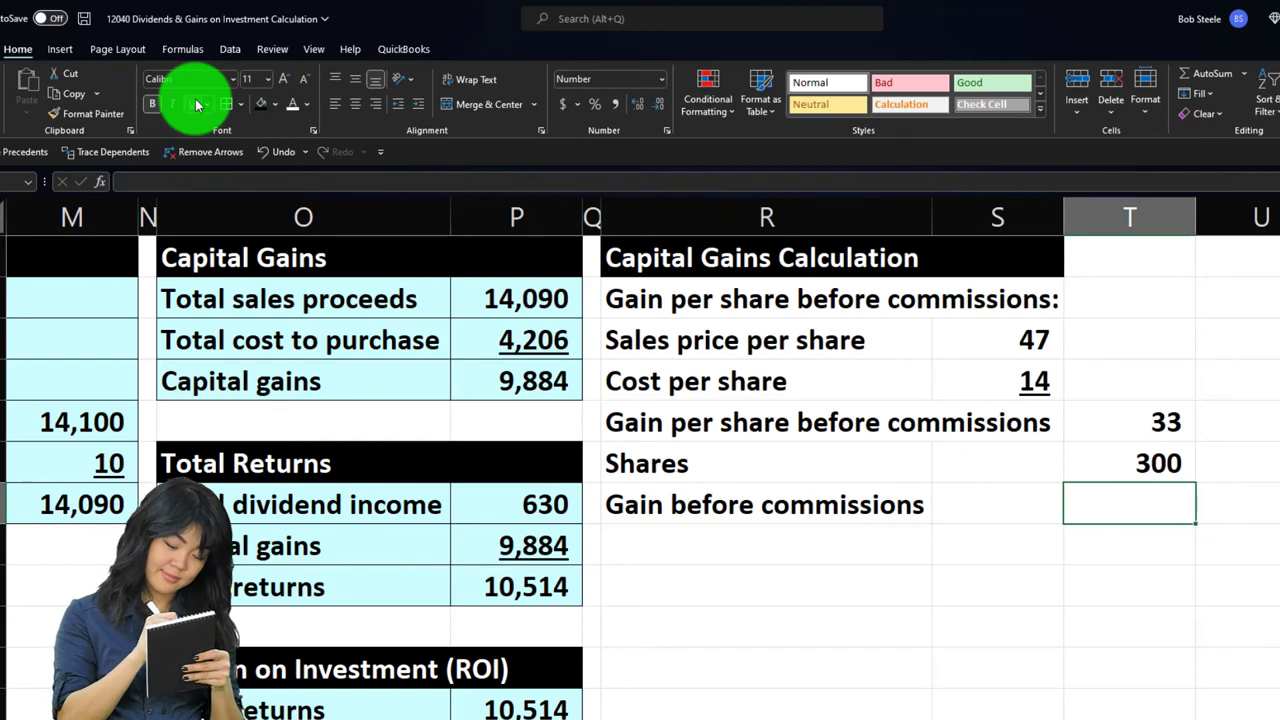
- Calculate the gain before commissions in T7 by multiplying the gain per share in T5 by the shares in T6
{"action": "type", "text": "="}
{"action": "key", "text": "Up"}
{"action": "key", "text": "Up"}
{"action": "key", "text": "Up"}
{"action": "type", "text": "*"}
{"action": "key", "text": "Up"}
{"action": "key", "text": "Up"}
{"action": "key", "text": "Return"}
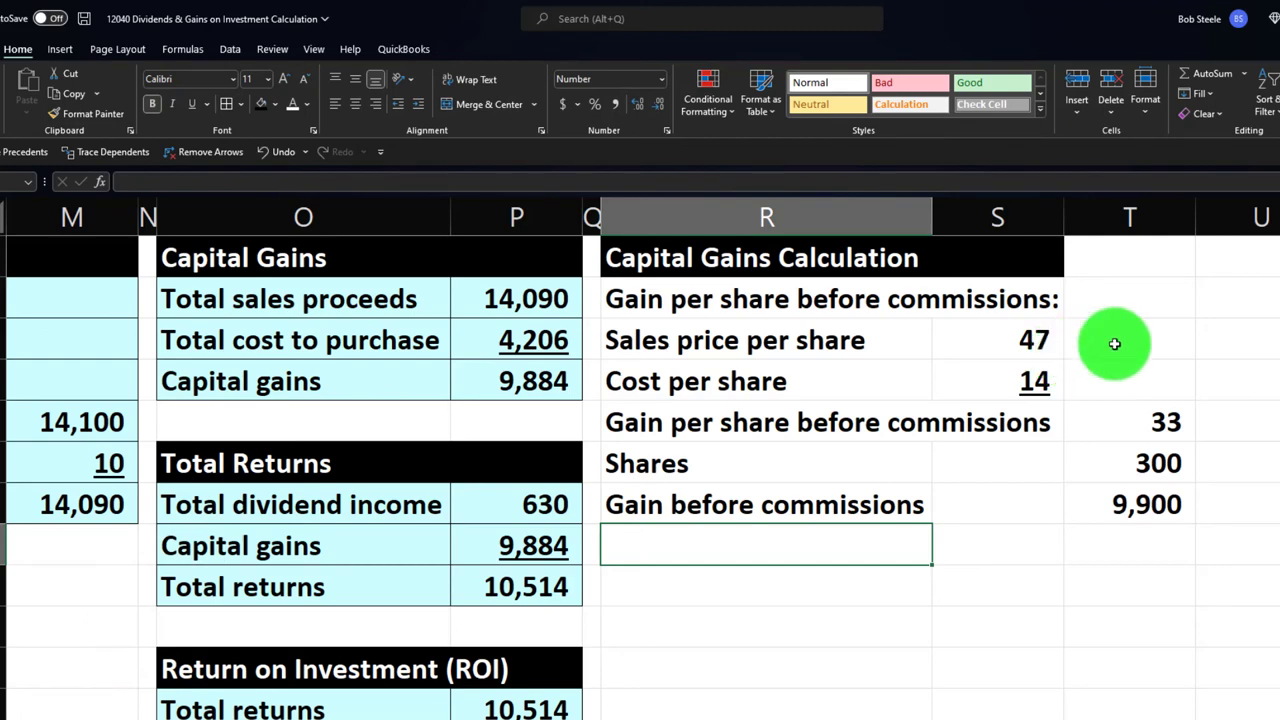
- Enter the labels "Commission on purchase" in R8 and "Commission on sale" in R9
{"action": "type", "text": "C"}
{"action": "type", "text": "Commission on pur"}
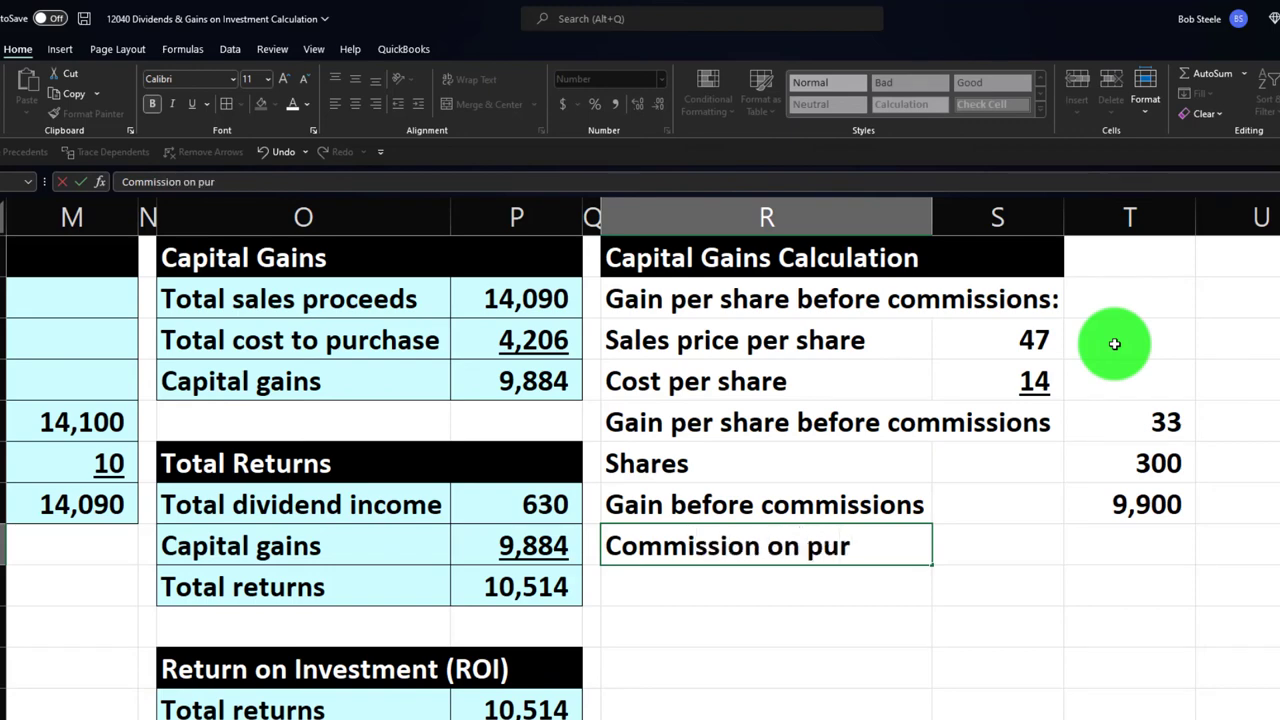
{"action": "type", "text": "chase"}
{"action": "key", "text": "Return"}
{"action": "type", "text": "Commission on "}
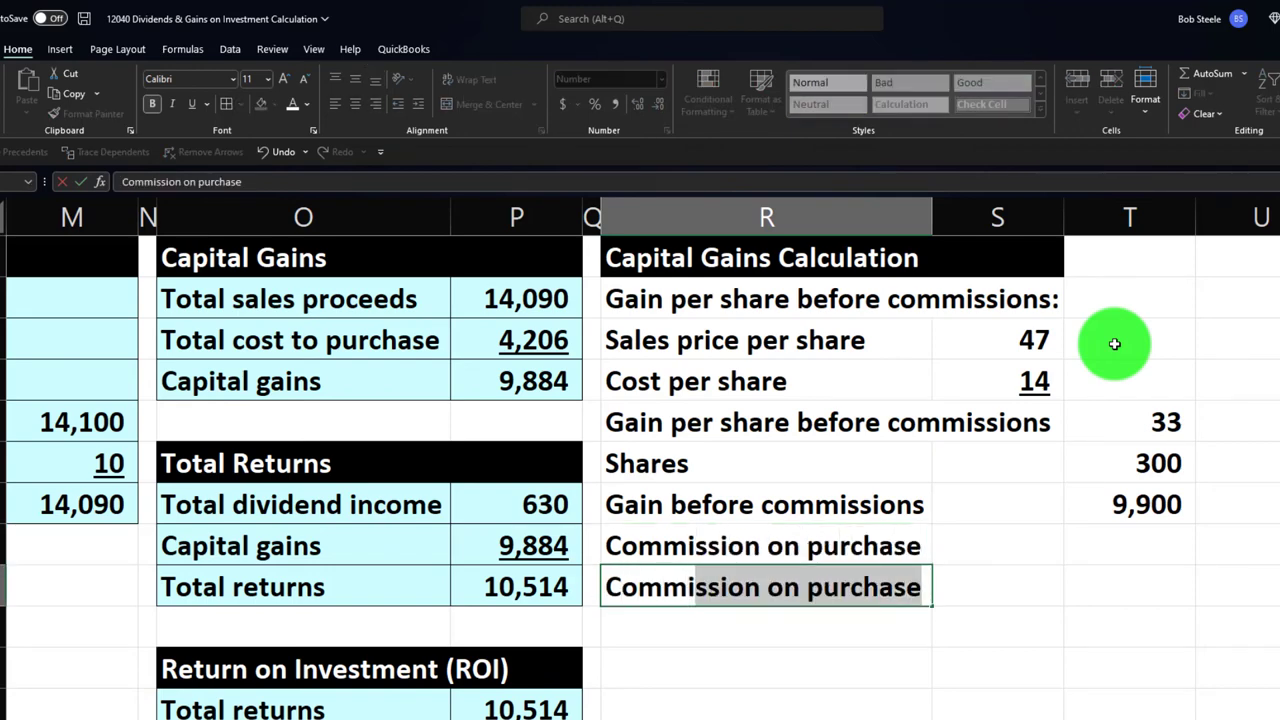
{"action": "type", "text": "sale"}
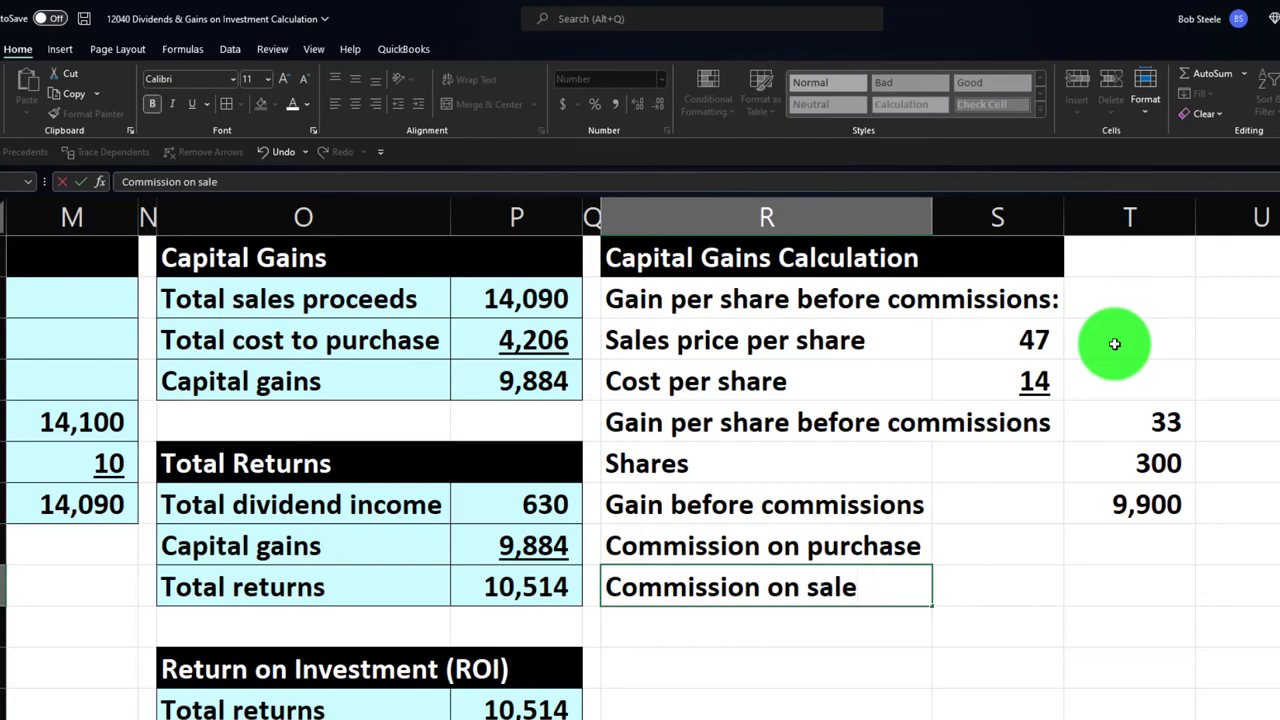
- Link T8 to the broker commission on the shares purchased in B4
{"action": "key", "text": "Tab"}
{"action": "key", "text": "Up"}
{"action": "key", "text": "Right"}
{"action": "type", "text": "="}
{"action": "key", "text": "Left"}
{"action": "key", "text": "Left"}
{"action": "key", "text": "Left"}
{"action": "key", "text": "Left"}
{"action": "key", "text": "Left"}
{"action": "key", "text": "Left"}
{"action": "key", "text": "Left"}
{"action": "key", "text": "Left"}
{"action": "key", "text": "Left"}
{"action": "key", "text": "Left"}
{"action": "key", "text": "Left"}
{"action": "key", "text": "Left"}
{"action": "key", "text": "Left"}
{"action": "key", "text": "Left"}
{"action": "key", "text": "Left"}
{"action": "key", "text": "Left"}
{"action": "key", "text": "Left"}
{"action": "key", "text": "Left"}
{"action": "key", "text": "Left"}
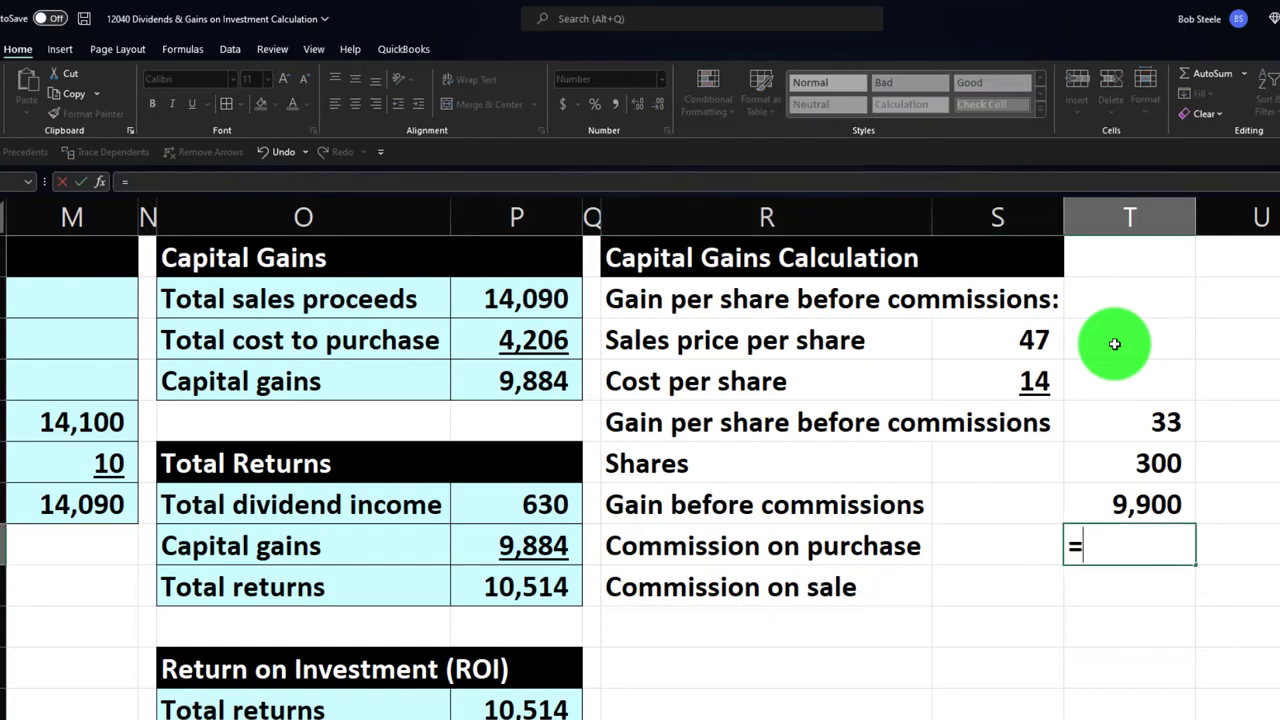
{"action": "key", "text": "Up"}
{"action": "key", "text": "Up"}
{"action": "key", "text": "Up"}
{"action": "key", "text": "Right"}
{"action": "key", "text": "Return"}
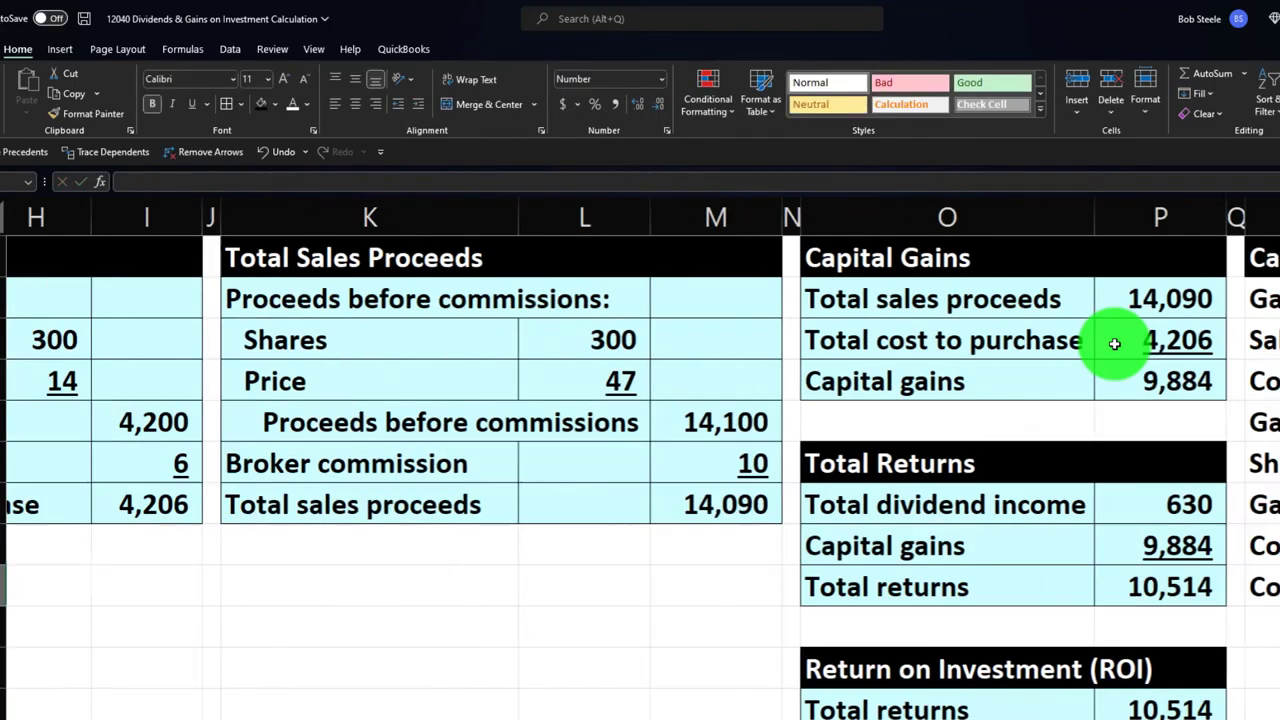
- Link T9 to the broker commission on the stock sale in B9
{"action": "type", "text": "+"}
{"action": "key", "text": "Left"}
{"action": "key", "text": "Left"}
{"action": "key", "text": "Left"}
{"action": "key", "text": "Left"}
{"action": "key", "text": "Left"}
{"action": "key", "text": "Left"}
{"action": "key", "text": "Left"}
{"action": "key", "text": "Left"}
{"action": "key", "text": "Left"}
{"action": "key", "text": "Left"}
{"action": "key", "text": "Left"}
{"action": "key", "text": "Left"}
{"action": "key", "text": "Left"}
{"action": "key", "text": "Left"}
{"action": "key", "text": "Left"}
{"action": "key", "text": "Left"}
{"action": "key", "text": "Left"}
{"action": "key", "text": "Left"}
{"action": "key", "text": "Left"}
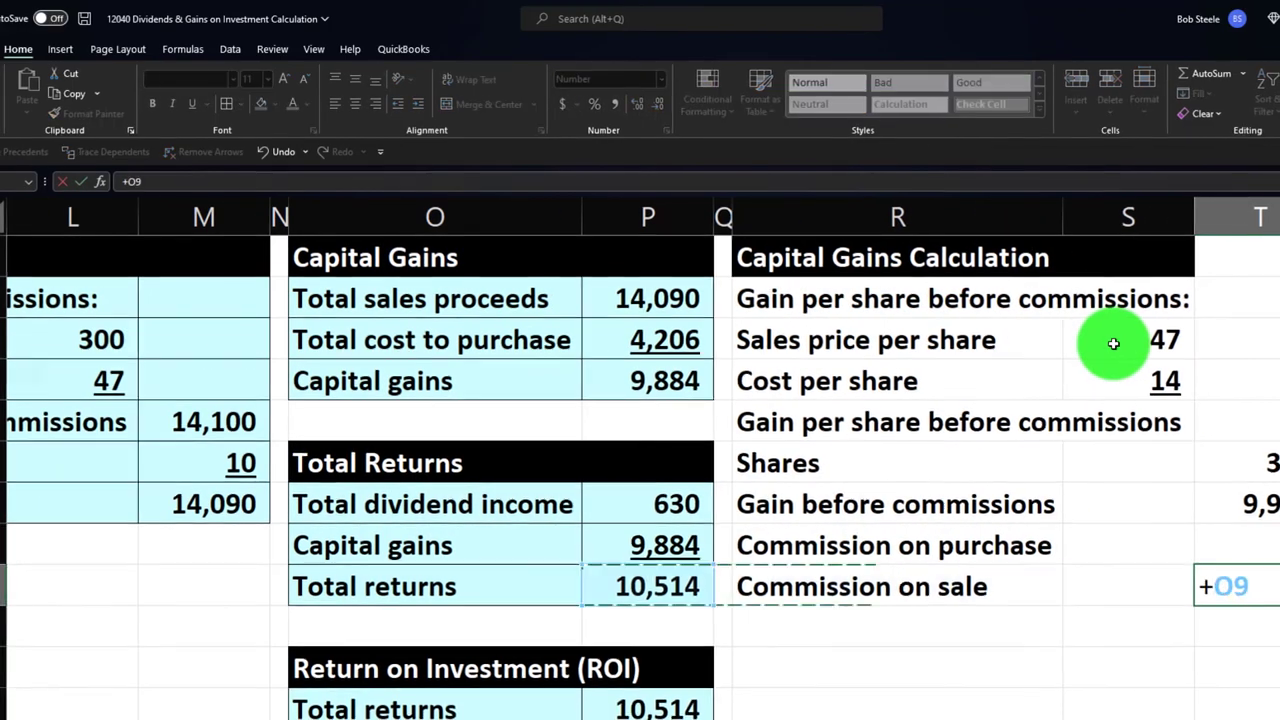
{"action": "key", "text": "Right"}
{"action": "key", "text": "Return"}
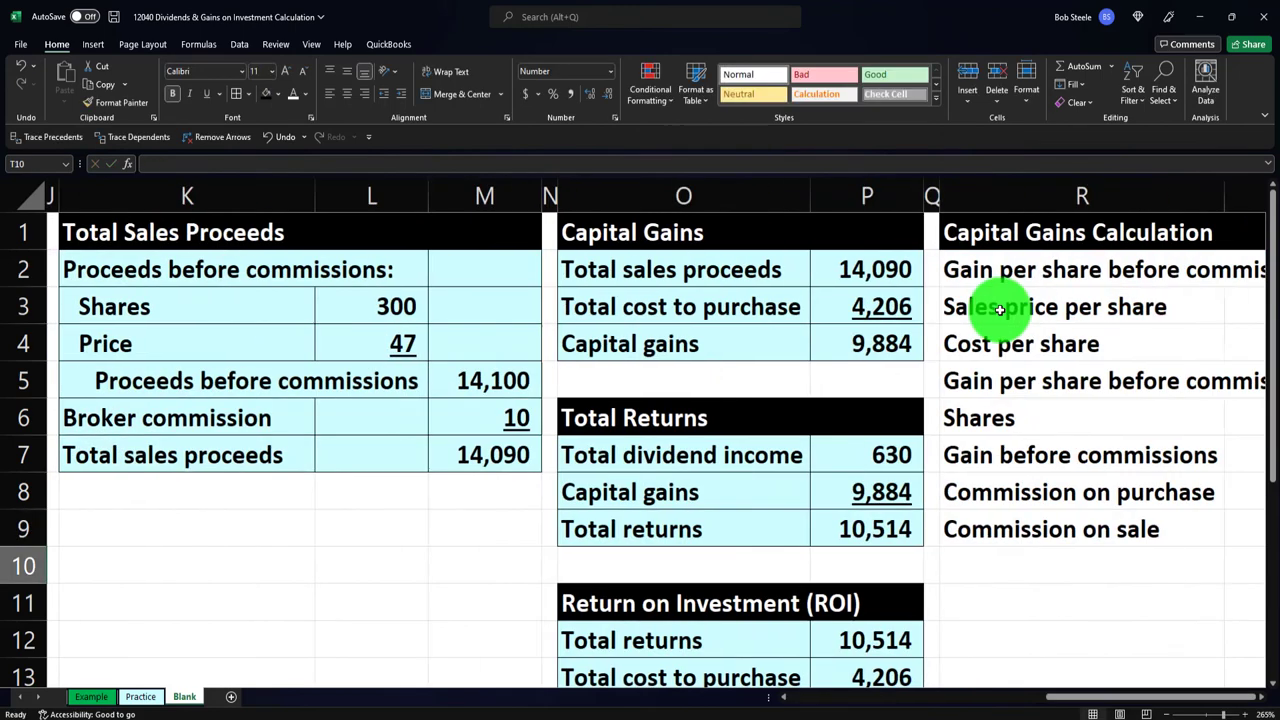
- Move the commission rows R8:T9 down one row and enter the subheading "Commissions:" in R8
{"action": "left_click_drag", "start_coordinate": [866, 494], "coordinate": [1107, 521]}
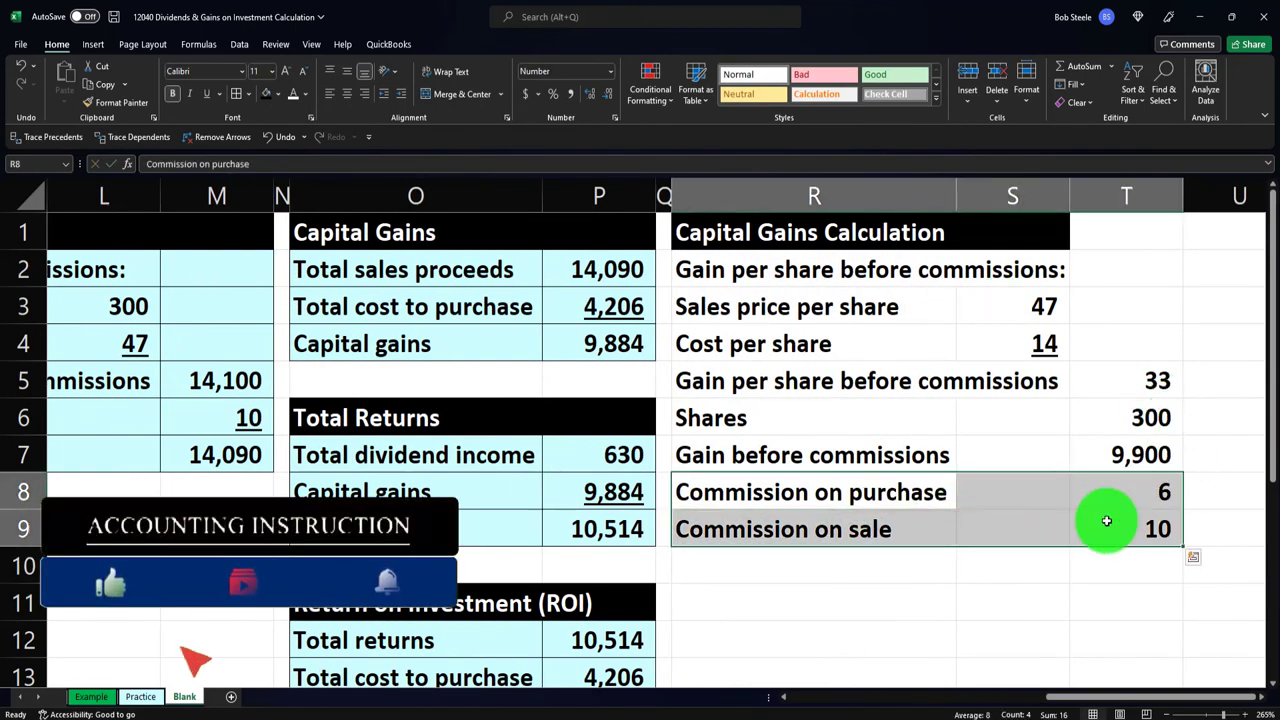
{"action": "left_click_drag", "start_coordinate": [751, 546], "coordinate": [742, 505]}
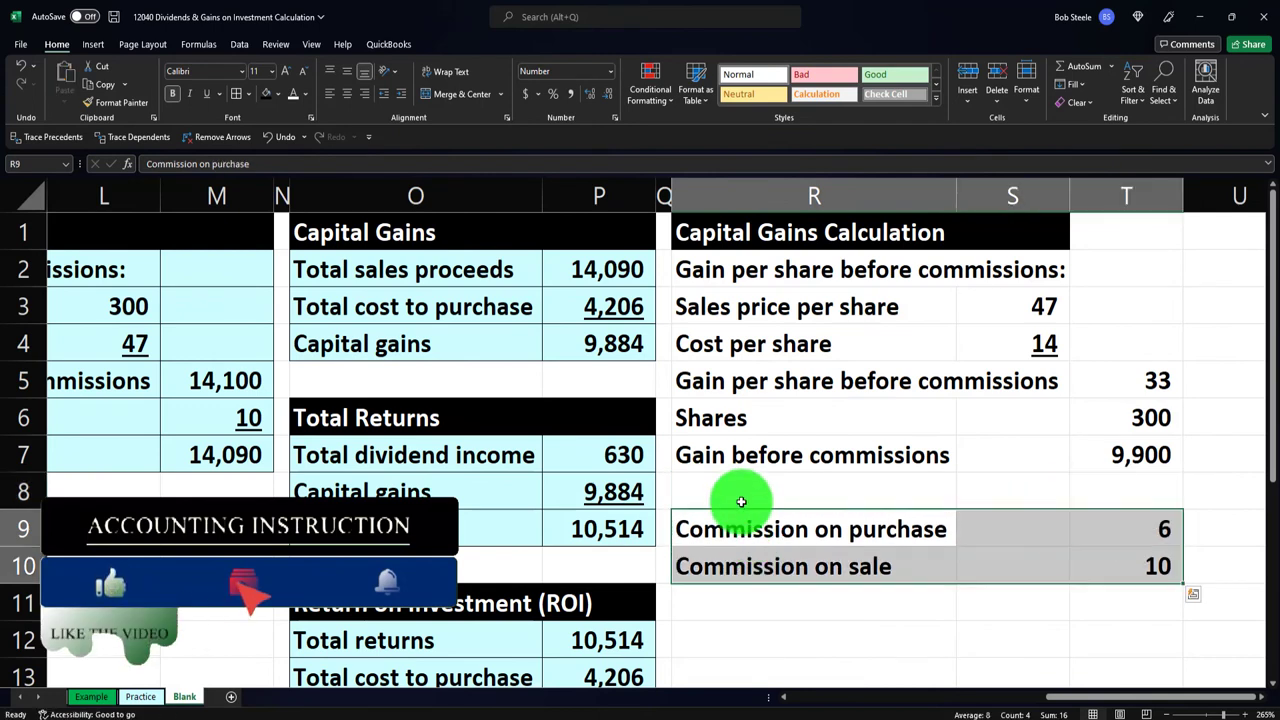
{"action": "left_click", "coordinate": [729, 493]}
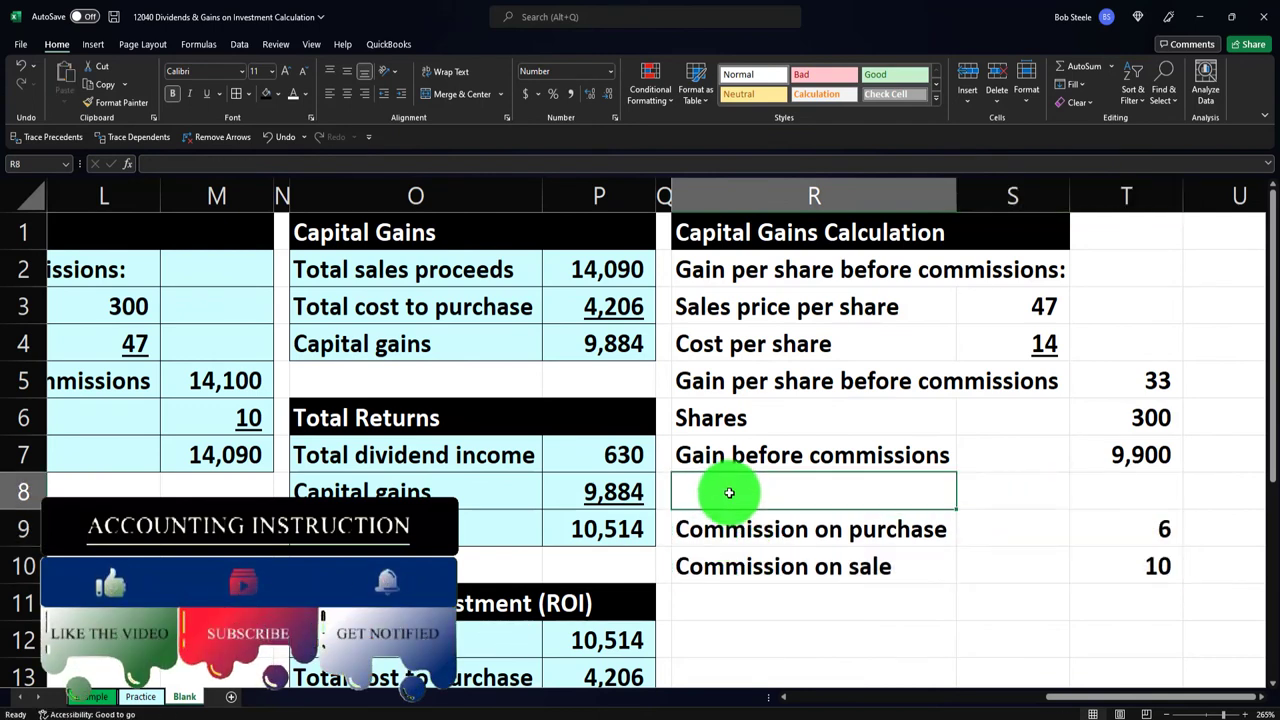
{"action": "type", "text": "Commission"}
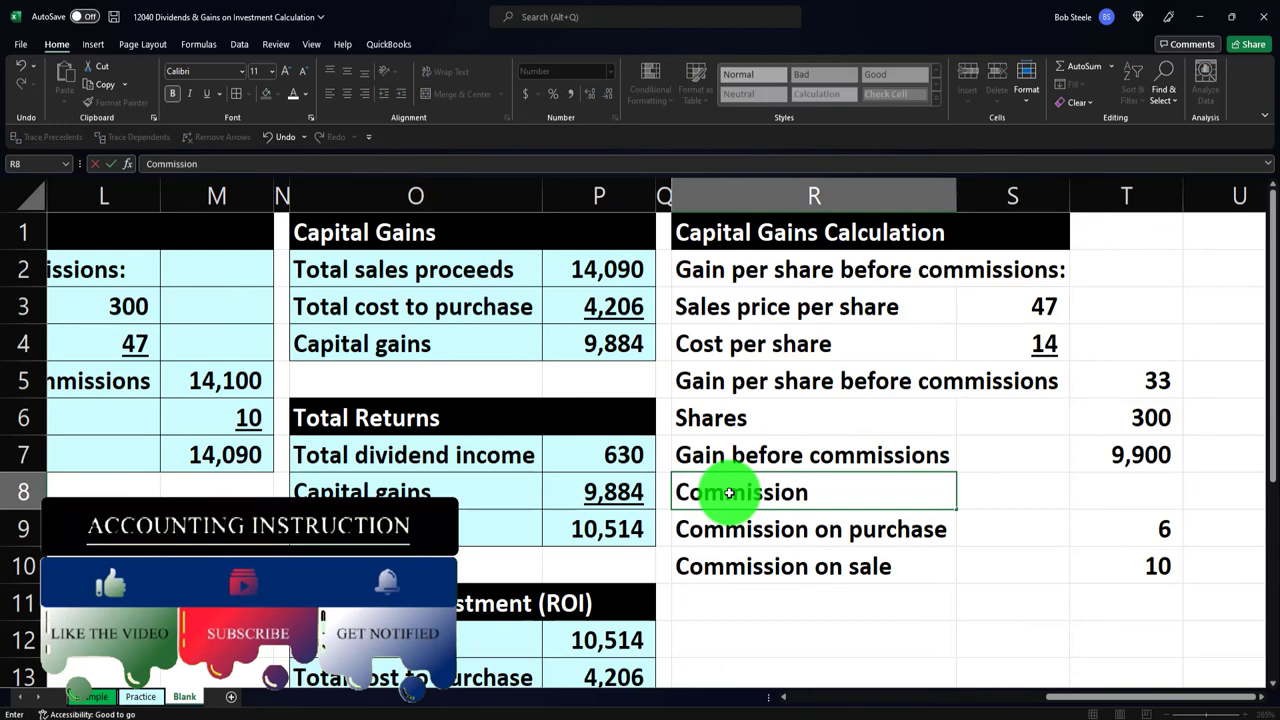
{"action": "type", "text": "s:"}
{"action": "key", "text": "Return"}
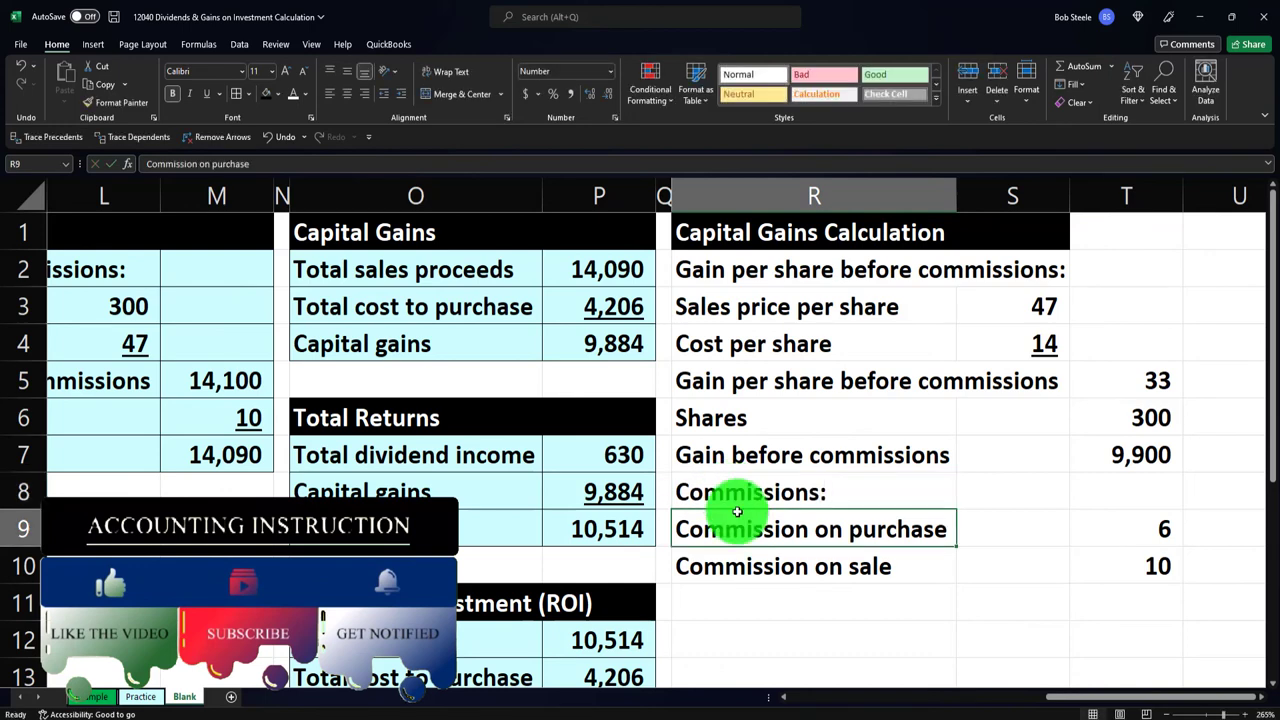
- Enter the label "Total commissions" in R11, below the two commission lines
{"action": "left_click", "coordinate": [768, 611]}
{"action": "type", "text": "T"}
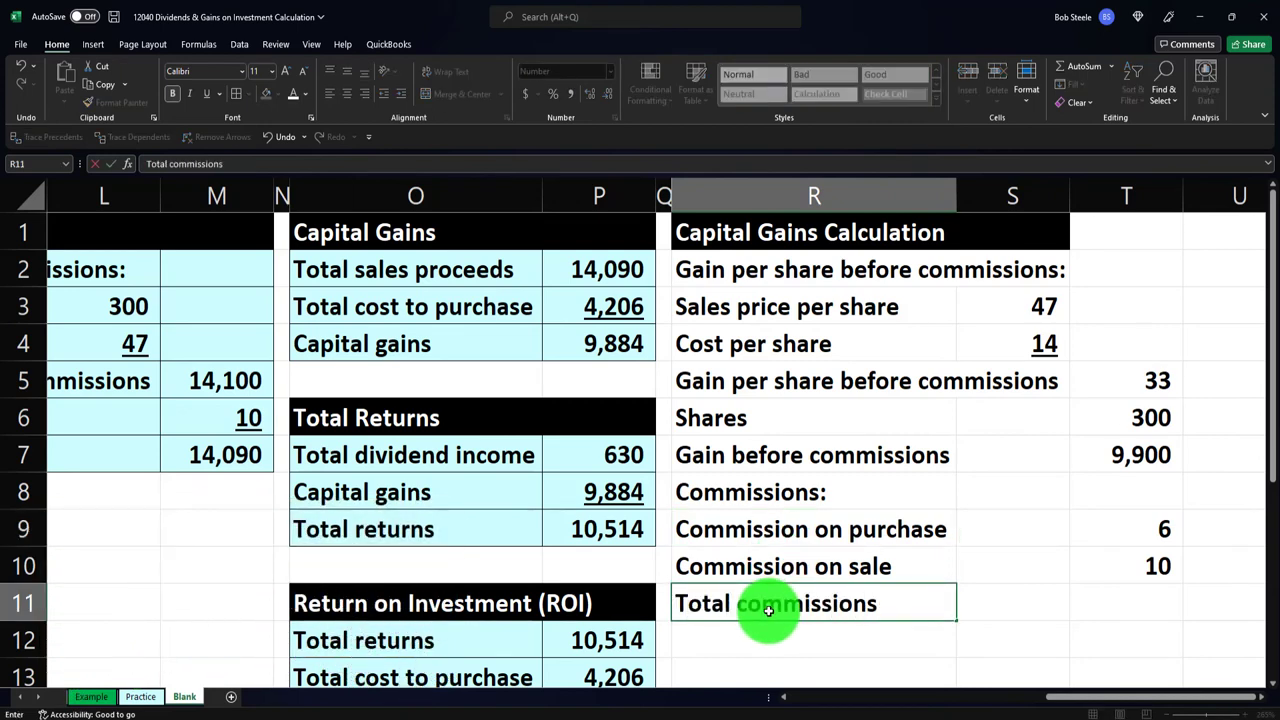
{"action": "type", "text": "otal commissions"}
{"action": "key", "text": "Return"}
- Indent the commission labels in R9:R11 one level and indent "Total commissions" in R11 one further level
{"action": "left_click_drag", "start_coordinate": [779, 540], "coordinate": [780, 588]}
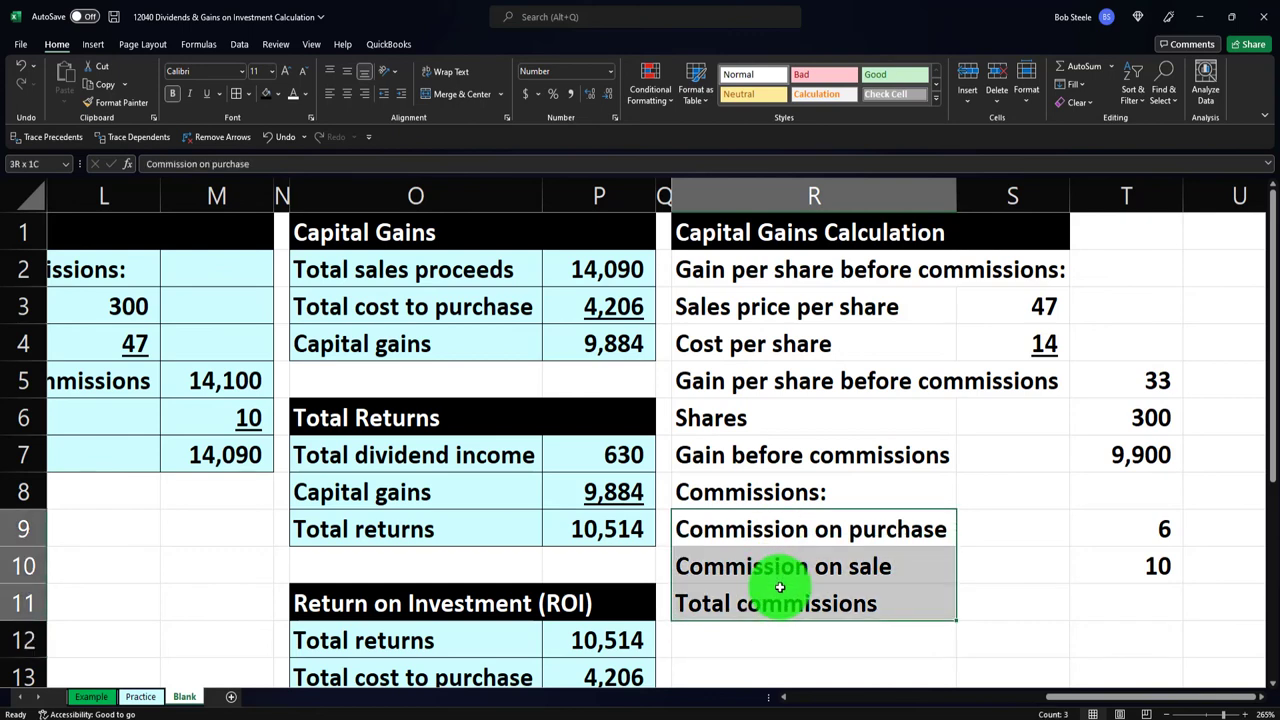
{"action": "left_click", "coordinate": [400, 93]}
{"action": "left_click", "coordinate": [843, 605]}
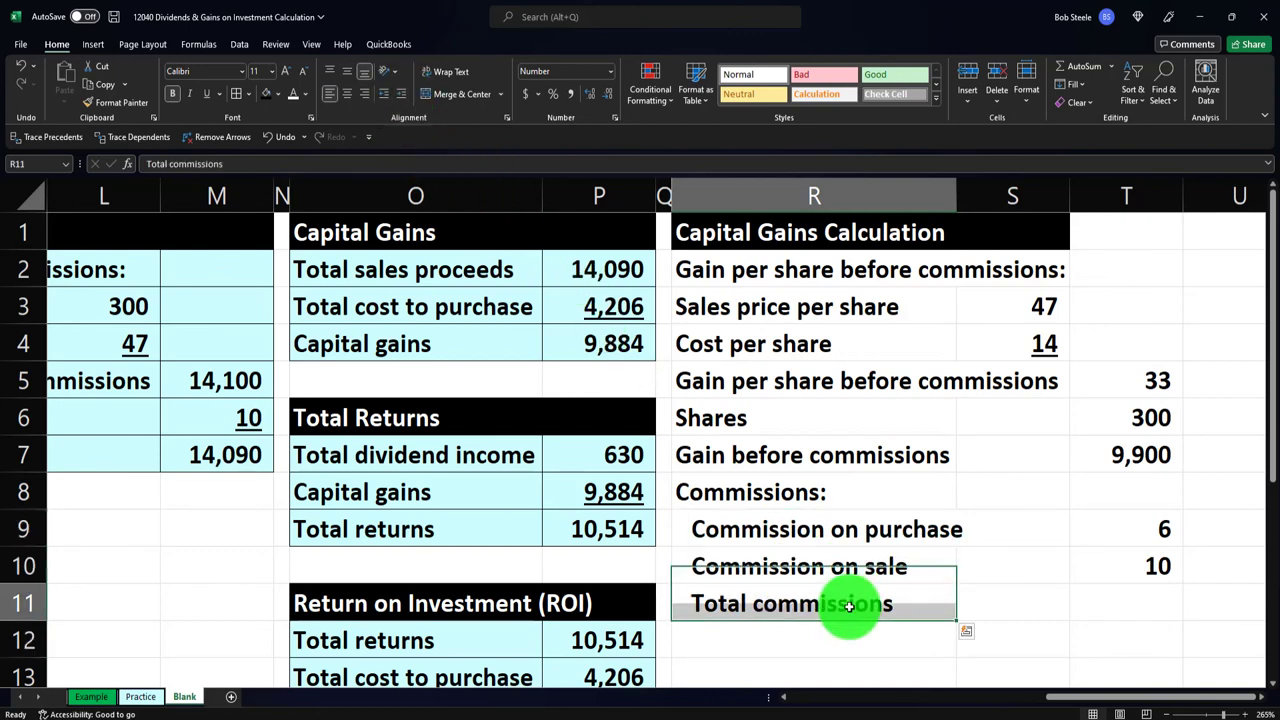
{"action": "left_click", "coordinate": [400, 93]}
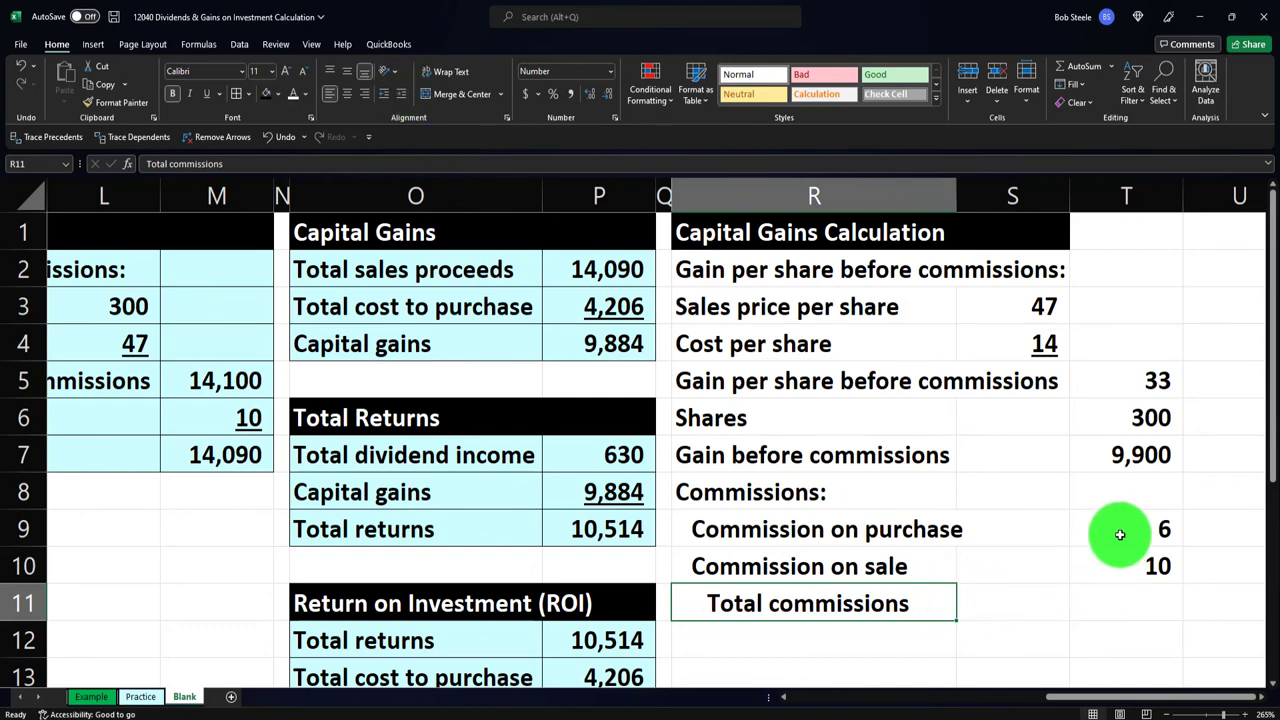
- Move the two commission amounts from T9:T10 to S9:S10 and underline the amount in S10
{"action": "left_click_drag", "start_coordinate": [1120, 535], "coordinate": [1119, 562]}
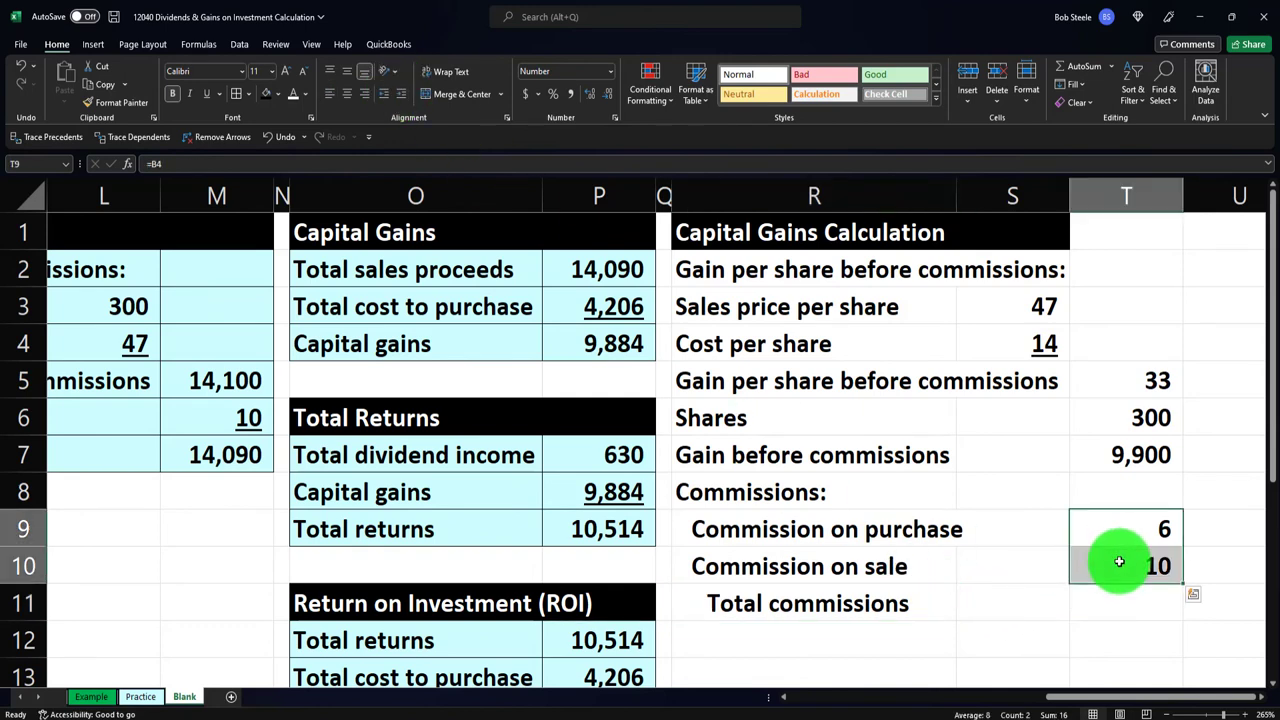
{"action": "key", "text": "ctrl+x"}
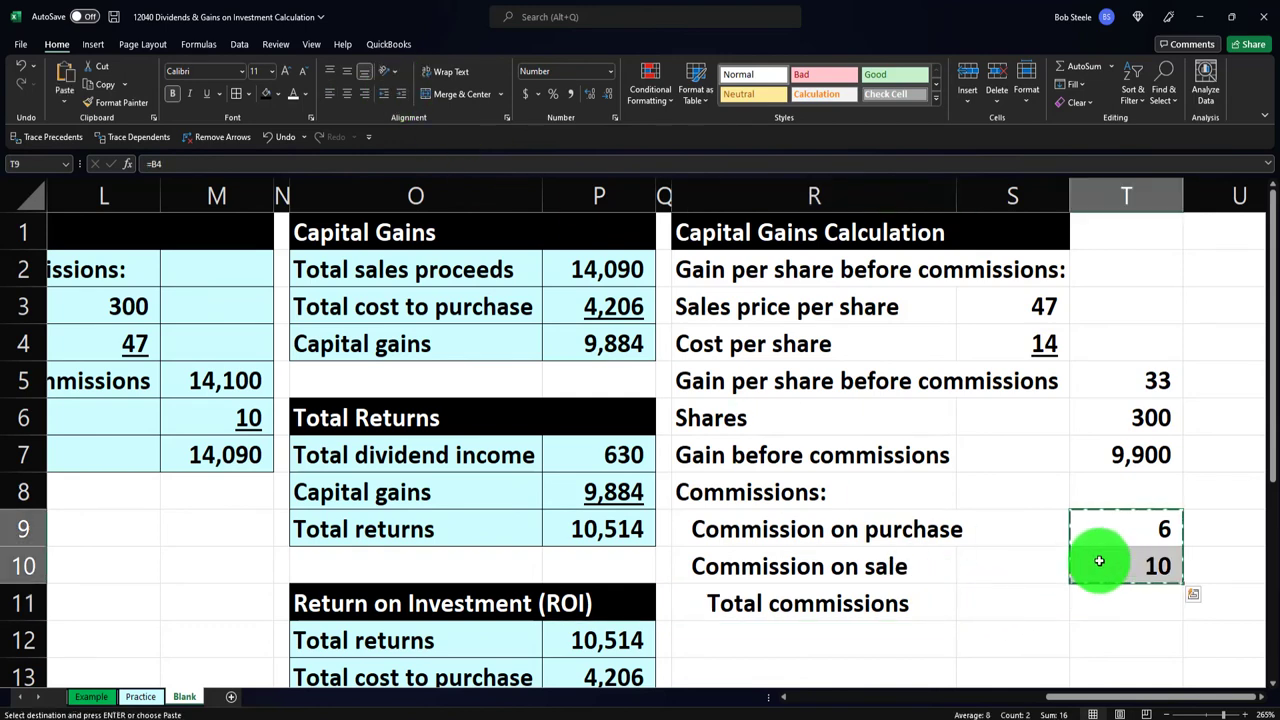
{"action": "left_click", "coordinate": [1022, 531]}
{"action": "key", "text": "Return"}
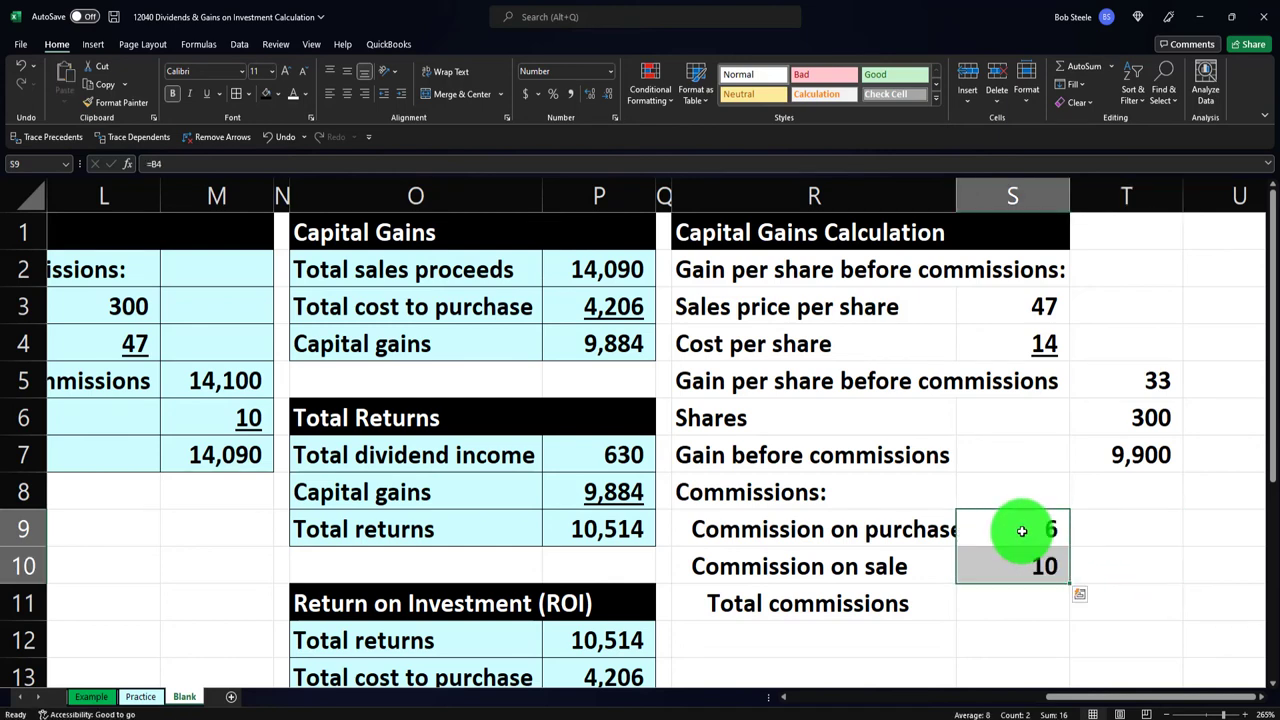
{"action": "left_click", "coordinate": [1020, 562]}
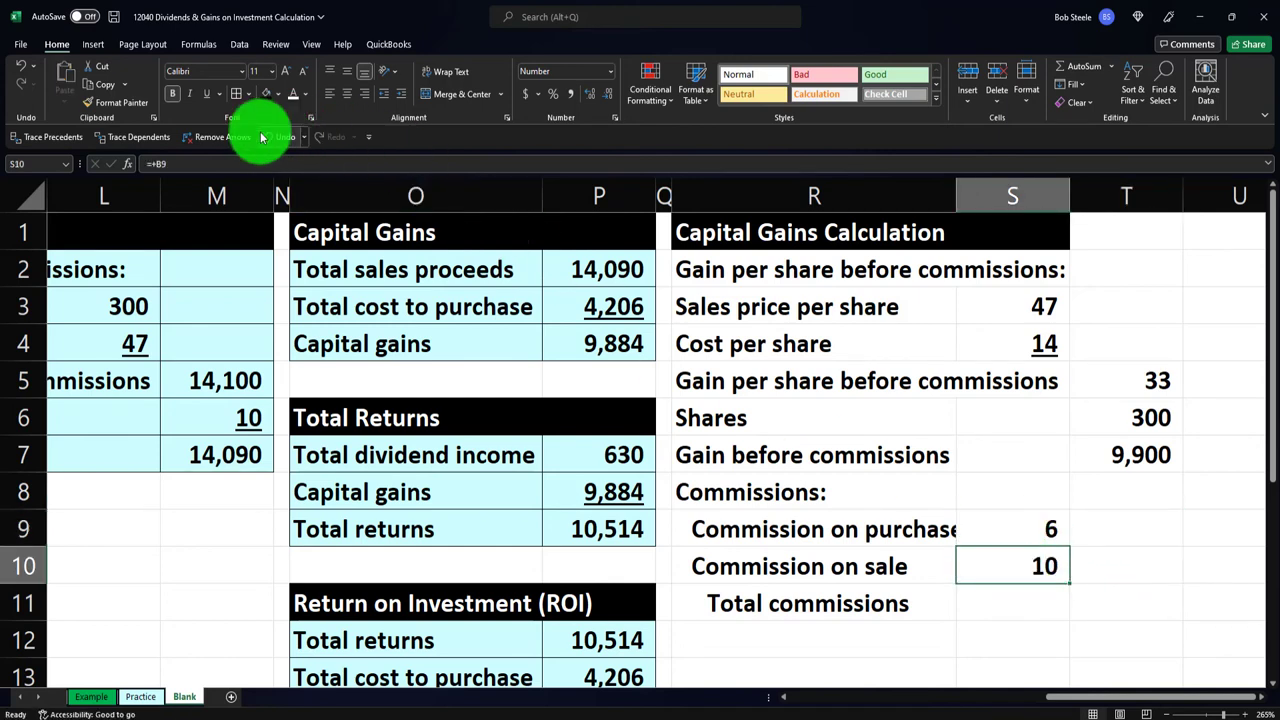
- Total the commissions in T11 with a SUM of S9:S10
{"action": "key", "text": "Down"}
{"action": "key", "text": "Right"}
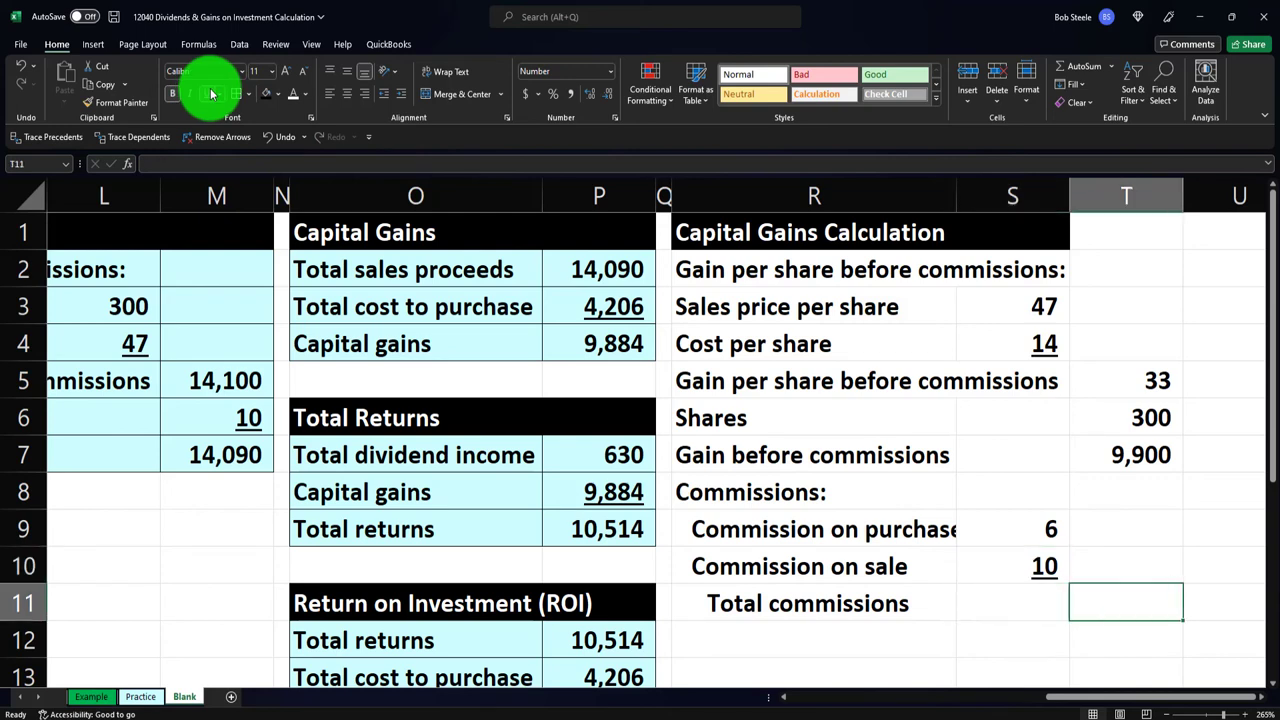
{"action": "type", "text": "=sum("}
{"action": "key", "text": "Left"}
{"action": "key", "text": "Up"}
{"action": "key", "text": "shift+Up"}
{"action": "key", "text": "Return"}
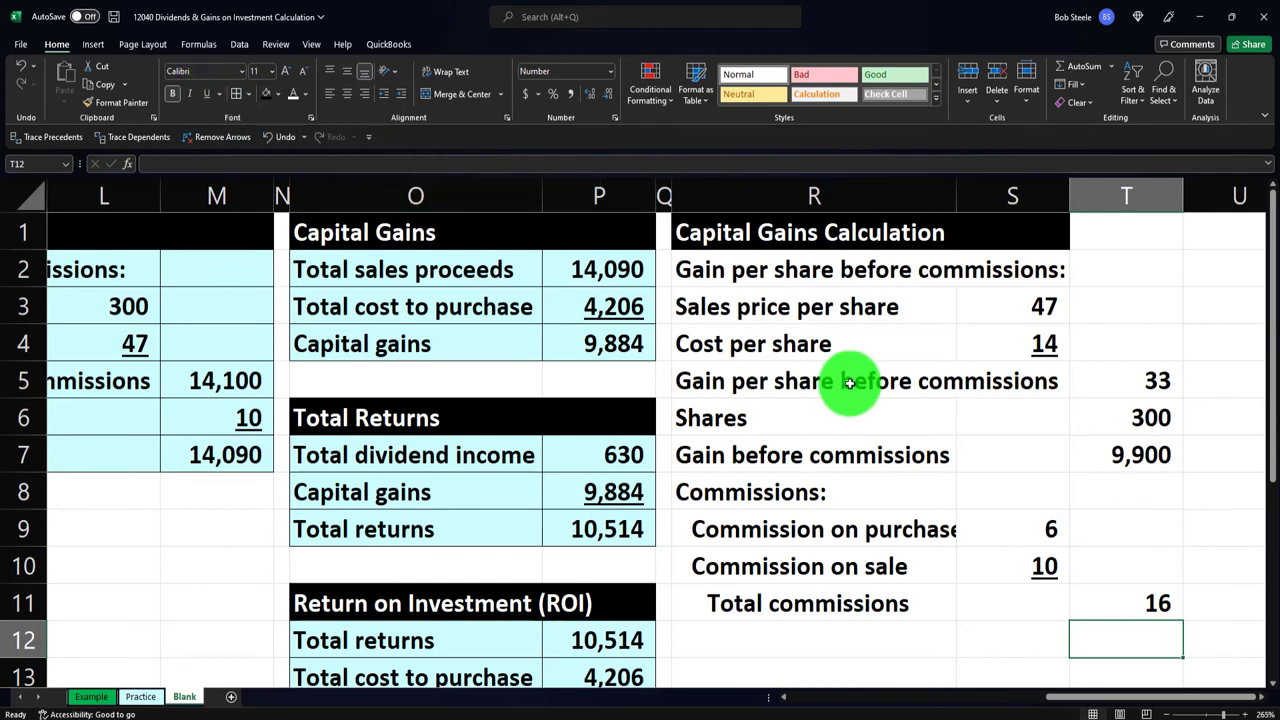
- Enter the label "Capital gain" in R12
{"action": "left_click", "coordinate": [798, 631]}
{"action": "type", "text": "Capital "}
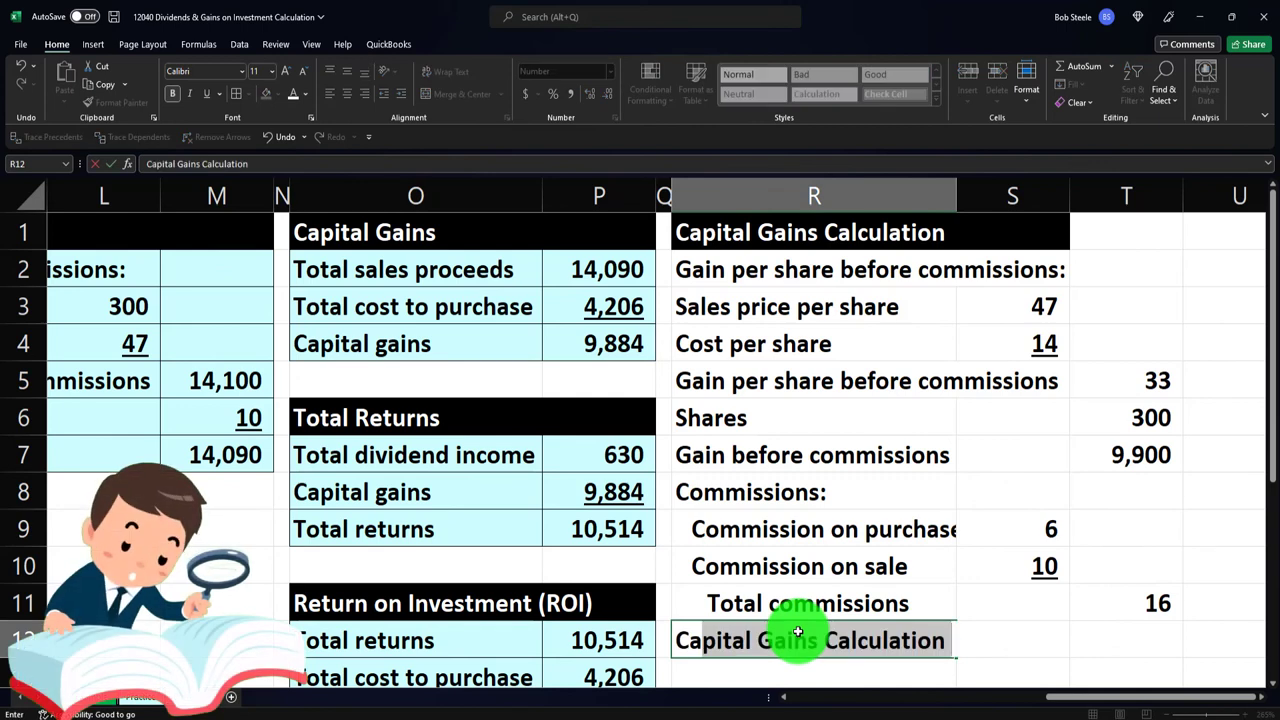
{"action": "type", "text": "gain"}
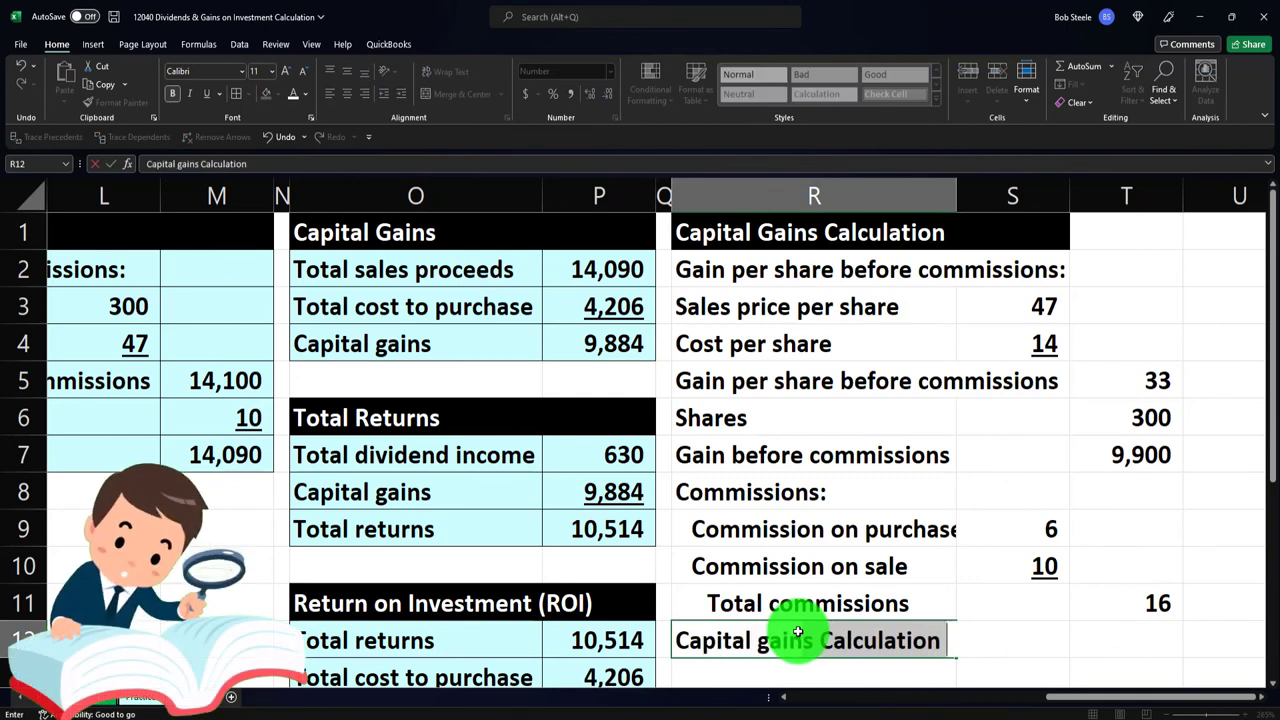
{"action": "type", "text": "s"}
{"action": "key", "text": "BackSpace"}
{"action": "key", "text": "BackSpace"}
{"action": "key", "text": "Tab"}
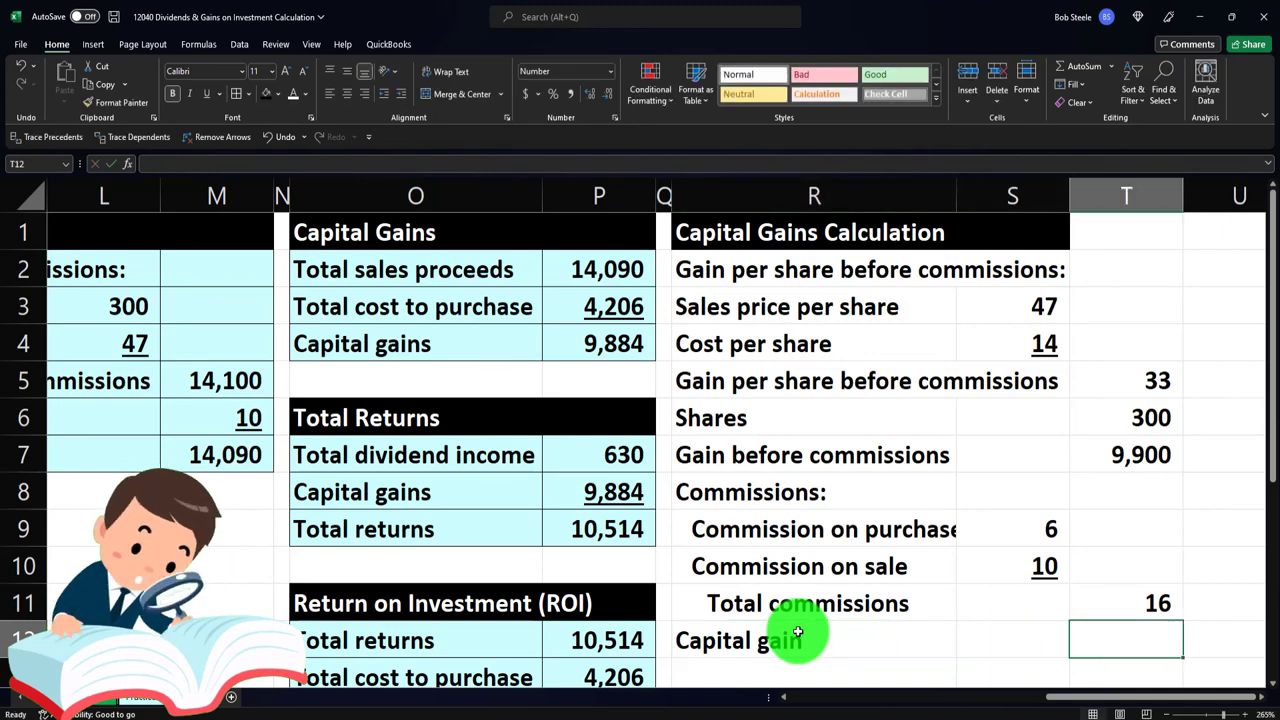
- Calculate the capital gain in T12 as gain before commissions minus total commissions, using =T7-T11
{"action": "type", "text": "="}
{"action": "key", "text": "Up"}
{"action": "key", "text": "Up"}
{"action": "key", "text": "Up"}
{"action": "key", "text": "Up"}
{"action": "key", "text": "Up"}
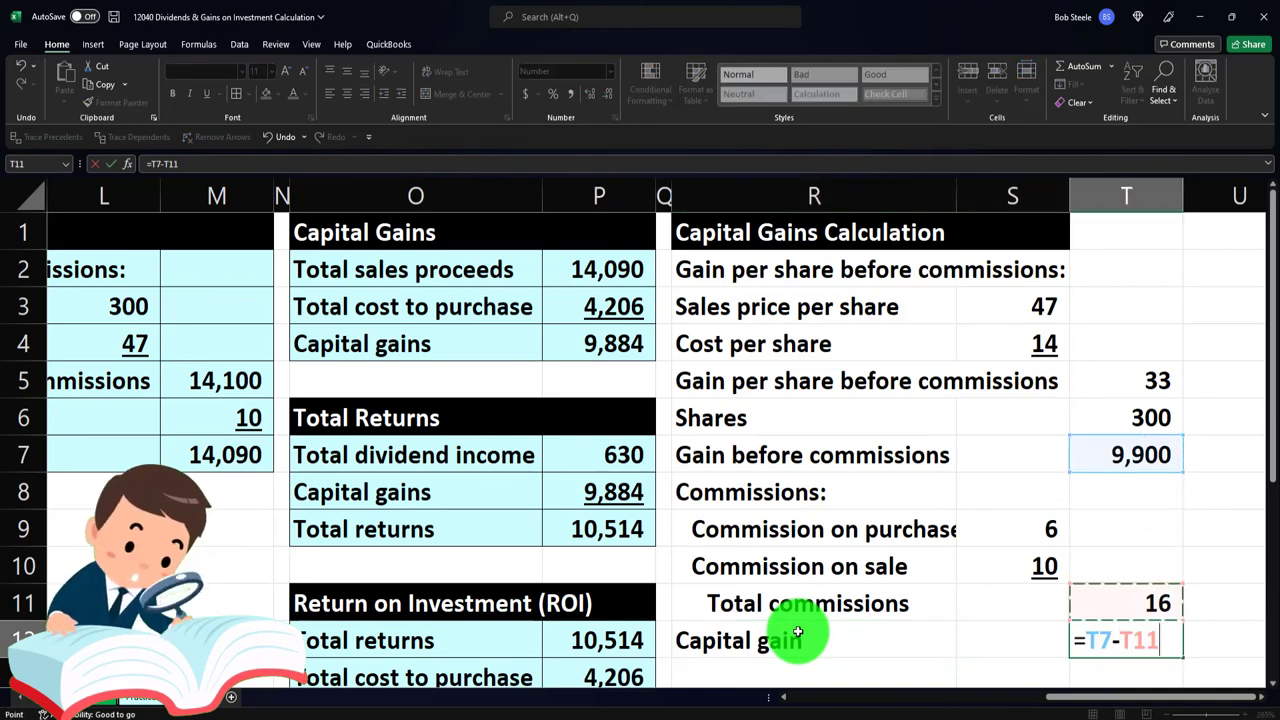
{"action": "key", "text": "Return"}
- Compare the per-share calculation's capital gain in T12 with the capital gains used under Total Returns in P8
{"action": "scroll", "coordinate": [798, 632], "scroll_direction": "down", "scroll_amount": 2}
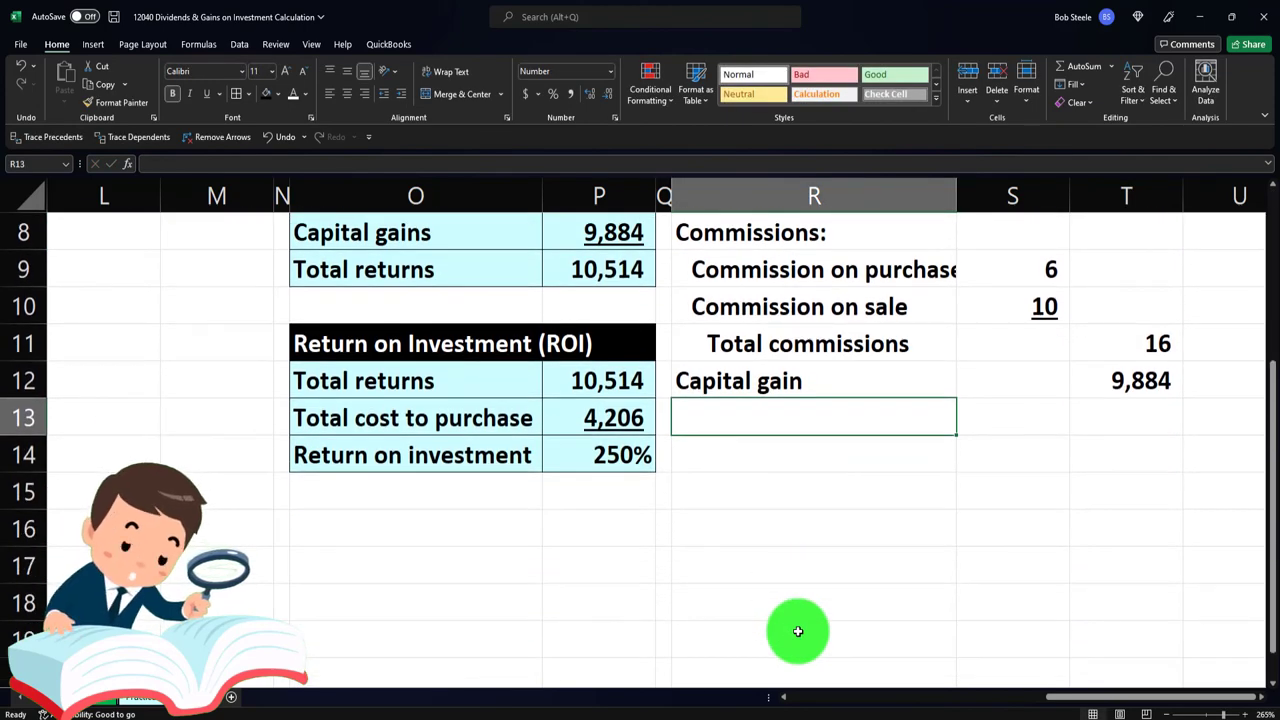
{"action": "scroll", "coordinate": [798, 632], "scroll_direction": "up", "scroll_amount": 1}
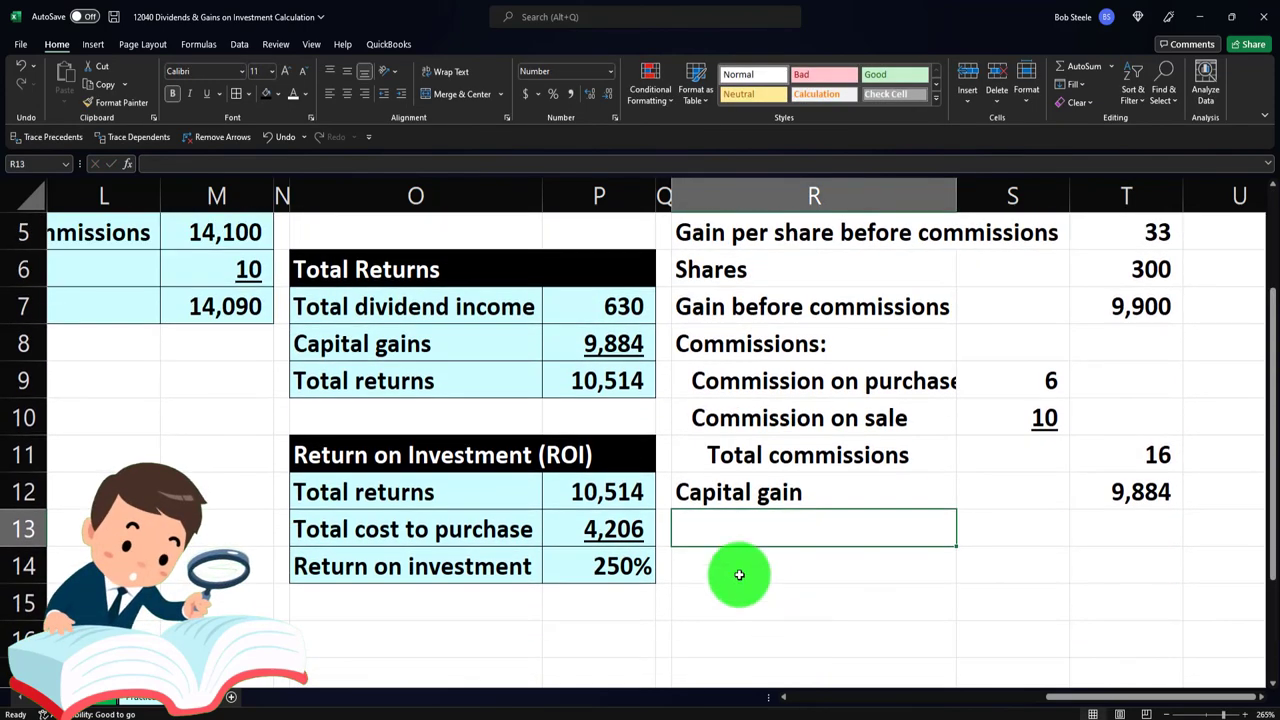
{"action": "left_click", "coordinate": [625, 340]}
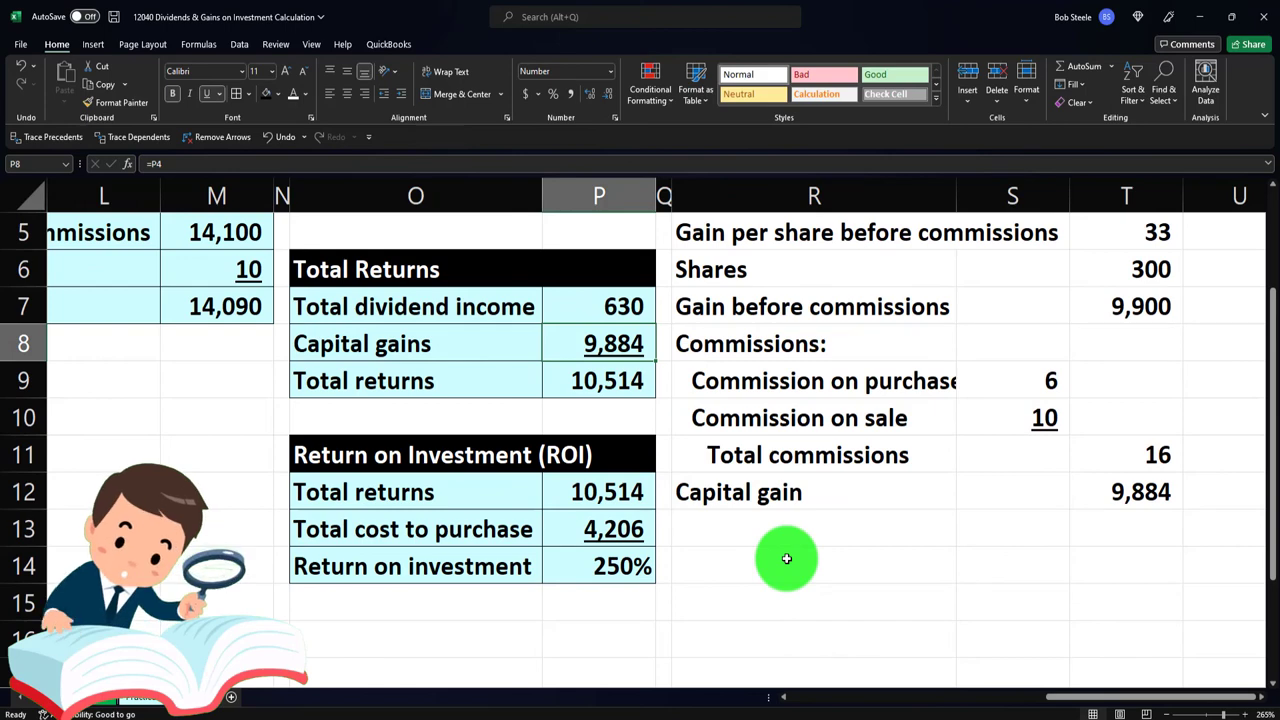
{"action": "scroll", "coordinate": [786, 558], "scroll_direction": "up", "scroll_amount": 1}
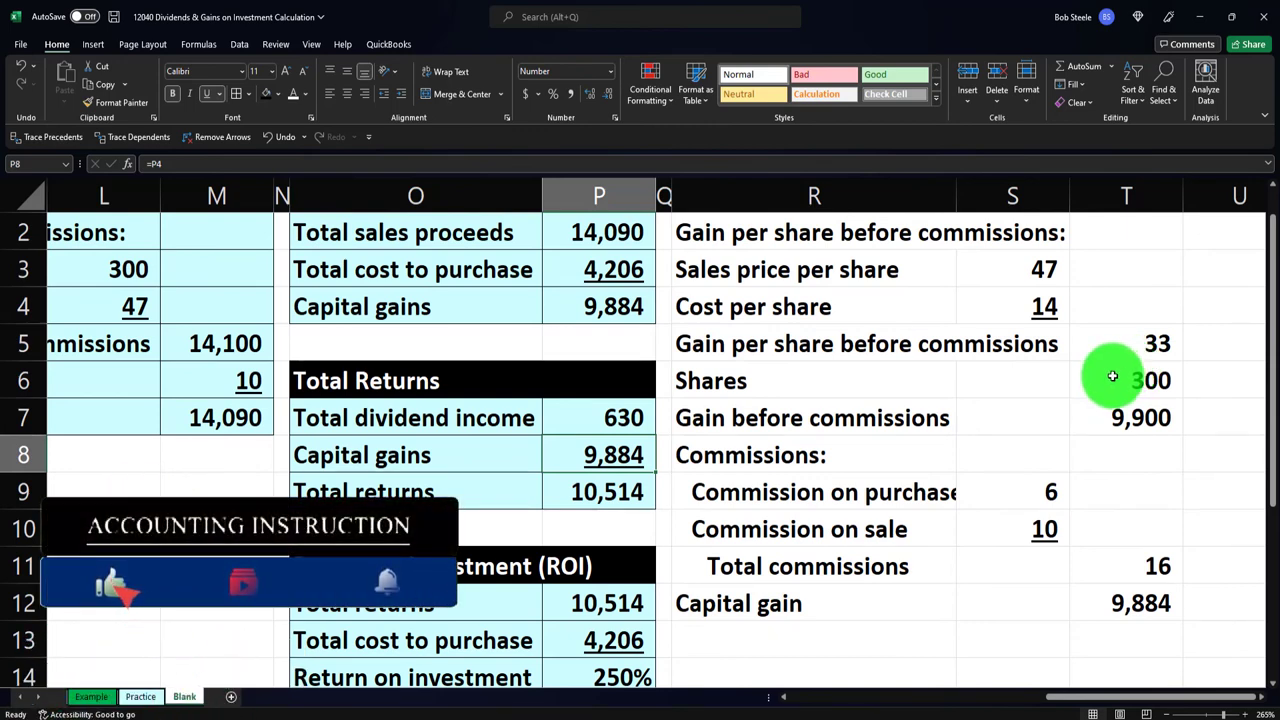
{"action": "scroll", "coordinate": [1112, 376], "scroll_direction": "up", "scroll_amount": 1}
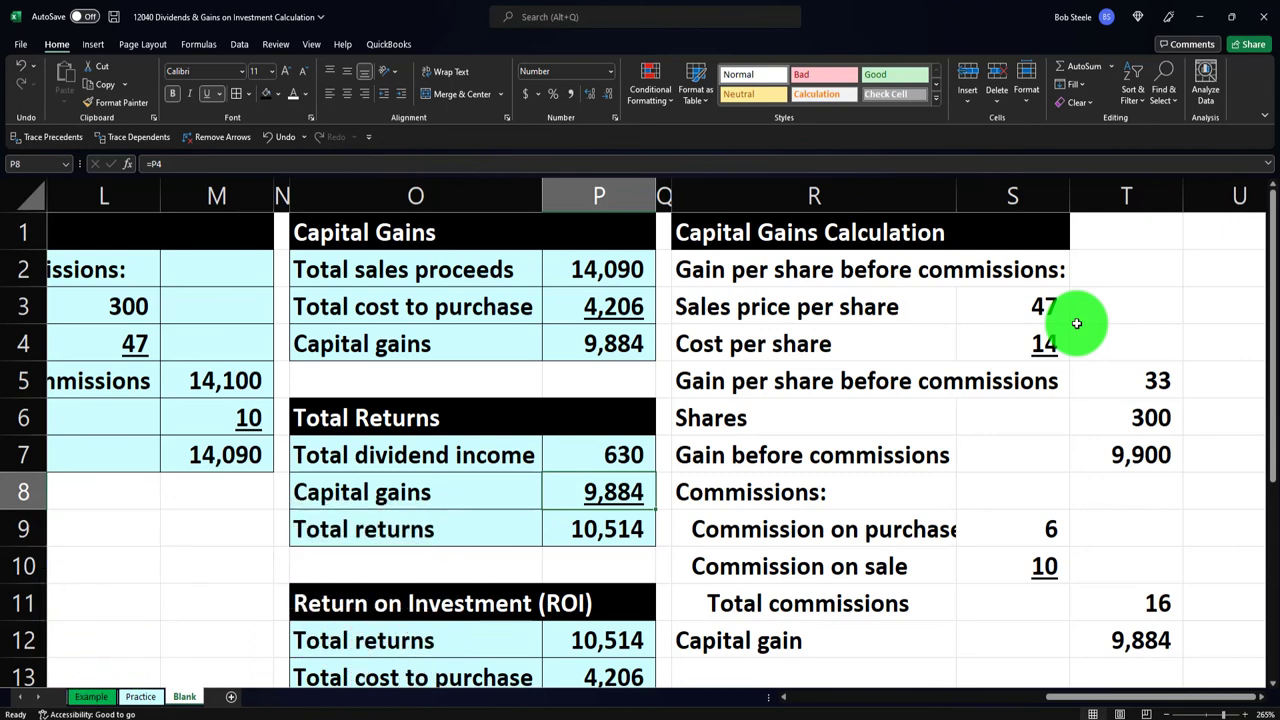
- Indent the per-share labels in R3:R5 one level and indent the gain per share label in R5 one further level
{"action": "left_click", "coordinate": [760, 318]}
{"action": "left_click_drag", "start_coordinate": [760, 325], "coordinate": [759, 366]}
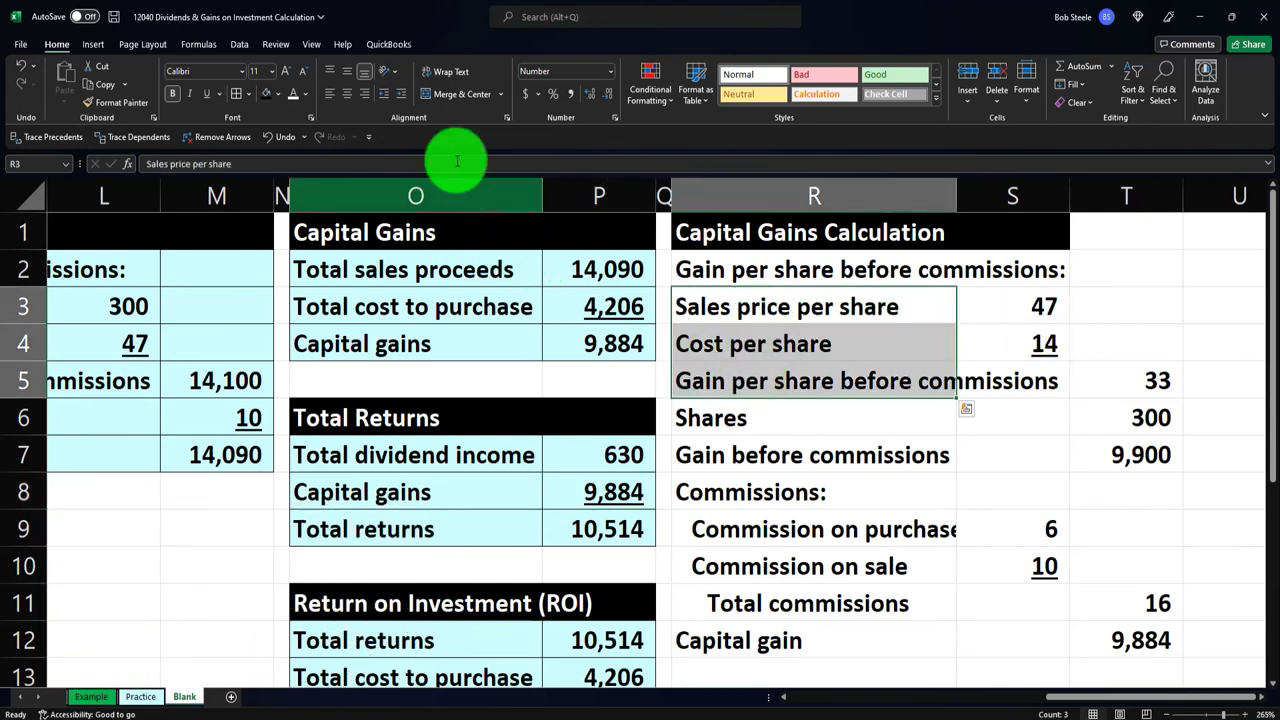
{"action": "left_click", "coordinate": [400, 93]}
{"action": "left_click", "coordinate": [733, 375]}
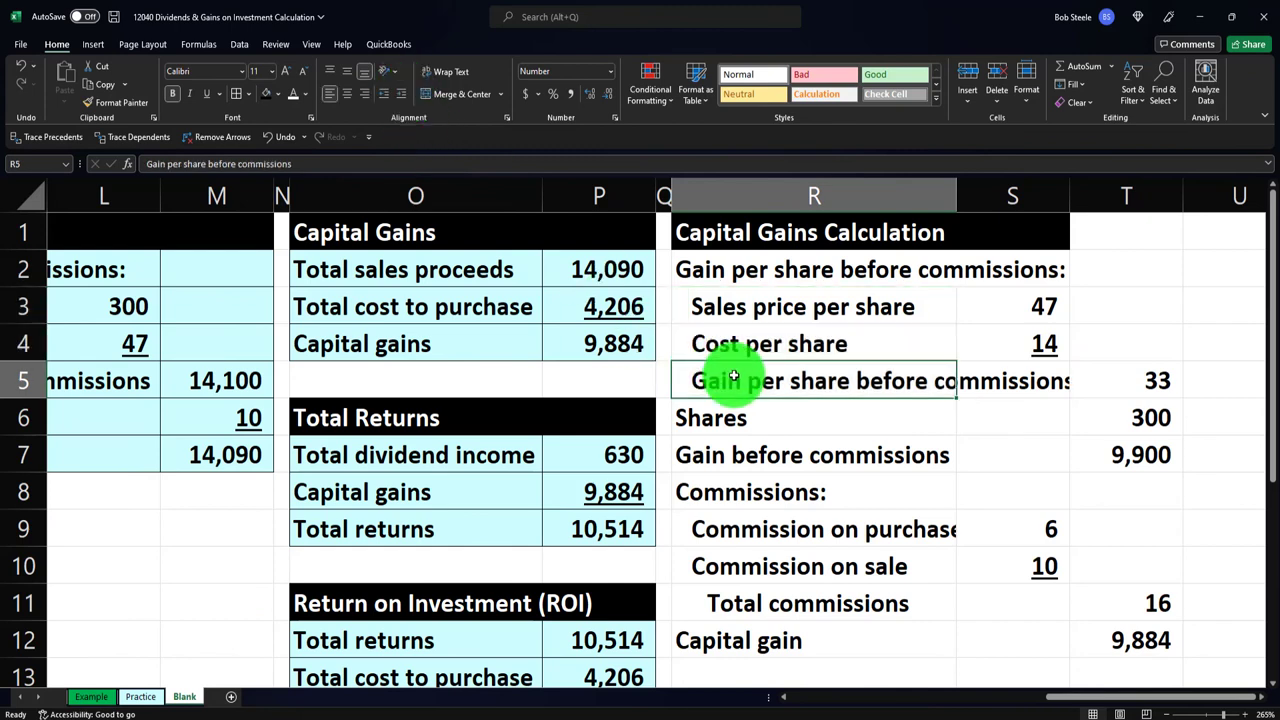
{"action": "left_click", "coordinate": [401, 96]}
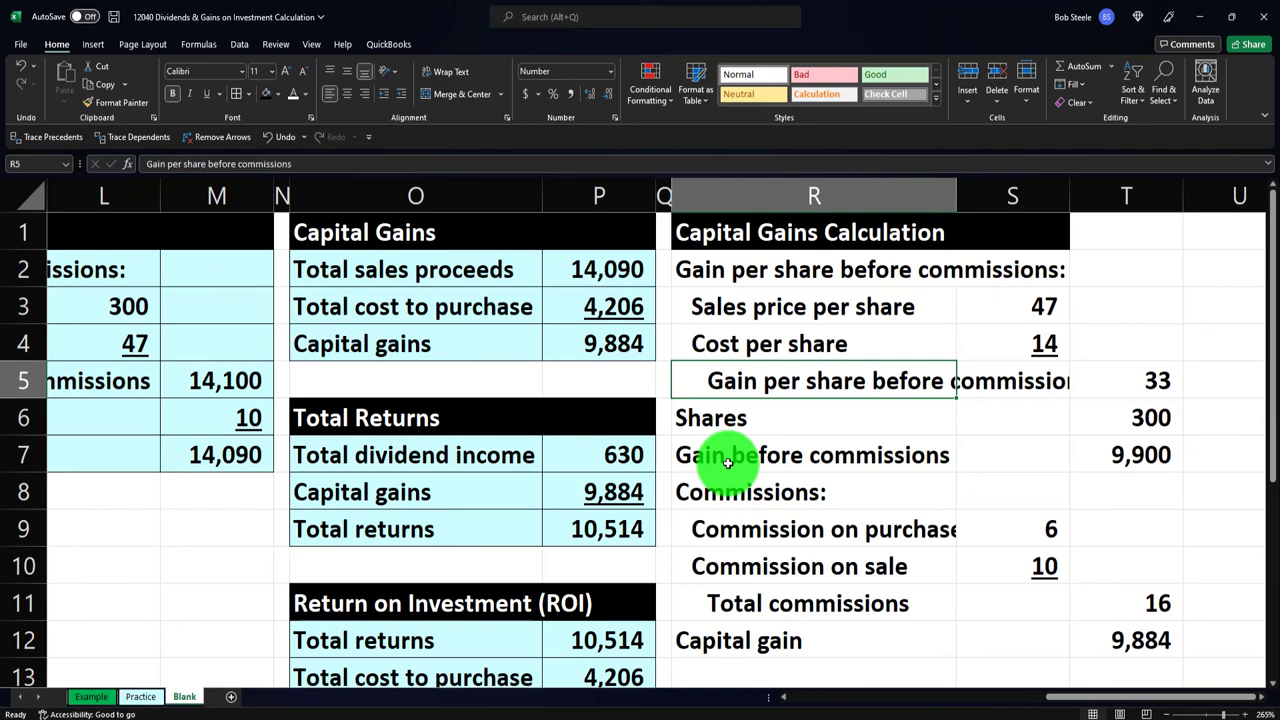
- Underline the share count in T6 and the total commissions in T11
{"action": "left_click", "coordinate": [1134, 421]}
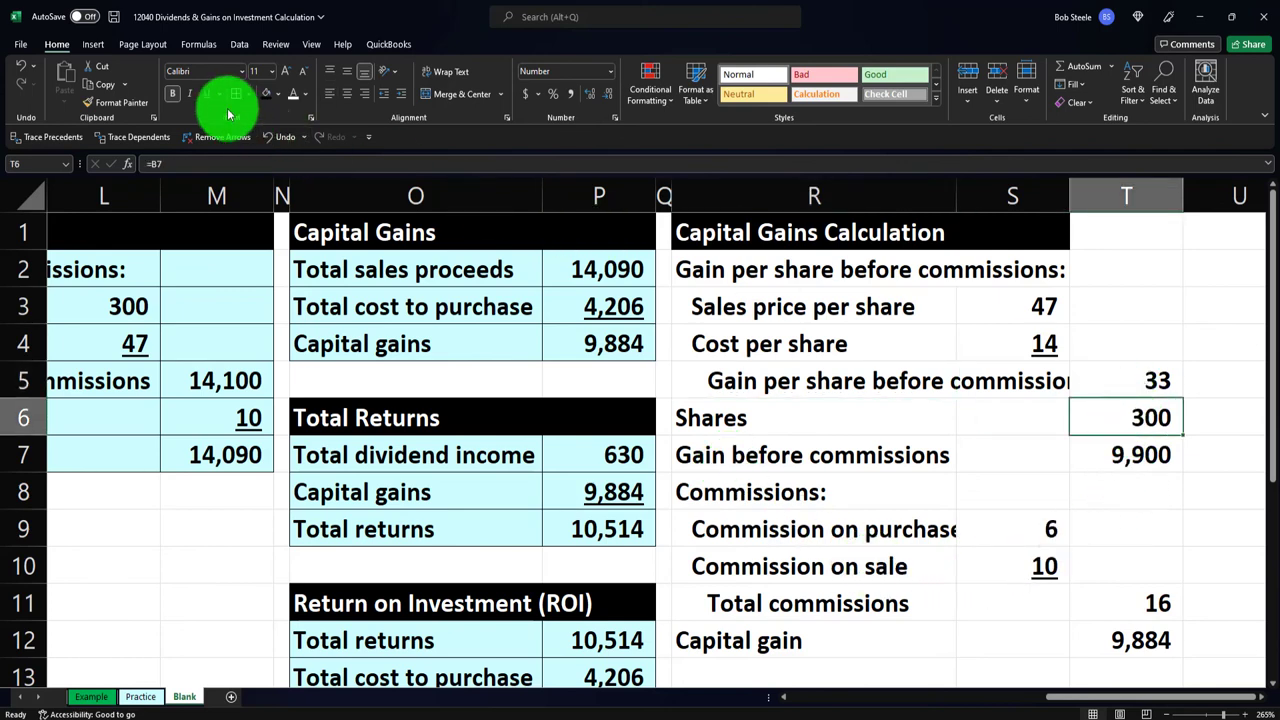
{"action": "left_click", "coordinate": [1150, 603]}
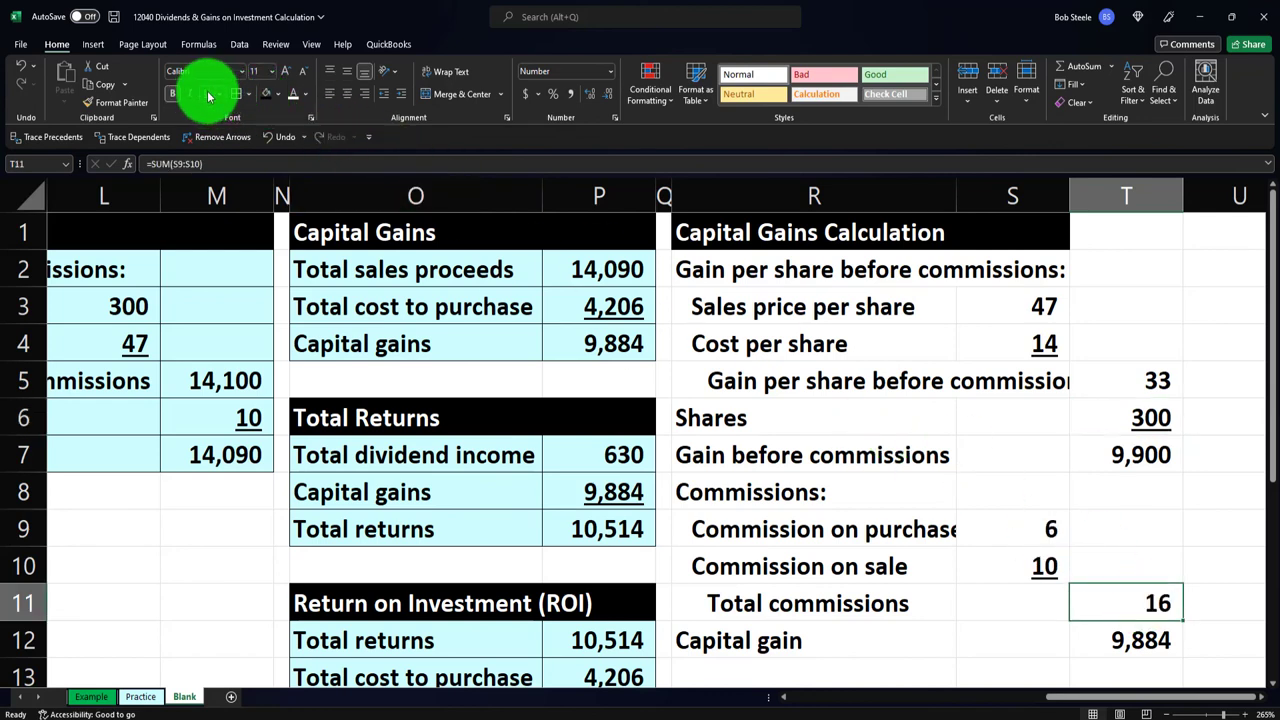
{"action": "left_click", "coordinate": [207, 93]}
- Extend the black header fill to T1 and format R2:T12 with borders and a light blue fill
{"action": "left_click", "coordinate": [1114, 232]}
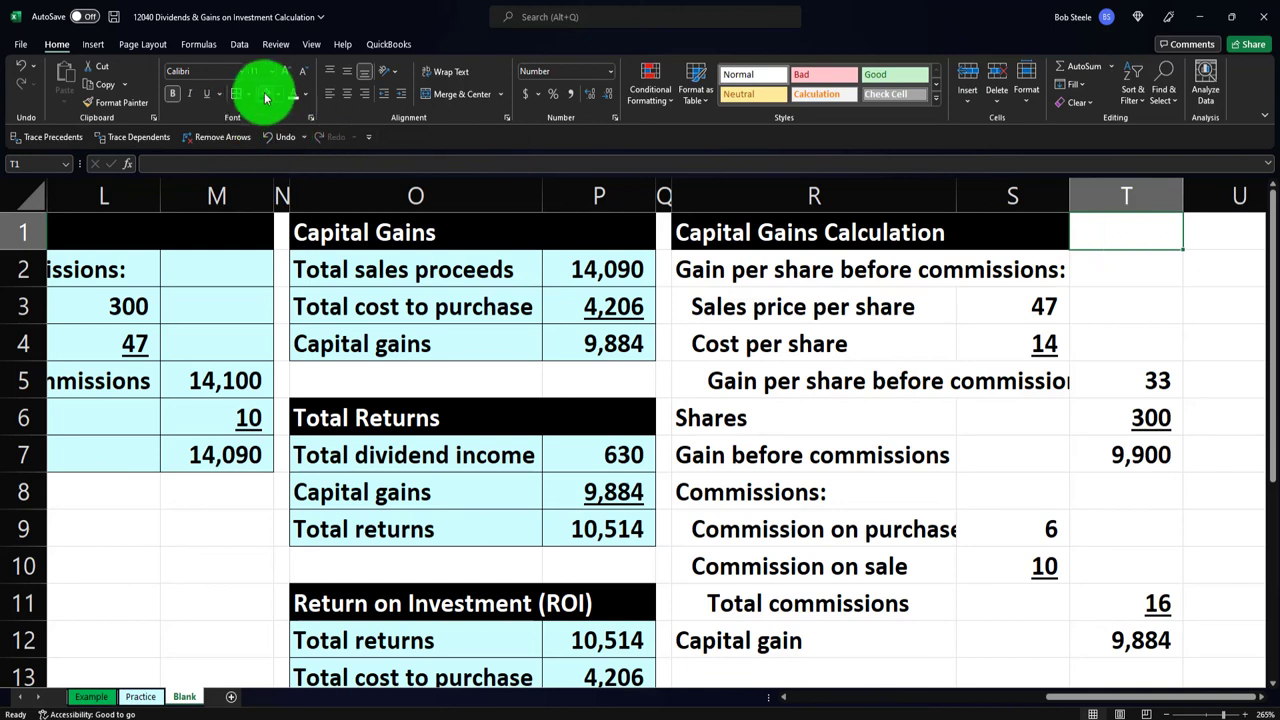
{"action": "left_click", "coordinate": [266, 95]}
{"action": "left_click_drag", "start_coordinate": [737, 262], "coordinate": [1088, 630]}
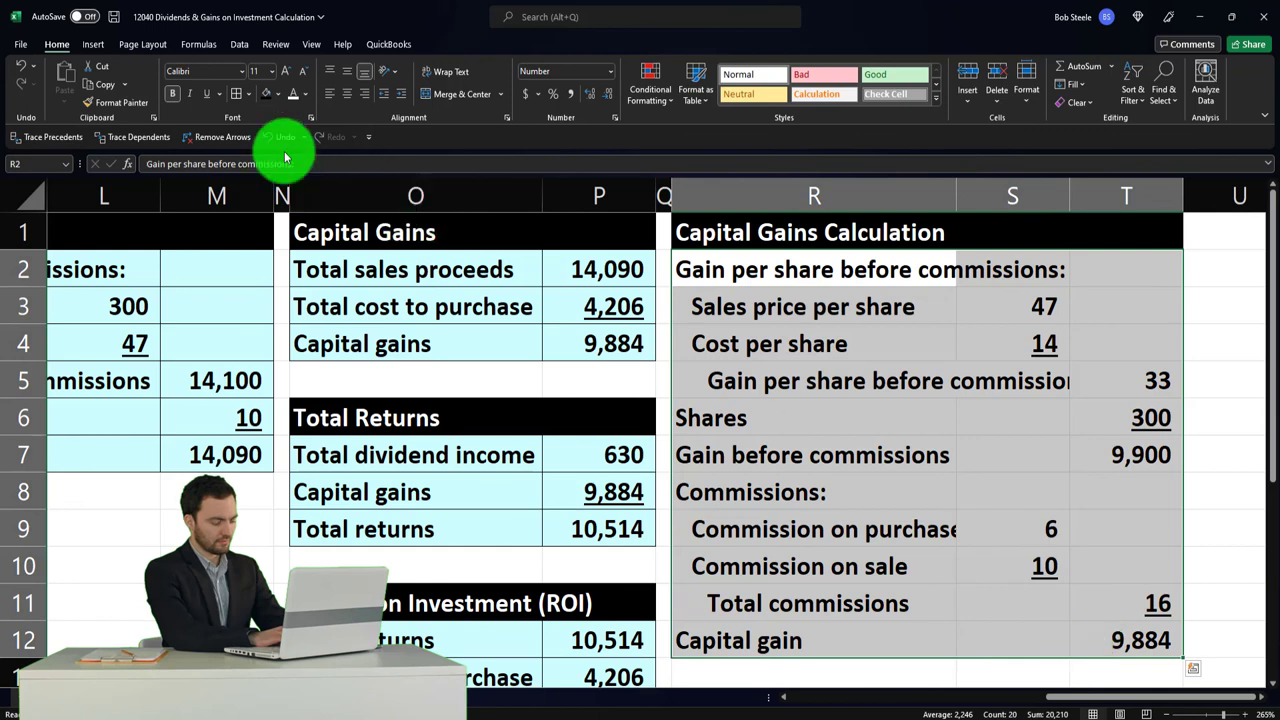
{"action": "left_click", "coordinate": [277, 93]}
{"action": "left_click", "coordinate": [266, 263]}
- Narrow columns S:T, column P and columns L:M to fit their figures more closely
{"action": "left_click", "coordinate": [905, 445]}
{"action": "left_click_drag", "start_coordinate": [1030, 200], "coordinate": [1057, 208]}
{"action": "left_click", "coordinate": [957, 270]}
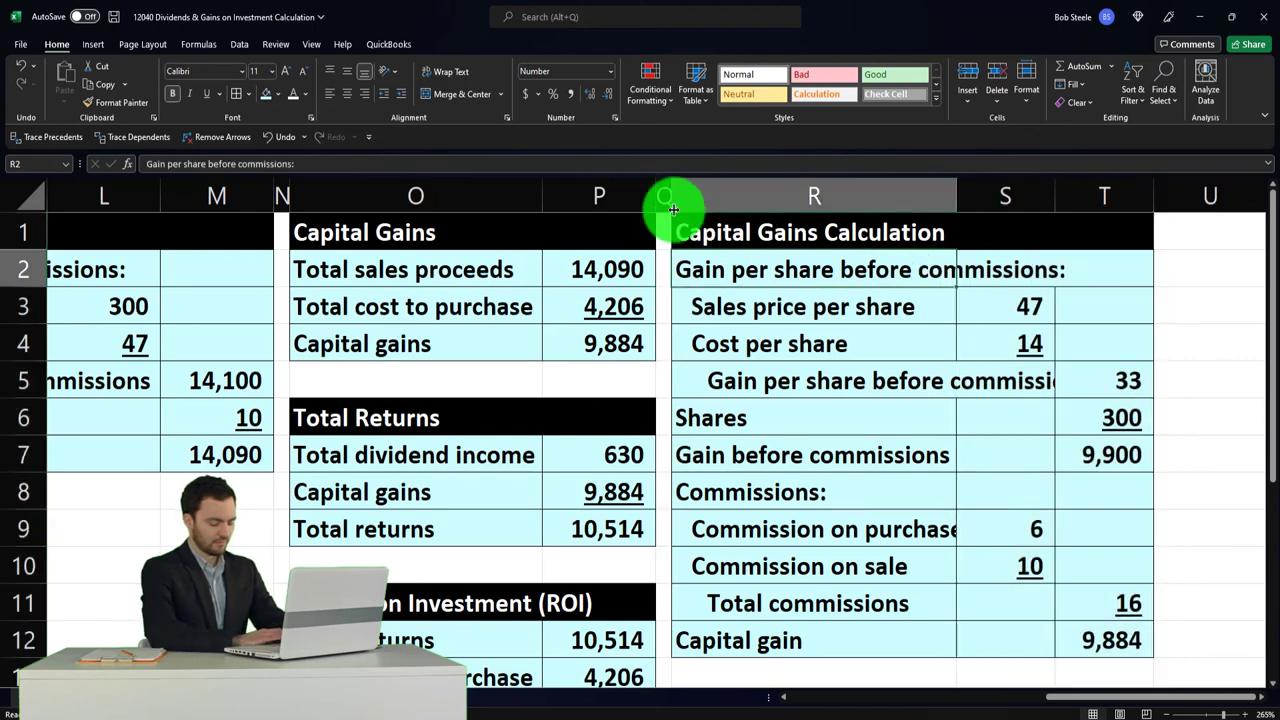
{"action": "left_click", "coordinate": [648, 192]}
{"action": "left_click_drag", "start_coordinate": [657, 189], "coordinate": [646, 190]}
{"action": "left_click_drag", "start_coordinate": [205, 197], "coordinate": [148, 202]}
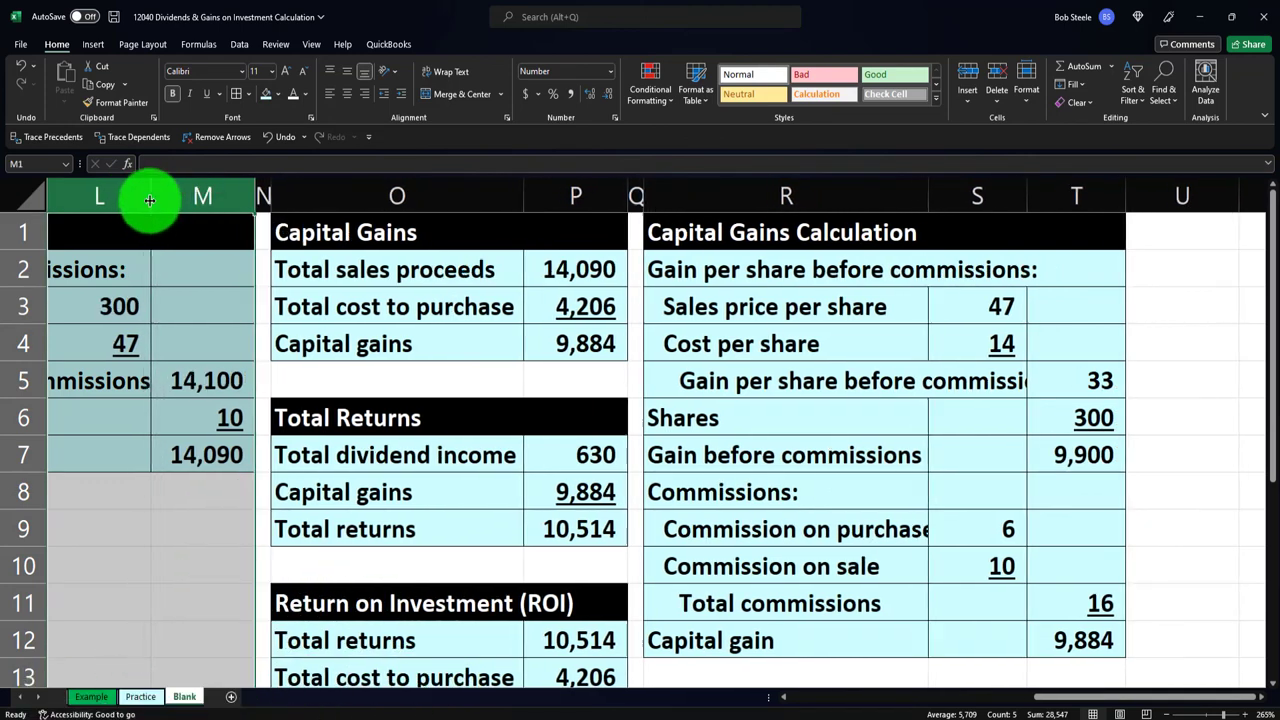
{"action": "left_click", "coordinate": [185, 450]}
- Widen column R to make more room for the Capital Gains Calculation labels
{"action": "scroll", "coordinate": [845, 585], "scroll_direction": "down", "scroll_amount": 1}
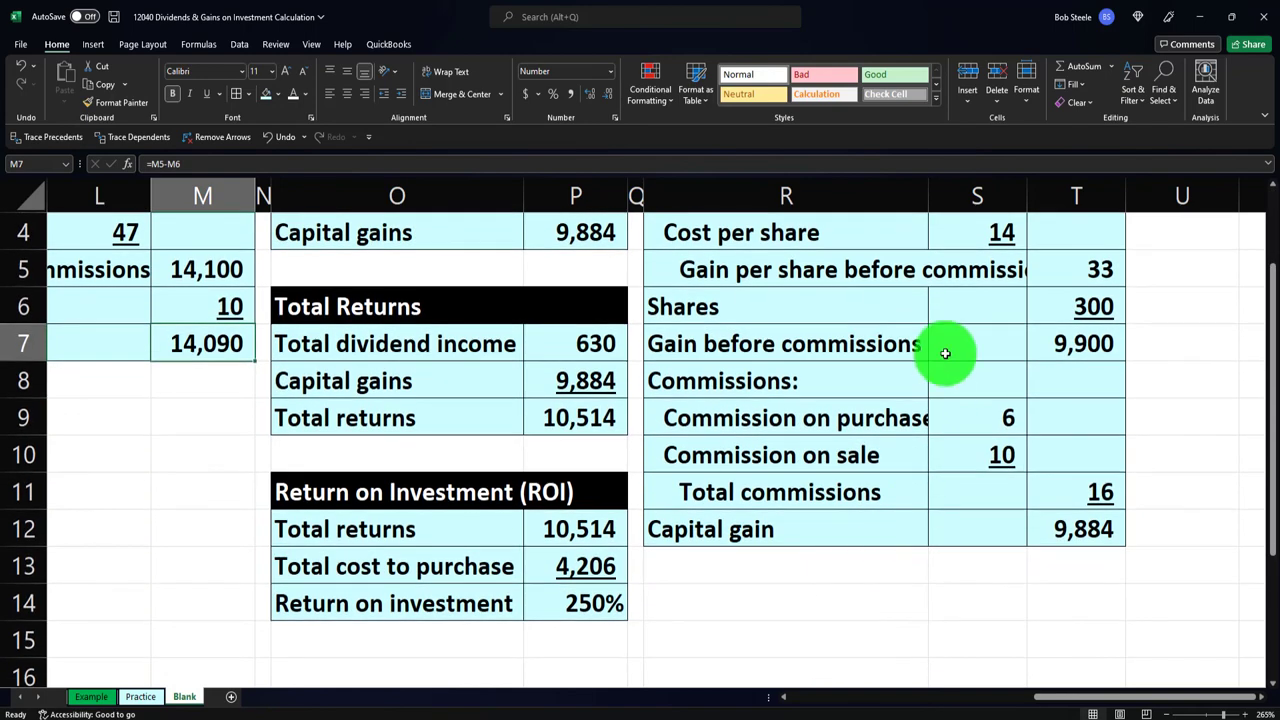
{"action": "scroll", "coordinate": [932, 260], "scroll_direction": "up", "scroll_amount": 1}
{"action": "left_click_drag", "start_coordinate": [928, 205], "coordinate": [965, 206]}
- Return to the start of the worksheet and run a spelling check on it
{"action": "left_click_drag", "start_coordinate": [1171, 698], "coordinate": [757, 694]}
{"action": "left_click", "coordinate": [600, 528]}
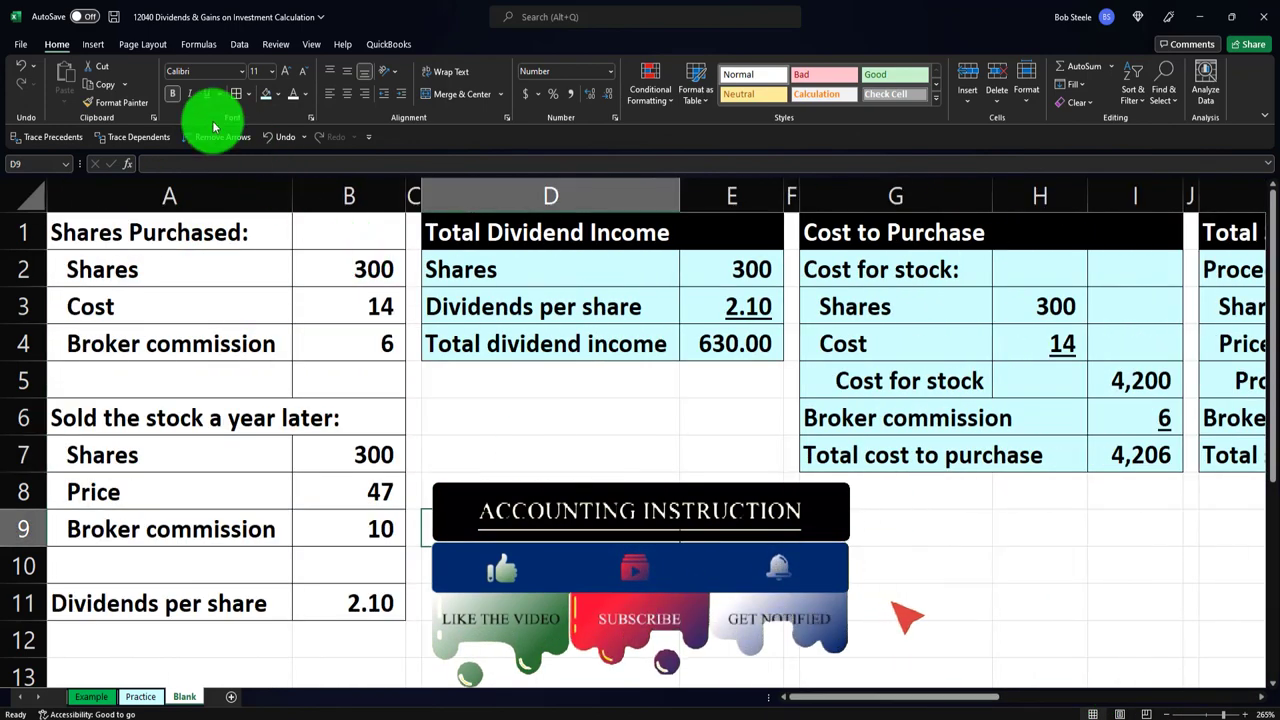
{"action": "left_click", "coordinate": [274, 44]}
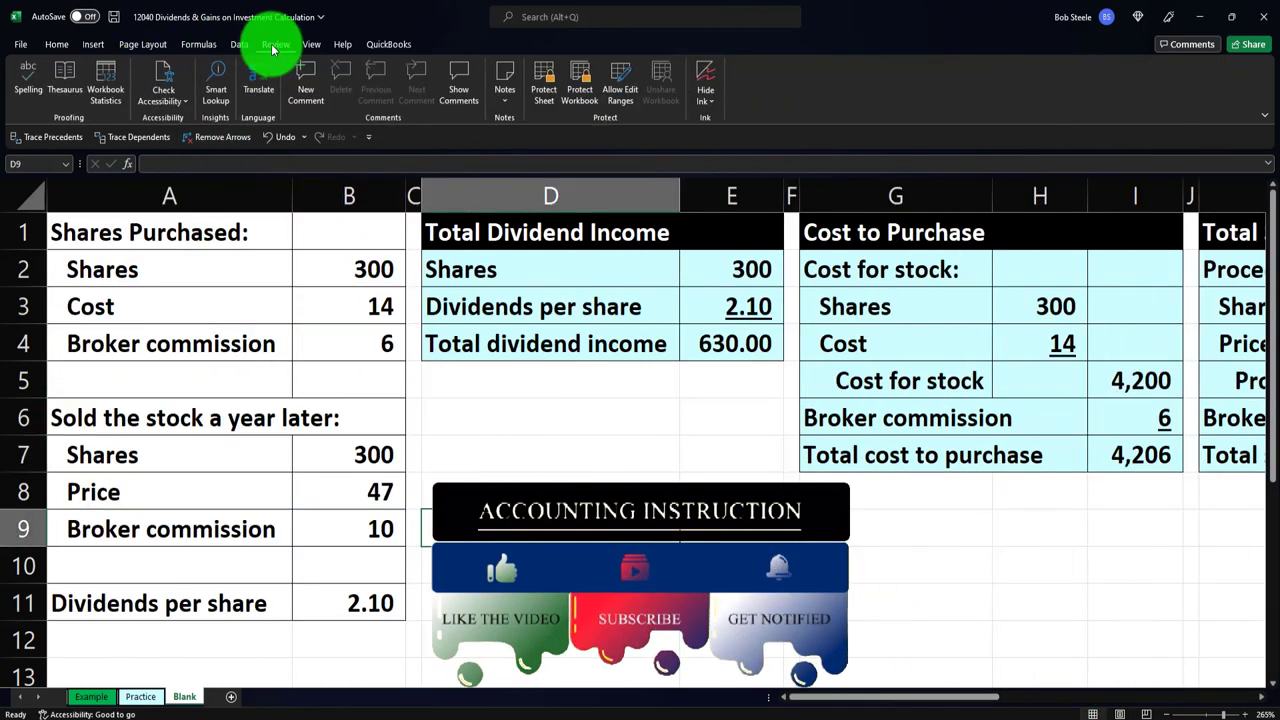
{"action": "left_click", "coordinate": [15, 98]}
{"action": "left_click", "coordinate": [614, 410]}
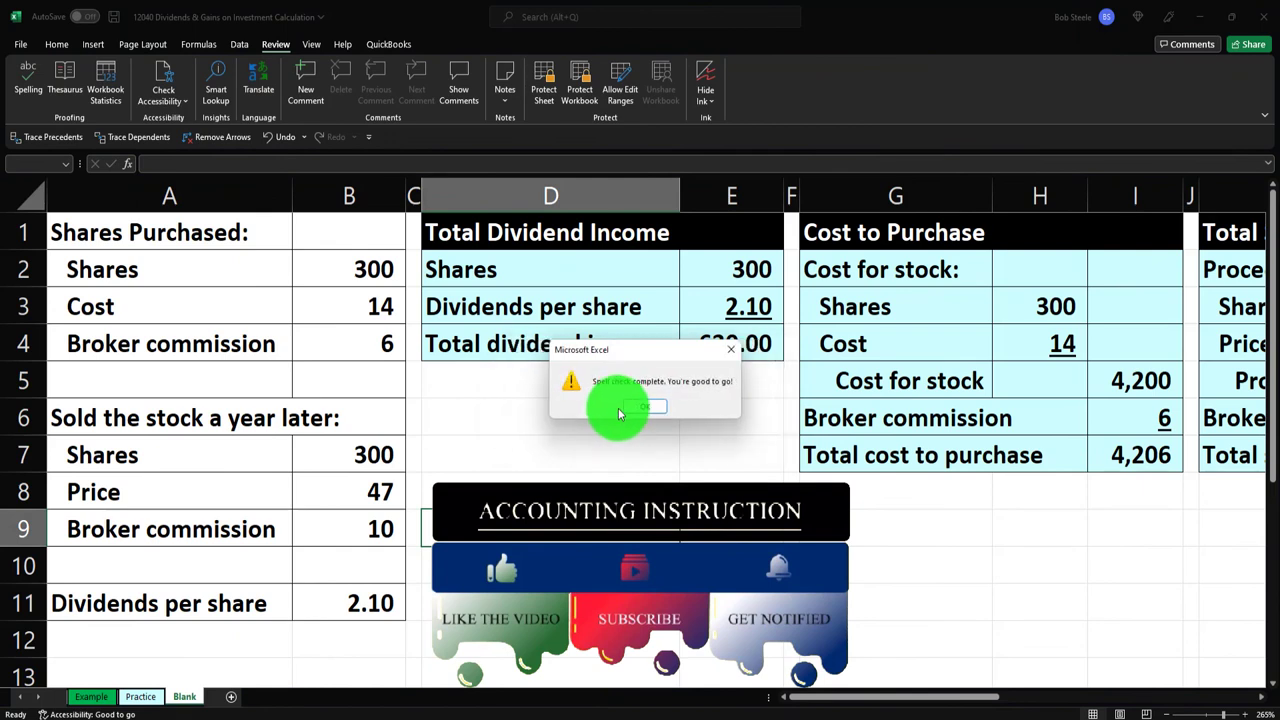
{"action": "left_click", "coordinate": [630, 410]}
{"action": "left_click", "coordinate": [629, 417]}
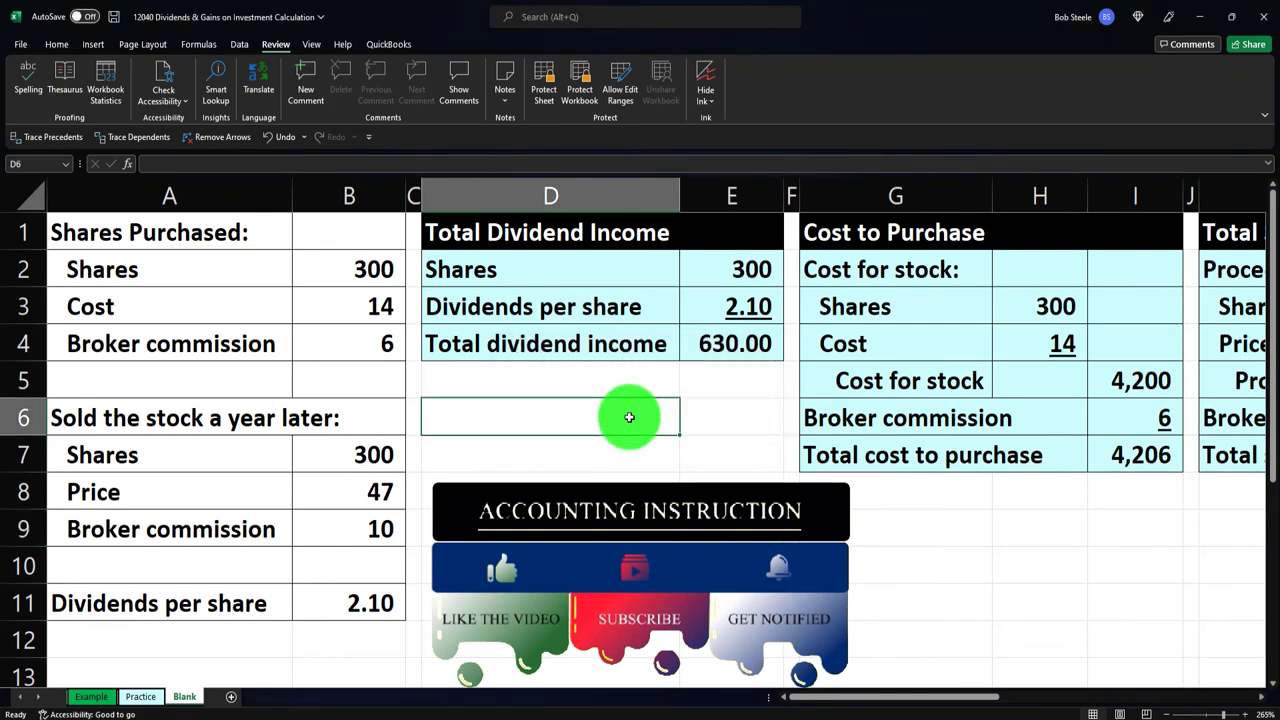